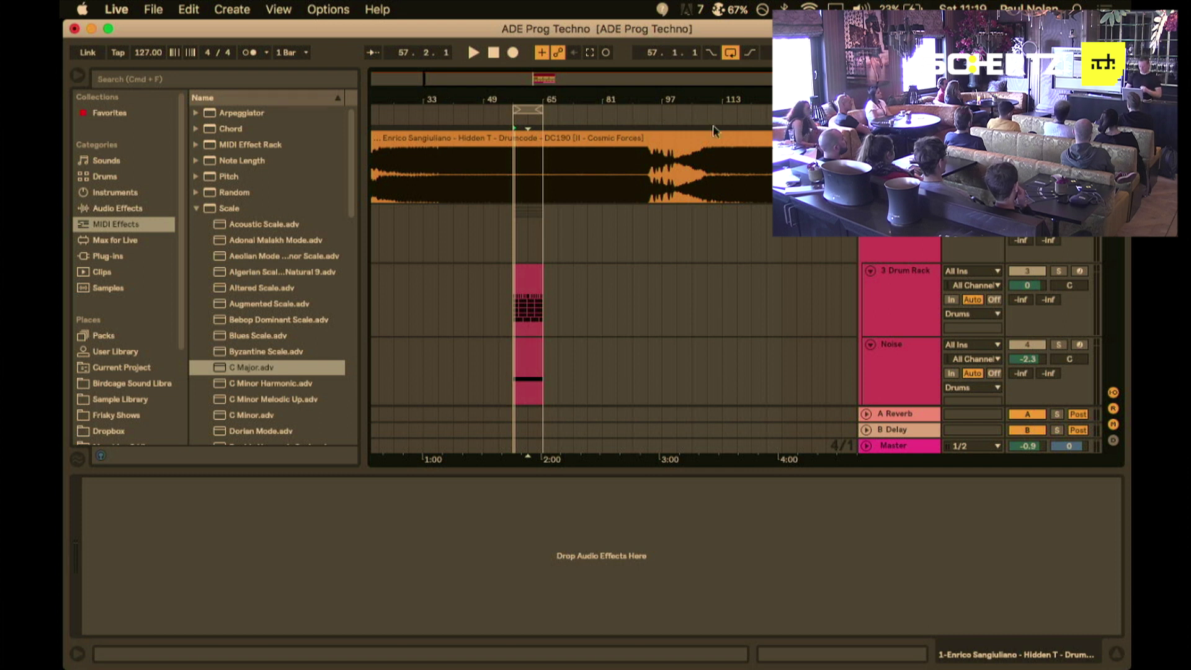
- Play the reference track from around bar 108 and raise the system volume
left_click(691, 117)
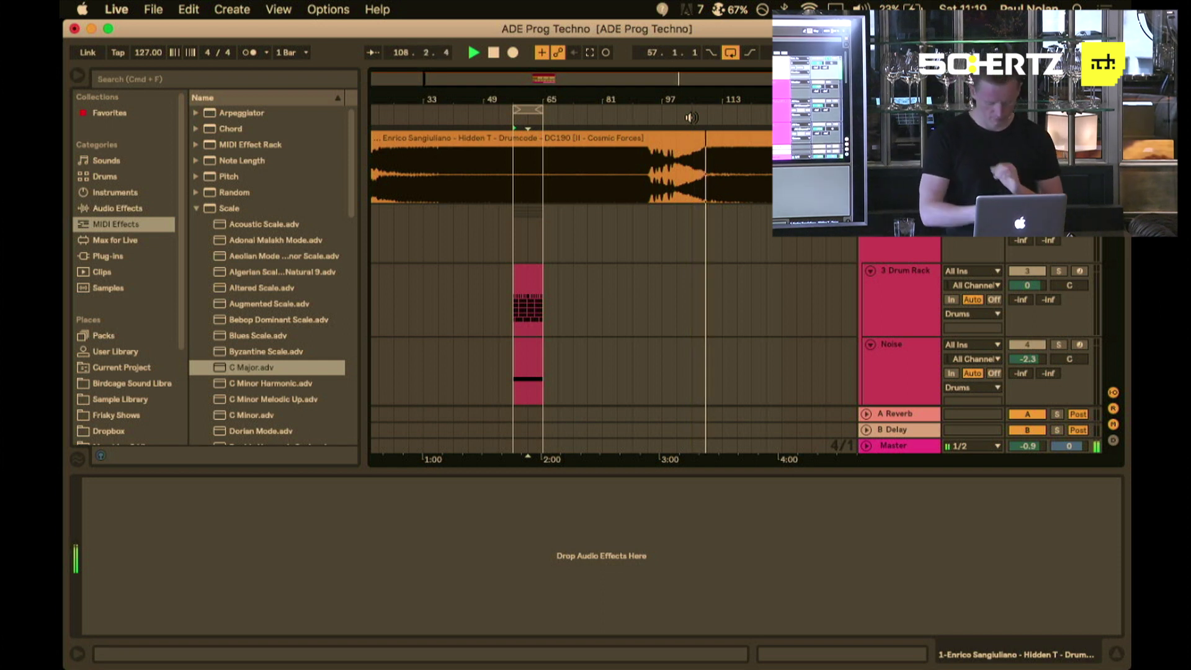
key("XF86AudioRaiseVolume")
key("XF86AudioLowerVolume")
key("XF86AudioRaiseVolume")
key("XF86AudioRaiseVolume")
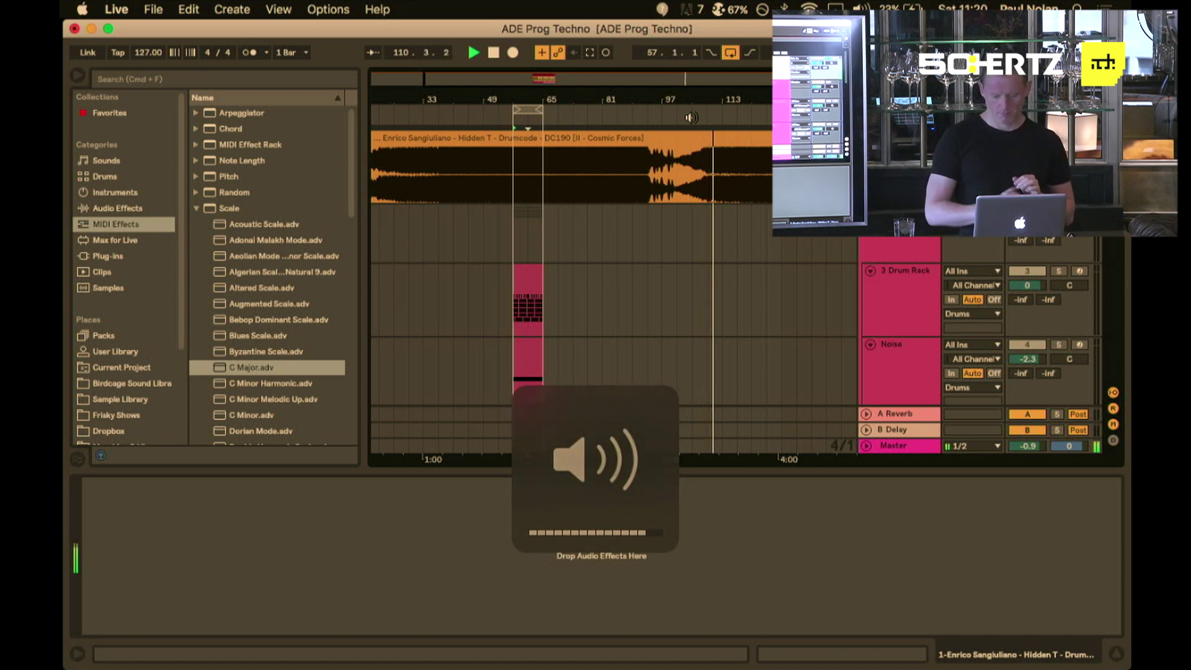
key("XF86AudioRaiseVolume")
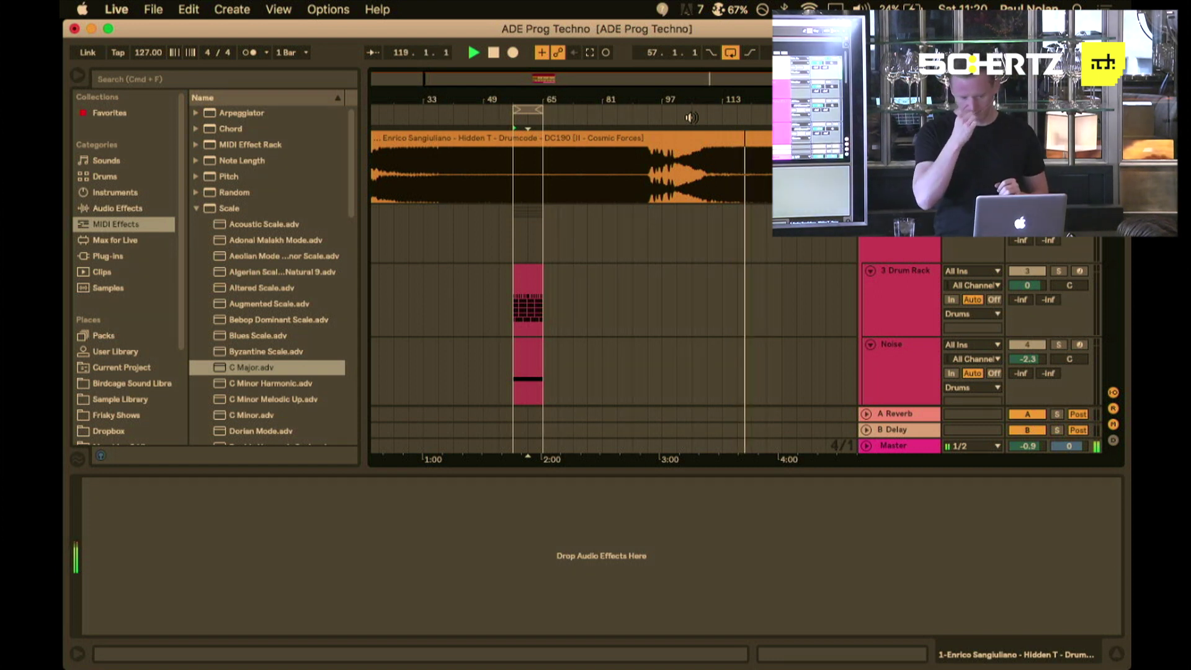
- Split the reference audio clip at bars 113, 115 and 117
left_click_drag(739, 98, 649, 204)
key("minus")
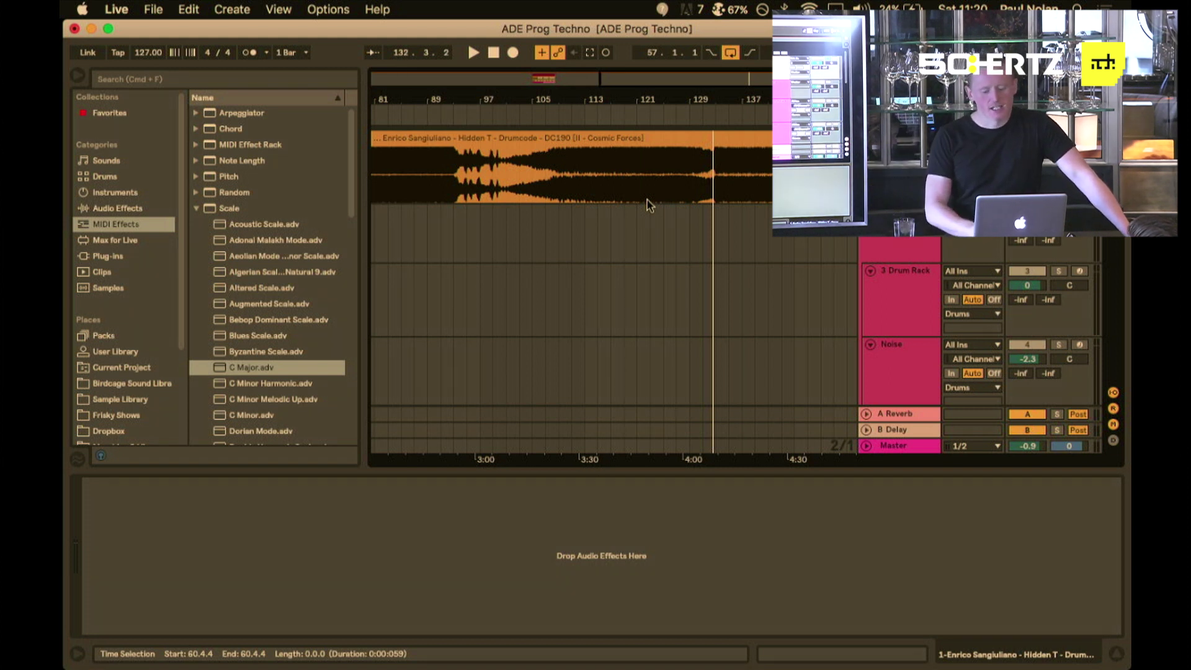
left_click_drag(590, 180, 611, 187)
left_click_drag(595, 97, 593, 93)
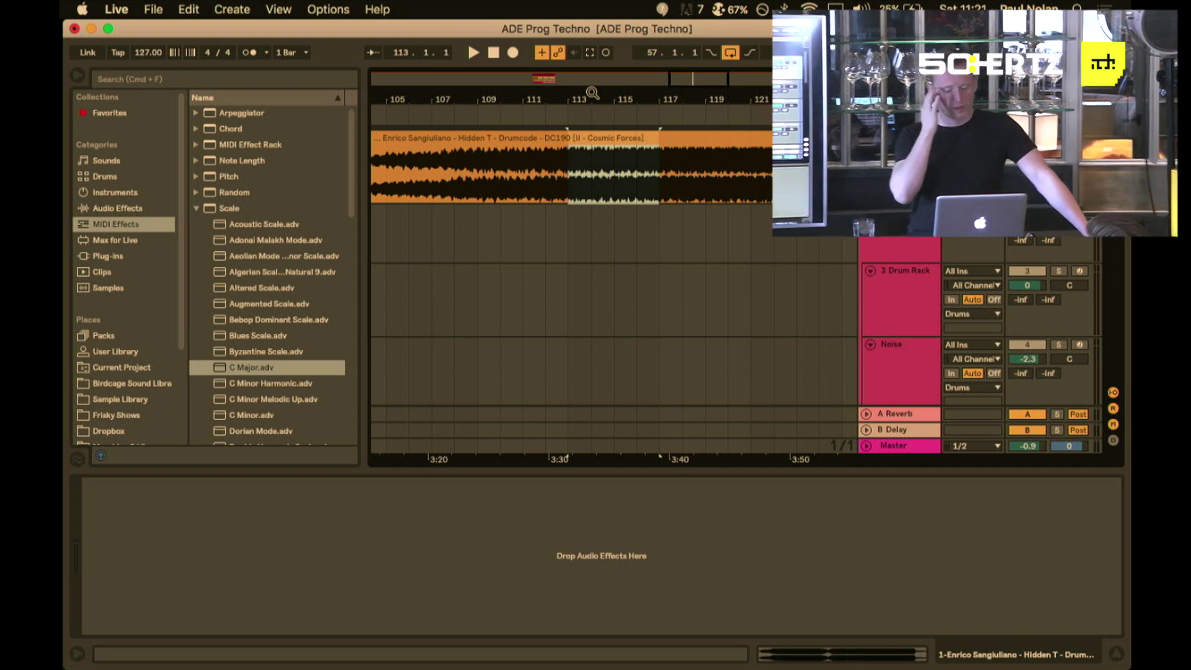
key("super+e")
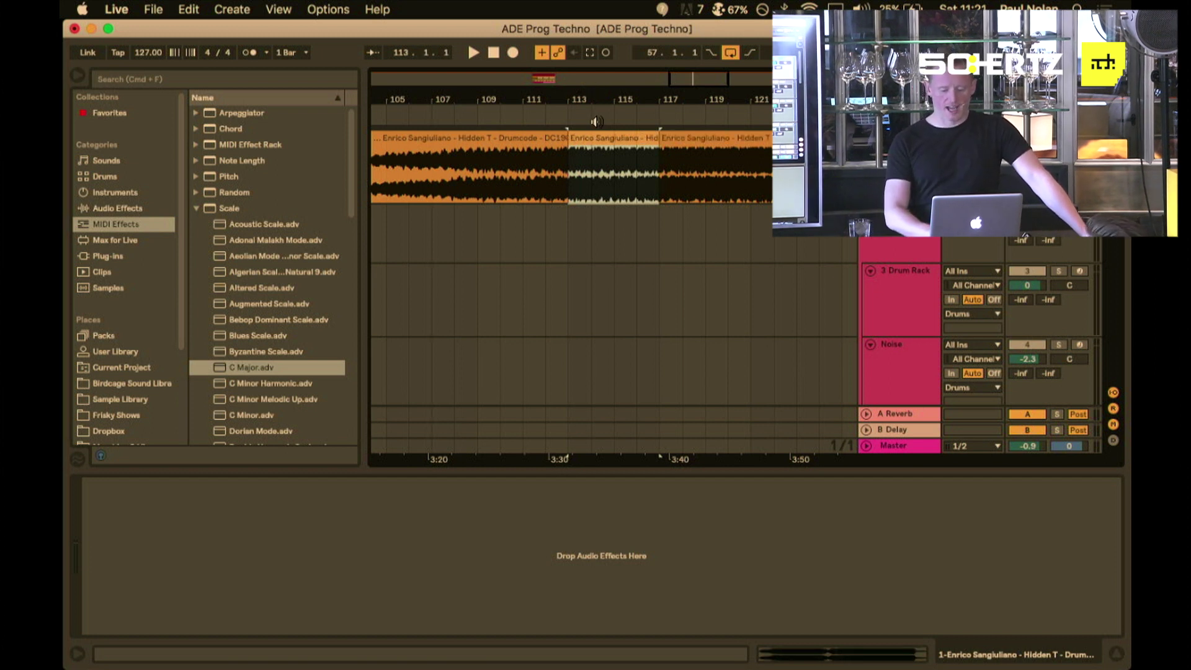
left_click(613, 175)
key("super+e")
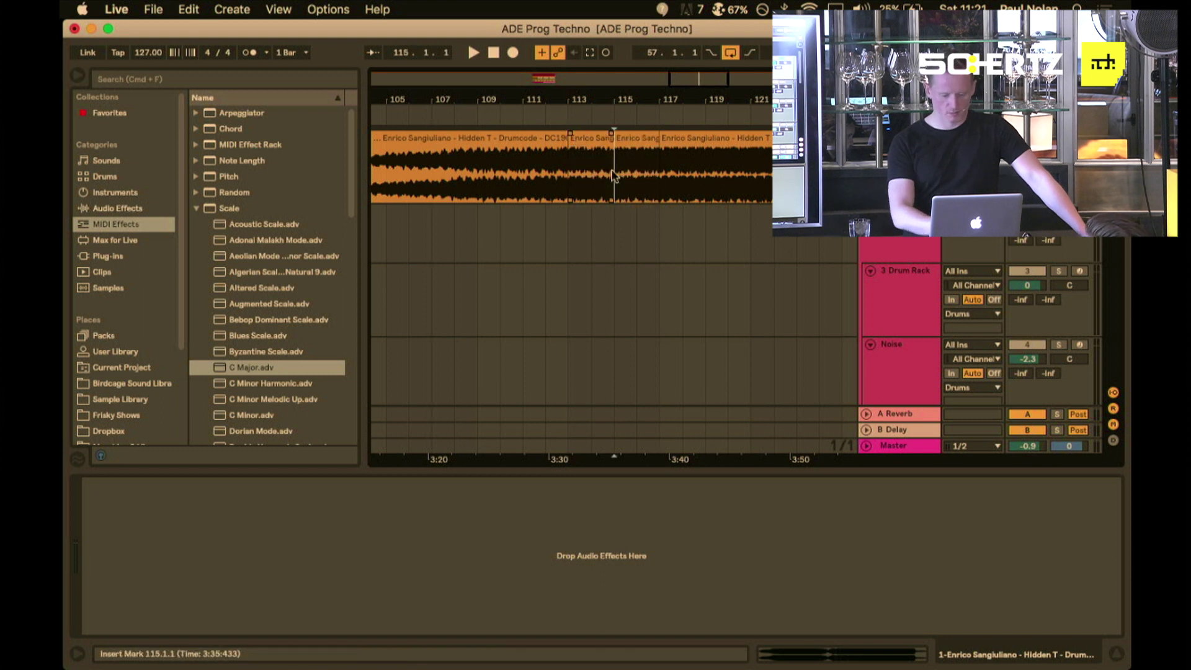
- Loop the two-bar clip from bar 115 to 117 and listen to it
left_click(636, 140)
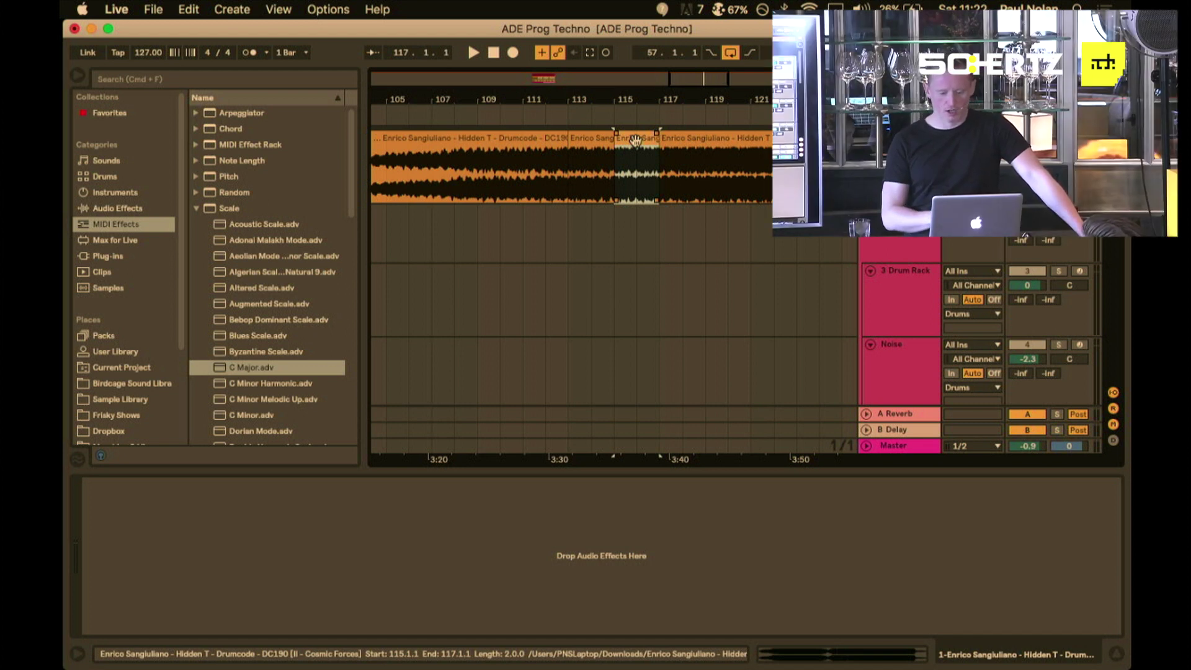
key("super+l")
key("space")
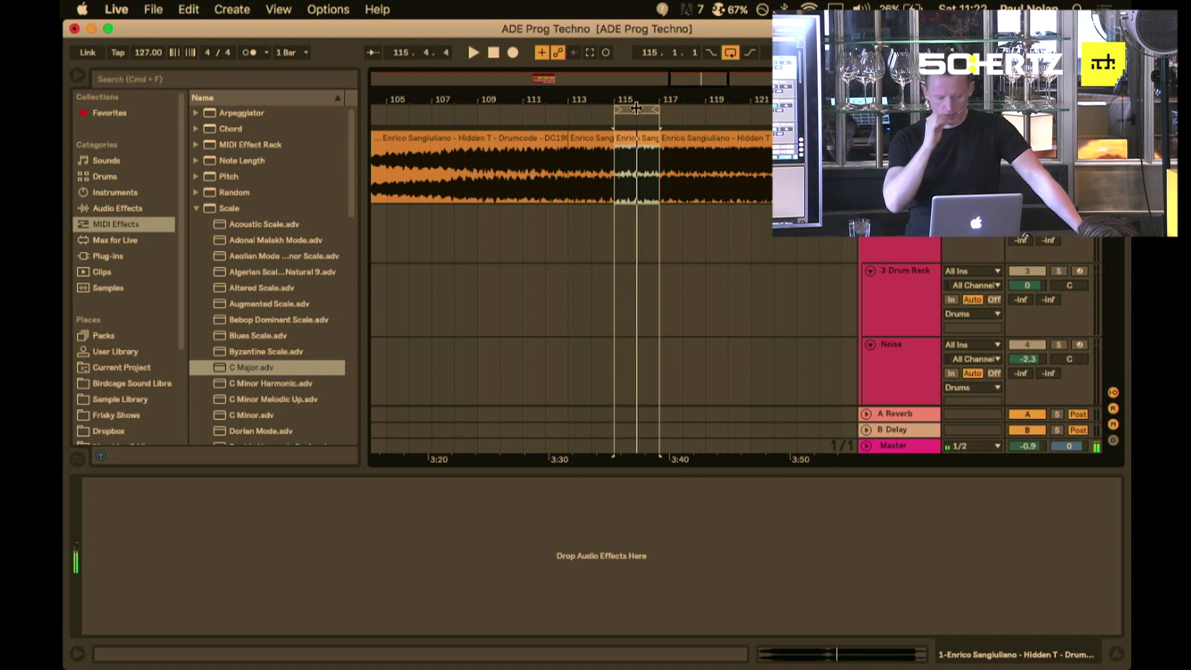
key("space")
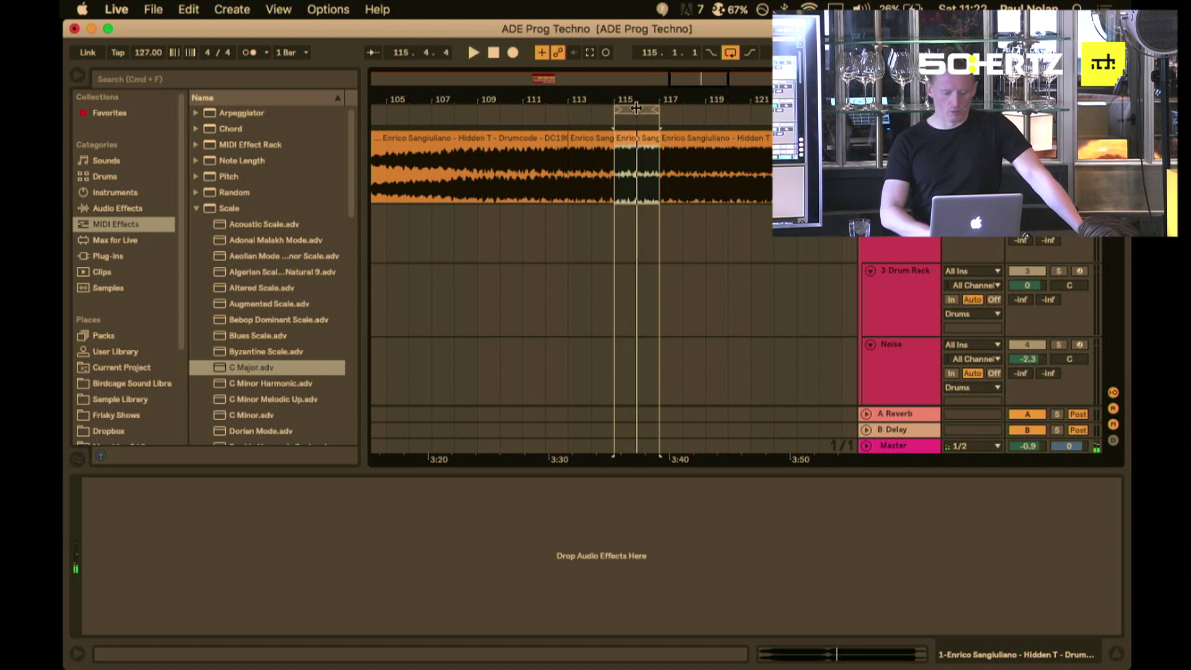
- Open the clip at bars 115 to 117 in detail view and crop it to its own length
double_click(637, 142)
right_click(638, 142)
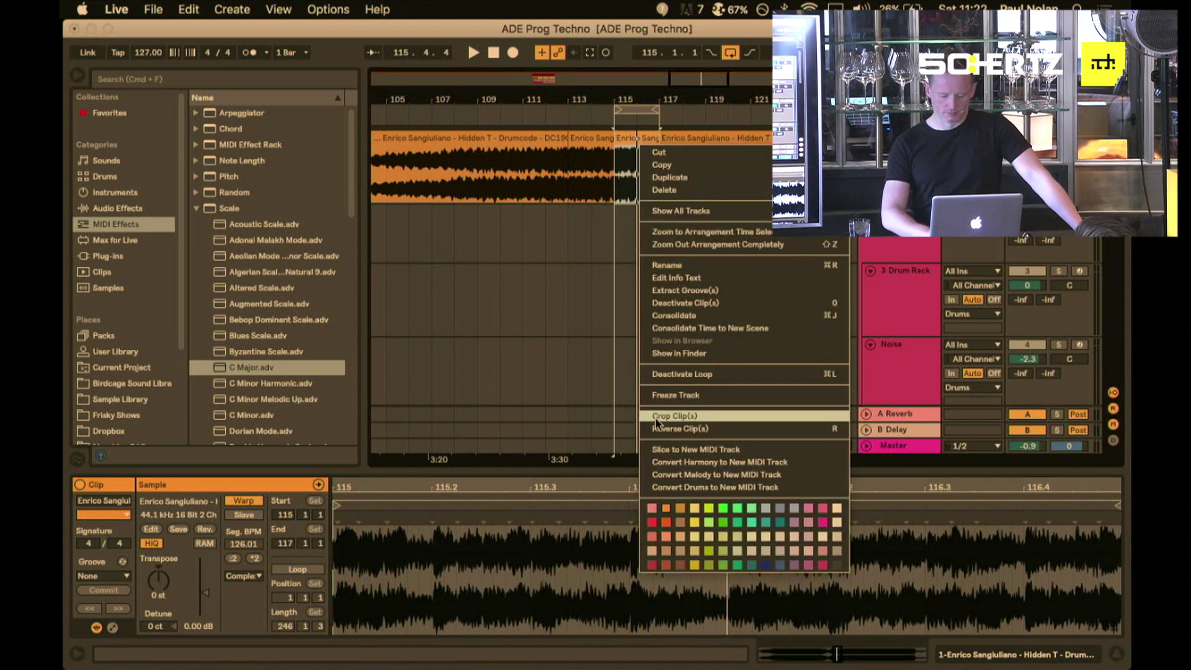
left_click(566, 500)
left_click_drag(604, 484, 604, 459)
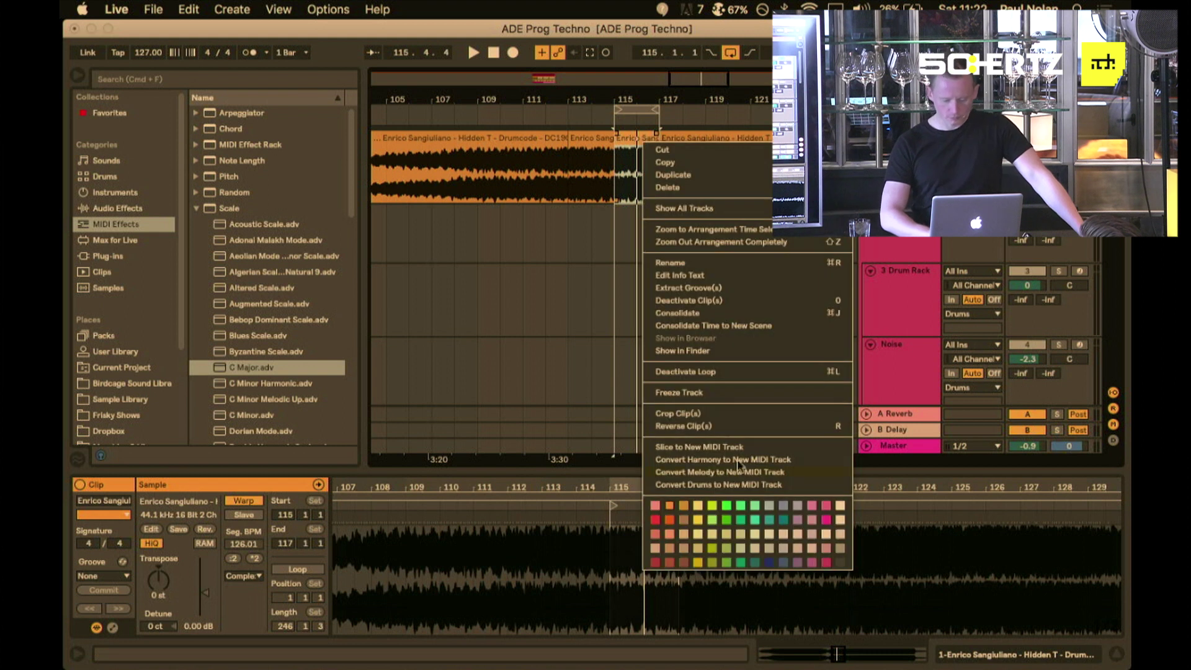
left_click(748, 413)
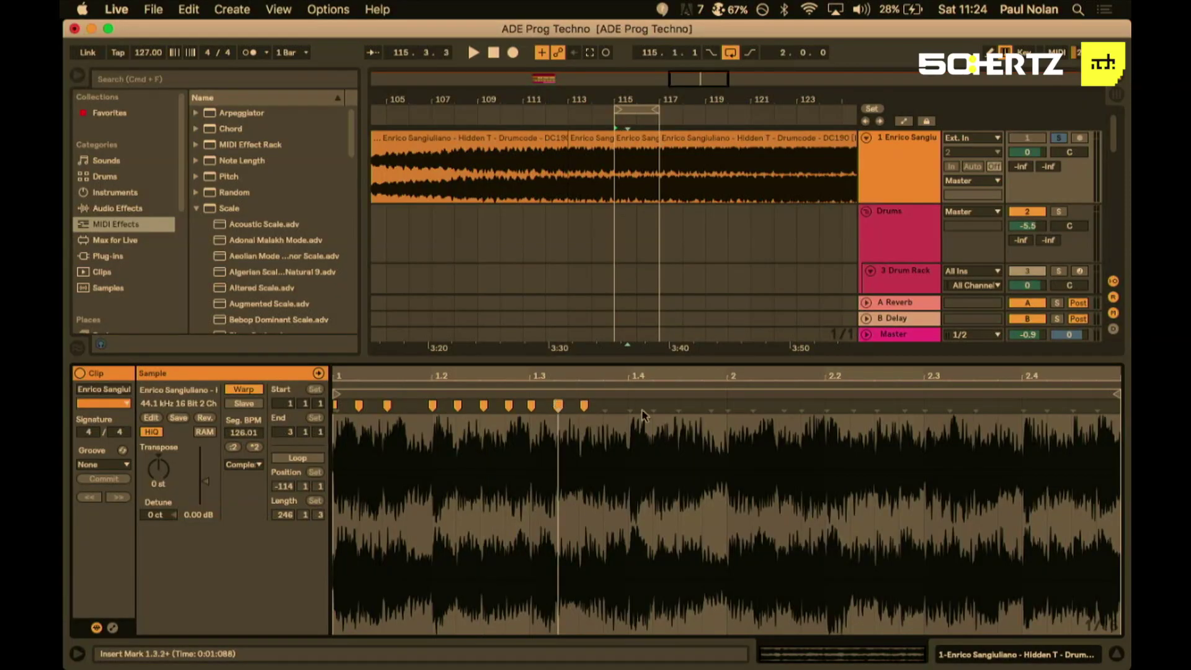
- Add warp markers on the cropped clip's remaining transients from beat 1.4 through the end of beat 2.4
double_click(630, 405)
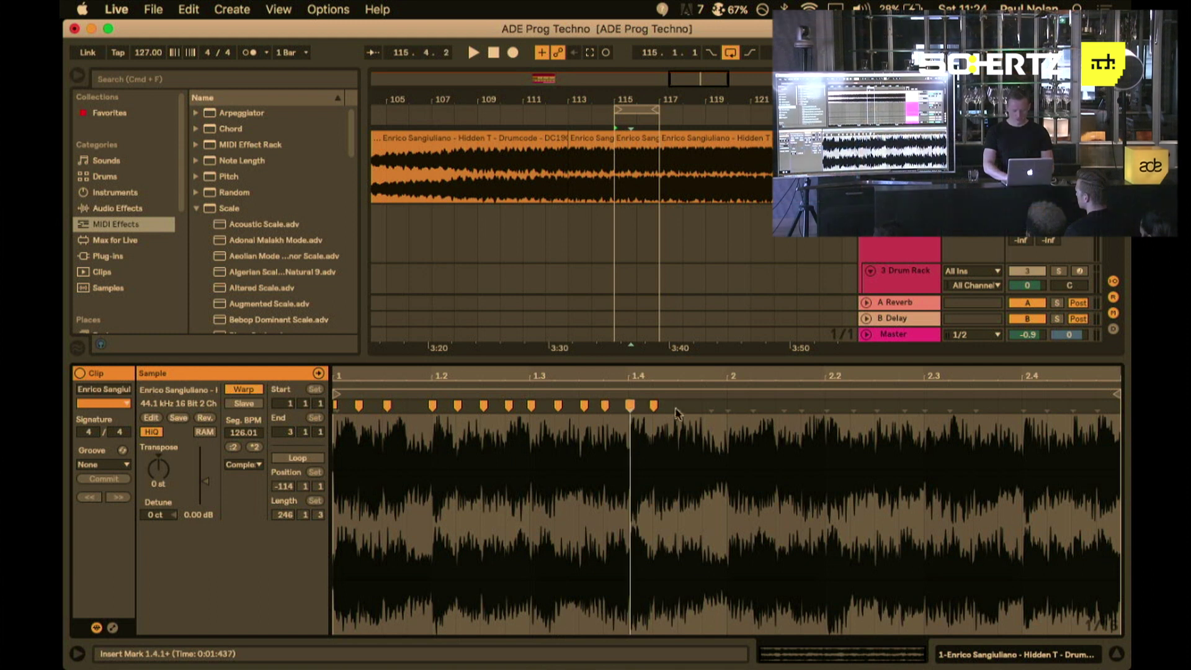
double_click(710, 405)
left_click(712, 405)
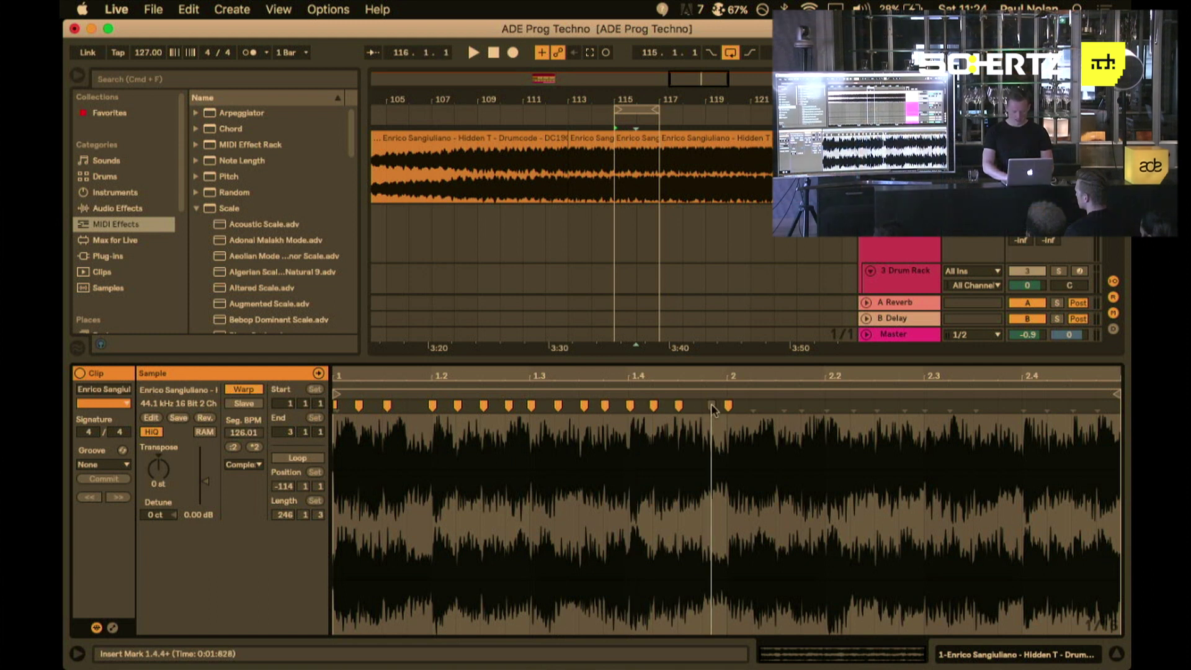
double_click(785, 406)
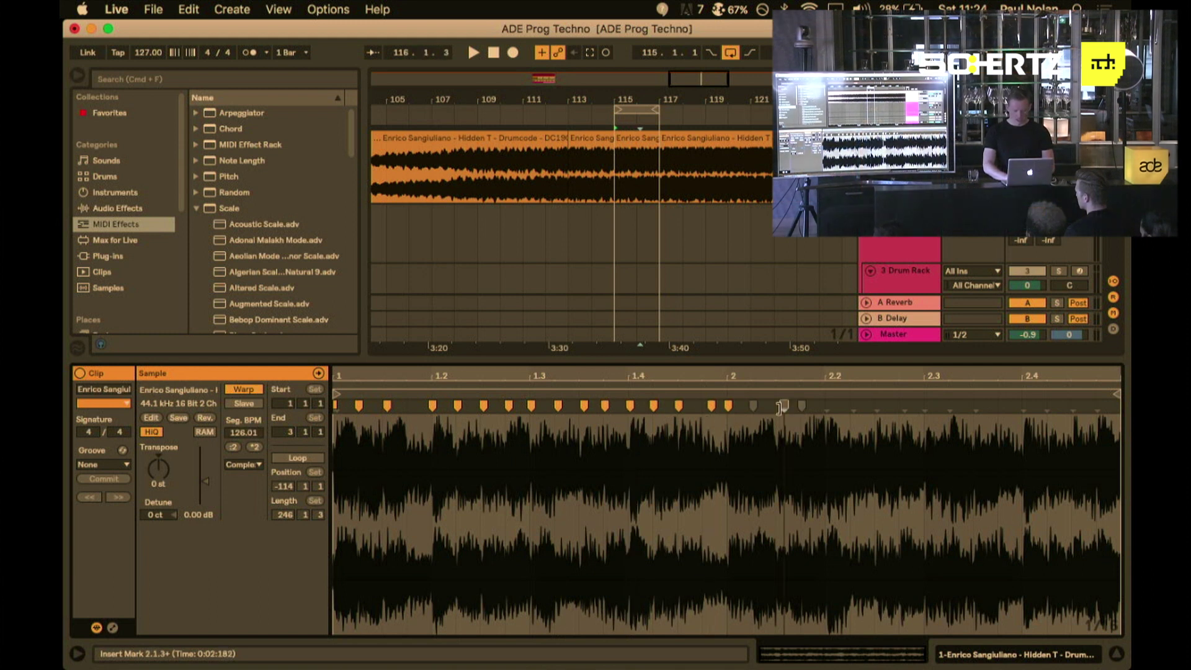
double_click(854, 405)
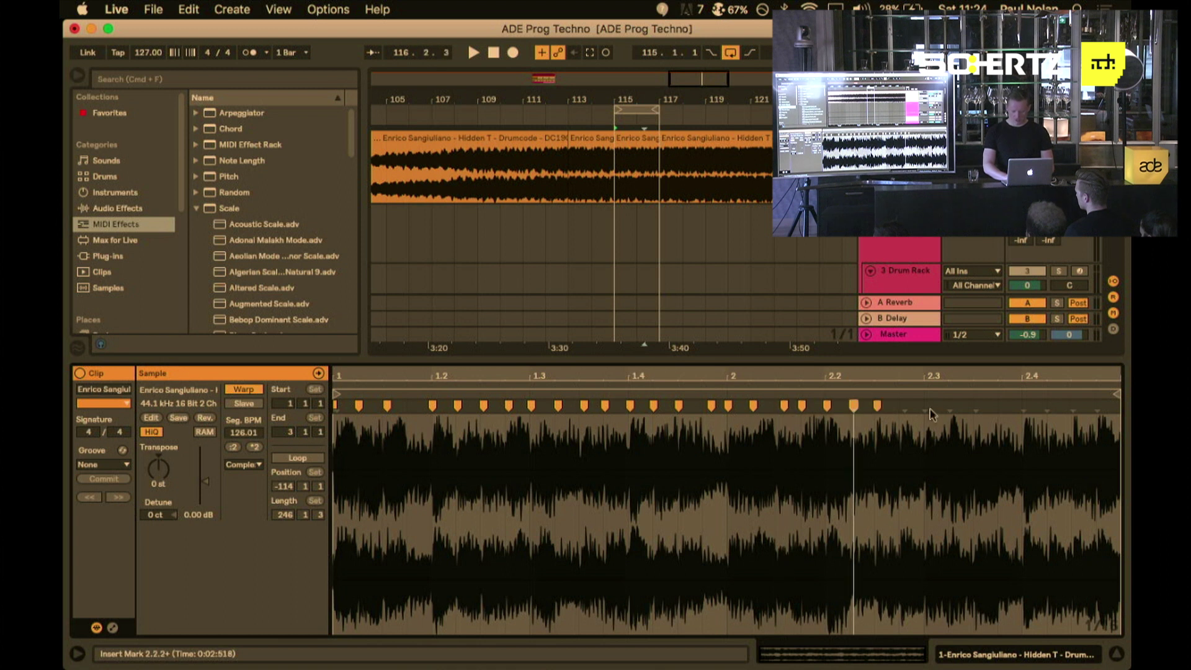
double_click(925, 405)
double_click(1027, 406)
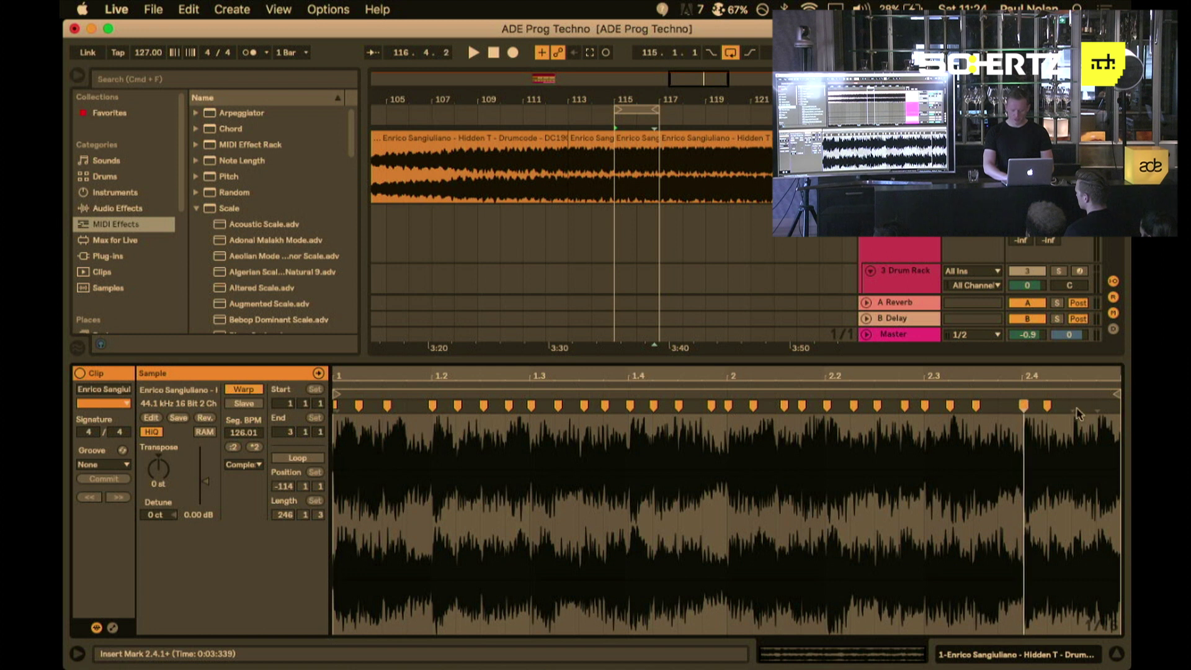
double_click(1100, 404)
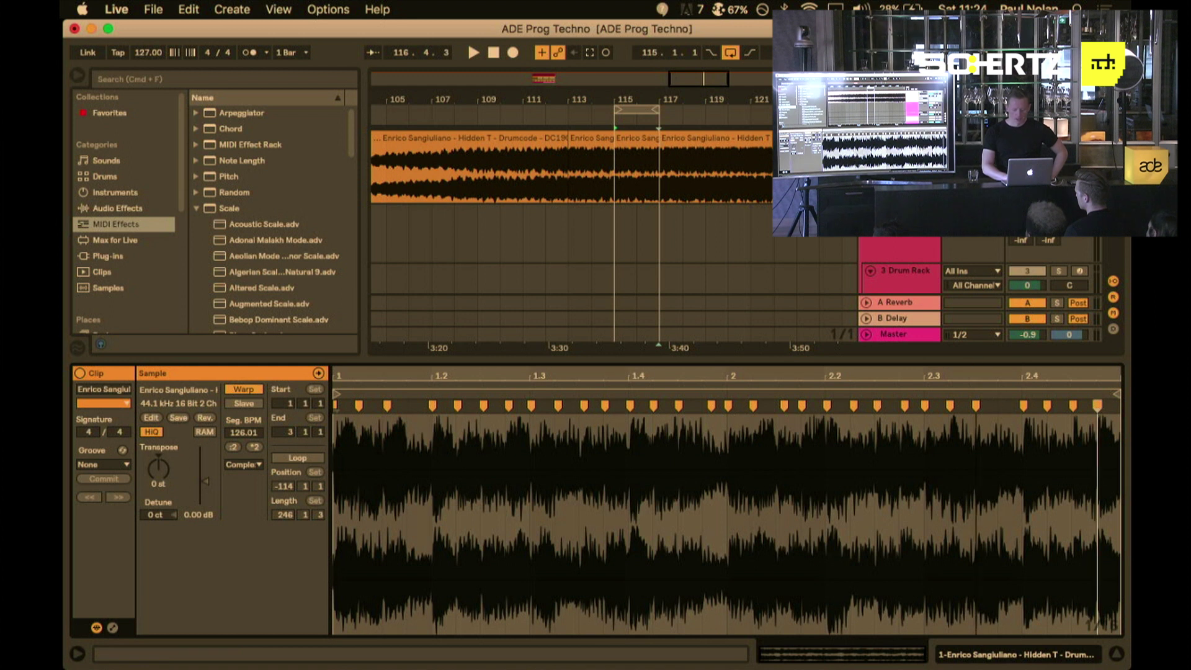
- Color the cropped two-bar clip red and select the looped time range from bar 115 to 117
right_click(638, 130)
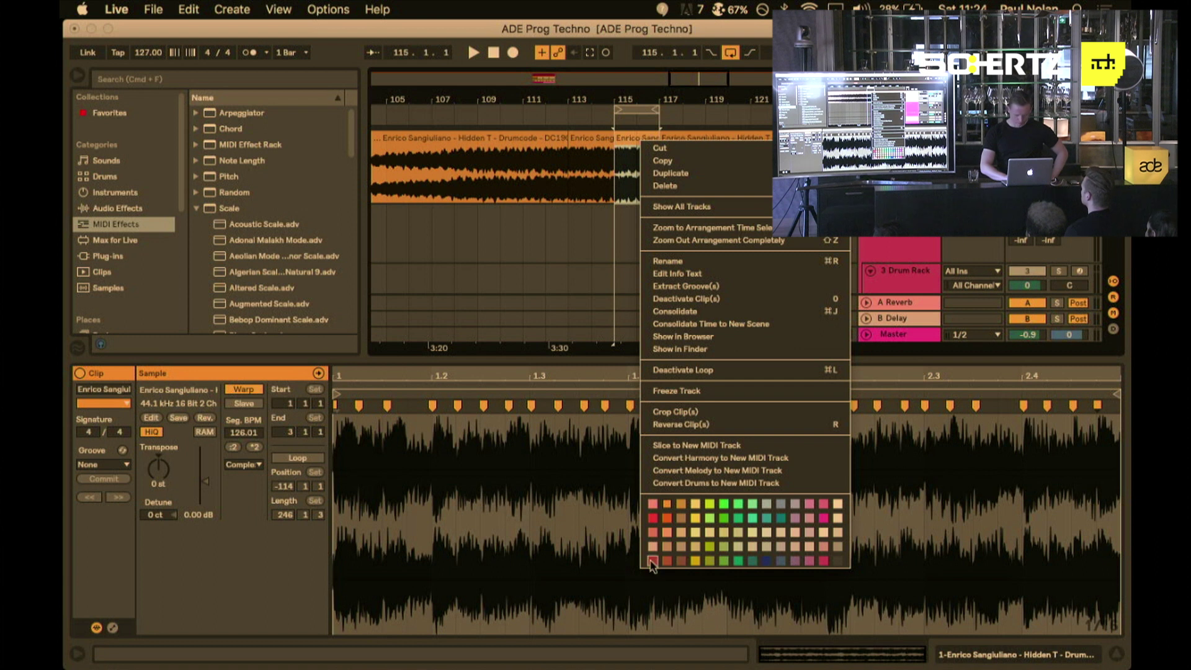
left_click(654, 519)
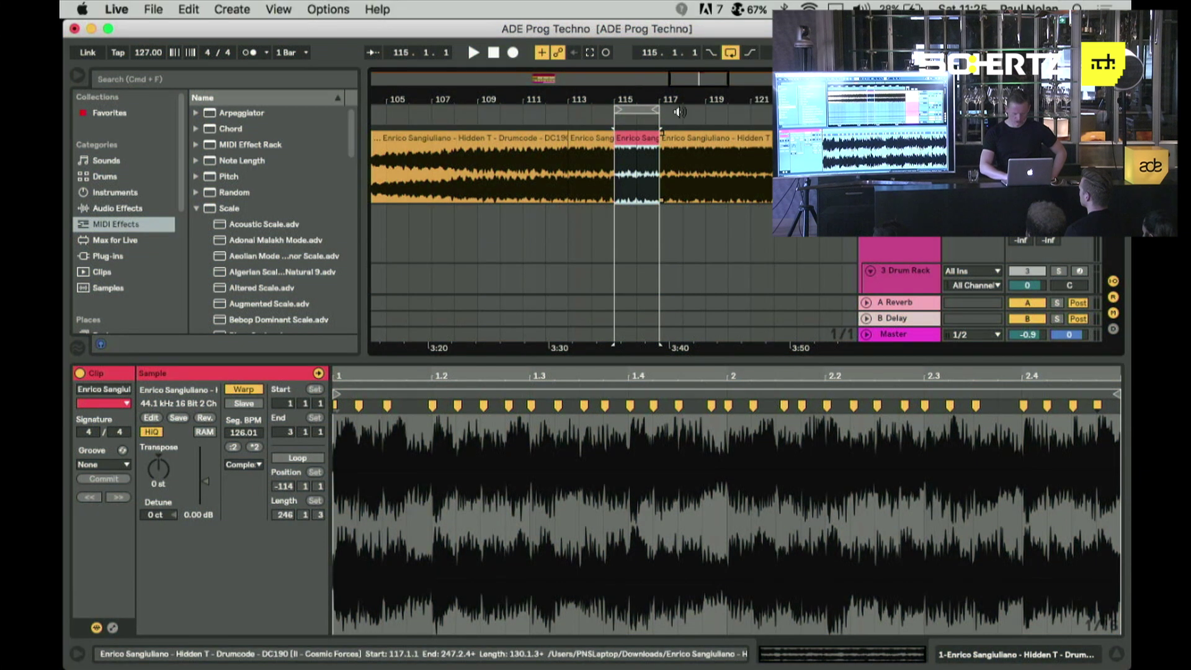
left_click(637, 111)
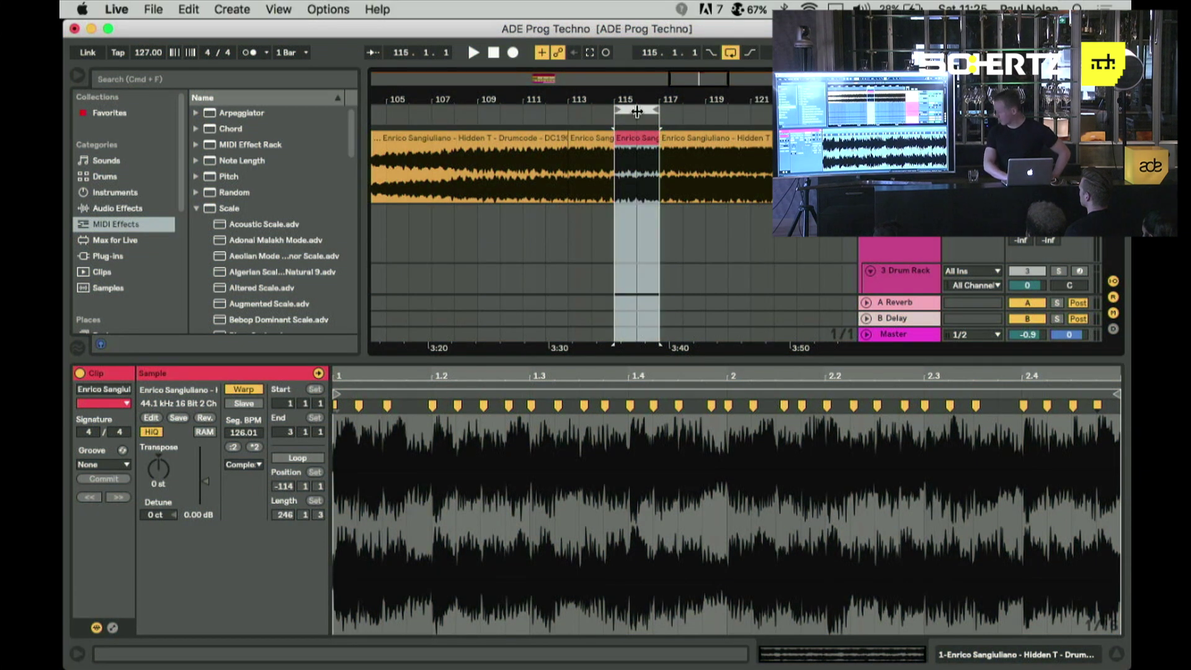
right_click(637, 111)
key("Escape")
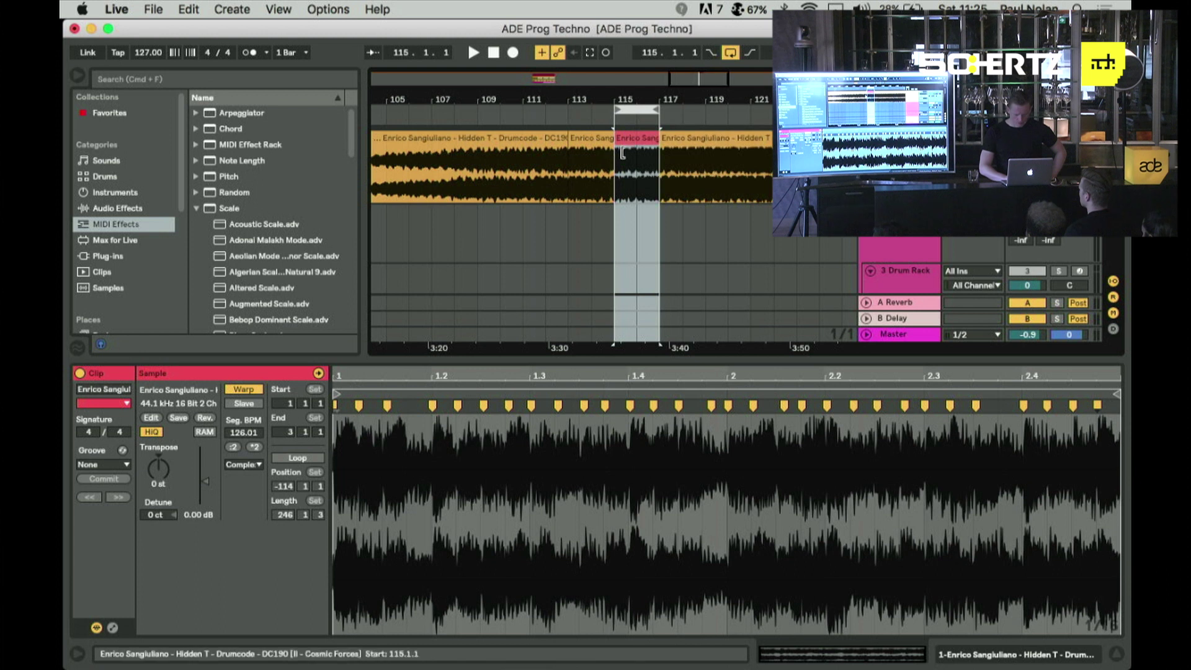
- Convert the red clip's melody to a new MIDI track and select the resulting MIDI clip
right_click(633, 148)
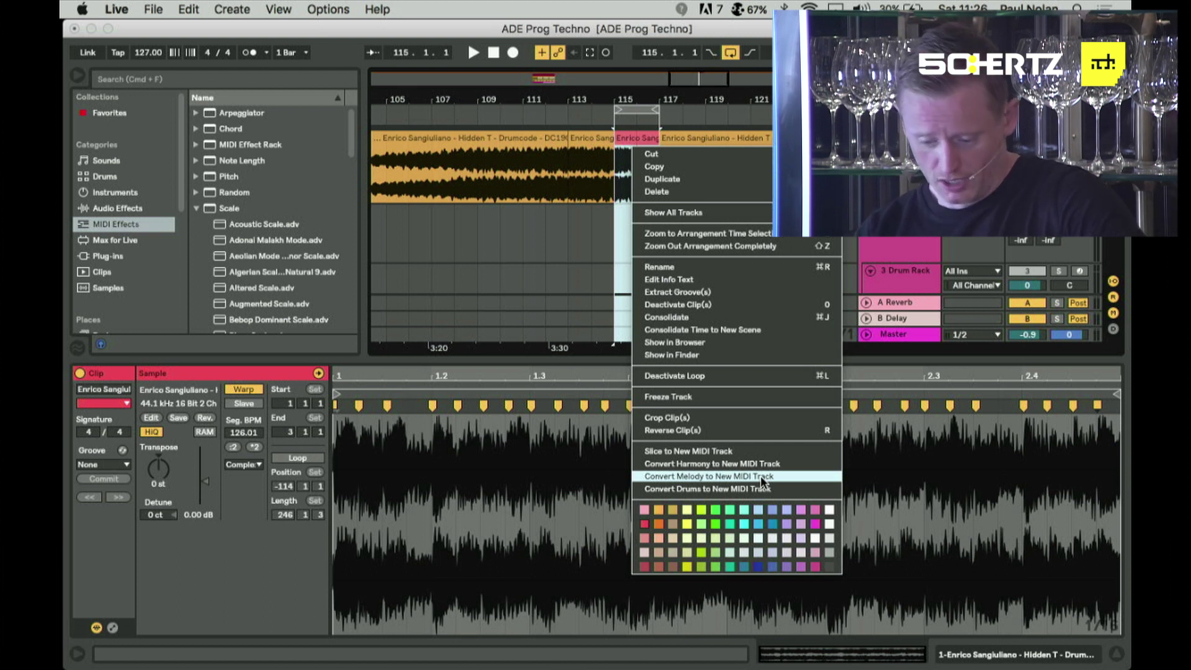
left_click(761, 476)
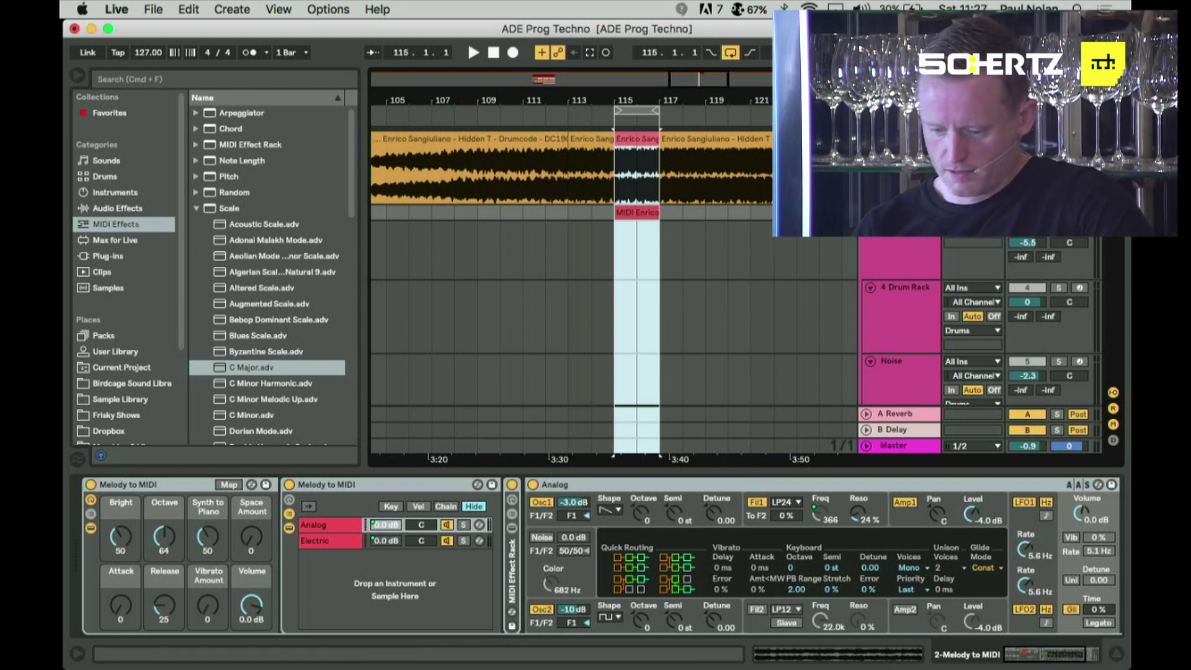
scroll(982, 336, "up", 2)
left_click(640, 210)
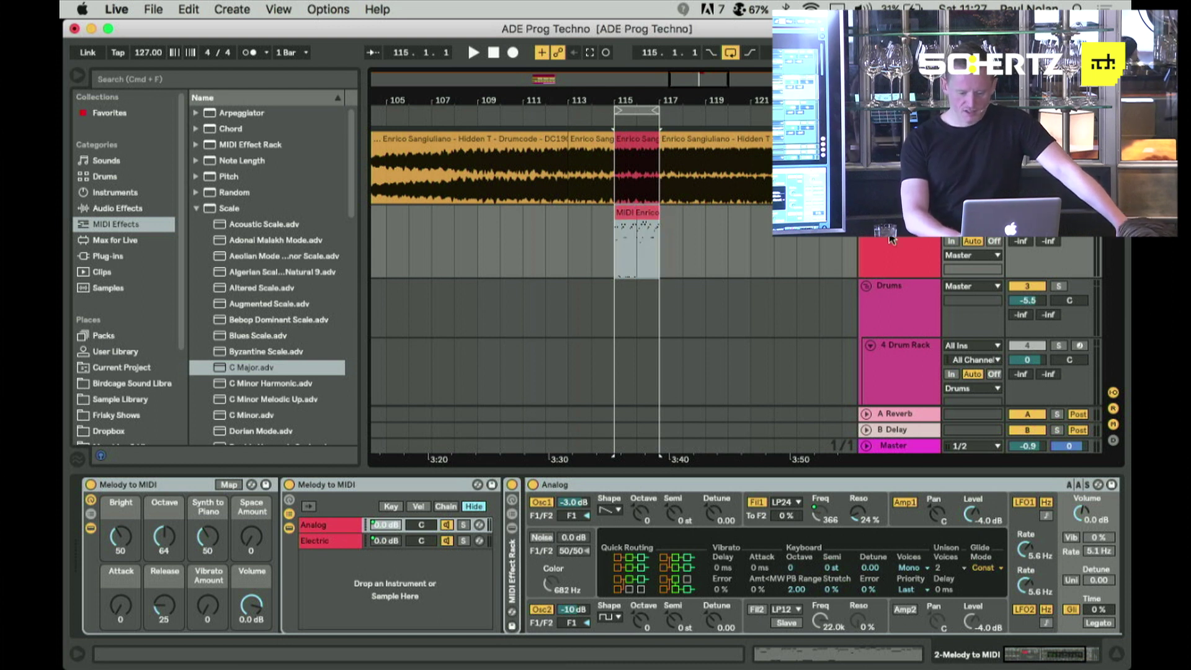
- Select the Melody to MIDI track, raise the system volume and play the looped section
left_click(900, 257)
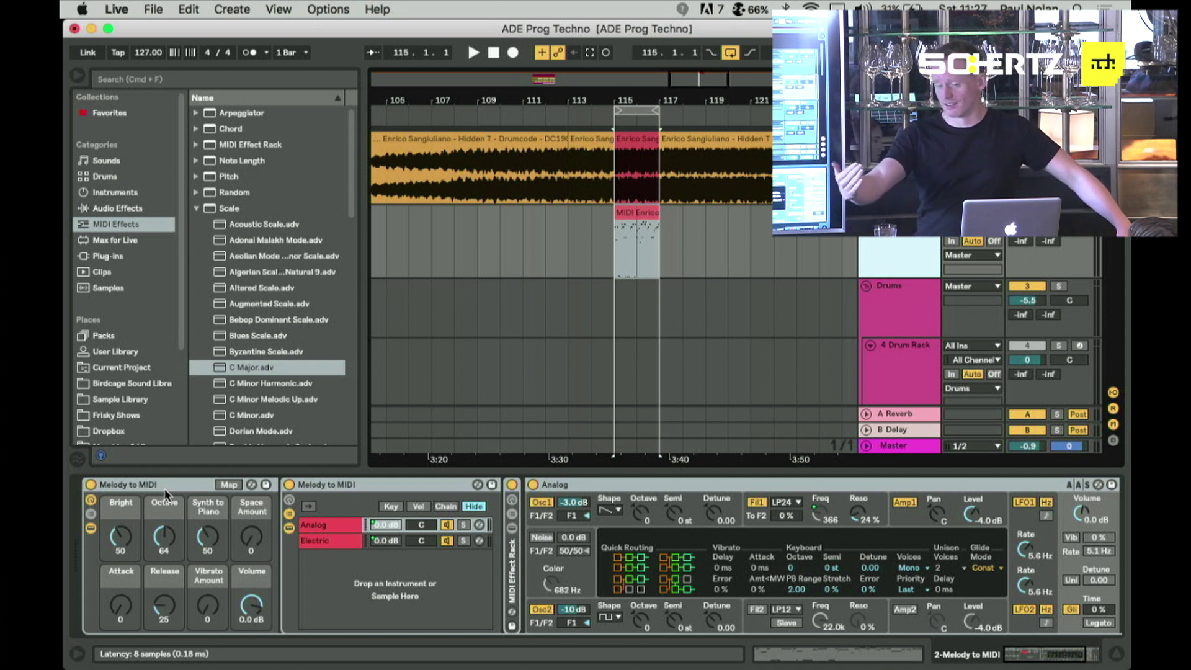
key("XF86AudioRaiseVolume")
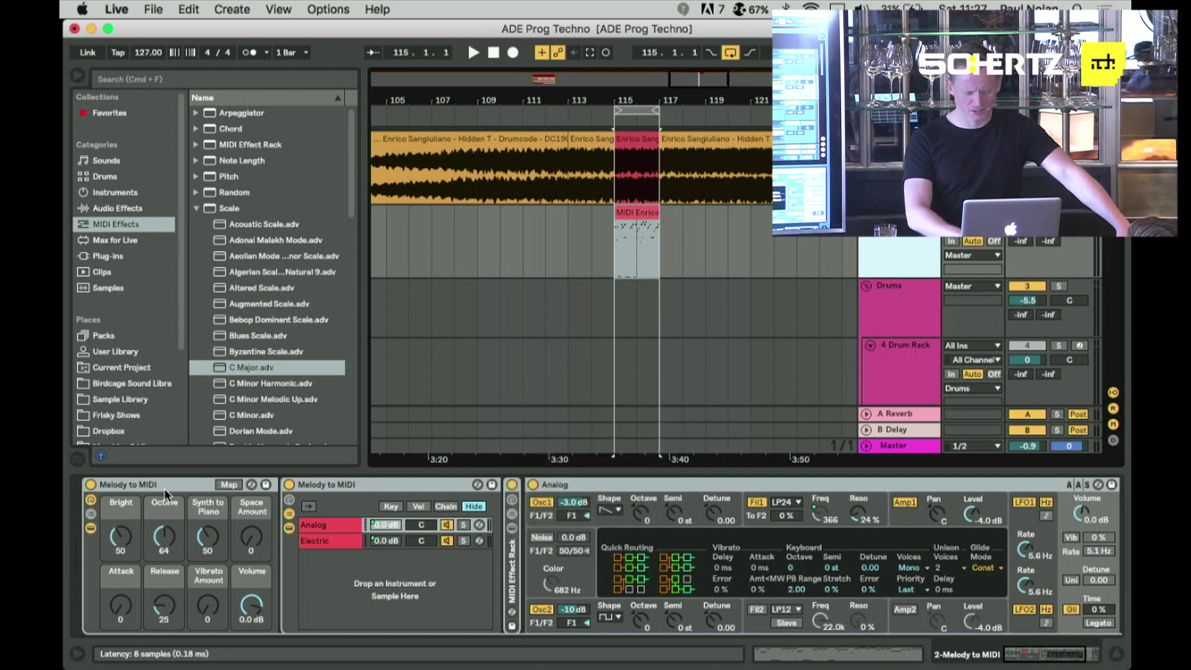
key("space")
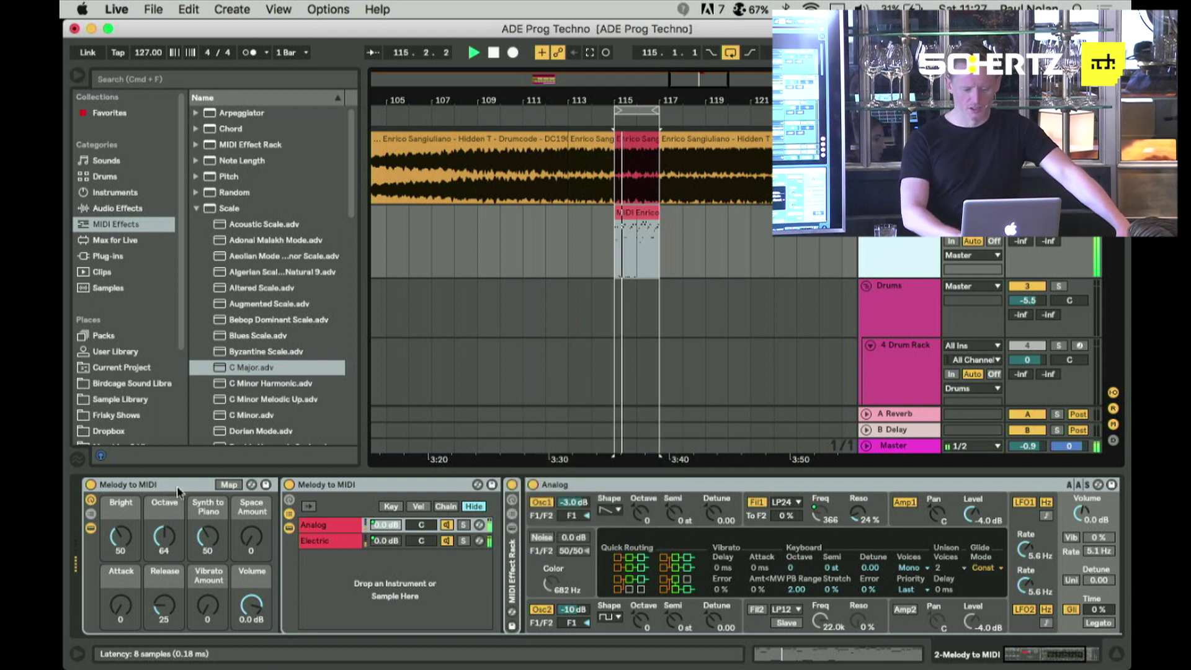
- Open the converted MIDI clip's notes and fold the piano roll to show only the used pitches
double_click(623, 215)
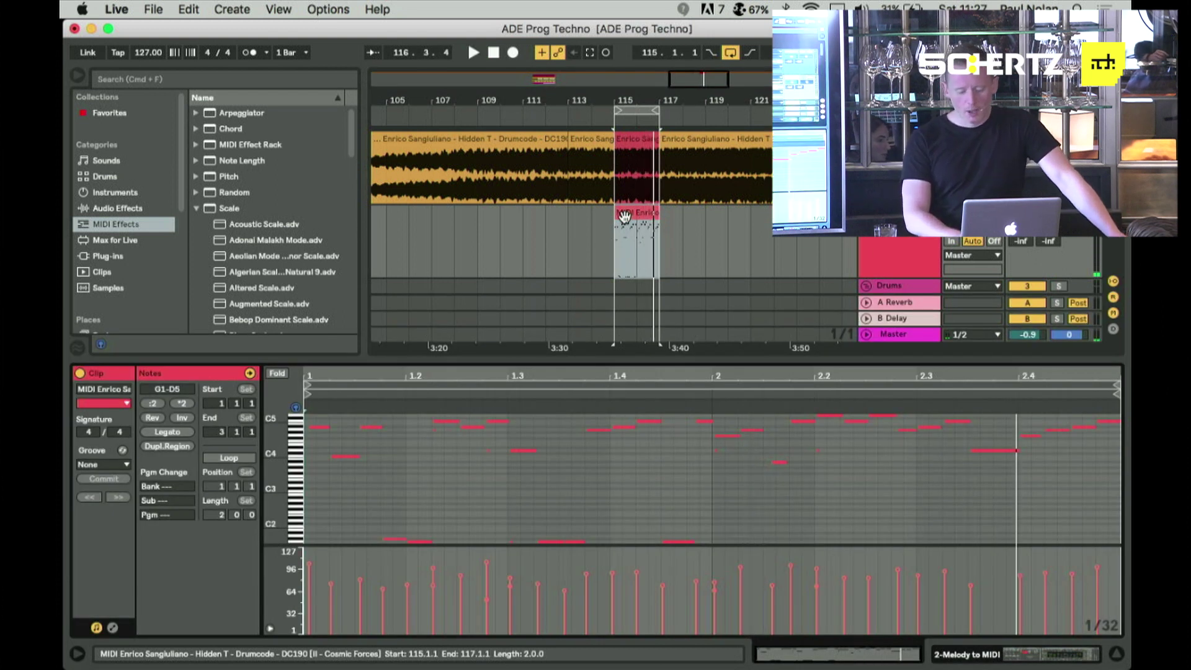
left_click(277, 374)
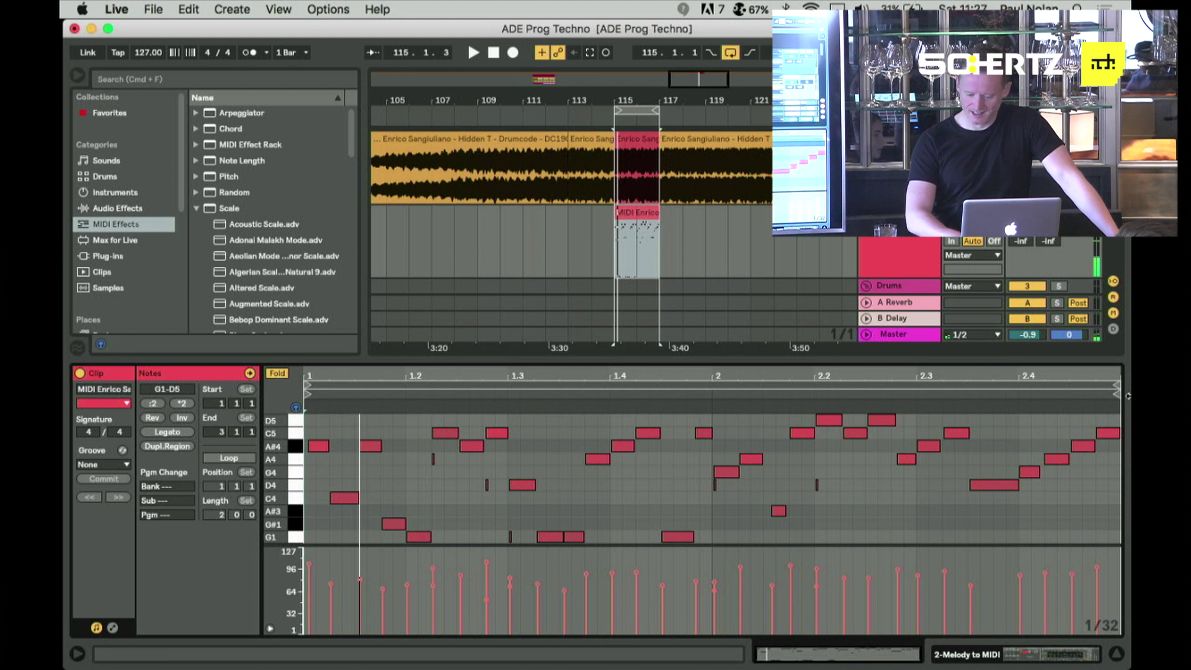
- Check the ascending notes G4, A4, A#4 and C5 in beat 2.4 and the second D5 note, and replay the loop
left_click(1029, 472)
left_click(1058, 459)
left_click(1078, 447)
left_click(1108, 433)
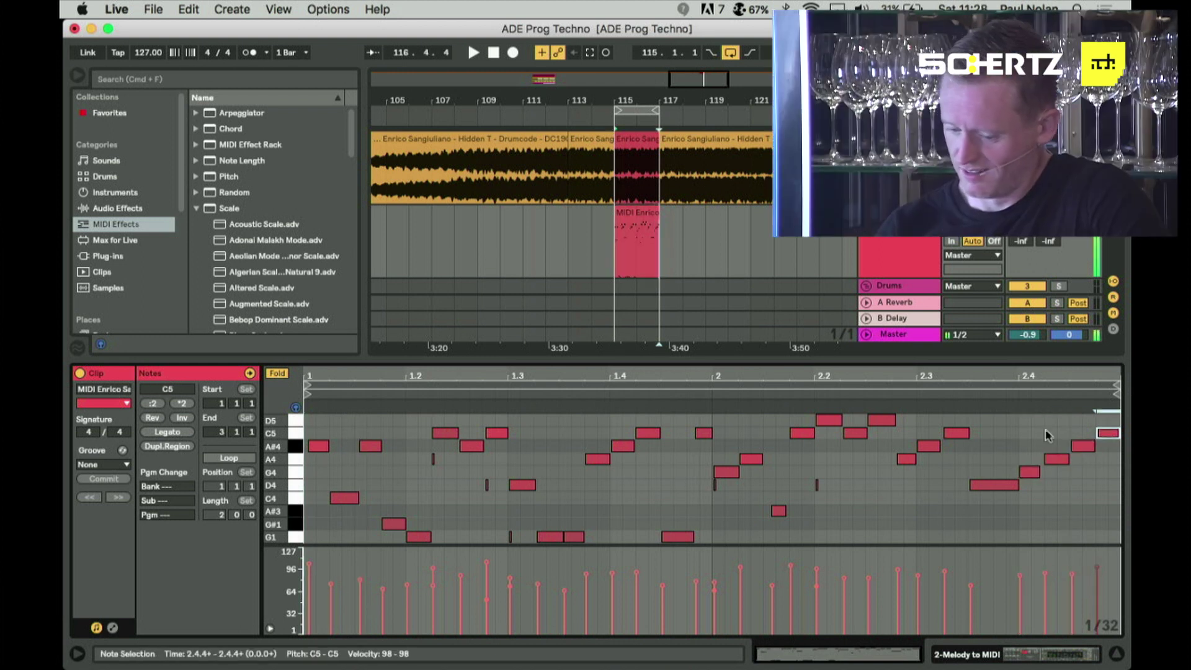
left_click(875, 421)
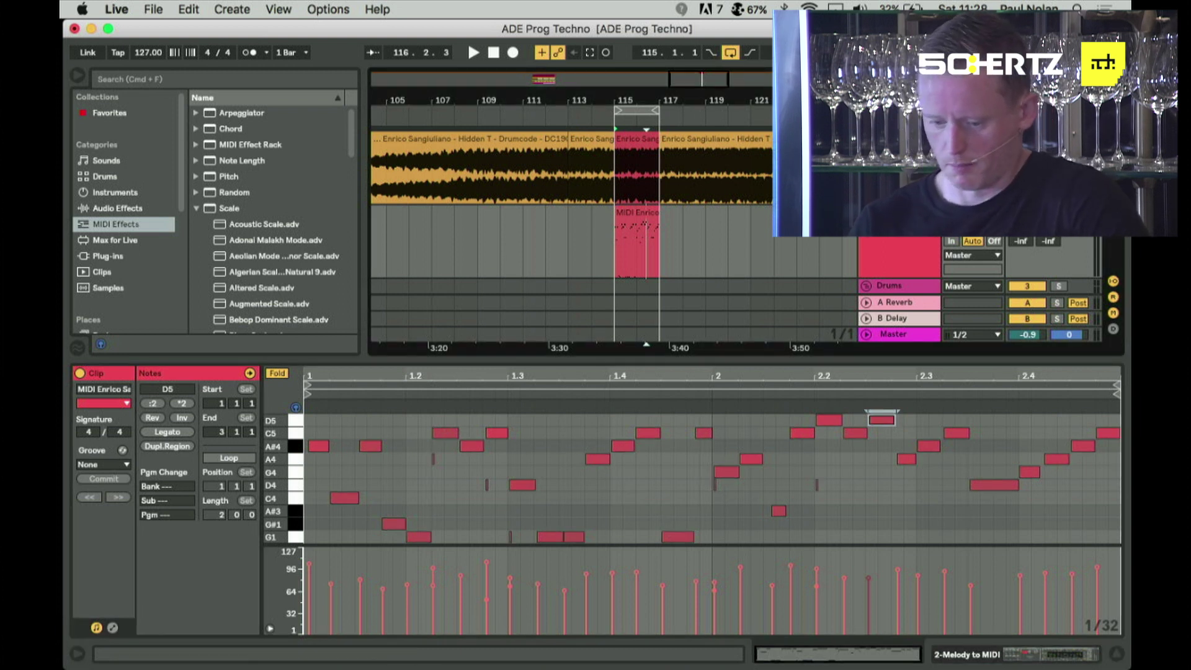
key("space")
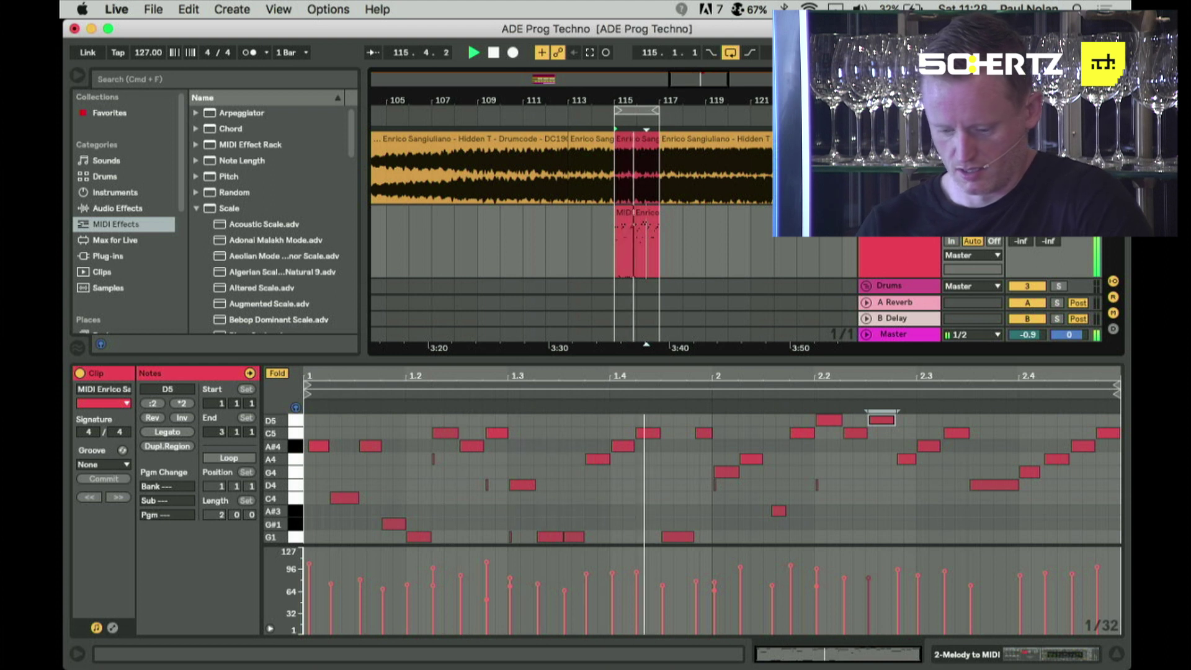
key("space")
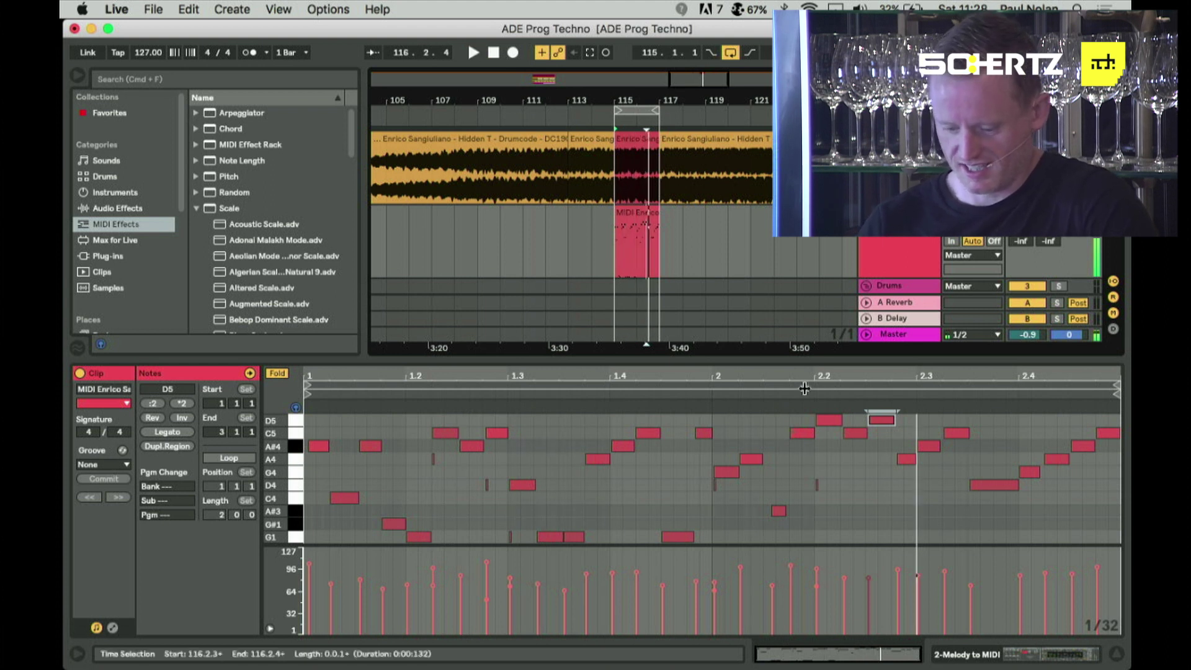
- Audition the A4, A#4 and D5 pitches and add an A#4 note at 2.1.3, lengthened to reach 2.1.4
left_click(752, 460)
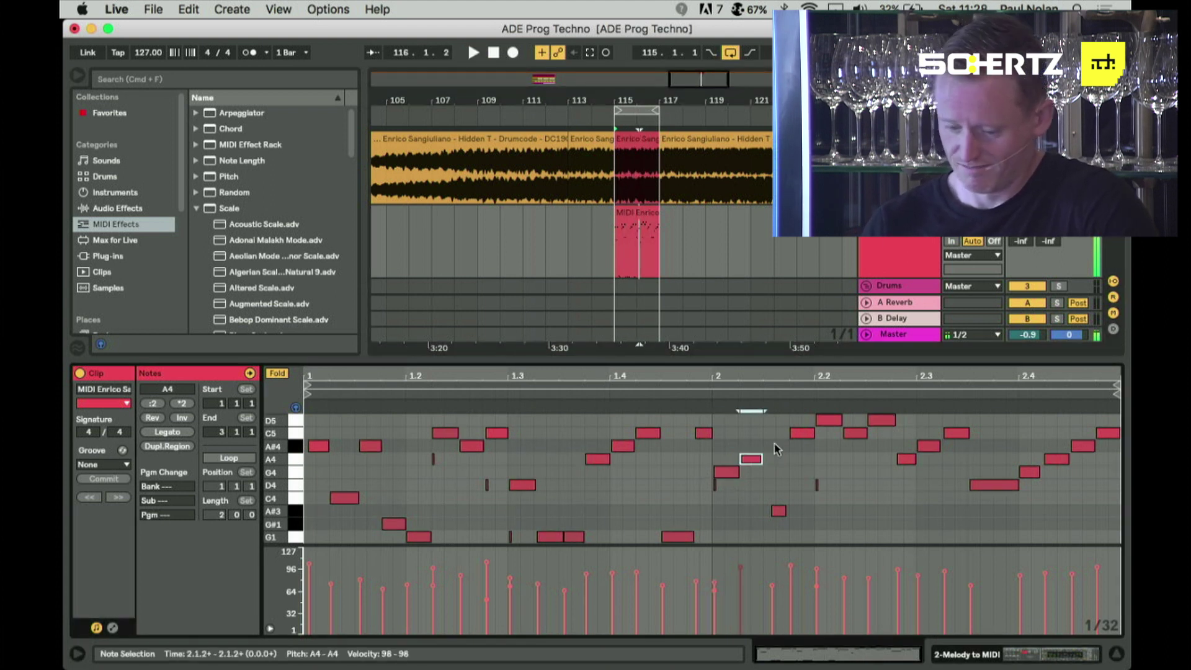
left_click(295, 446)
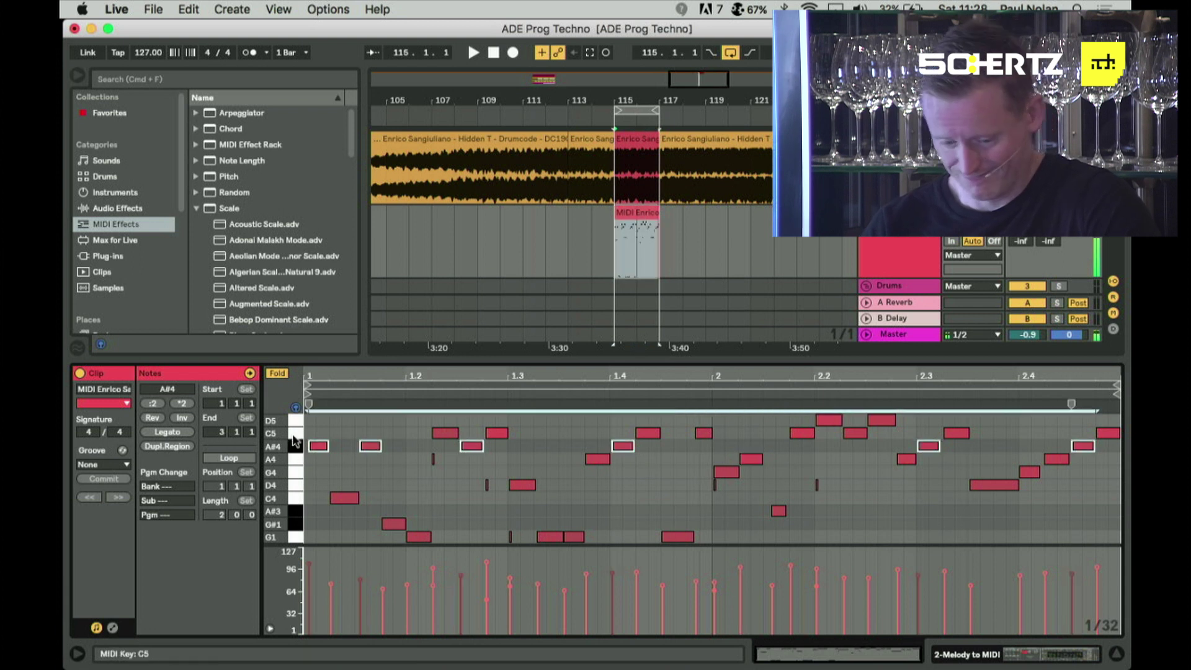
left_click(292, 422)
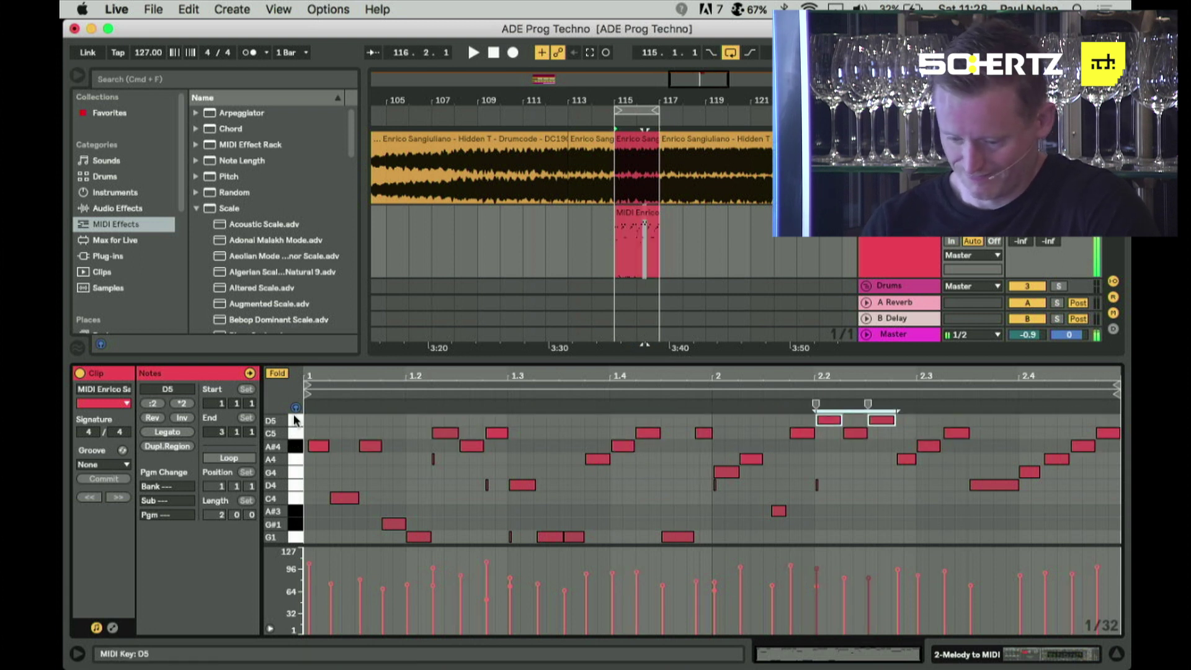
double_click(766, 447)
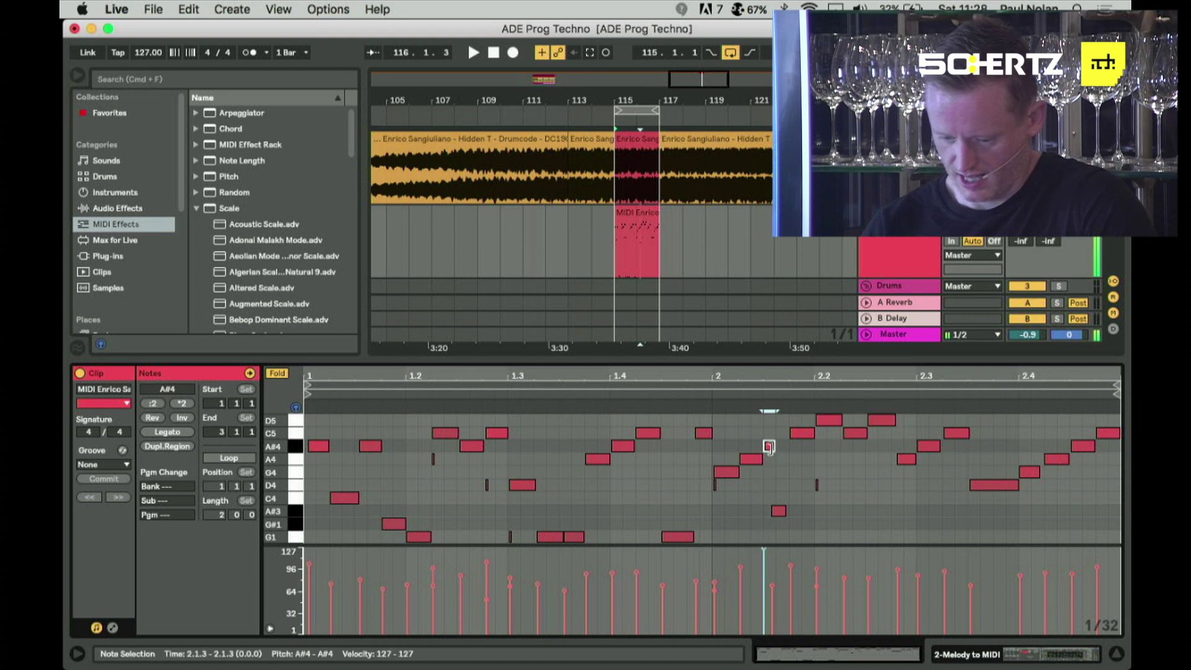
left_click_drag(769, 446, 788, 448)
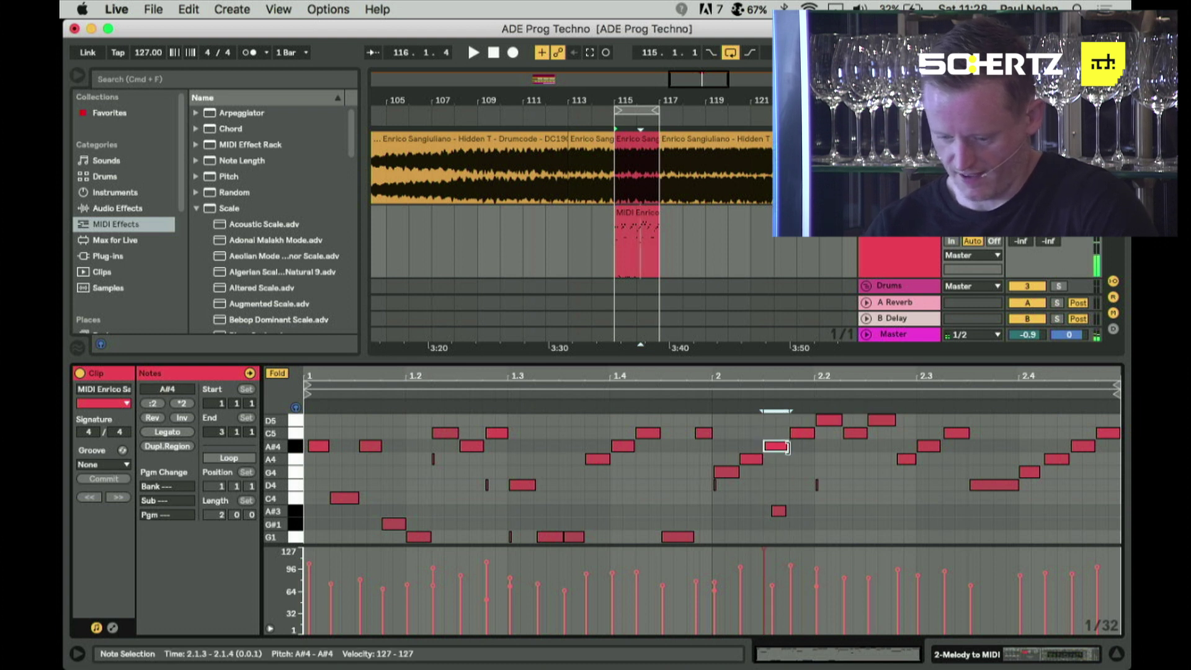
- Audition the ascending notes G4, A4, A#4, C5 and D5 one by one from the start of bar 2
left_click(724, 487)
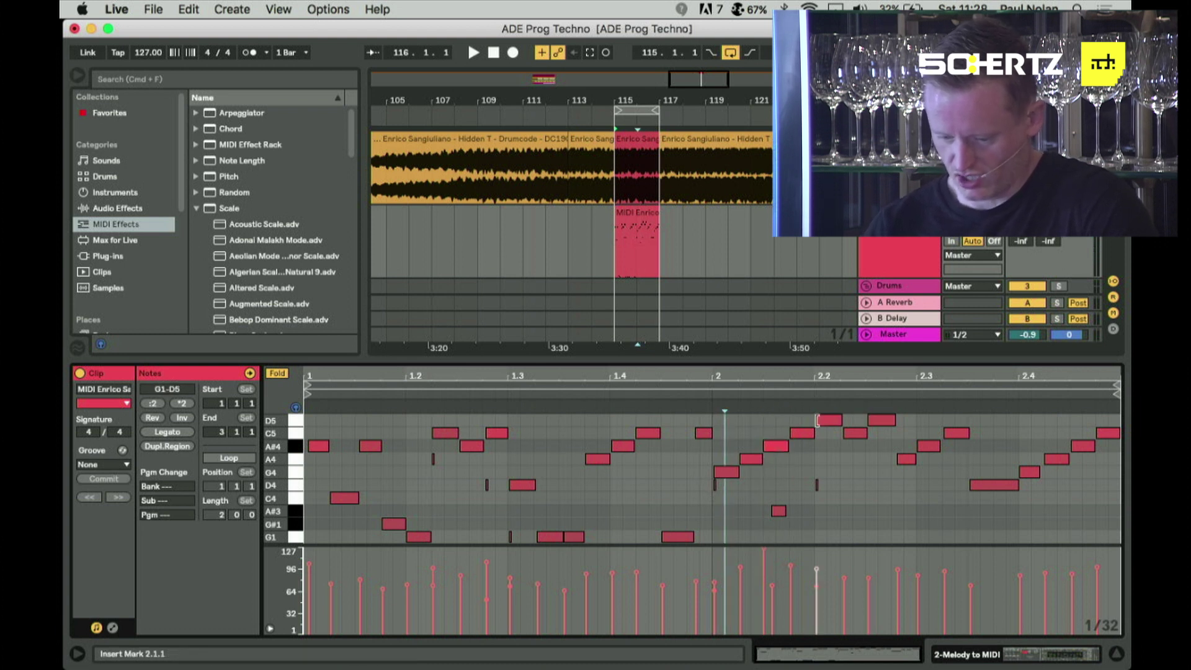
left_click(726, 472)
left_click(750, 459)
left_click(774, 446)
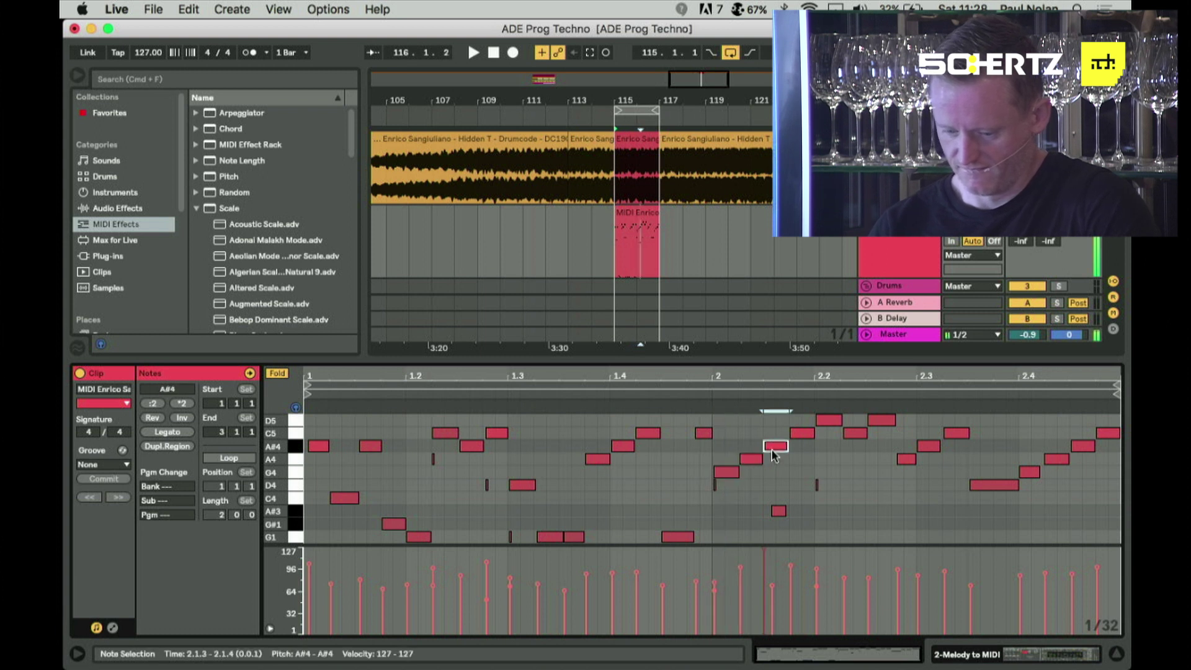
left_click(802, 434)
left_click(827, 420)
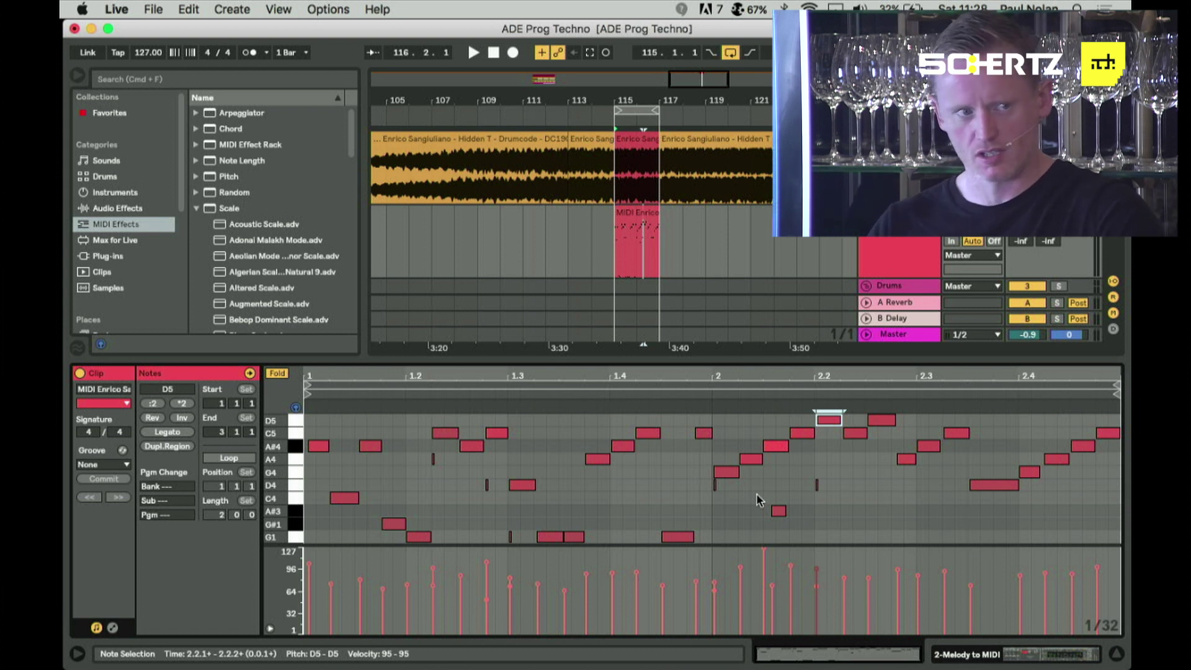
- Delete the very short D4 note at bar 2 and loop the clip from 2.1.1 to 2.2.2 around the ascending G4 to D5 notes
left_click(714, 486)
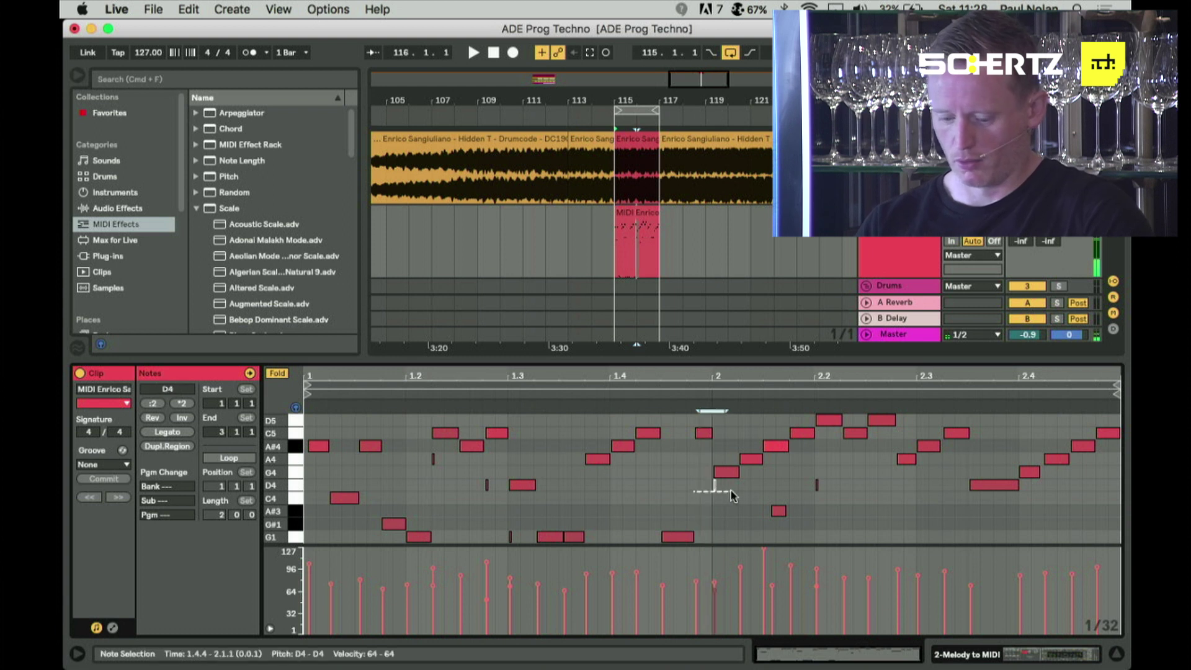
left_click(734, 493)
left_click_drag(726, 380, 832, 467)
left_click(646, 427)
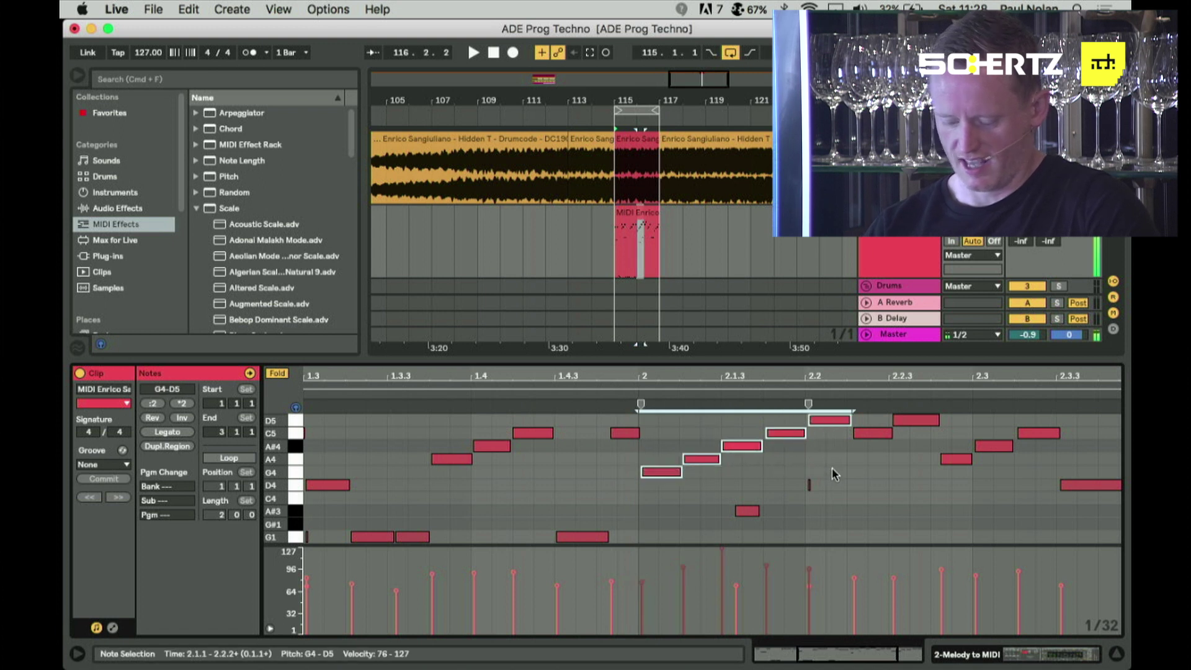
key("super+l")
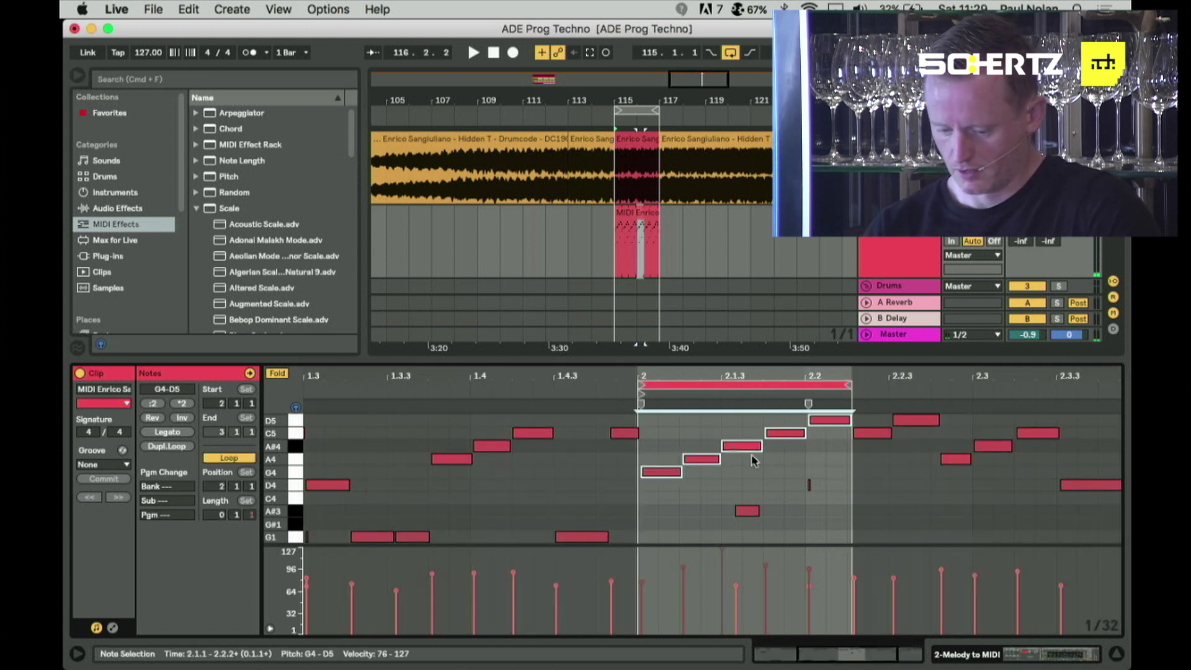
left_click(676, 433)
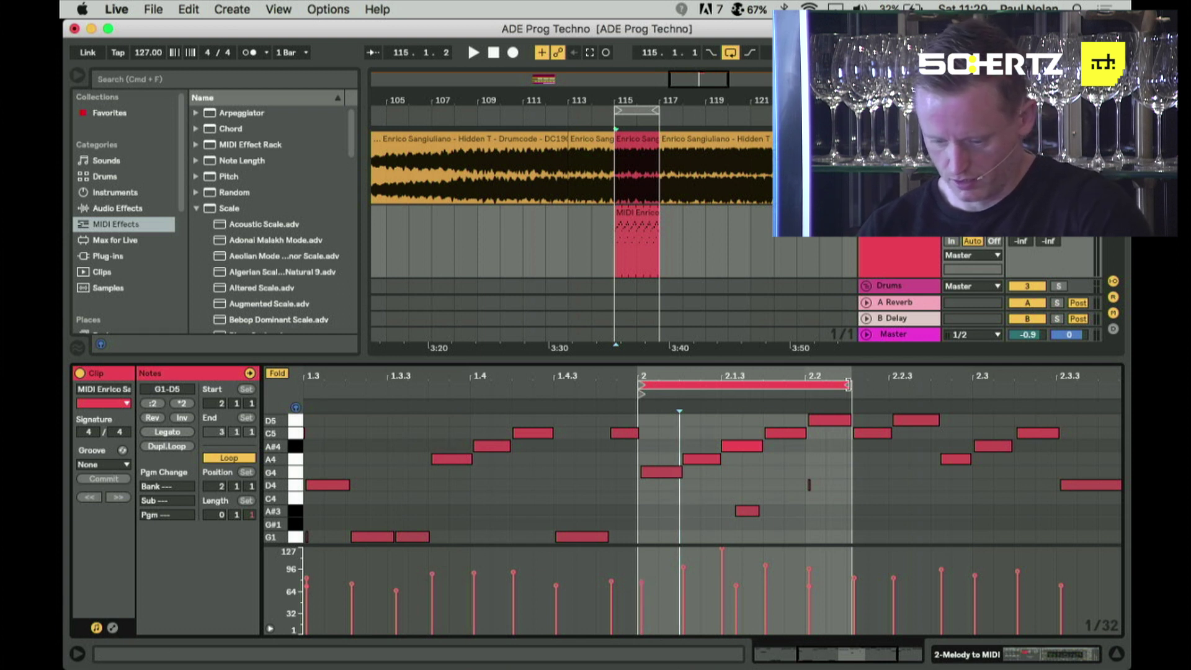
left_click_drag(848, 385, 843, 384)
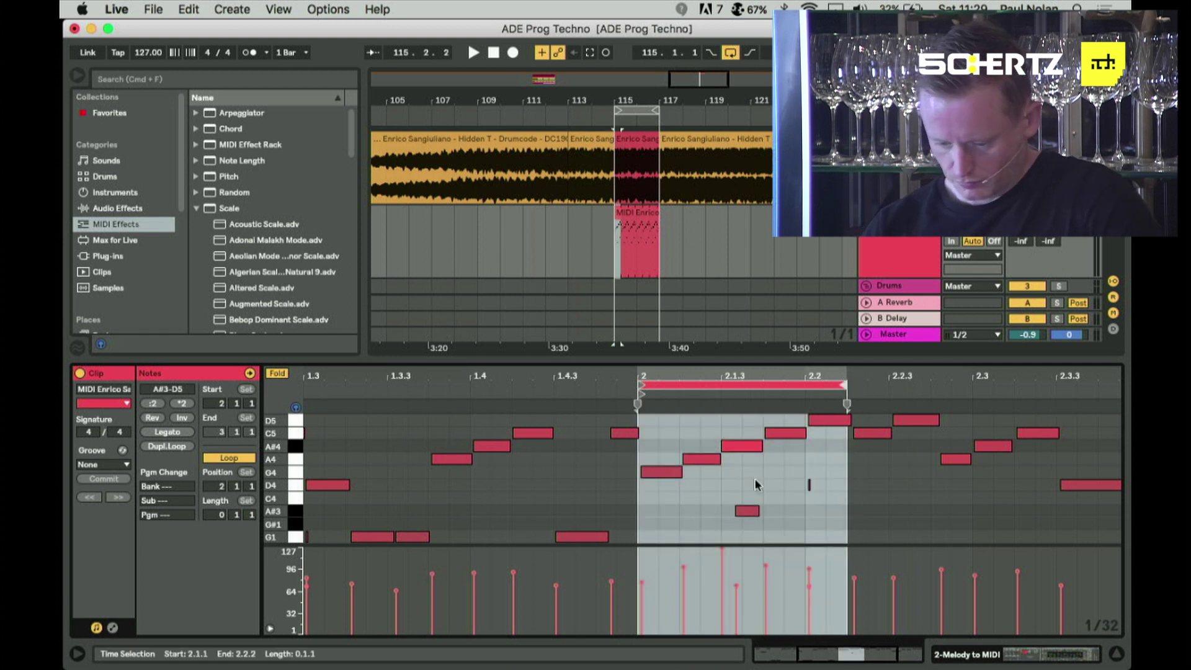
- Quantize the starts and ends of the clip's notes to 1/16 at an amount of 100%
key("super+shift+u")
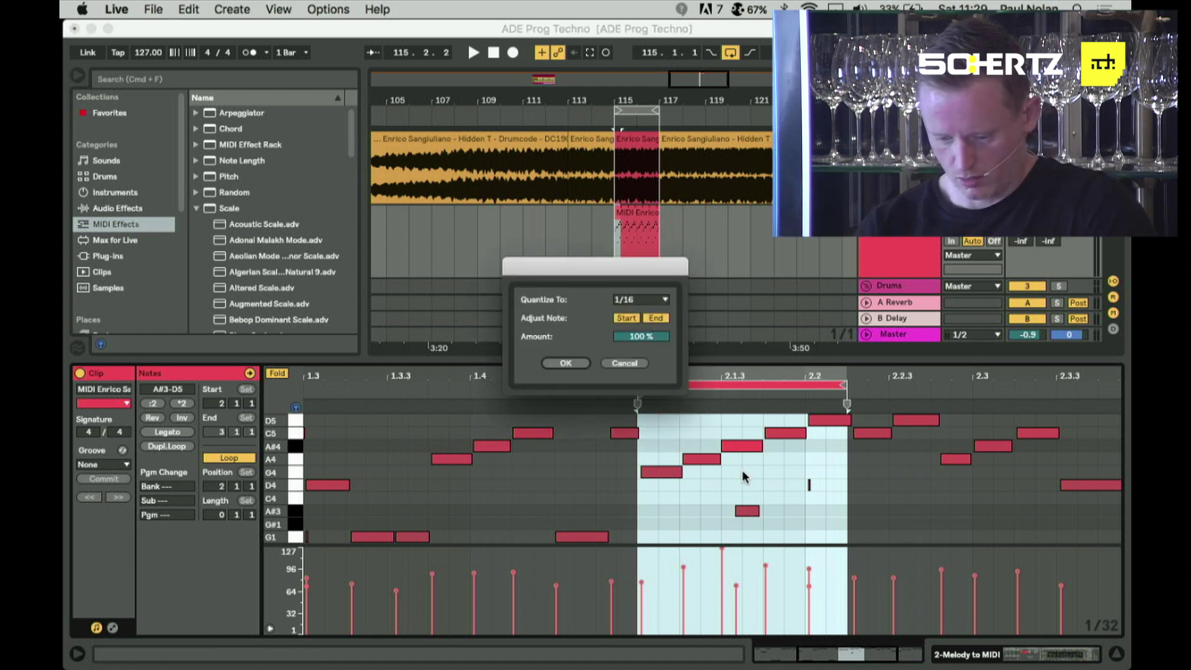
left_click(566, 362)
left_click(752, 492)
- Delete the stray A#3 note at 2.1.3 and the D4 note at 2.2.1 beneath the ascending run
left_click(743, 511)
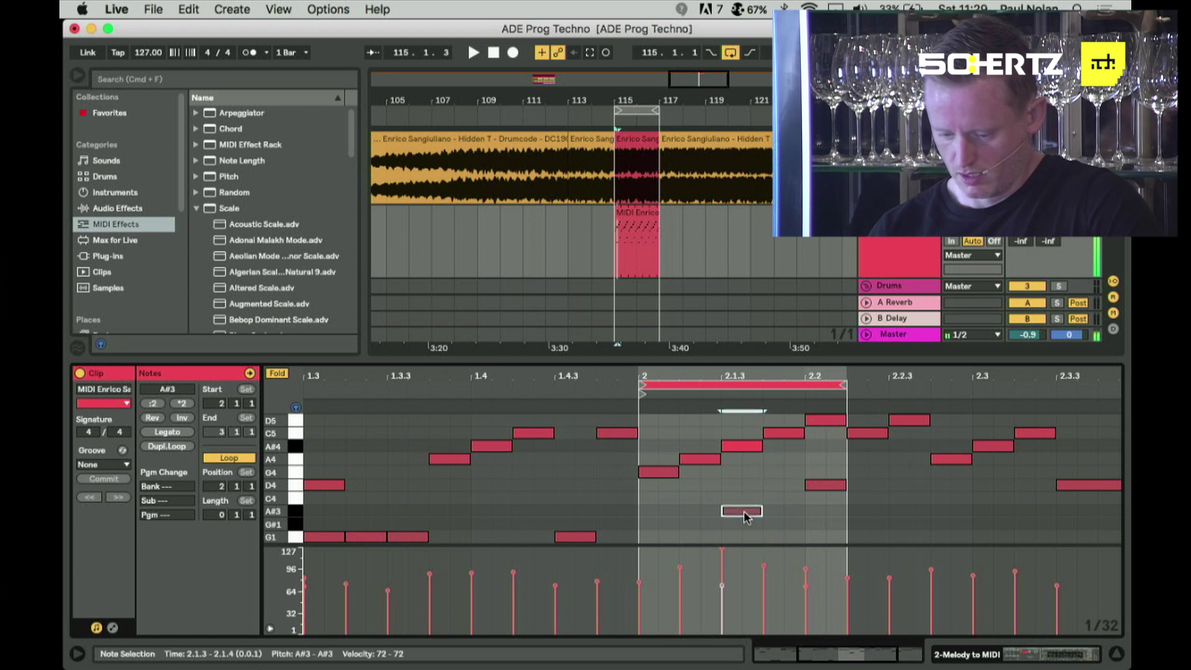
key("Delete")
left_click(828, 484)
key("Delete")
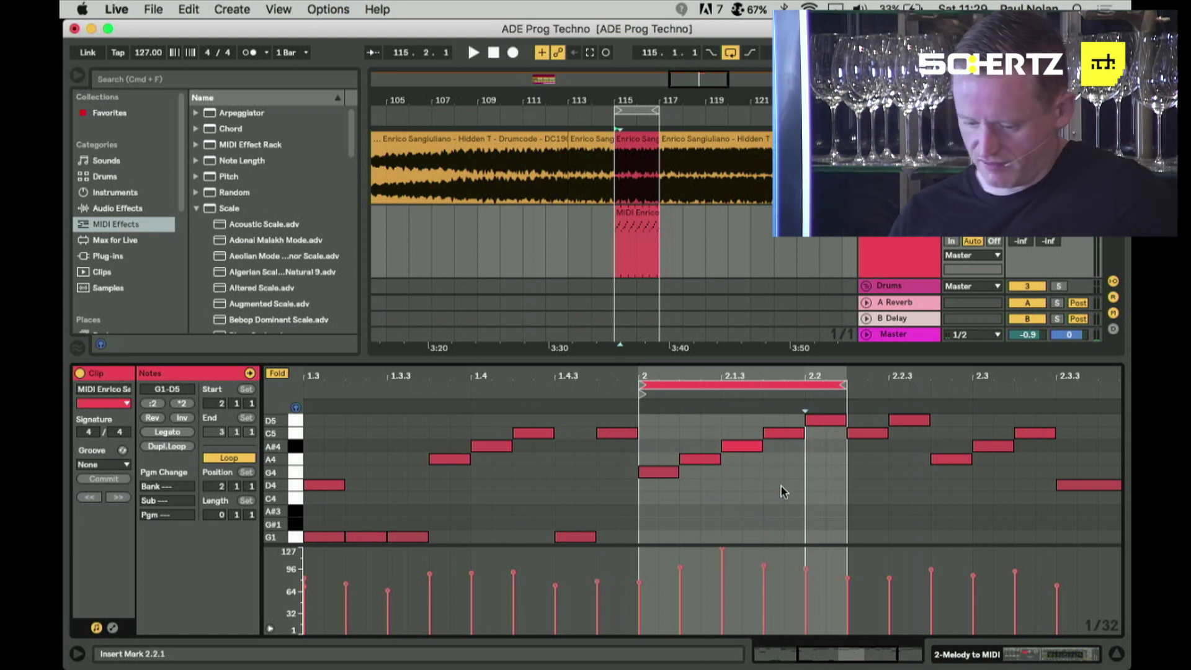
- Play back the looped ascending five-note phrase and stop playback
scroll(783, 492, "left", 2)
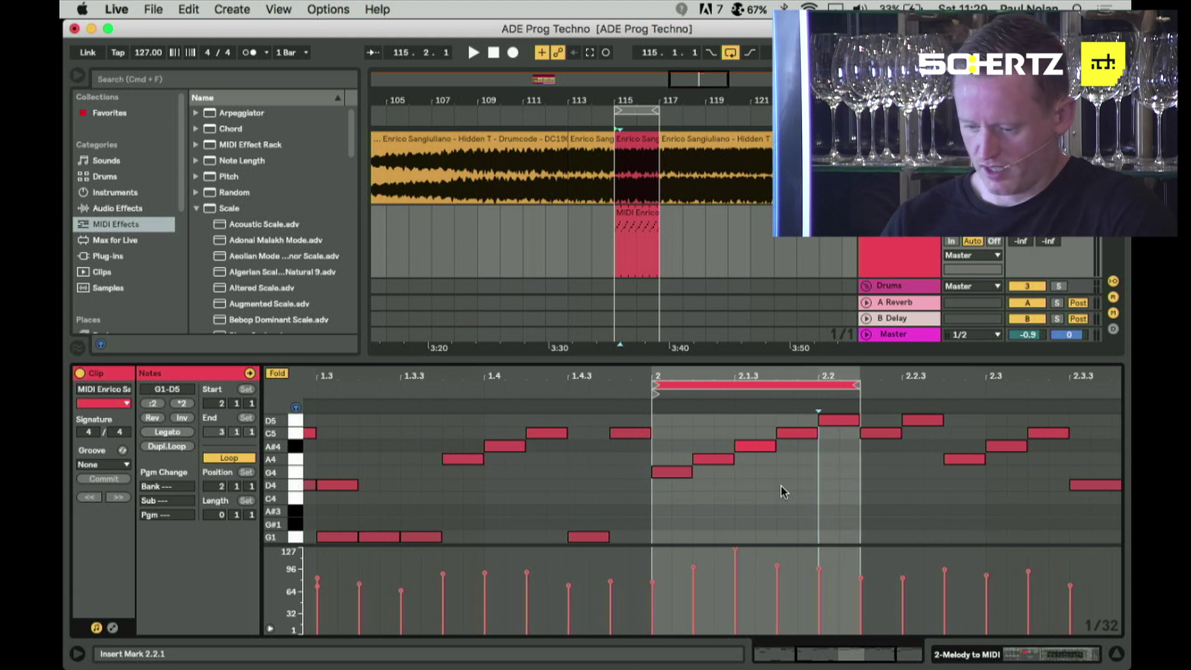
key("space")
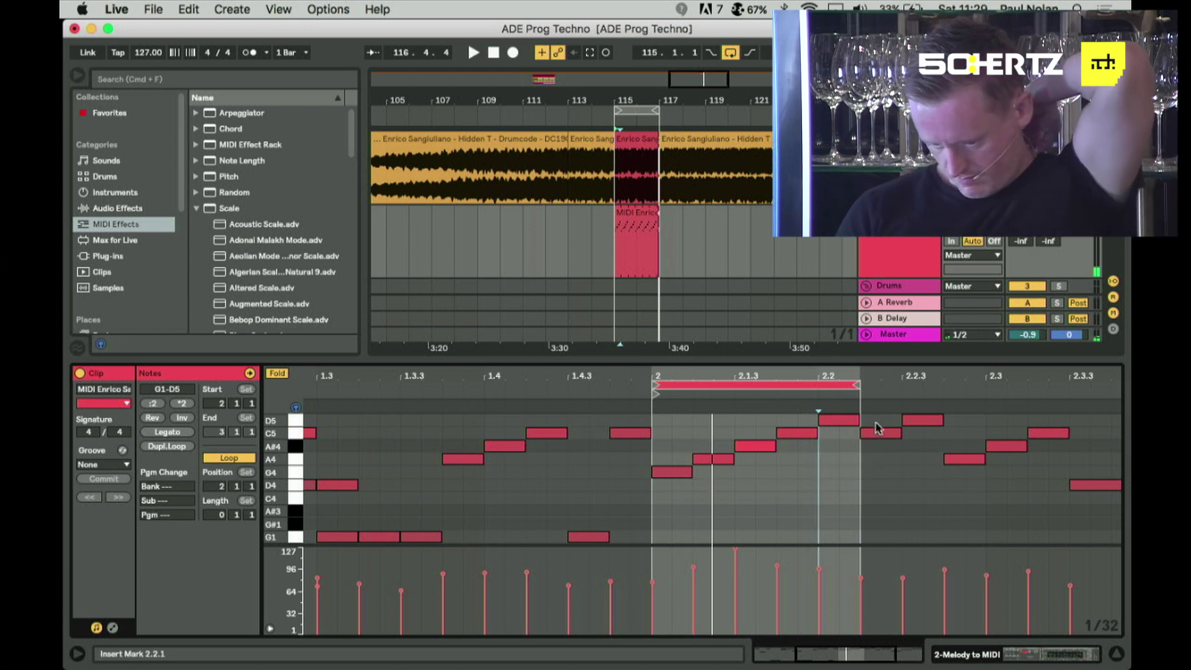
key("space")
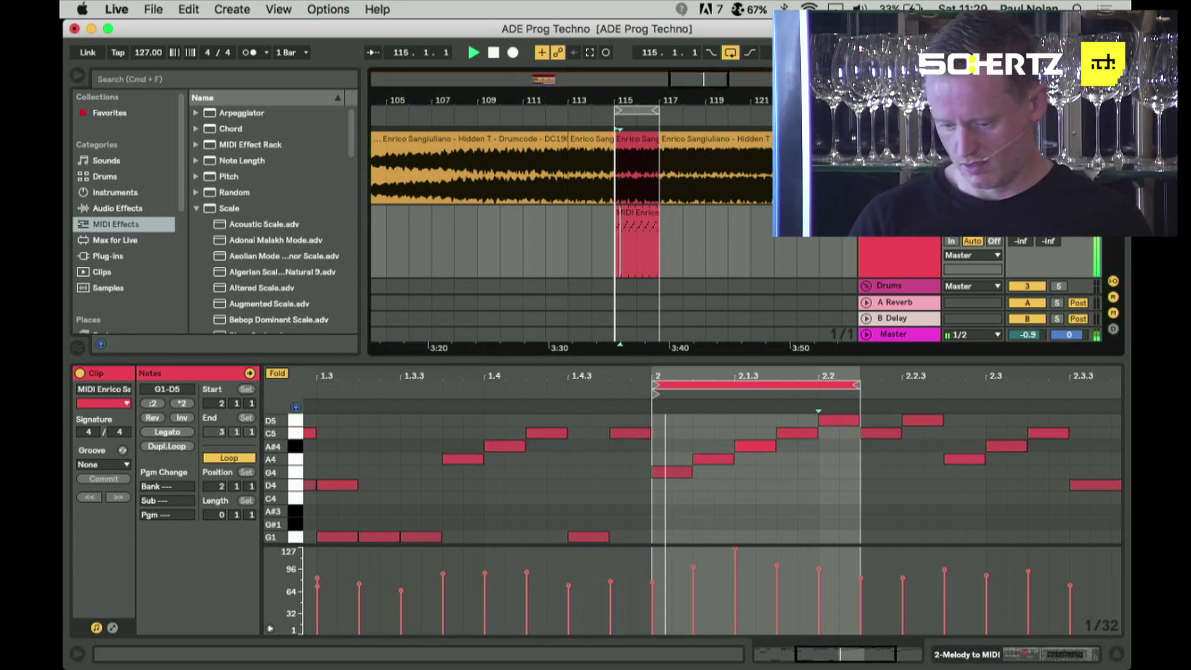
key("space")
- Delete the C5 and D5 notes right after the ascending run and extend the loop end to 2.2.3, checking it in playback
left_click_drag(913, 377, 818, 374)
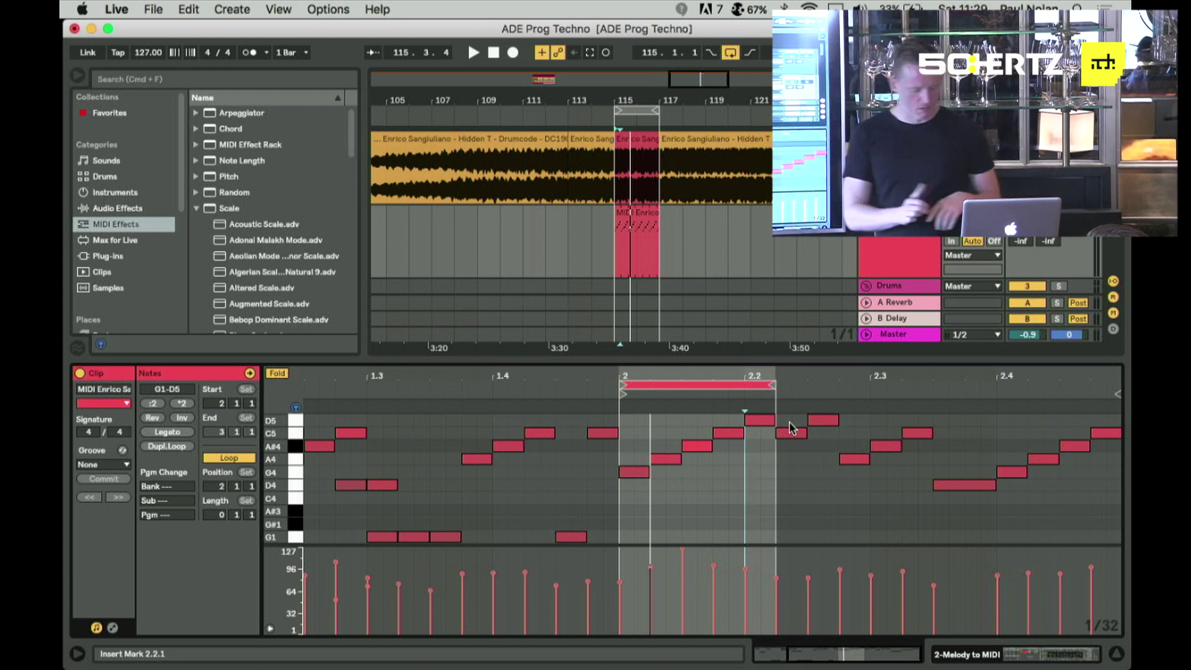
left_click_drag(791, 433, 825, 424)
key("Delete")
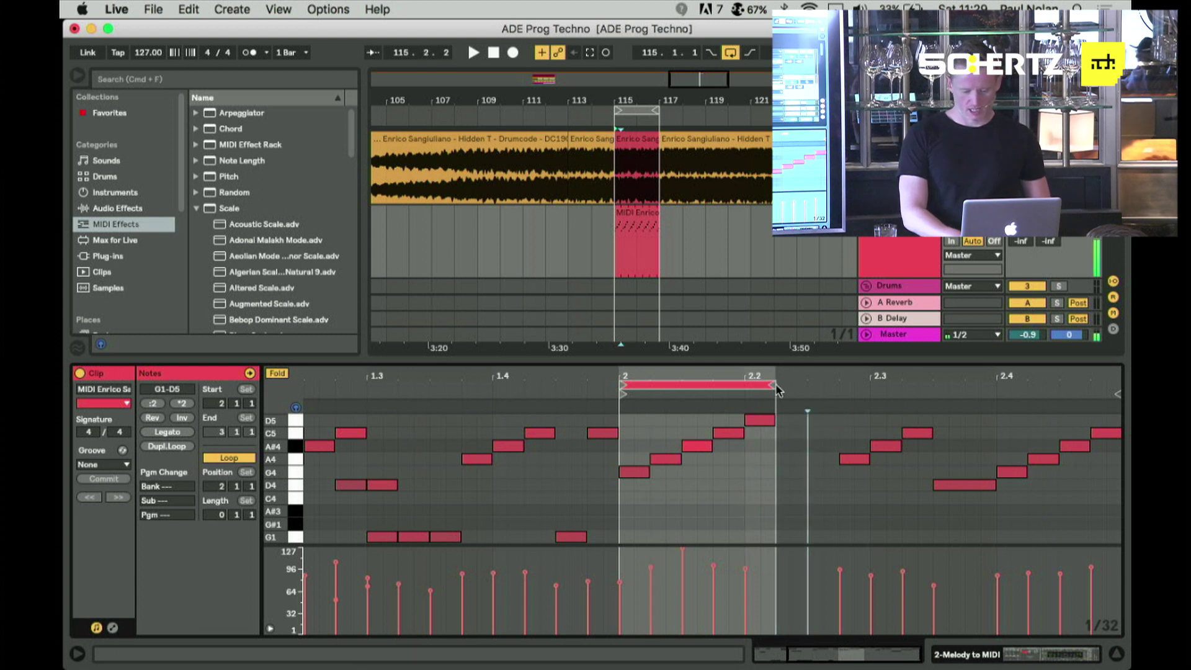
left_click_drag(772, 386, 801, 389)
key("space")
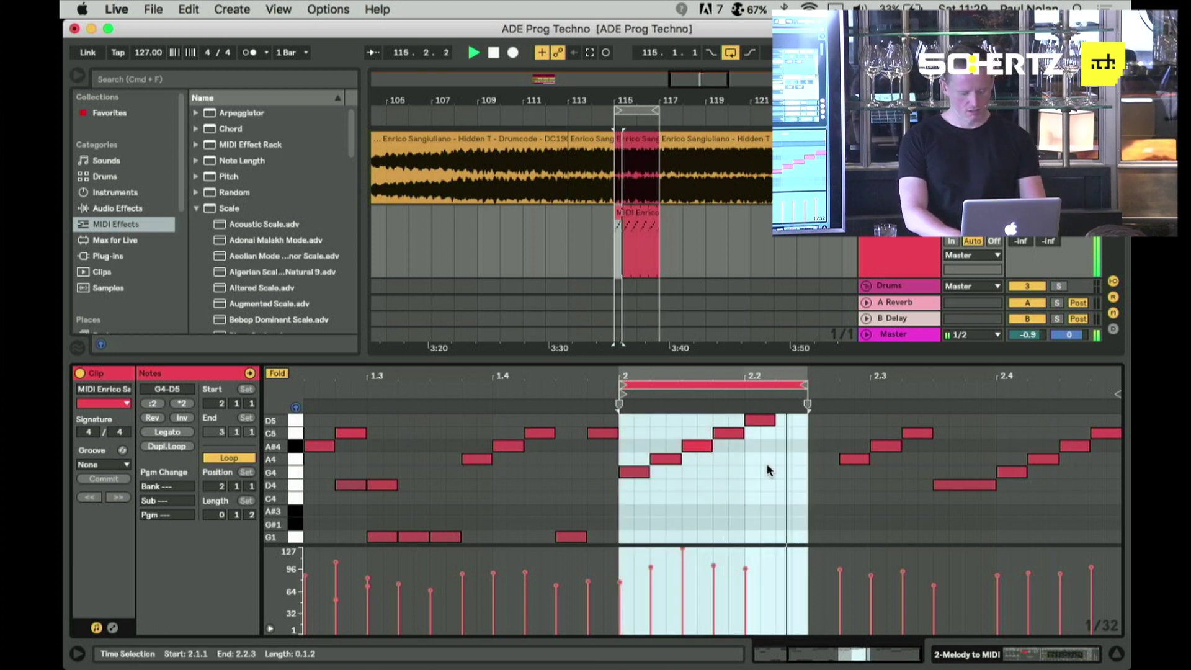
key("space")
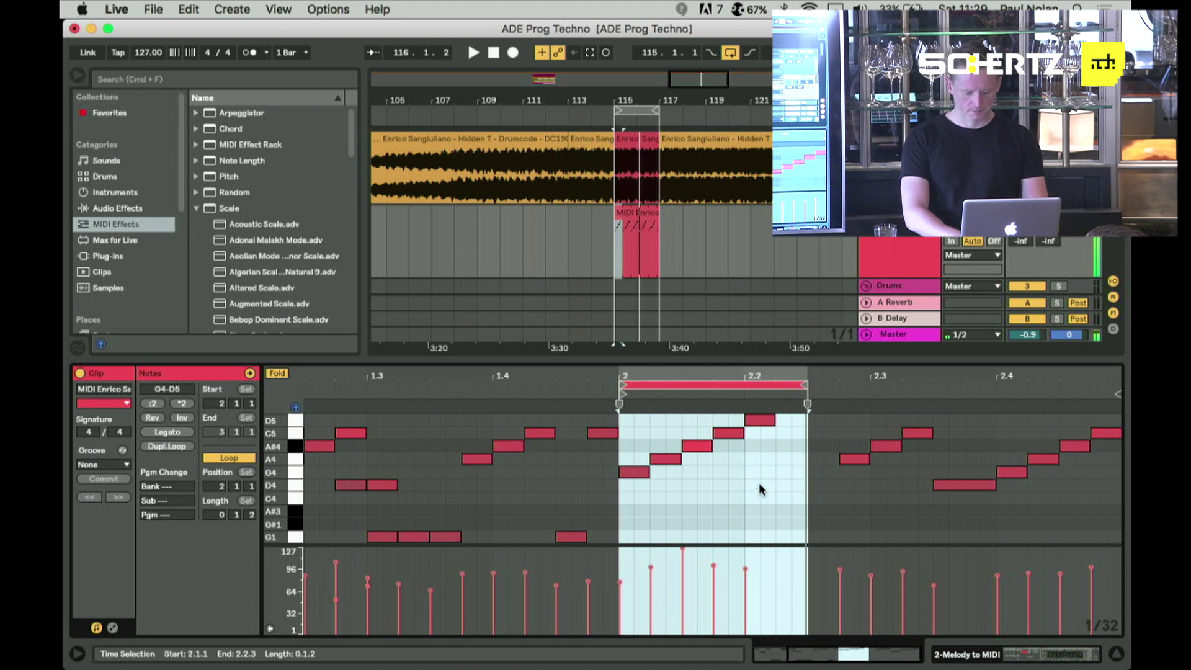
- Select all notes in the clip and raise their velocities to 127
left_click(742, 515)
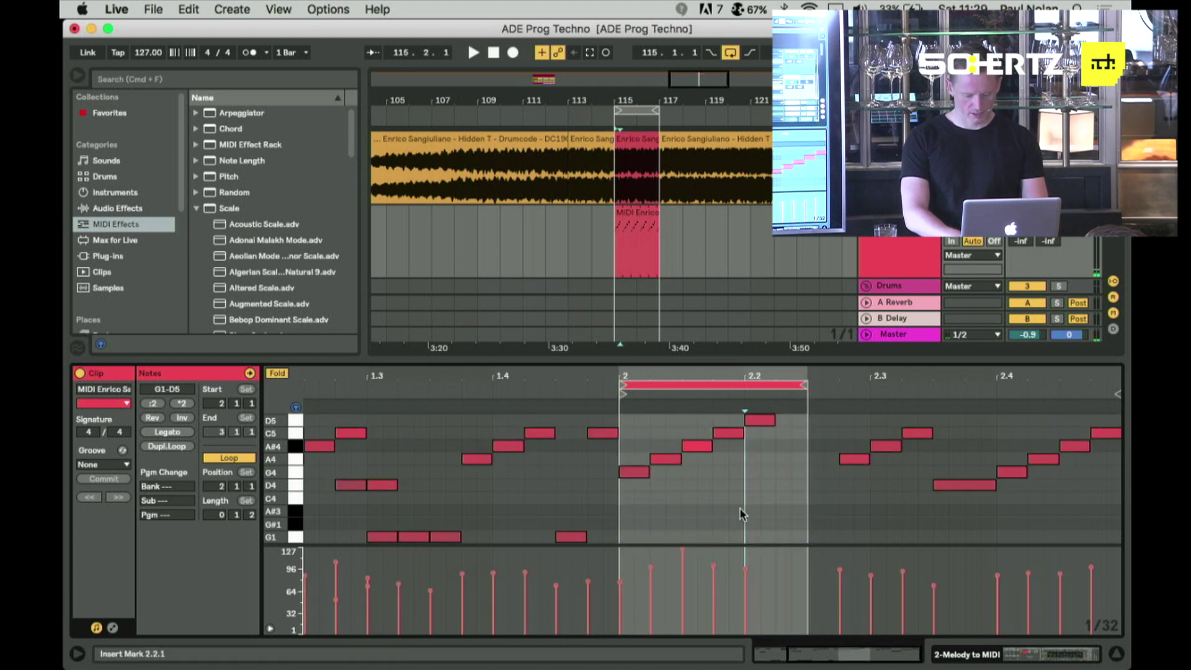
key("super+a")
mouse_move(711, 571)
left_mouse_down()
mouse_move(712, 552)
mouse_move(712, 564)
left_mouse_up()
left_click(725, 488)
- Crop the MIDI clip to the looped 0.1.2 section and listen to the result
left_click(722, 383)
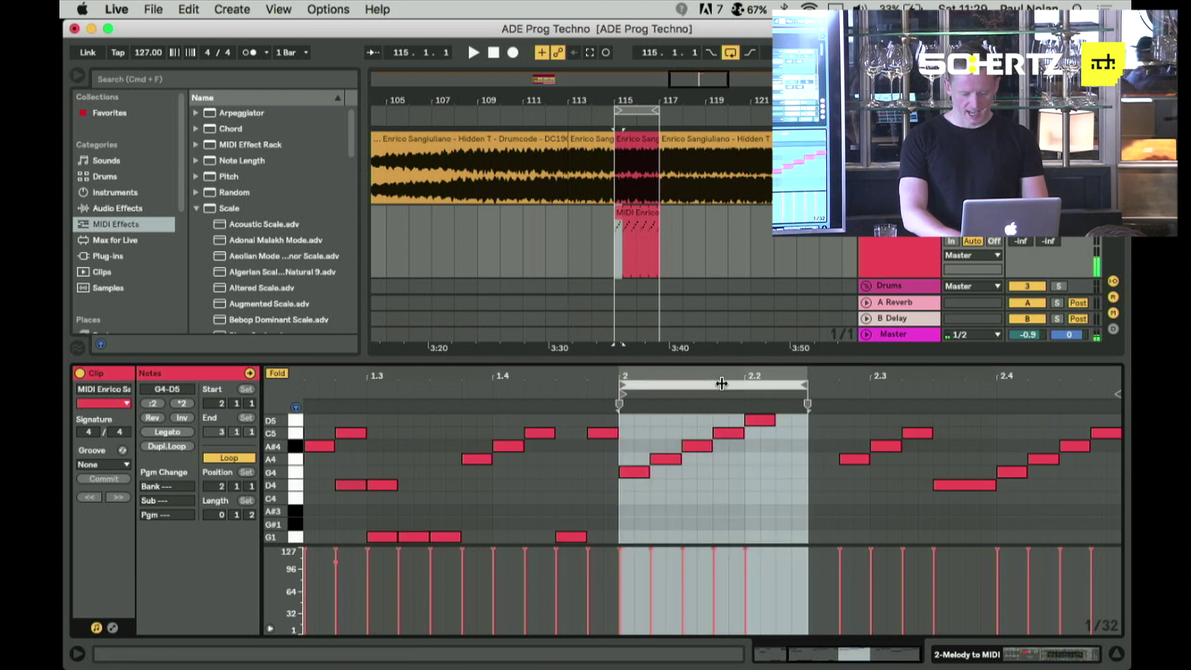
right_click(720, 381)
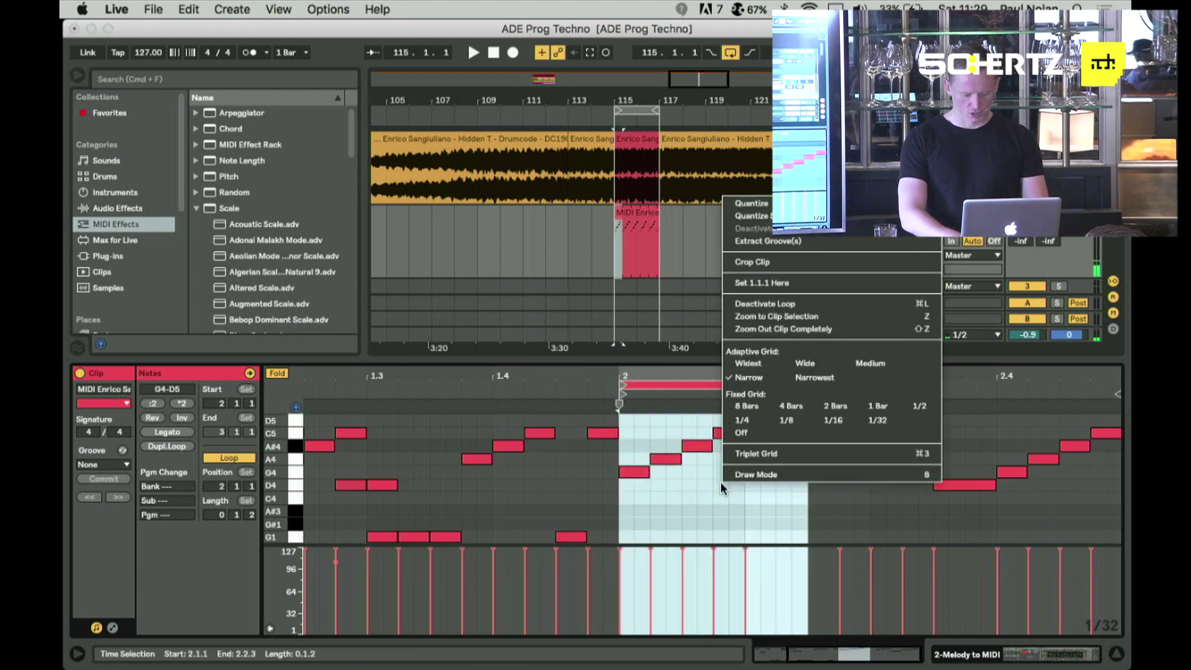
left_click(780, 270)
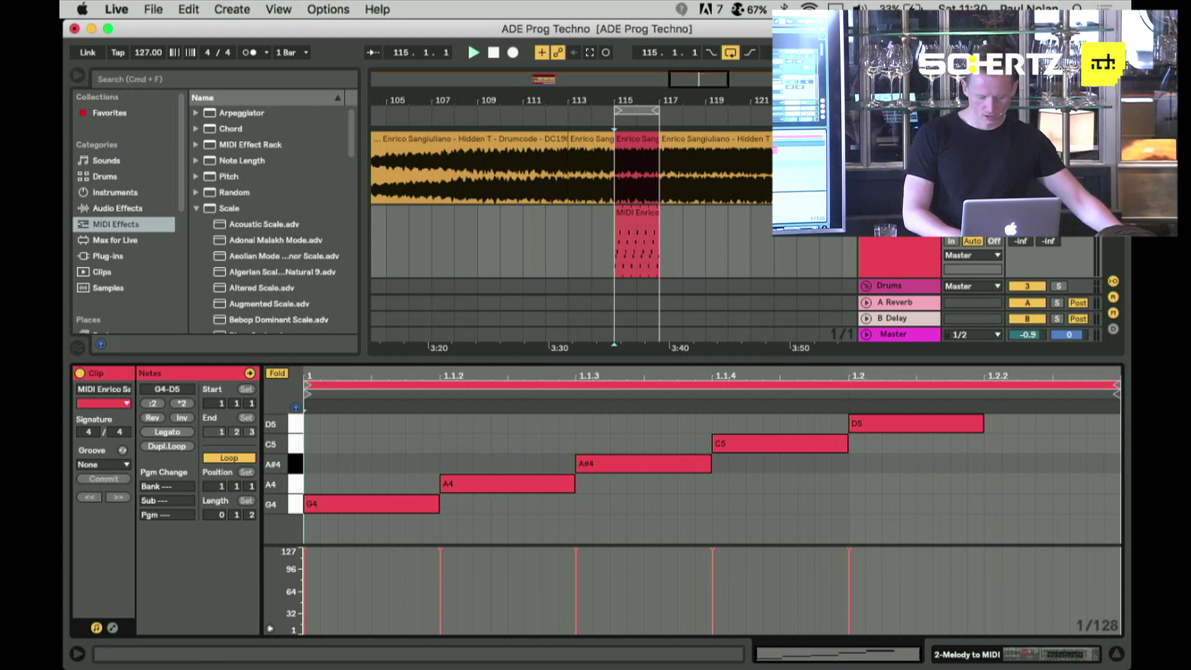
key("space")
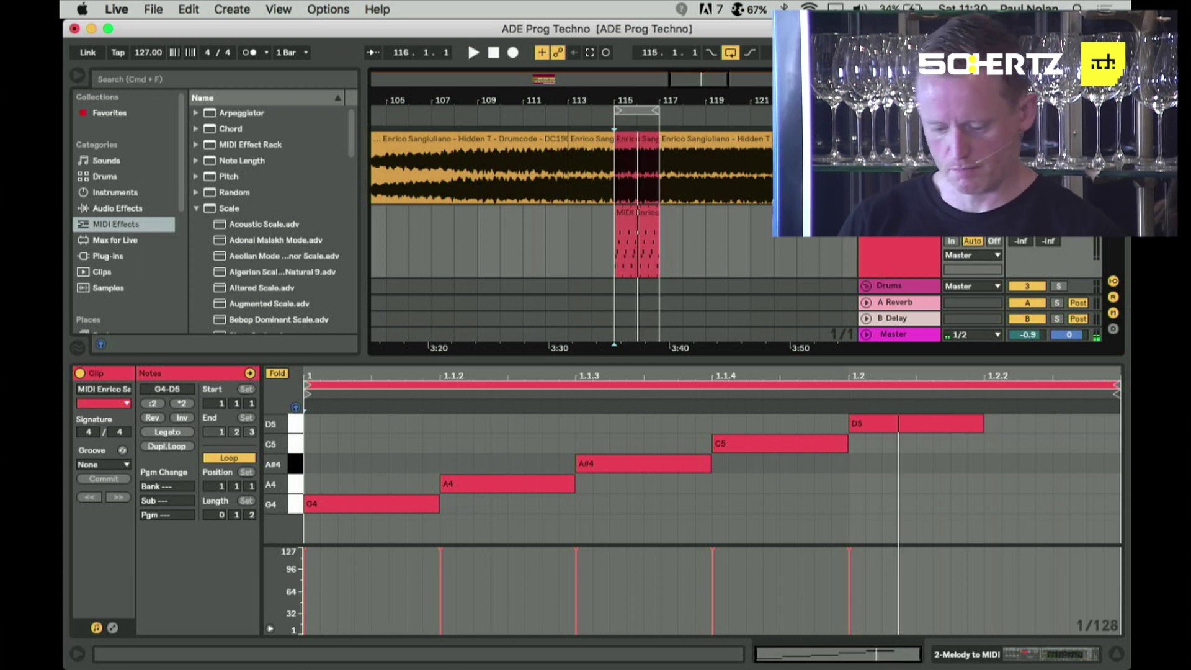
- Duplicate the clip's loop five times so the five-note phrase repeats over 12 bars
left_click(888, 263)
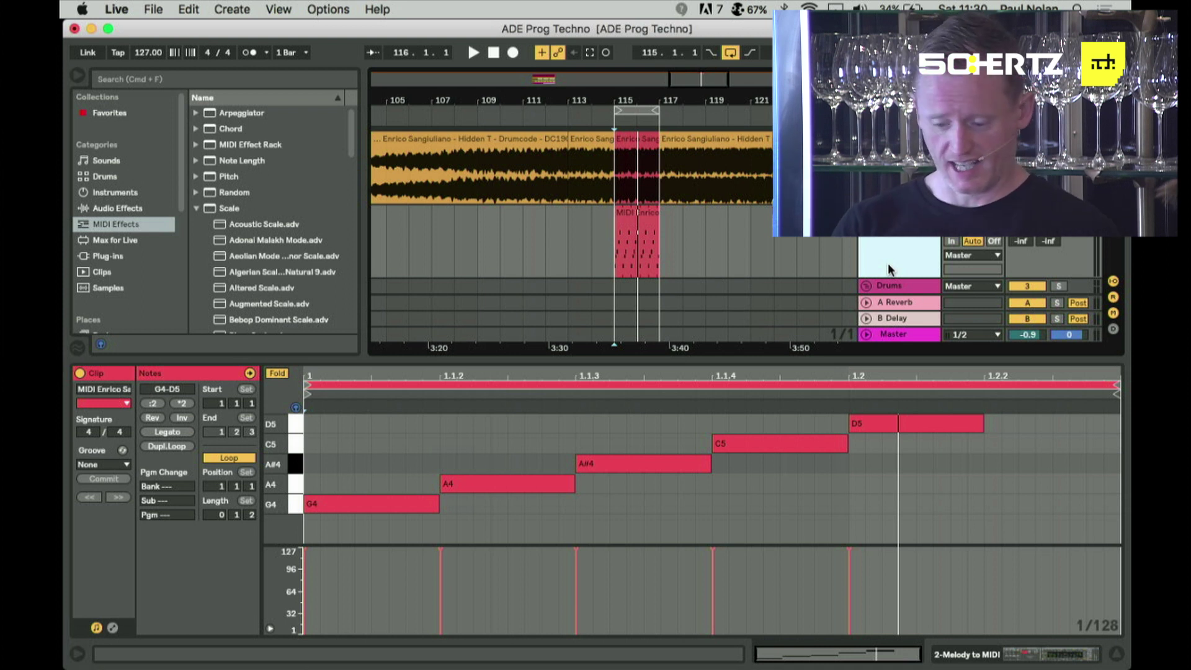
left_click(175, 474)
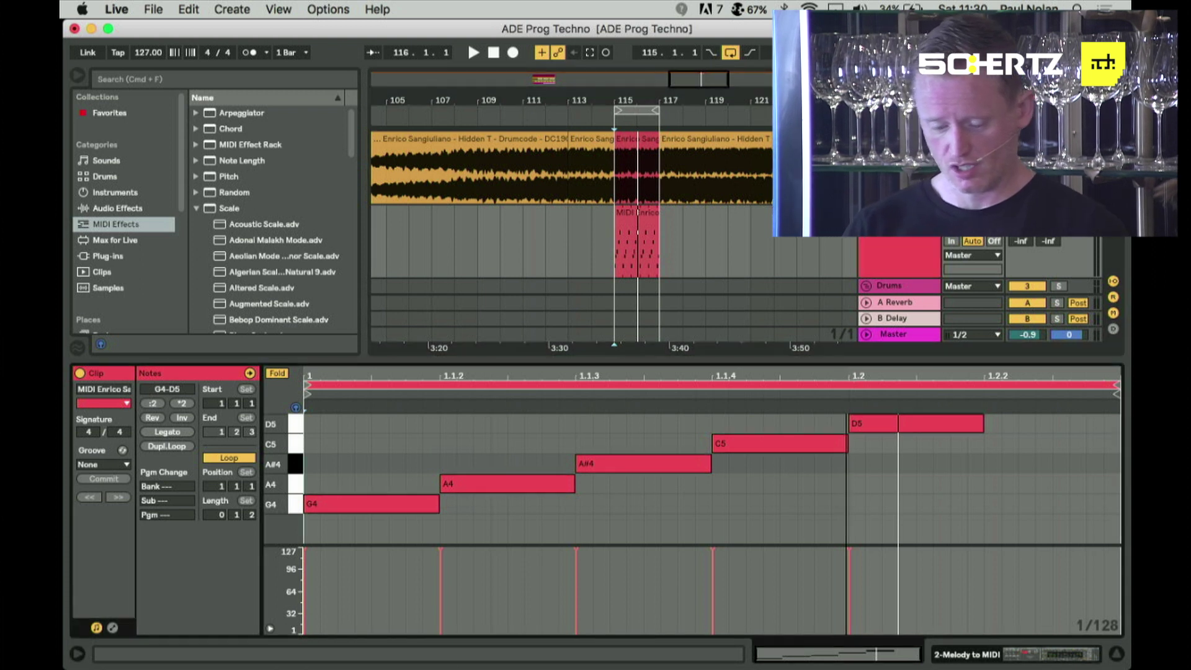
left_click(166, 446)
left_click(166, 446)
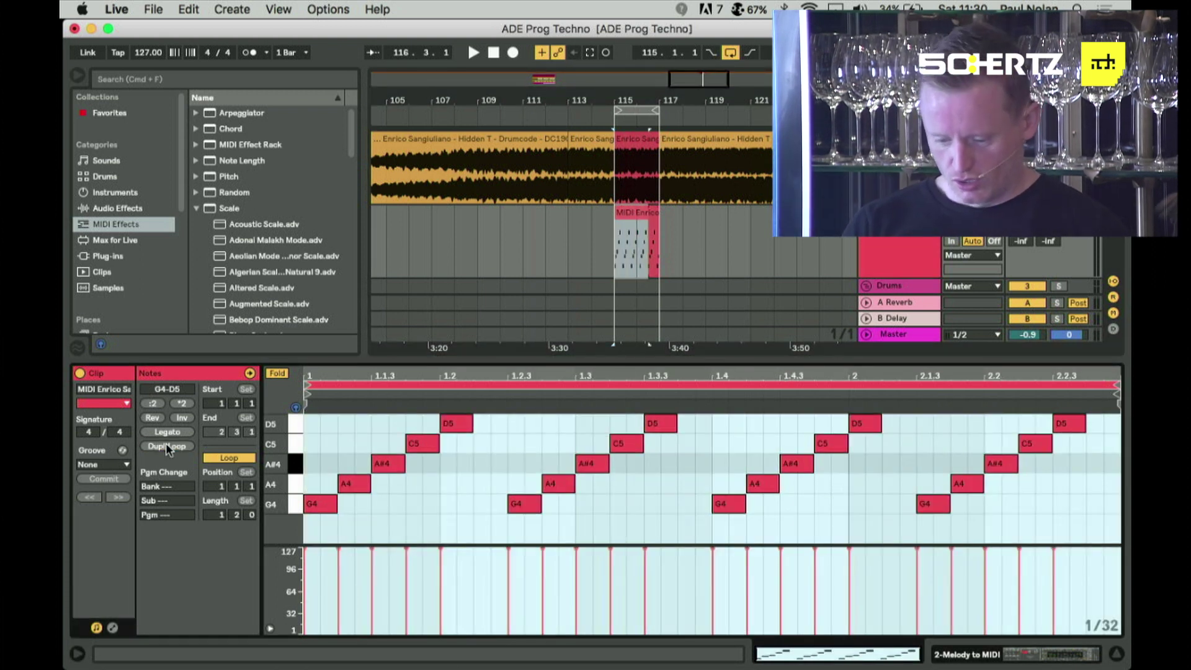
left_click(166, 446)
left_click(166, 446)
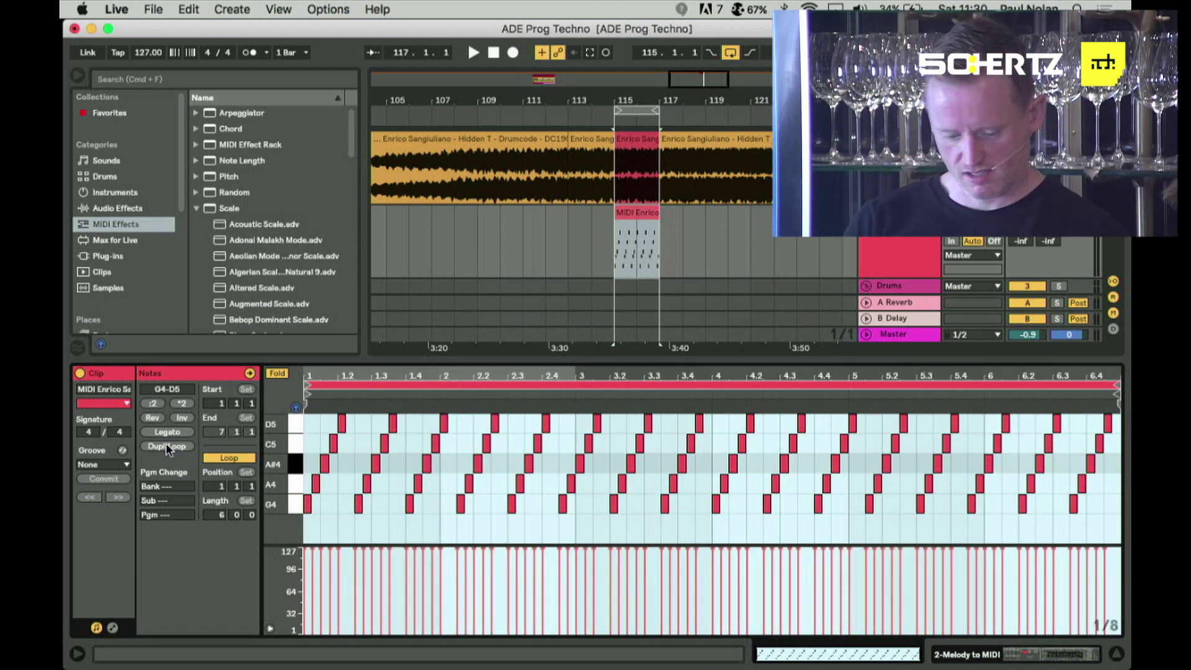
left_click(166, 446)
- Shorten the clip's loop to 8 bars, ending at bar 9, and select the looped range
left_click_drag(855, 416, 283, 435)
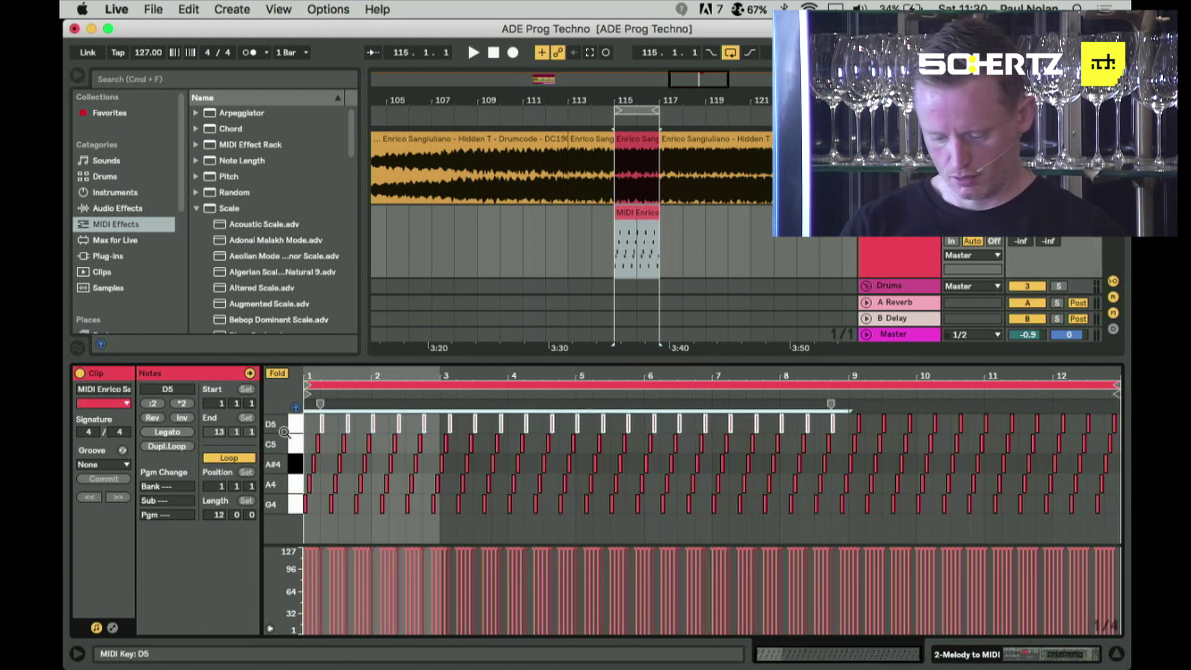
key("super+l")
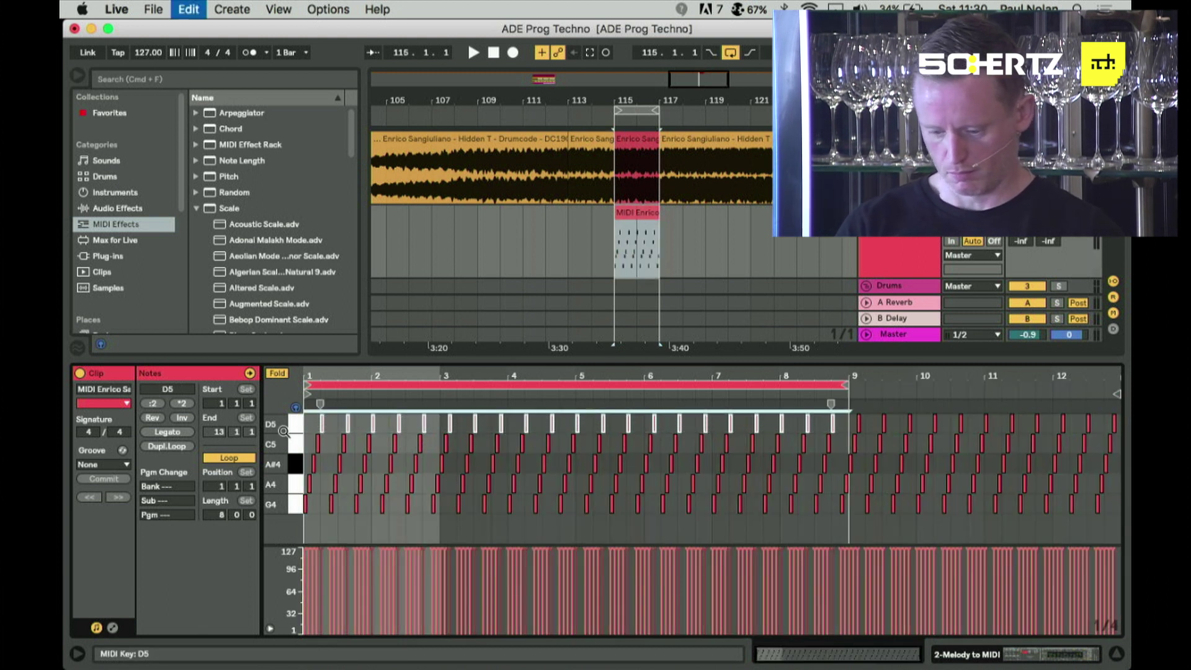
left_click(616, 381)
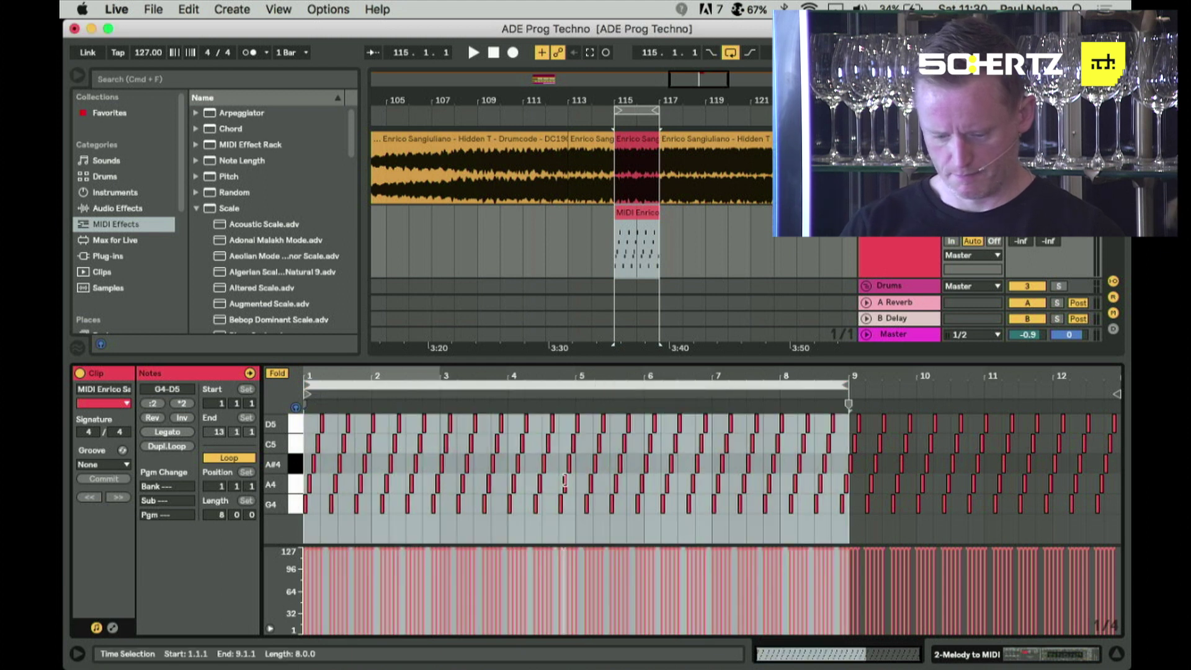
- Consolidate the looped MIDI clip in the arrangement into a two-bar clip spanning bars 115 to 117
right_click(580, 485)
left_click(636, 259)
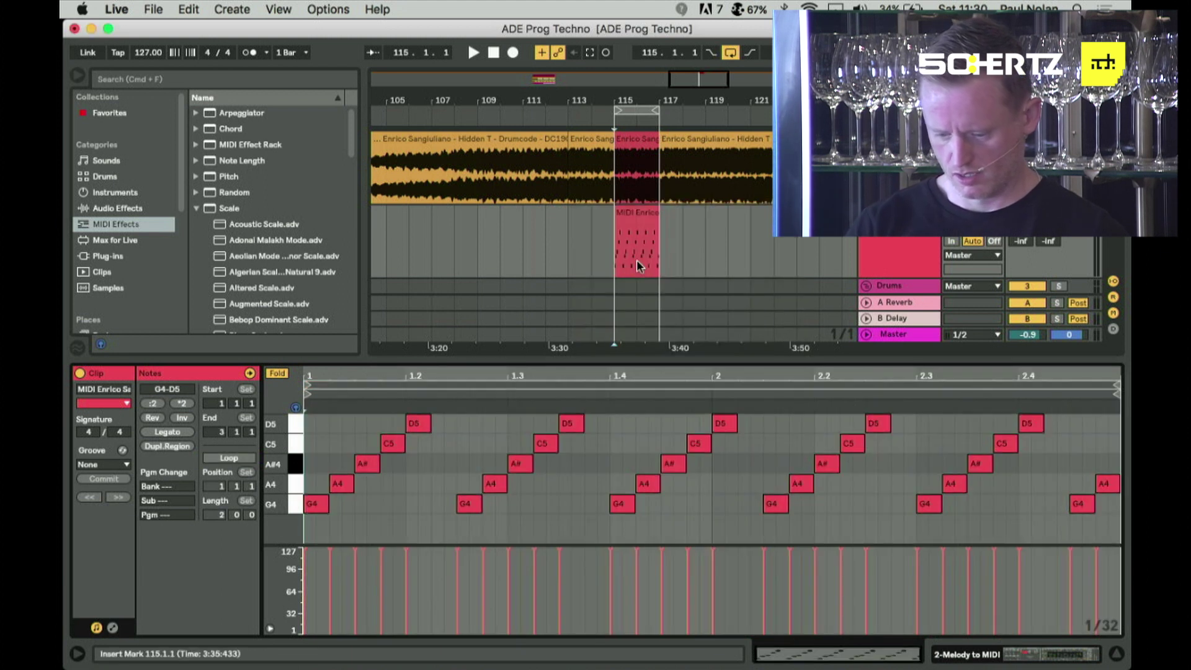
left_click(687, 382)
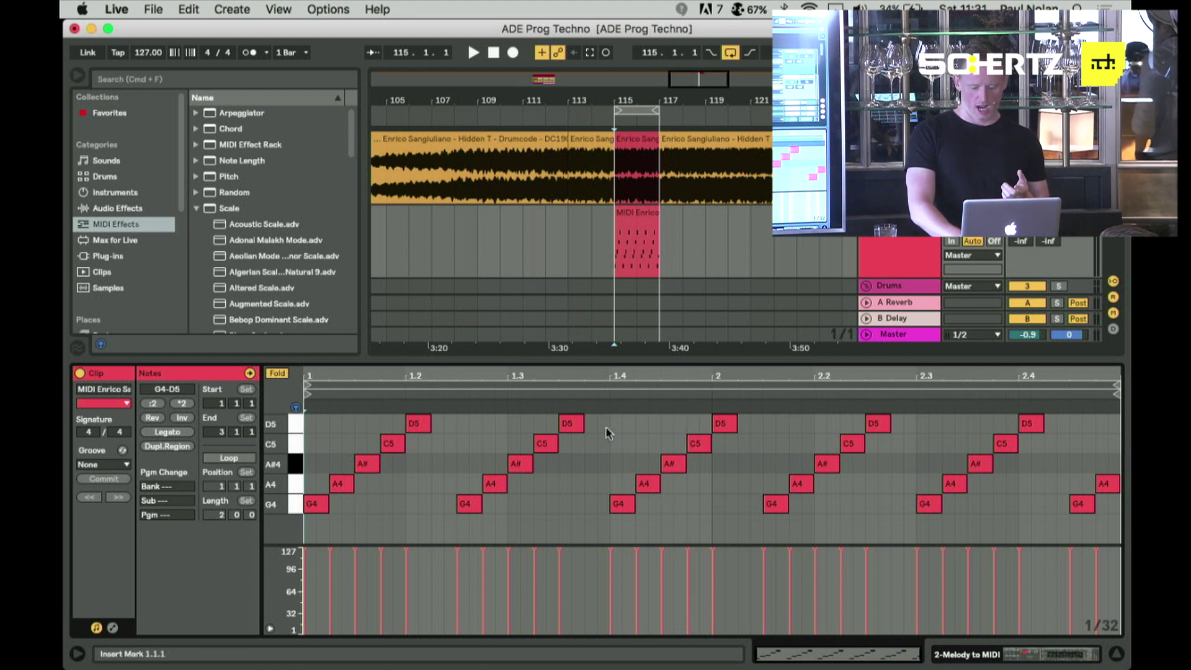
left_click(694, 375)
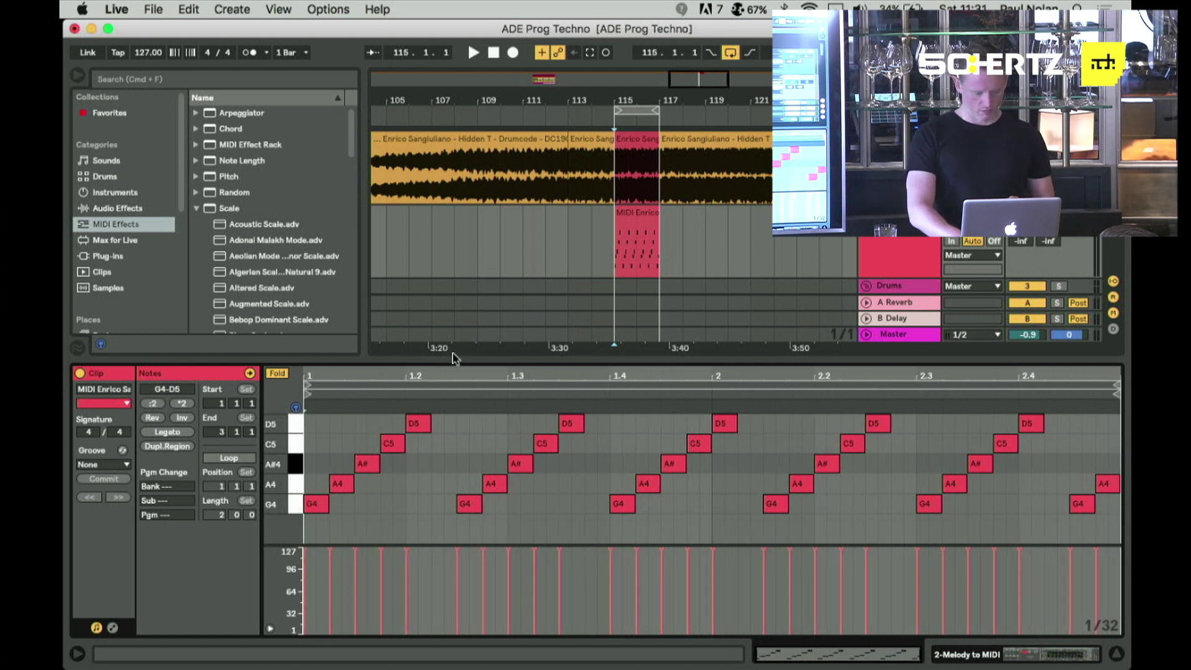
- Select the two-bar MIDI clip and duplicate its region twice to extend the phrase to eight bars
left_click(628, 226)
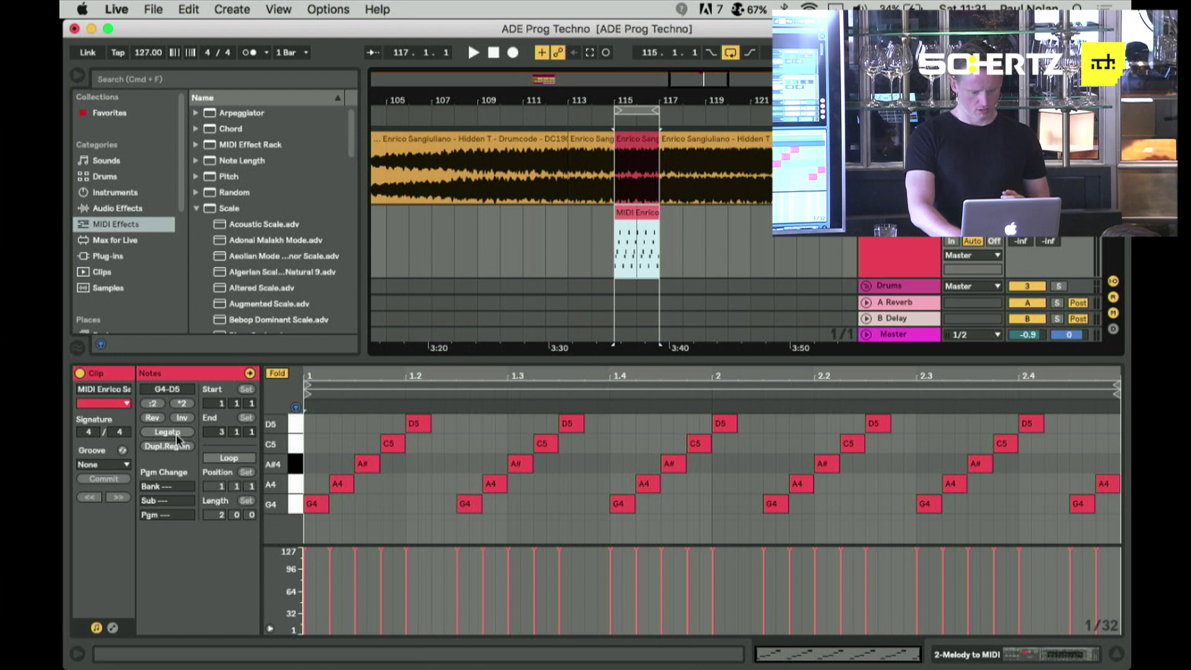
left_click(179, 447)
left_click(179, 447)
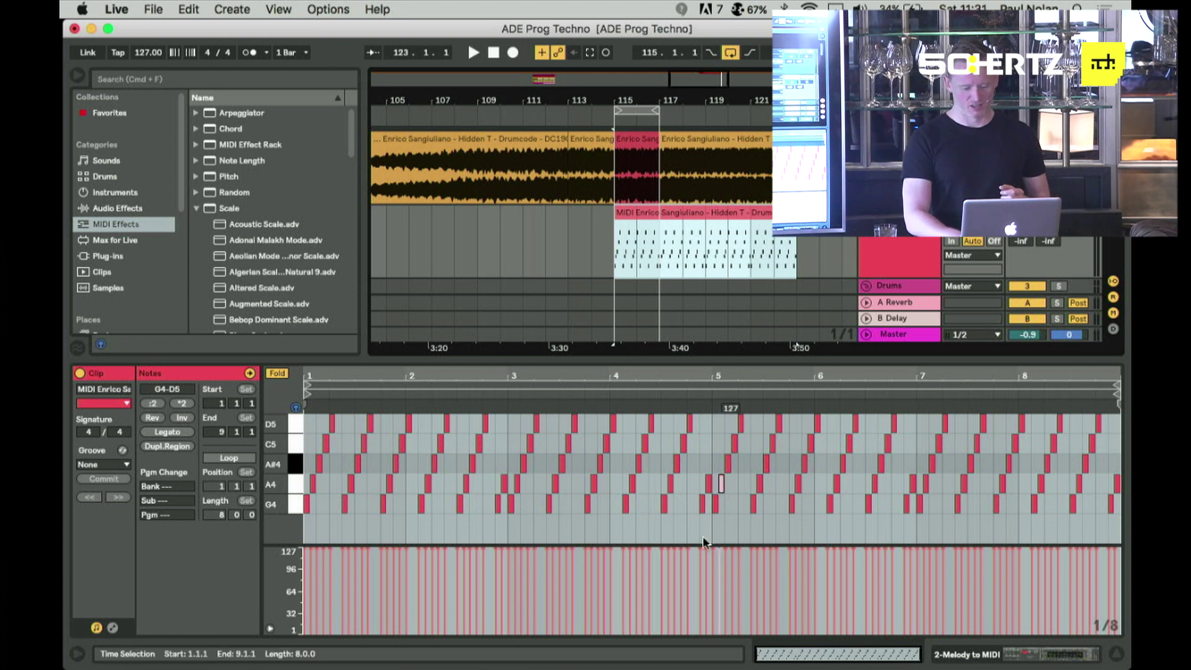
- Vary the phrase ending just before bar 5 by raising its last two sixteenth notes to A#4 and C5
left_click(695, 482)
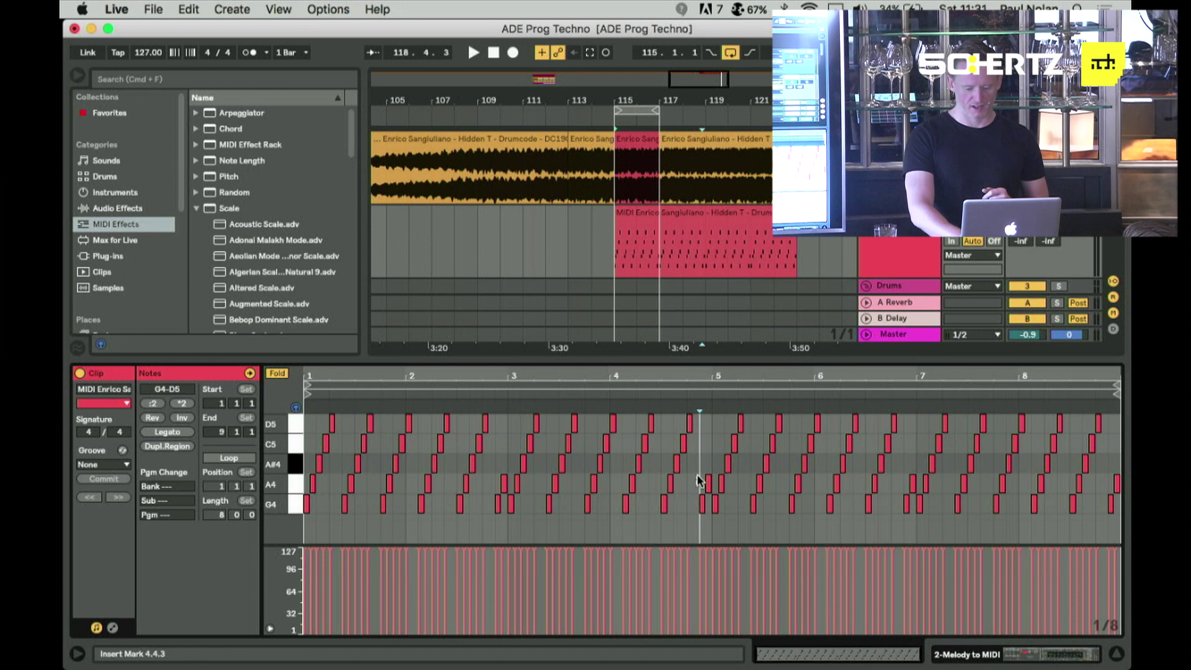
left_click(708, 483)
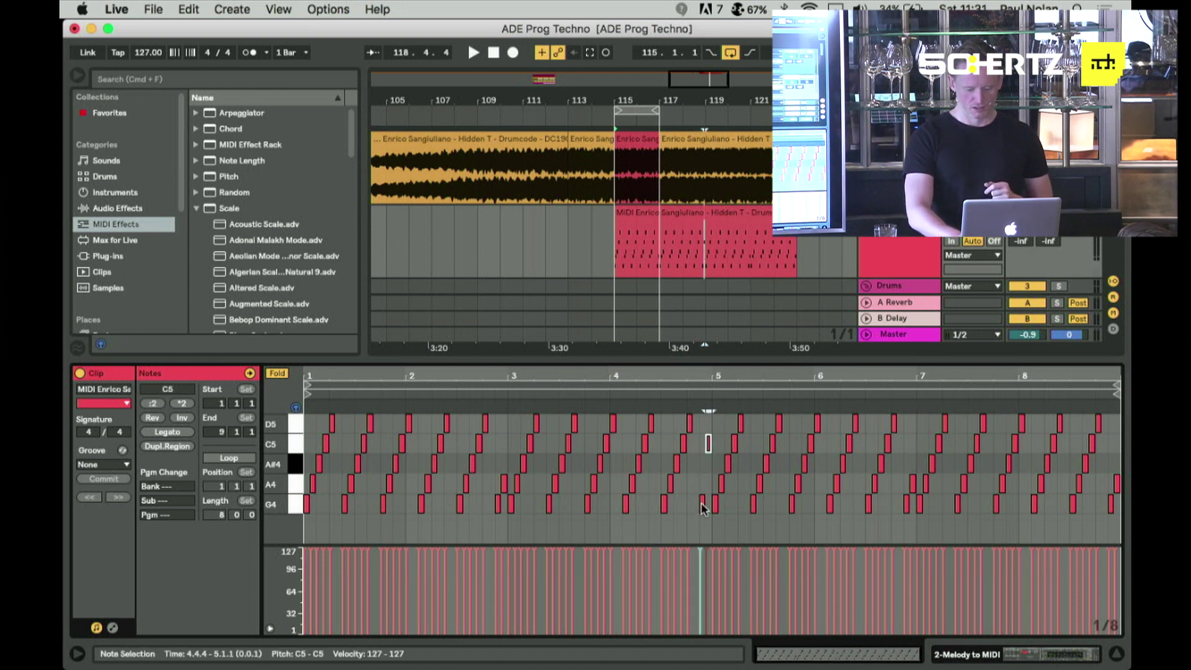
left_click(702, 502)
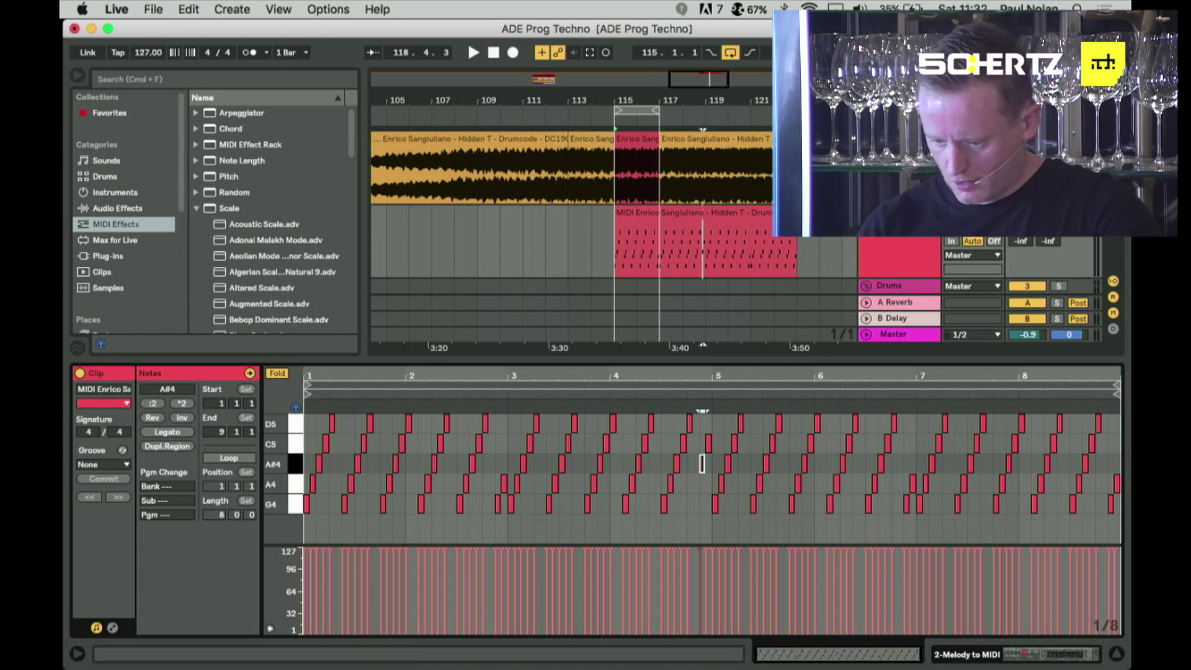
- Replace the Melody to MIDI instrument on the MIDI track with the u-he Repro-1 plug-in
double_click(899, 238)
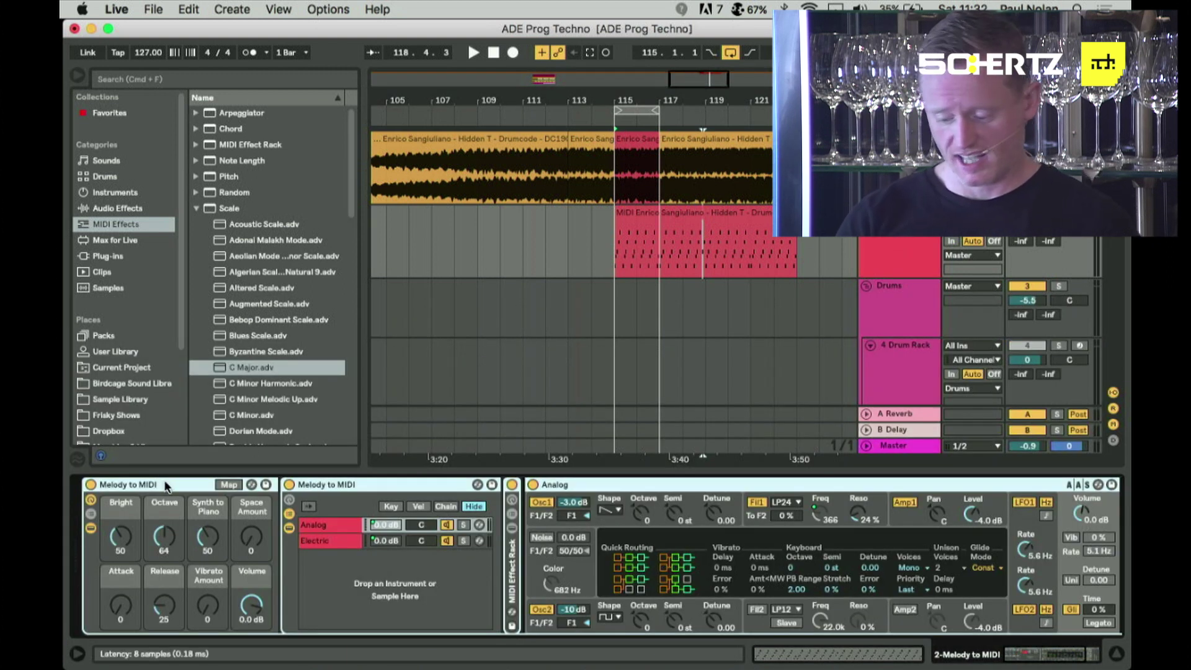
key("Delete")
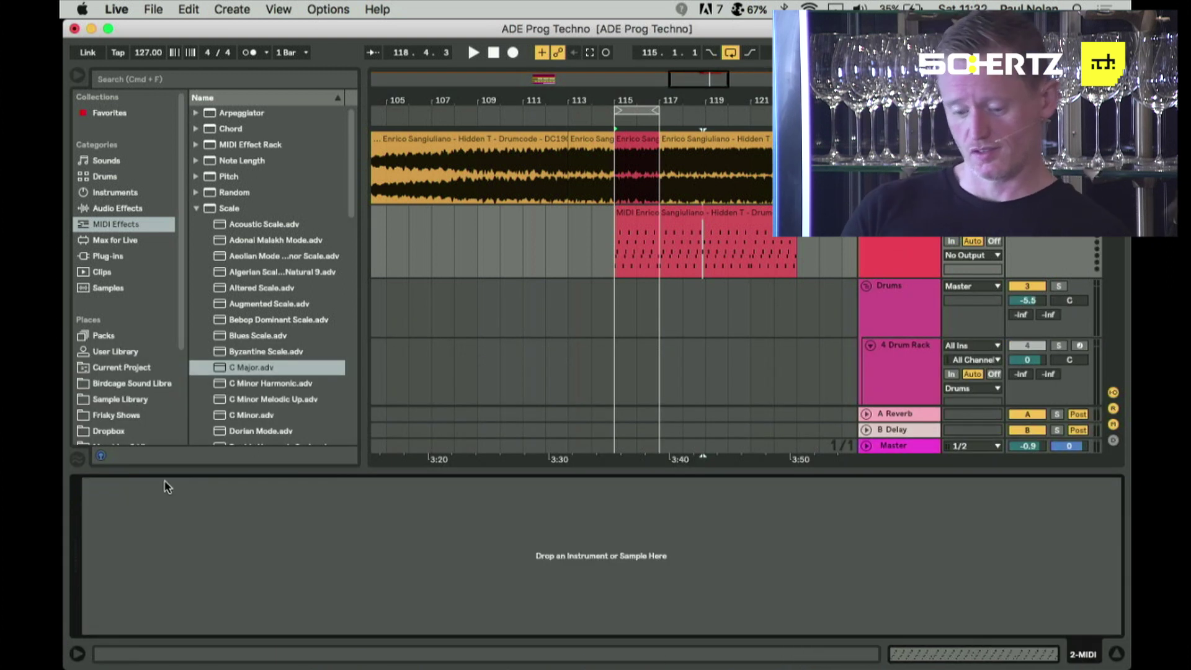
left_click(111, 257)
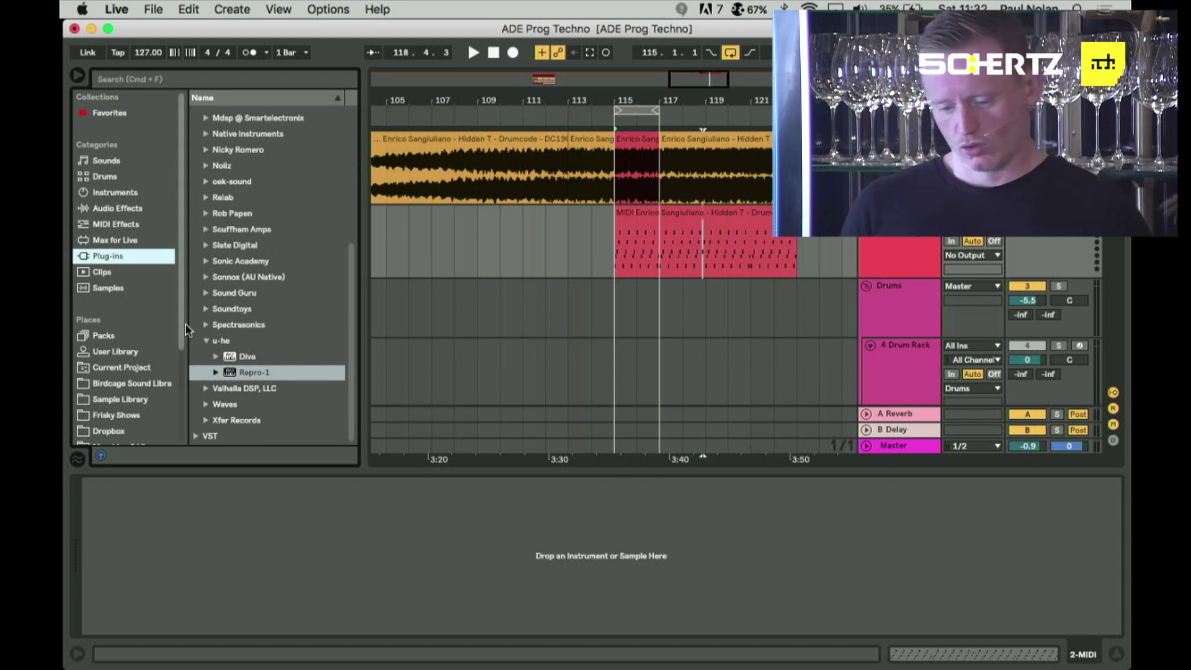
left_click(265, 374)
double_click(263, 374)
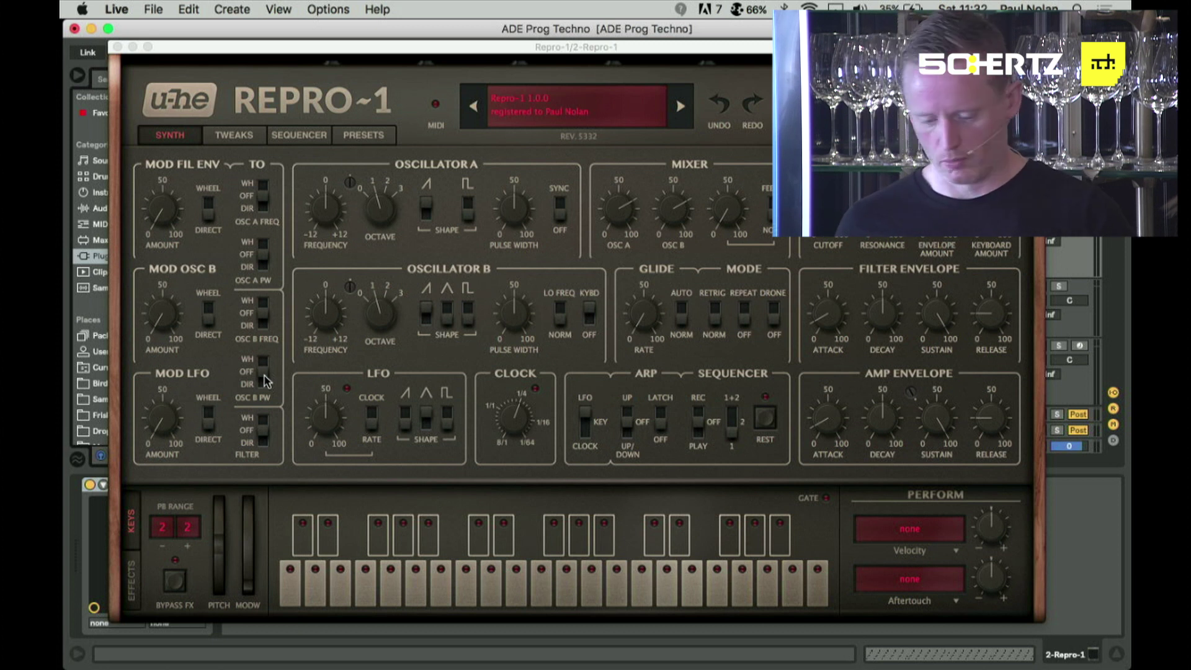
- Load the EH Berlin School Tubular preset from Repro-1's 06 Arpeggios folder and close the plug-in window
left_click(366, 135)
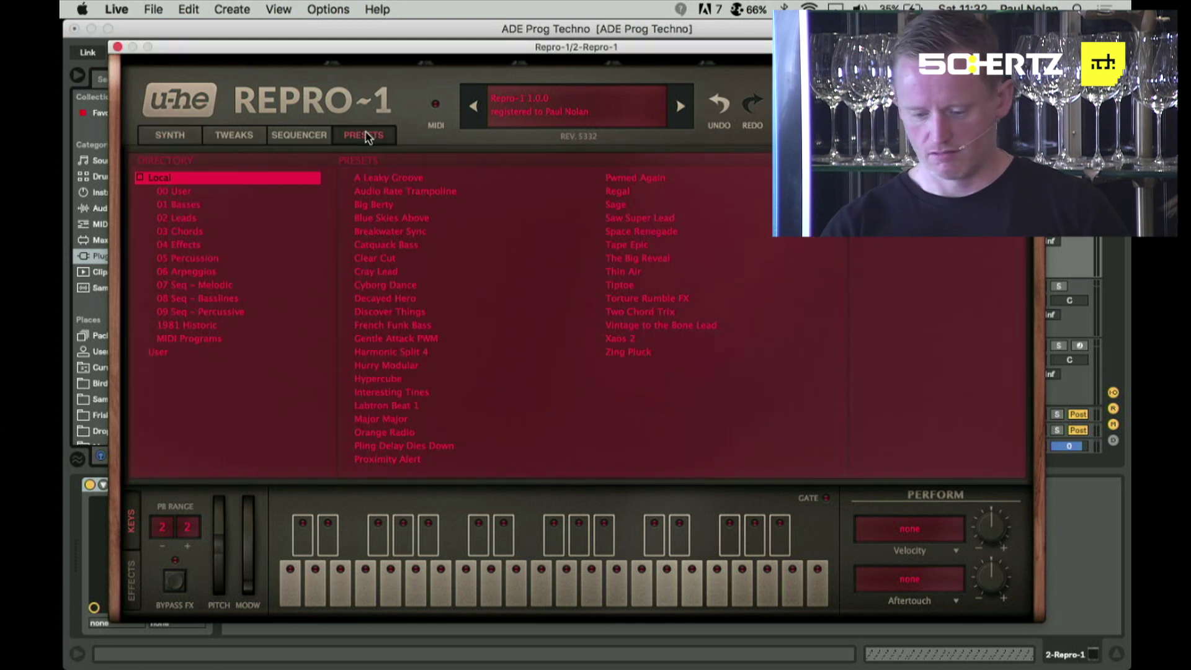
left_click(207, 273)
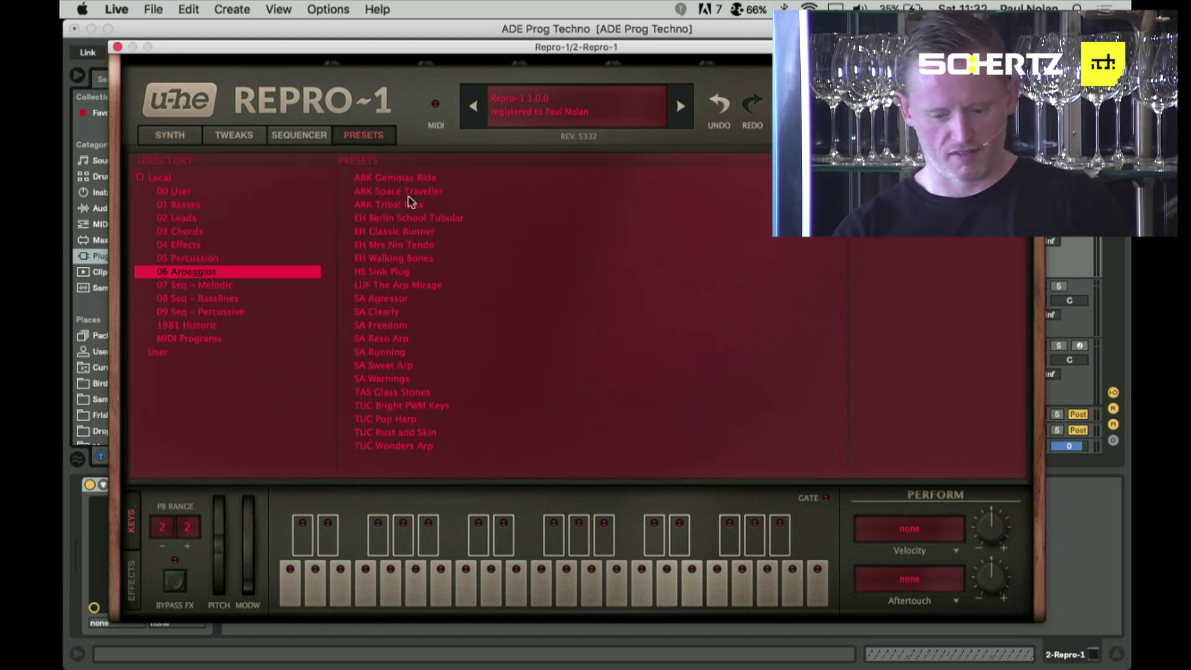
left_click(425, 218)
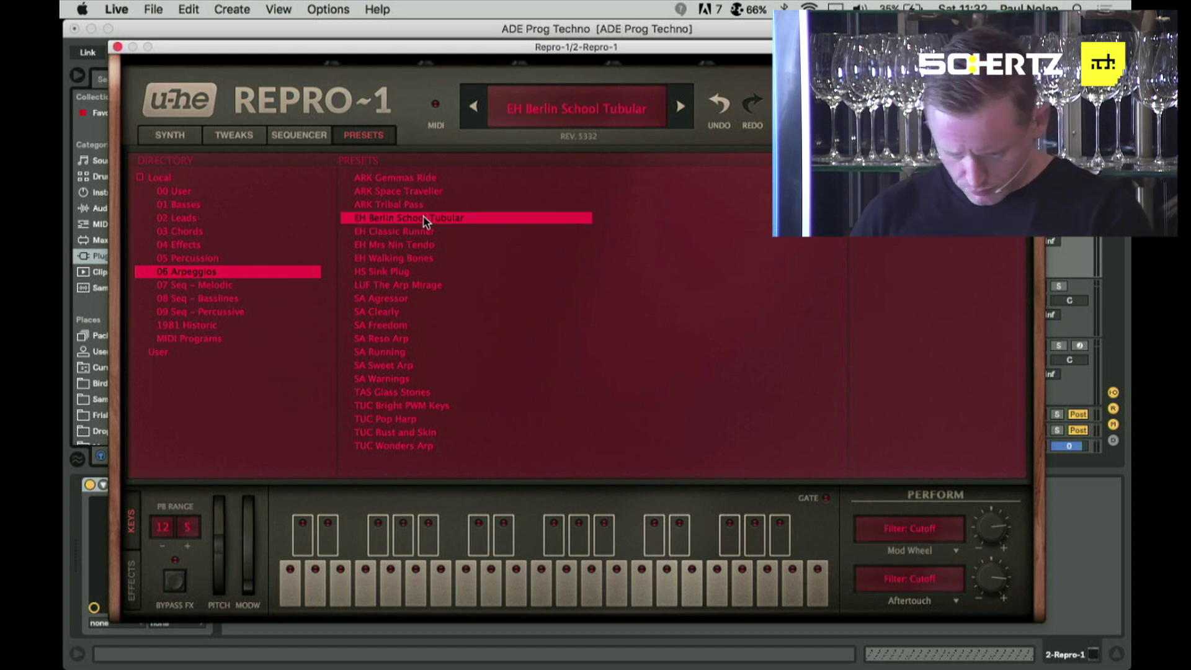
left_click(118, 47)
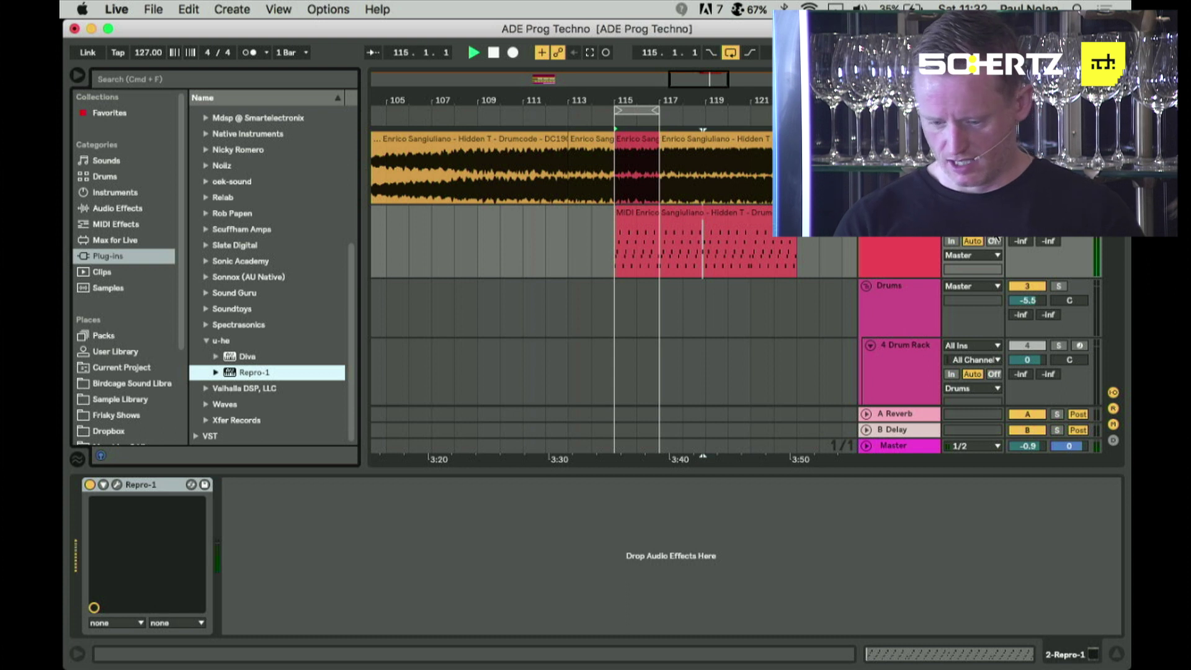
- Listen to the melody through Repro-1 at a higher system volume and examine its synth and sequencer settings
key("XF86AudioRaiseVolume")
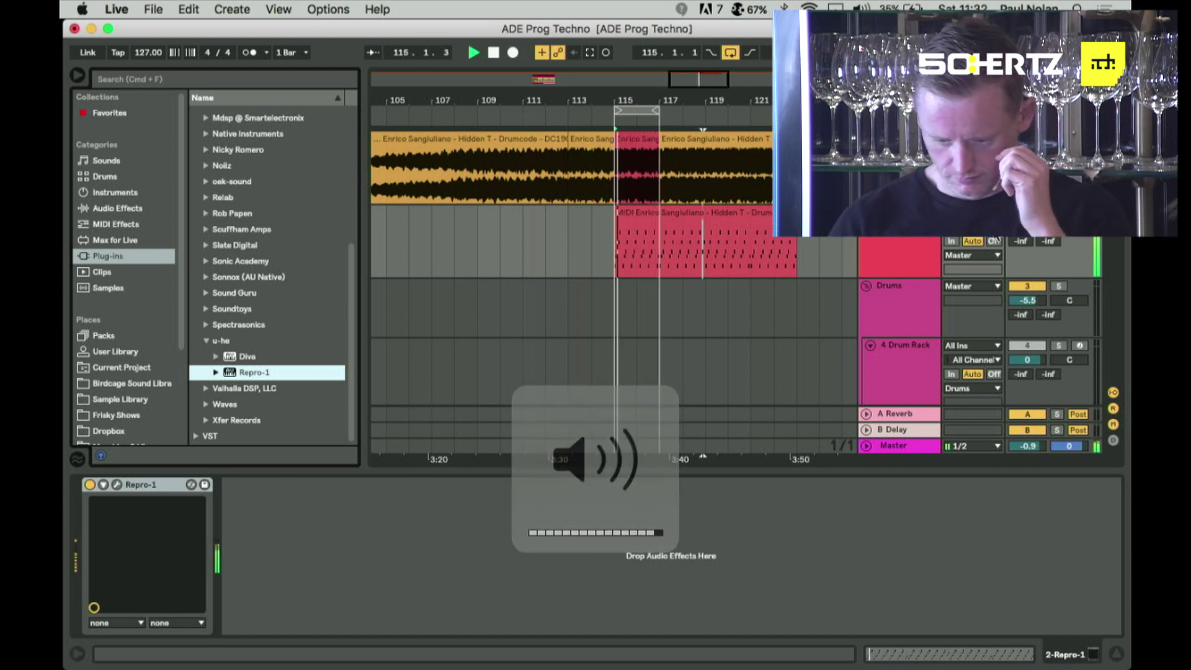
left_click(910, 239)
left_click(344, 287)
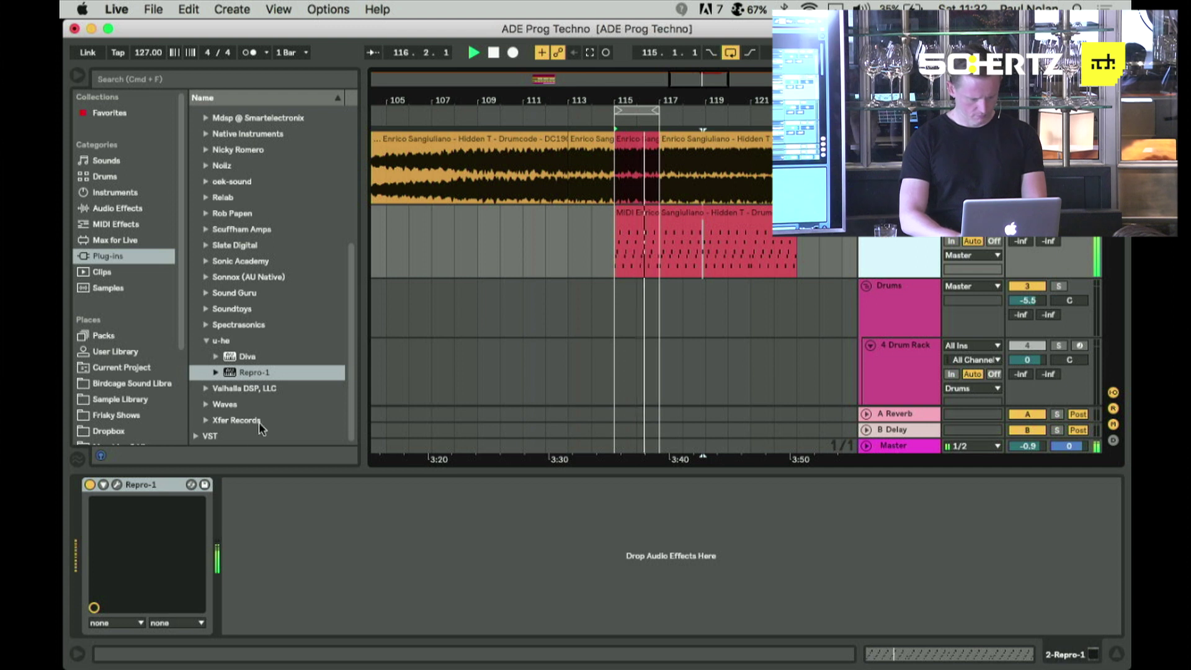
left_click(116, 484)
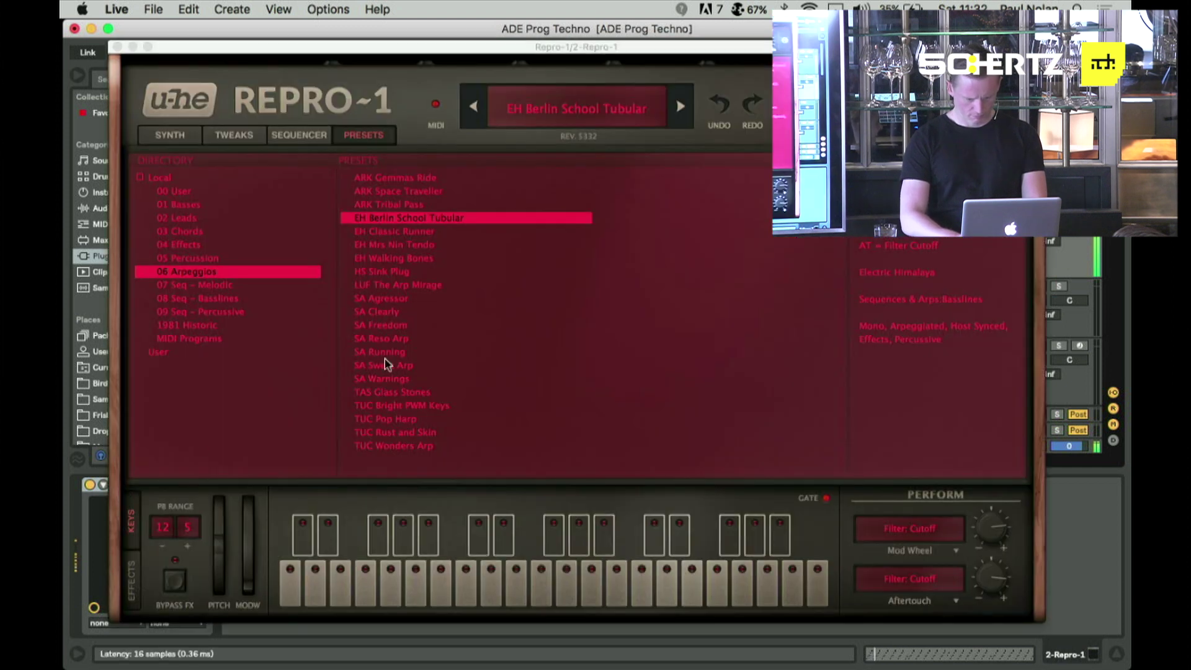
left_click(171, 137)
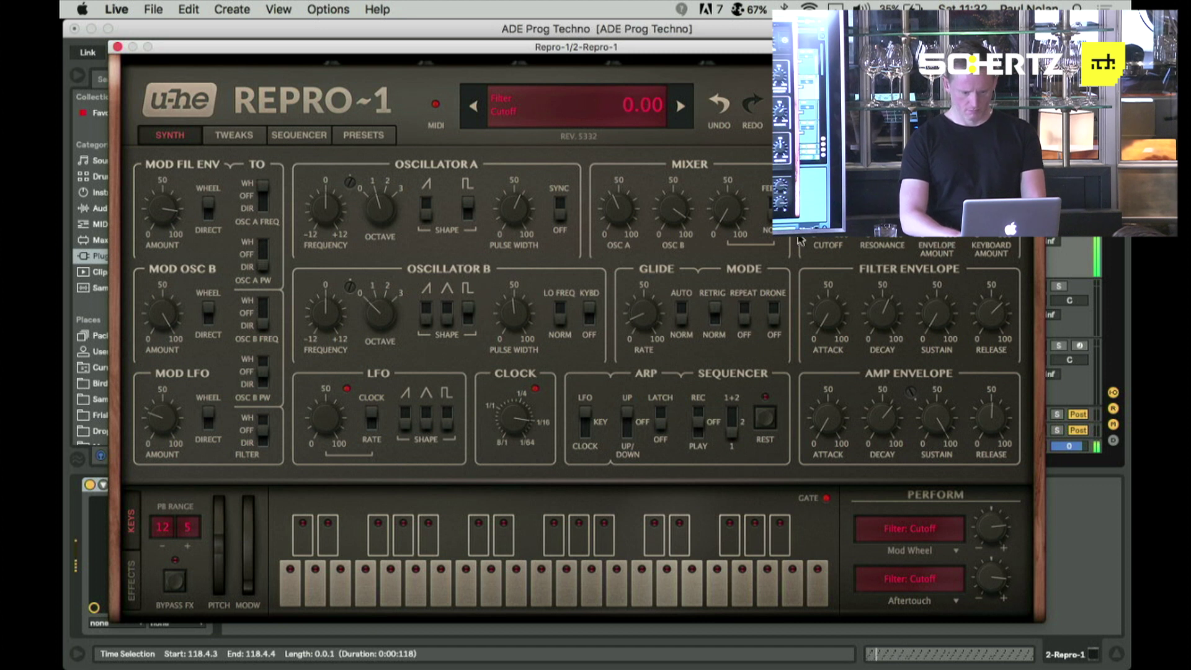
left_click(308, 136)
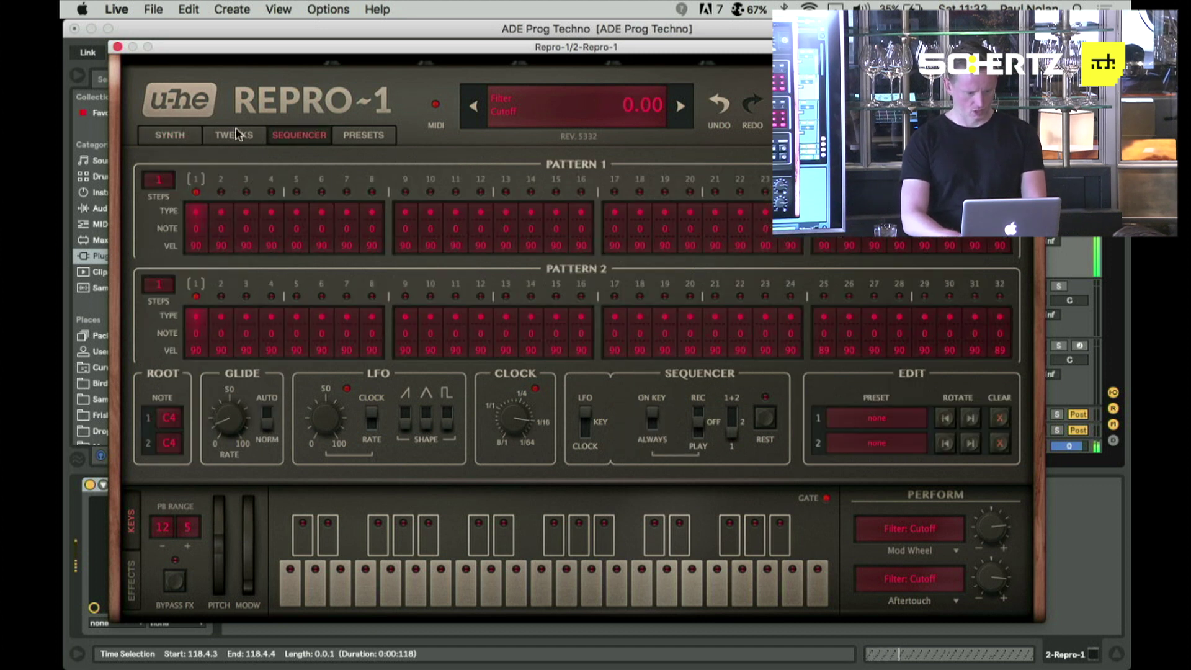
left_click(118, 46)
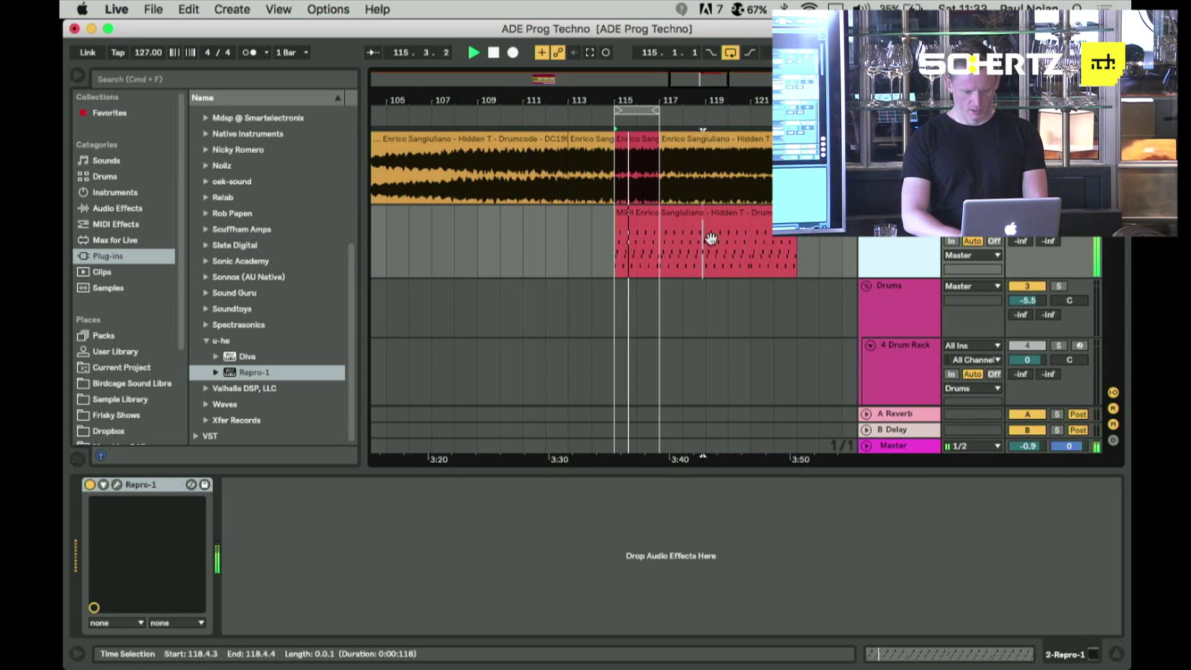
- Unfold the MIDI clip's note view and transpose all its notes down one octave to G3–D4
left_click(636, 227)
double_click(637, 227)
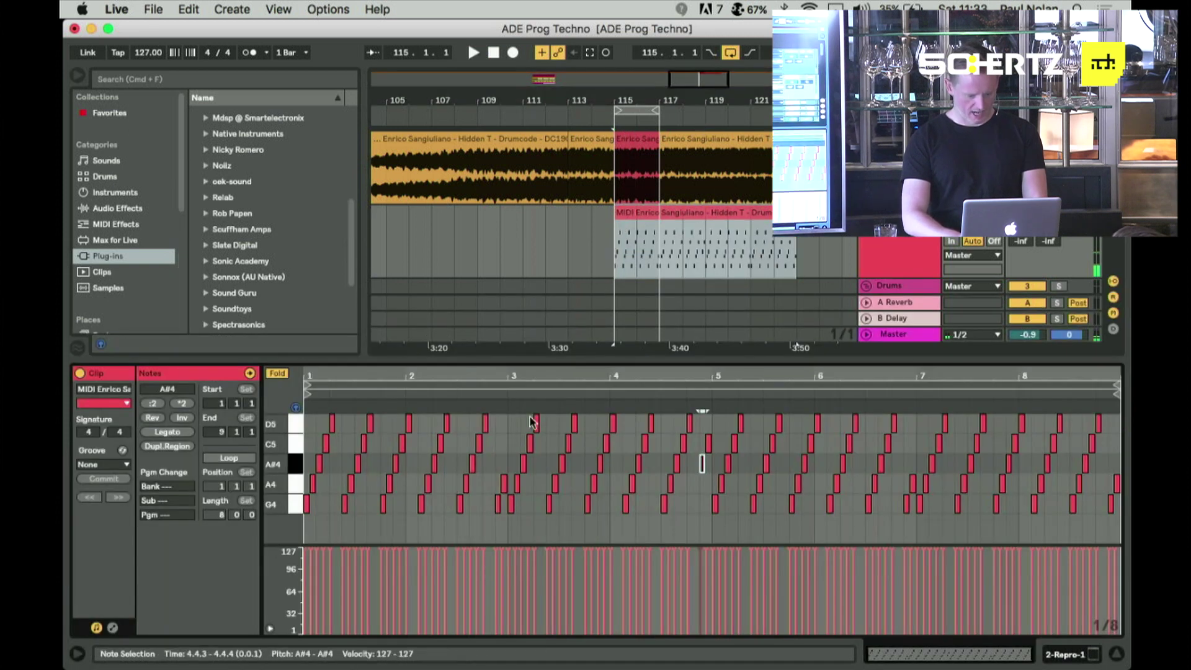
left_click(909, 240)
left_click(281, 374)
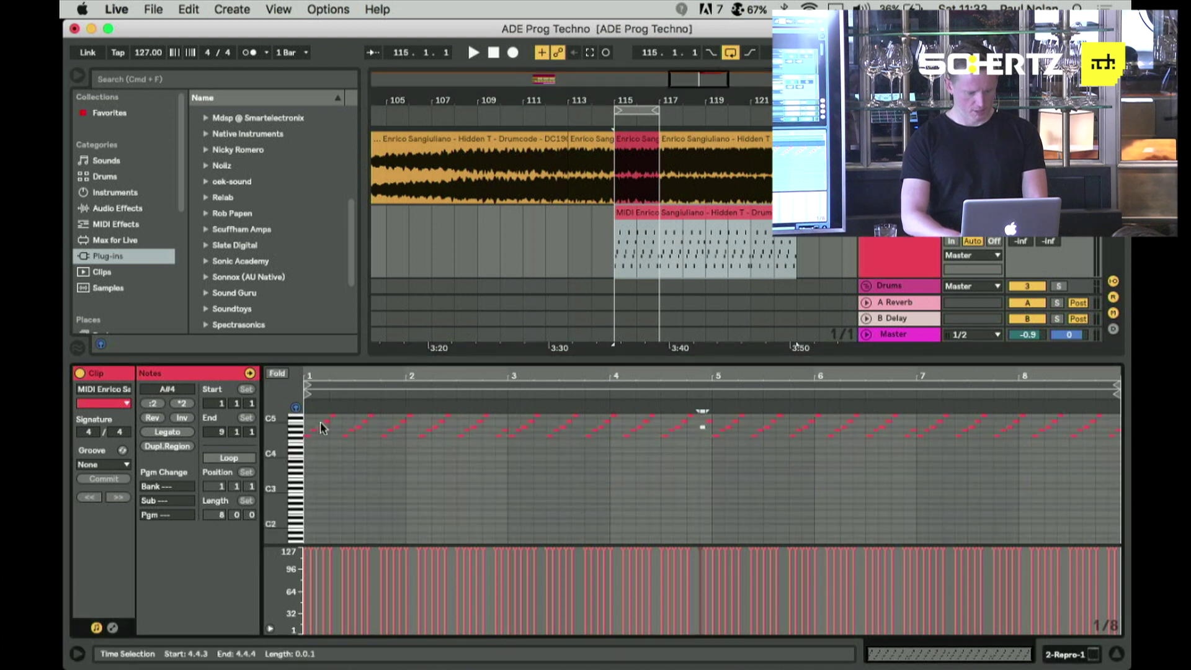
left_click_drag(279, 433, 281, 493)
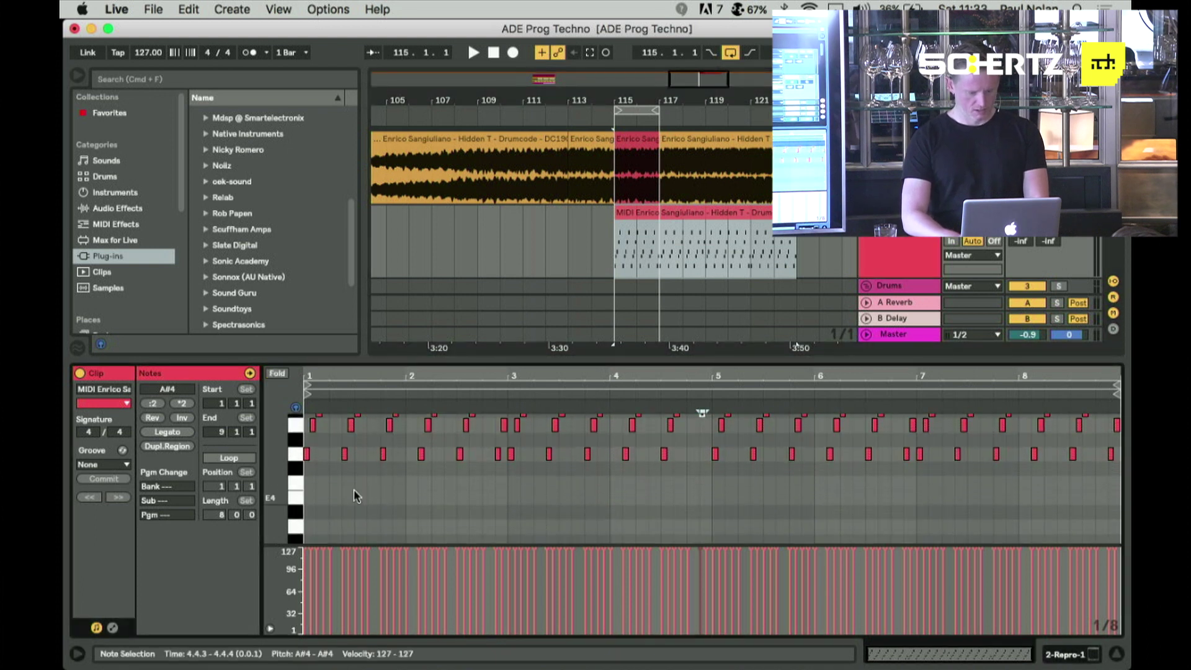
key("super+a")
key("shift+Down")
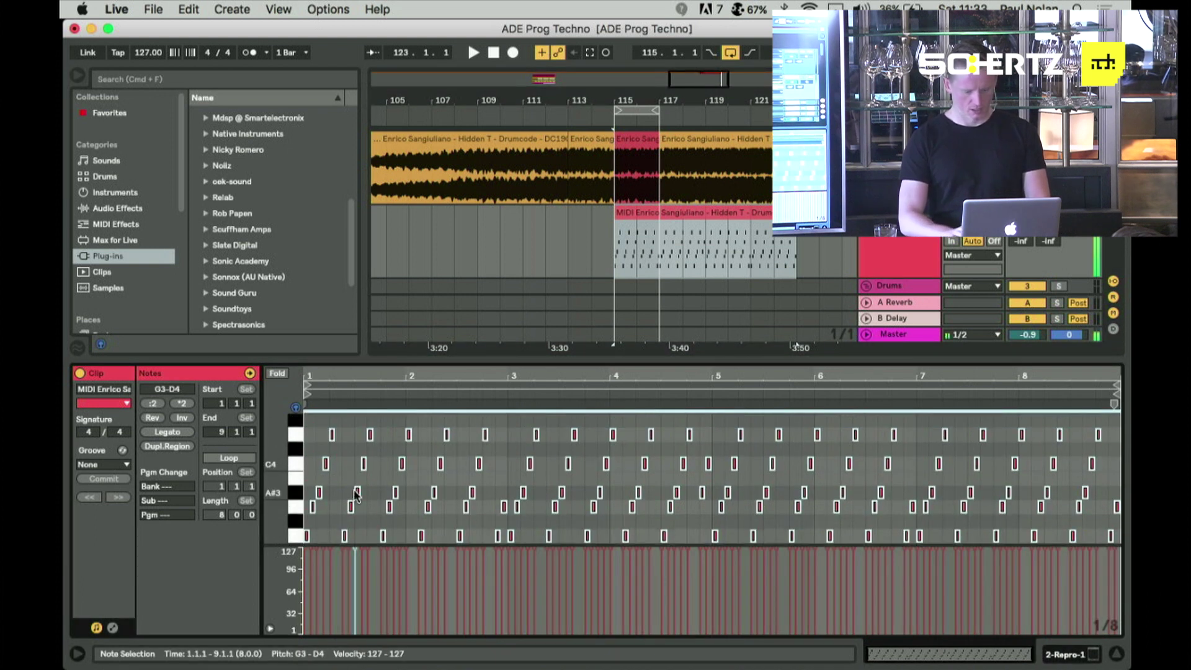
- Play the transposed melody and extend the arrangement loop to four bars, ending at bar 119
key("space")
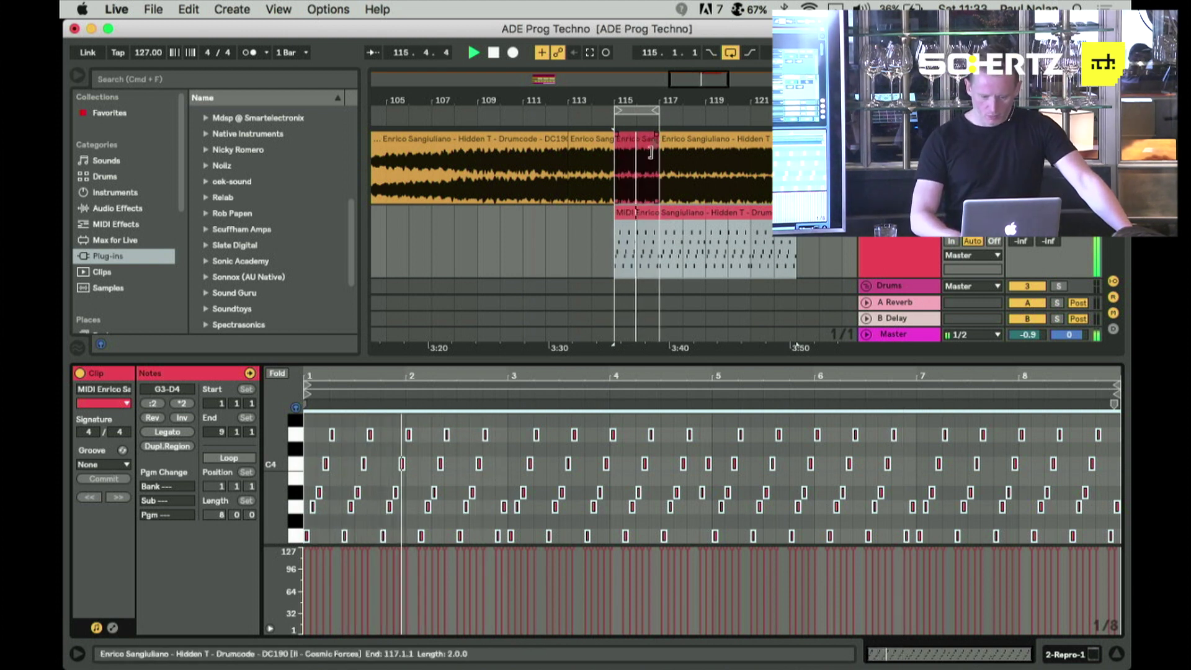
left_click_drag(656, 109, 708, 119)
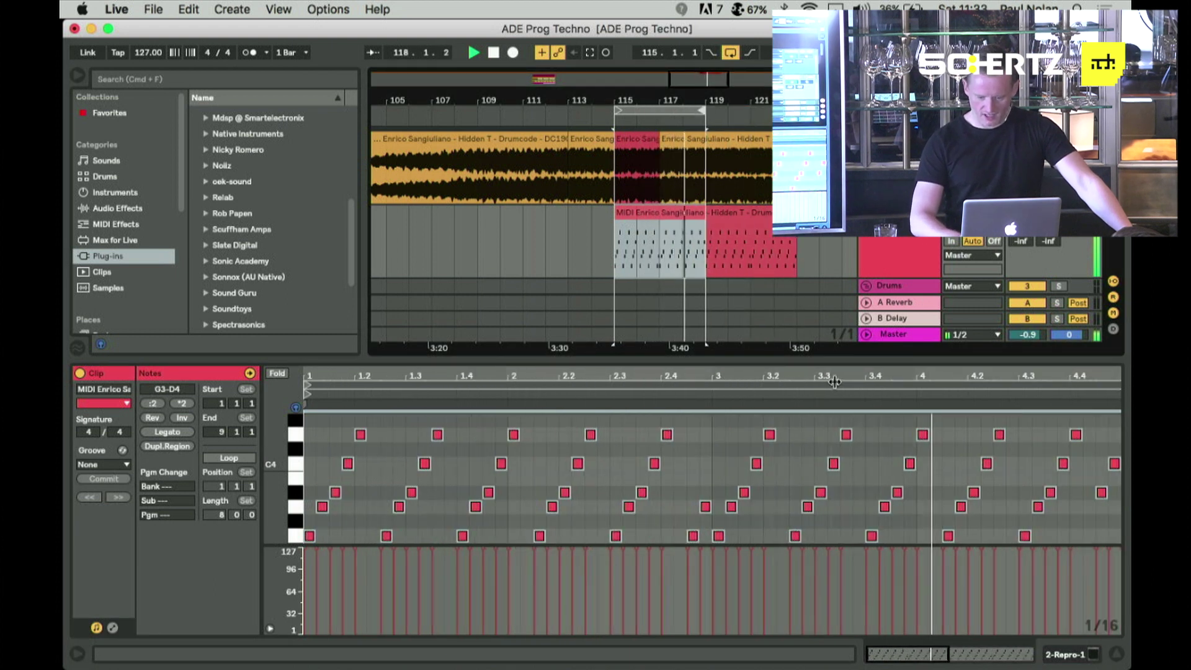
key("minus")
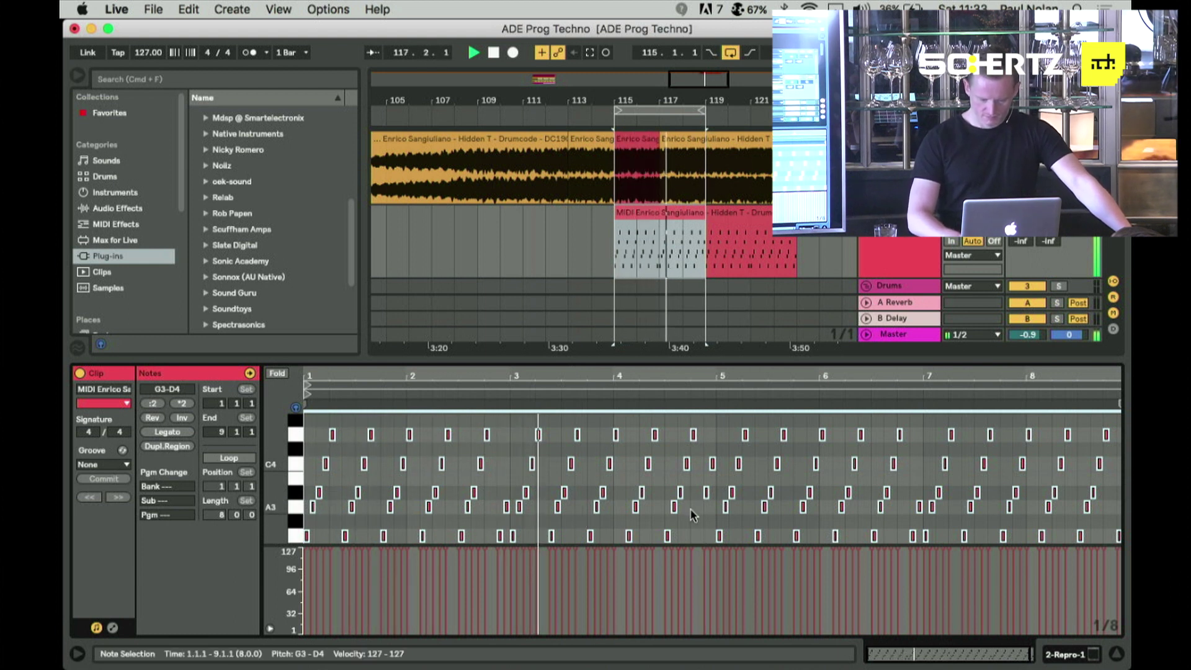
- Raise the note at 4.4.3 by five semitones to D#4
left_click(706, 493)
key("Up")
key("Up")
key("Up")
key("Up")
key("Up")
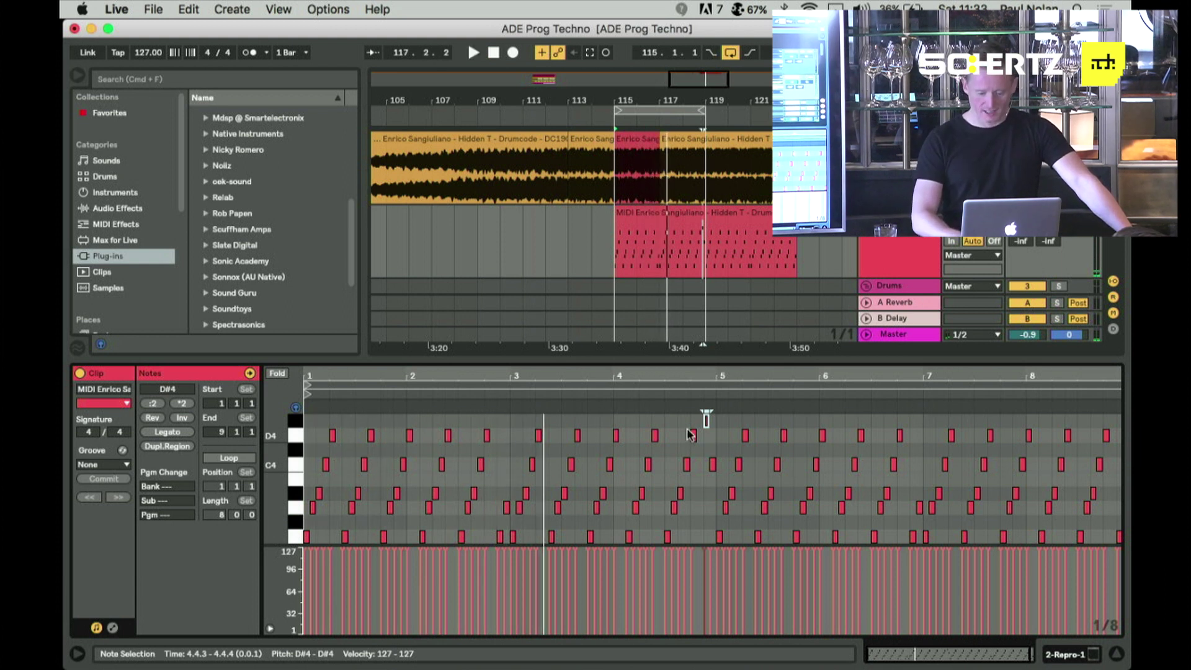
- Deselect the note and extend the arrangement loop to eight bars, ending at bar 123
left_click(615, 416)
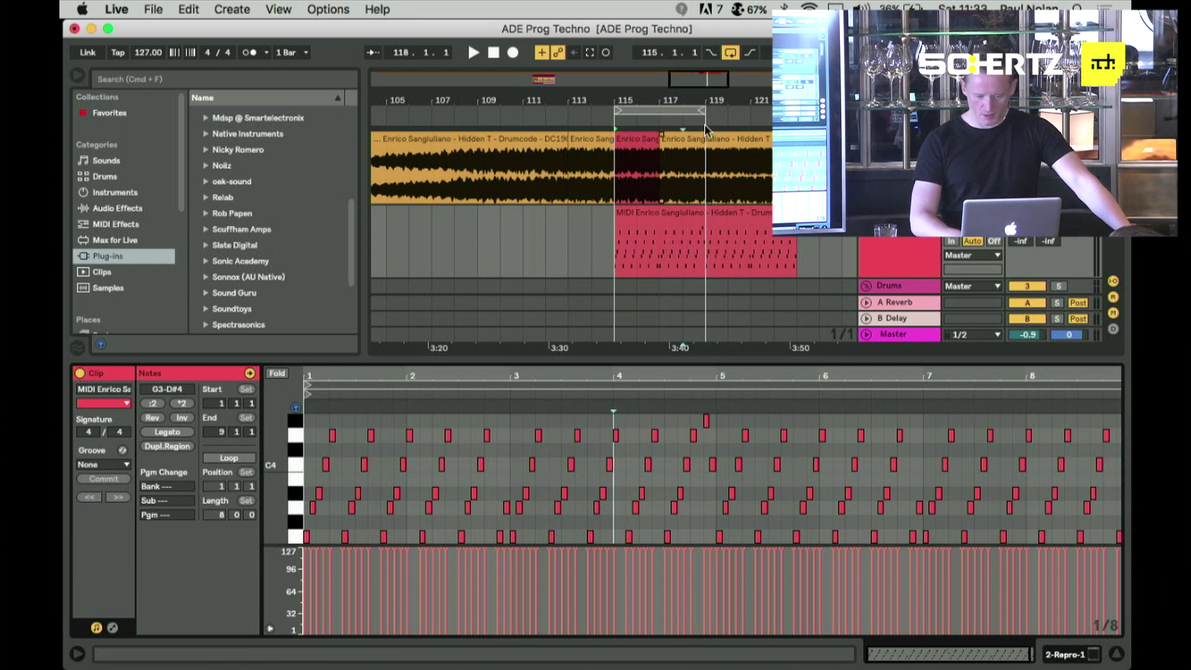
left_click_drag(701, 111, 799, 111)
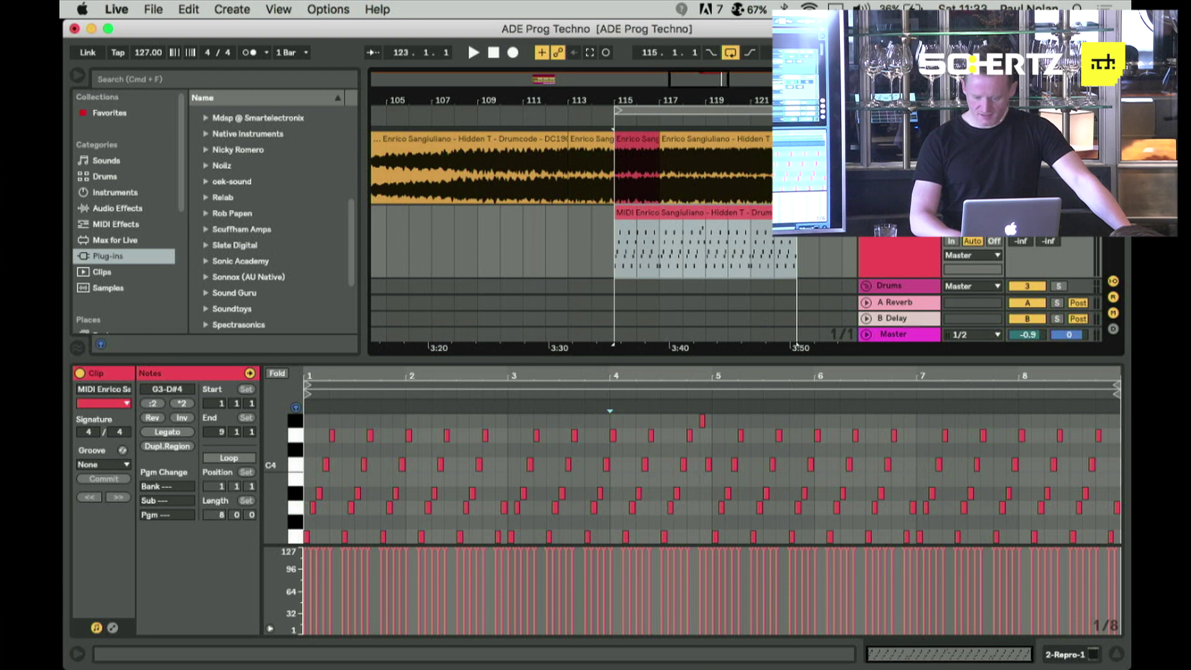
- Select the notes from 8.3.1 to the end of the clip and reverse their order
left_click_drag(1070, 417, 1120, 554)
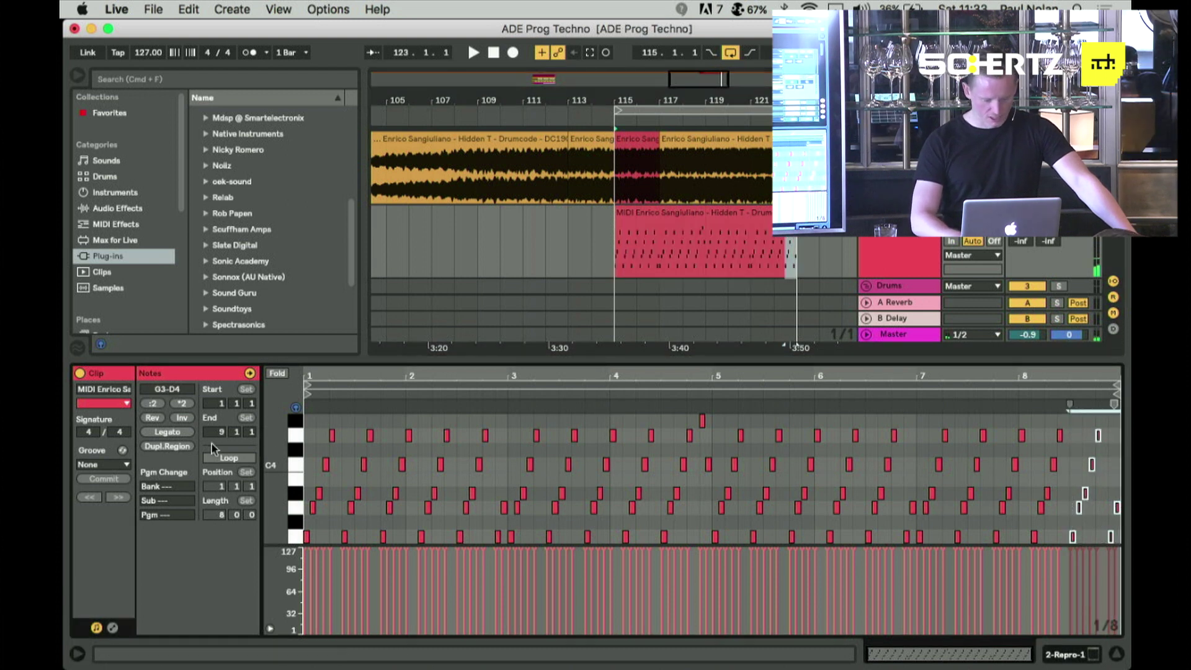
left_click(149, 420)
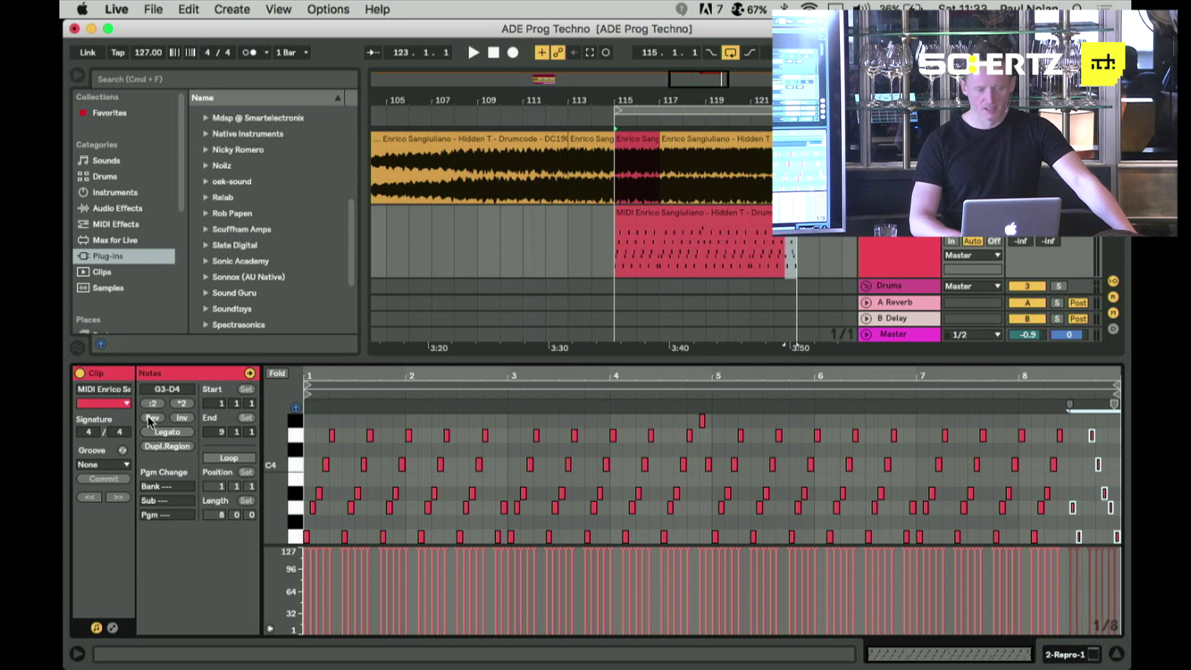
left_click(149, 419)
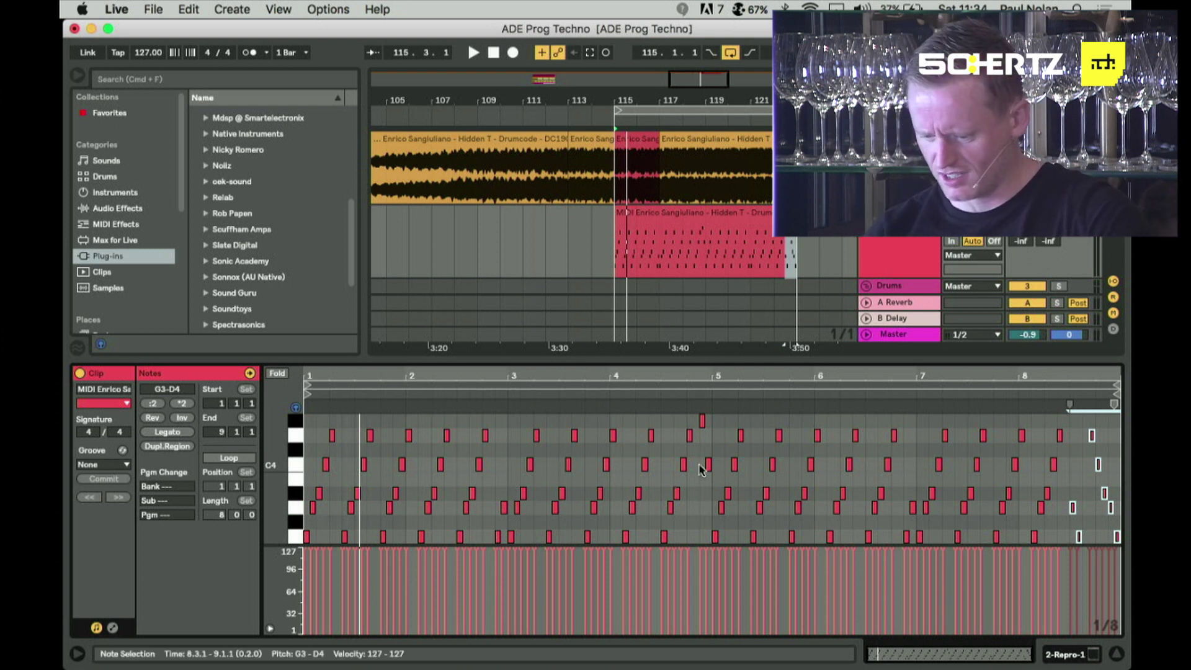
- Loop only bar 8 of the MIDI clip, from 8.1.1 to 9.1.1, and start playback
left_click(1086, 487)
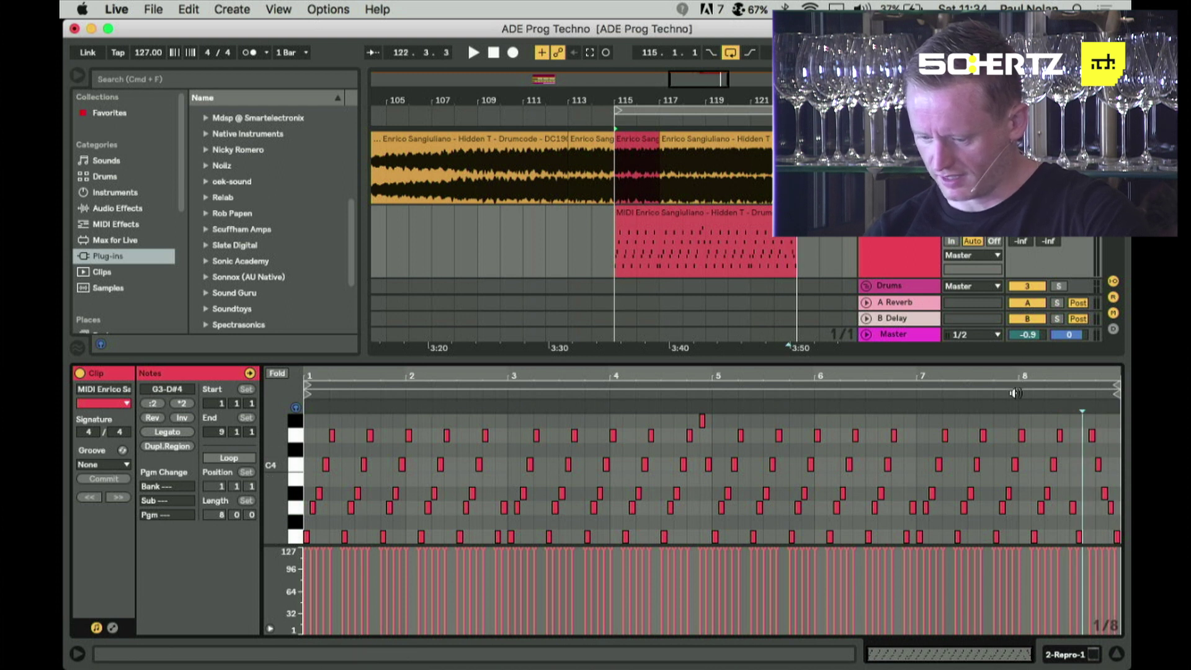
left_click_drag(1024, 422, 1124, 422)
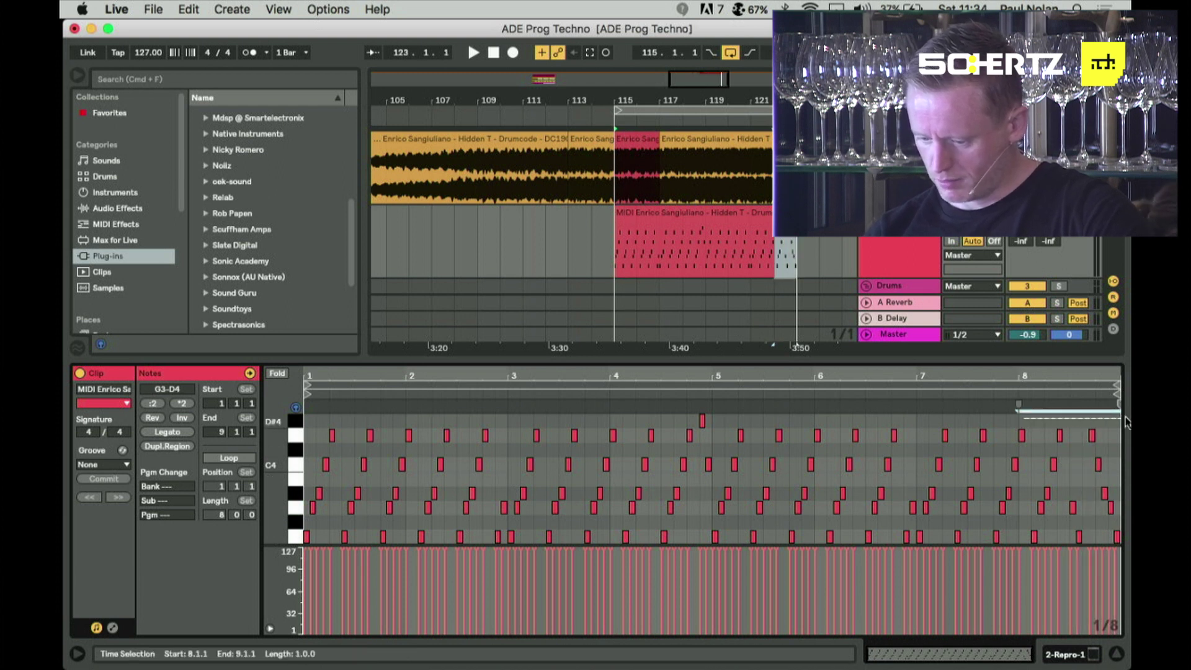
key("super+l")
key("space")
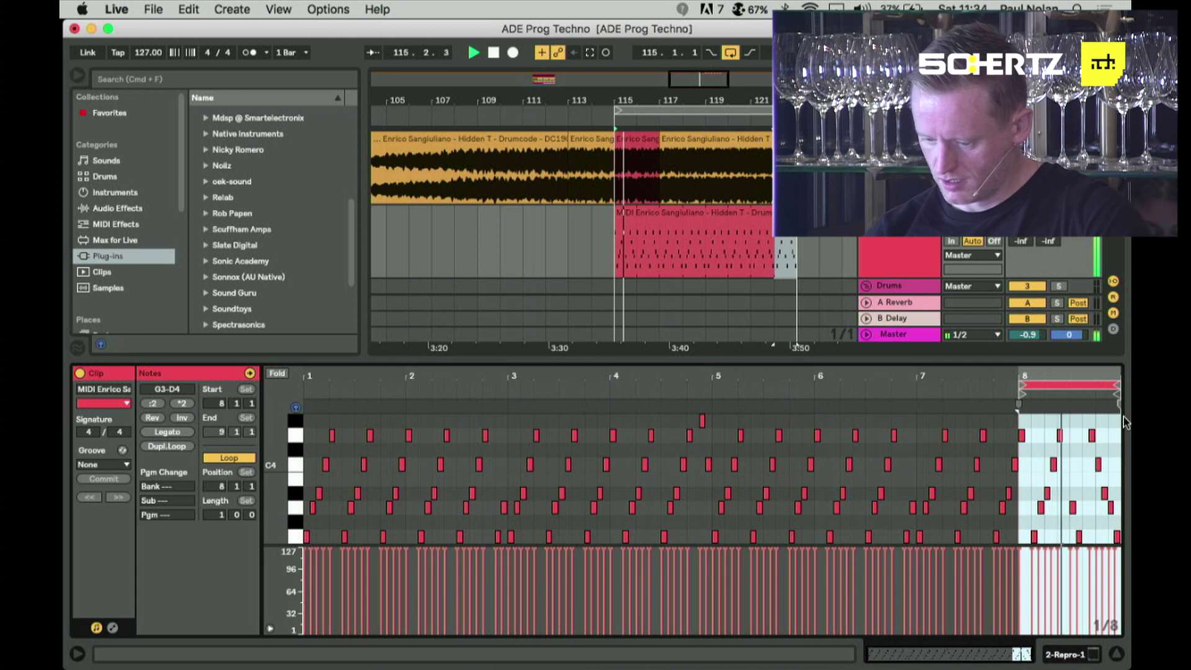
- Raise the note at 8.3.2 by one octave to G4
left_click(1088, 514)
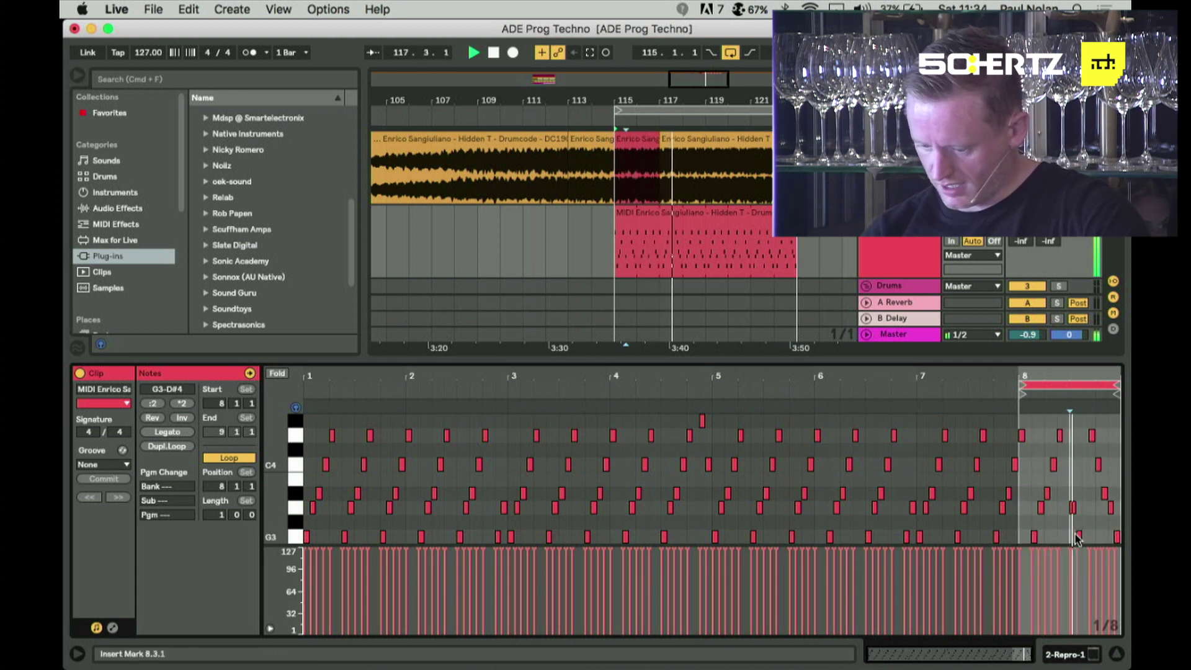
left_click(1078, 537)
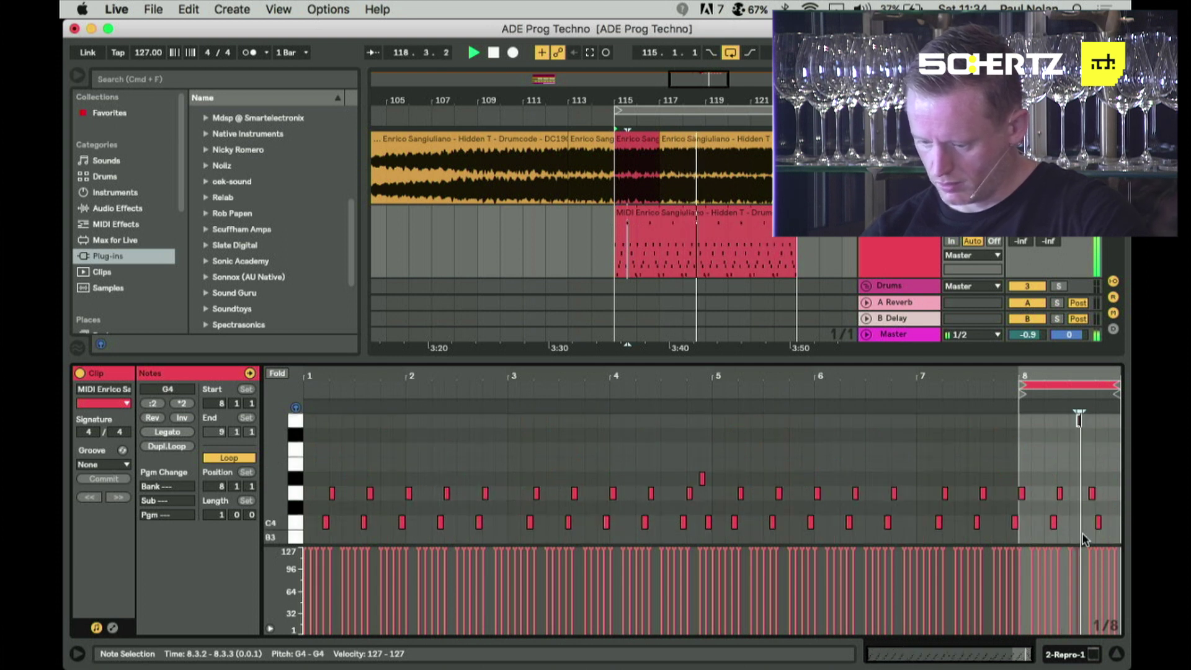
key("shift+Up")
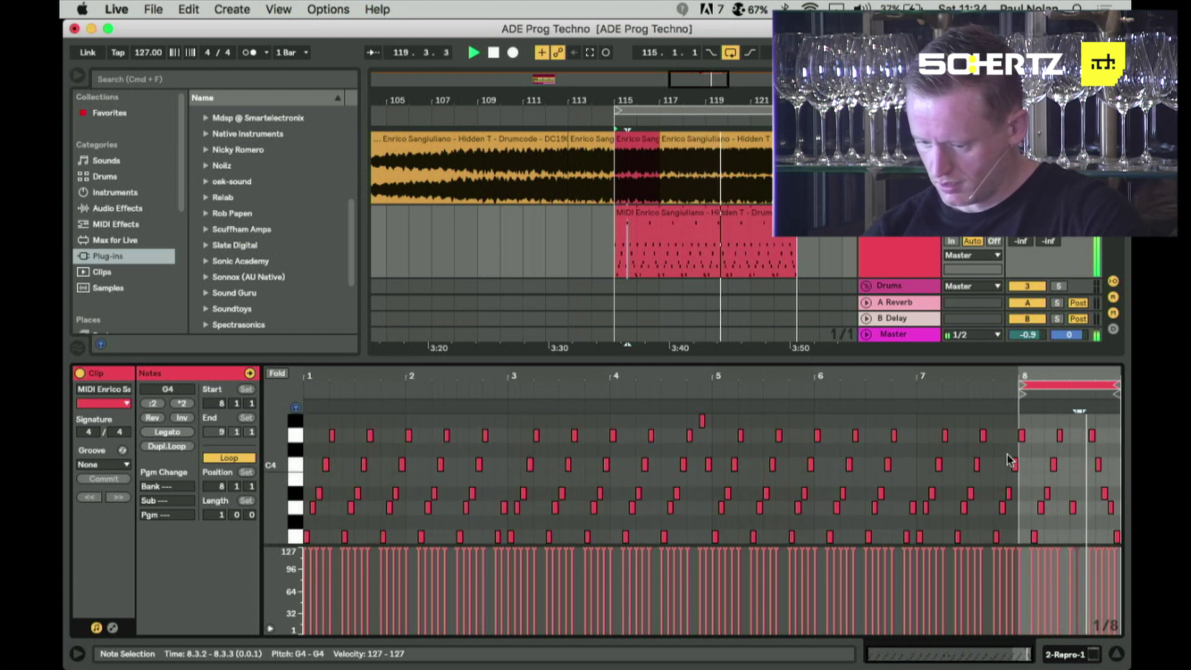
- Hide the velocity lane and add a sixteenth note on F4 at 8.3.3
key("plus")
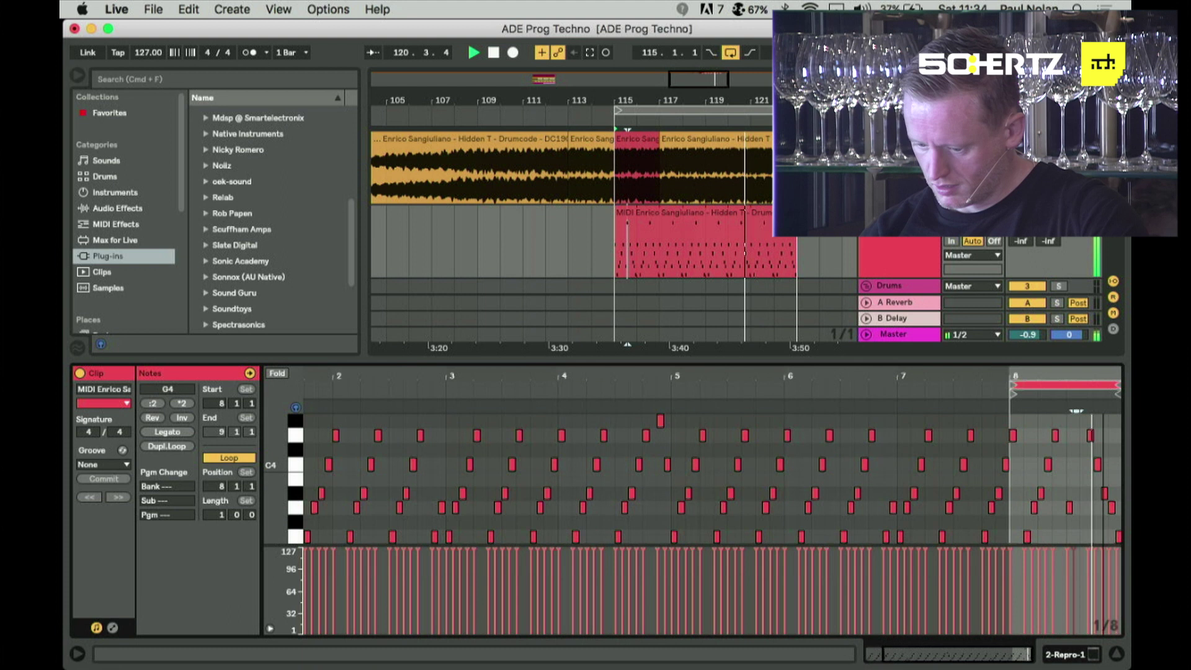
left_click(1024, 507)
scroll(1048, 467, "down", 3)
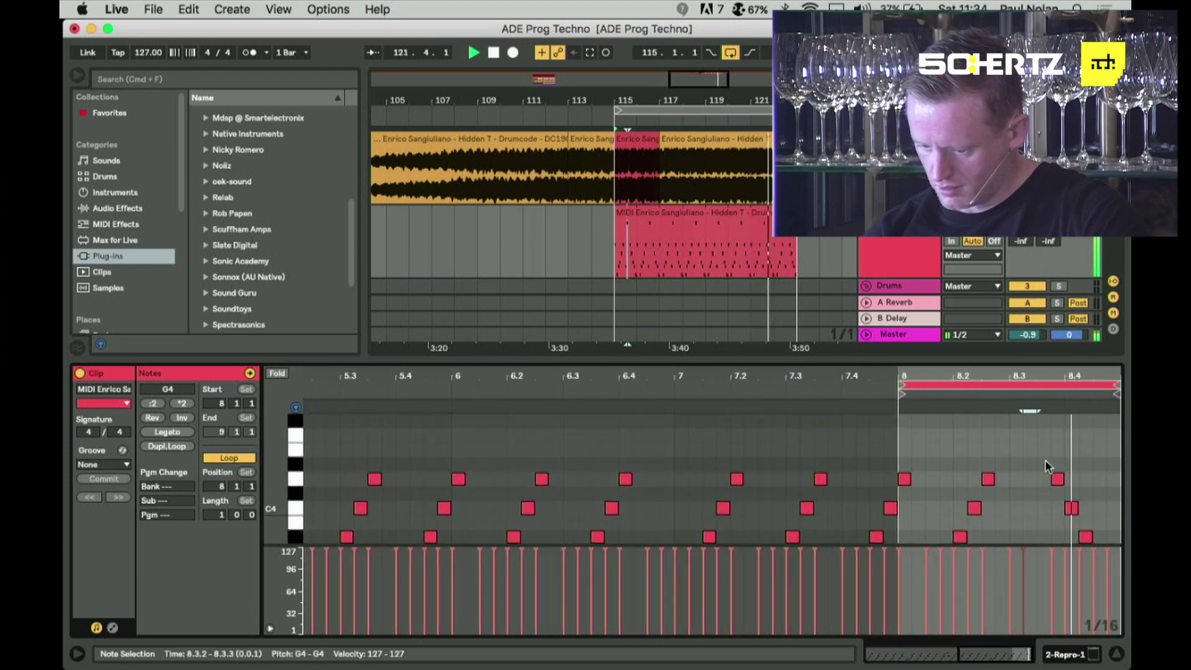
scroll(1048, 467, "up", 4)
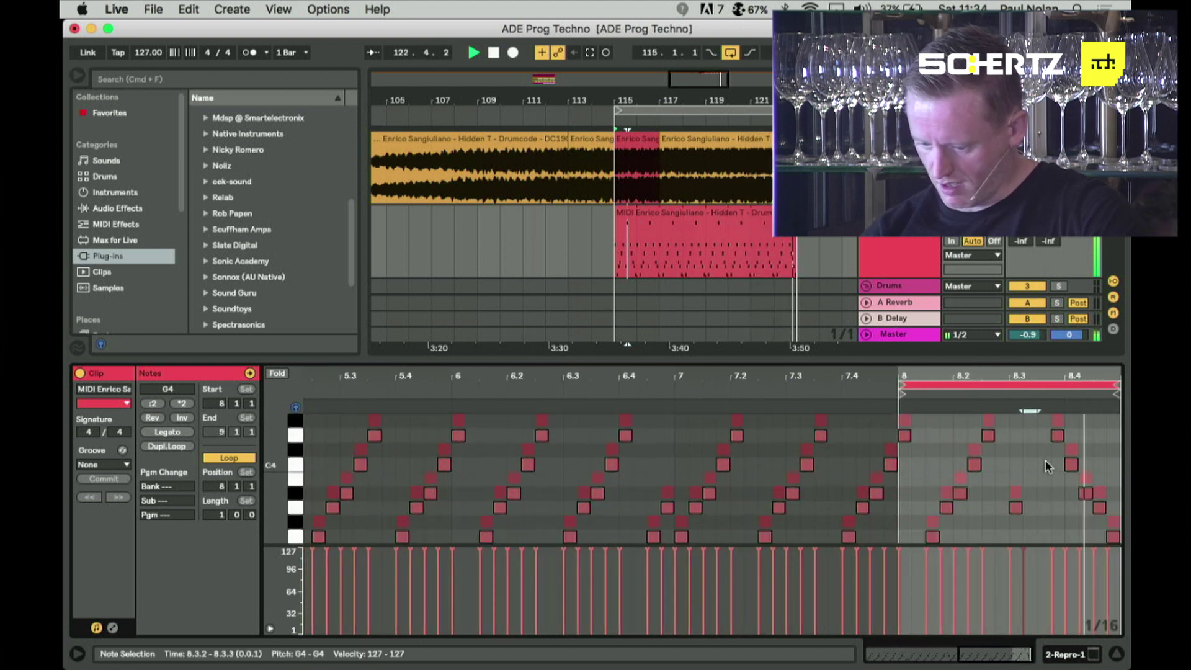
scroll(1045, 462, "up", 4)
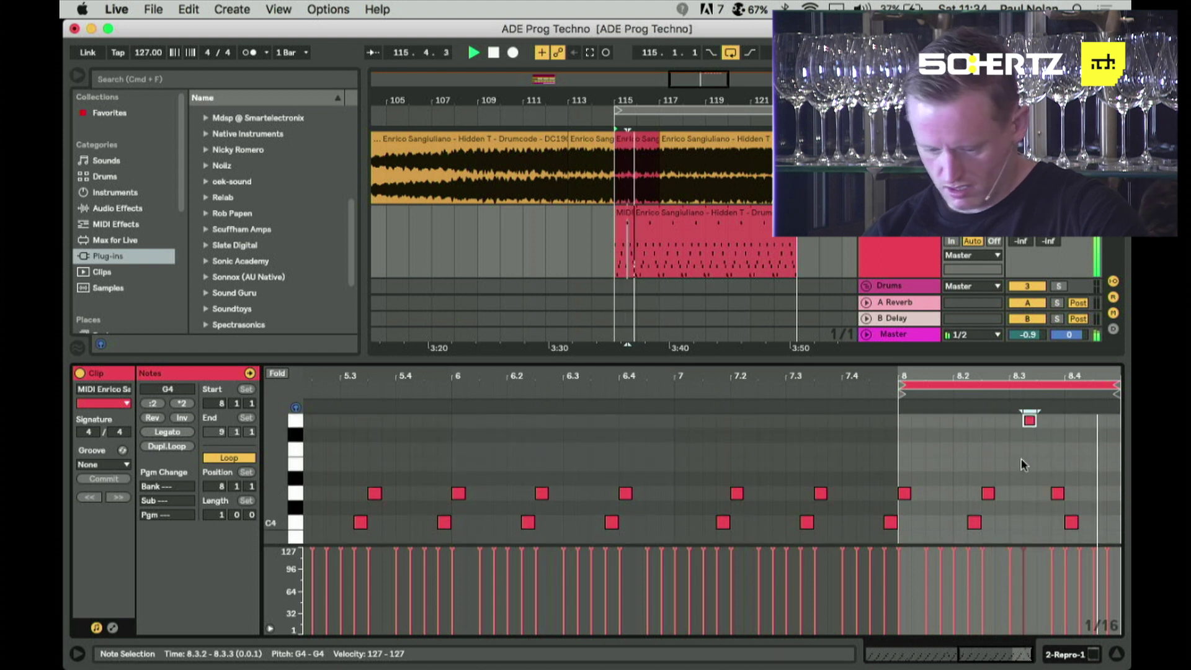
left_click(270, 628)
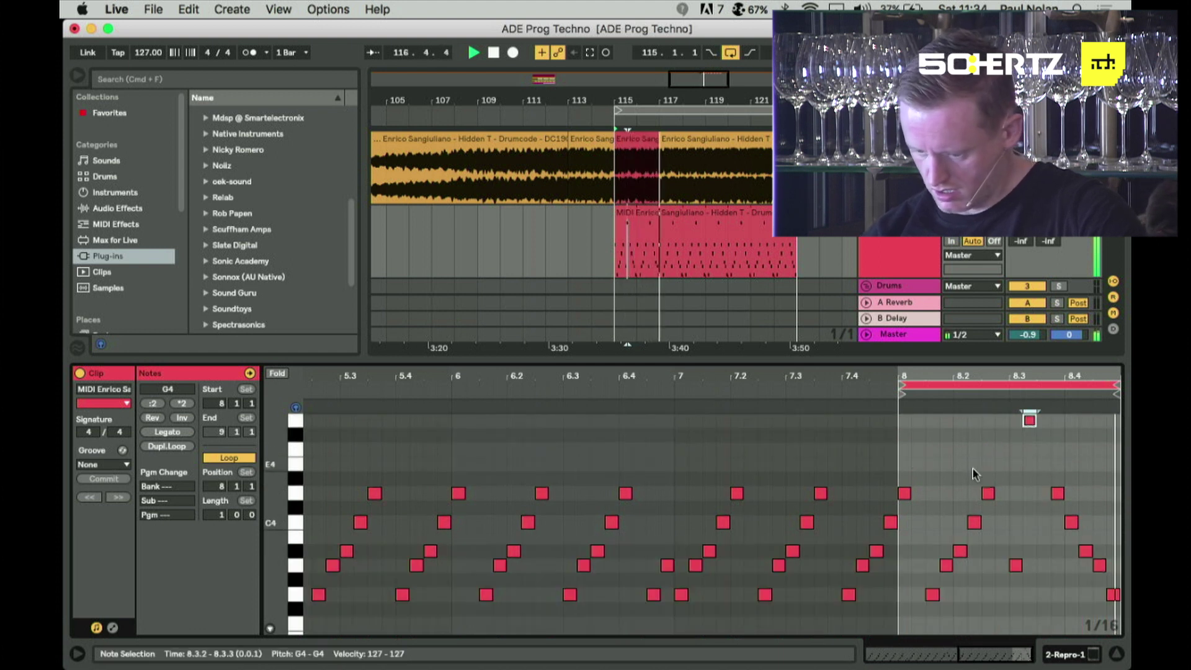
left_click(1044, 510)
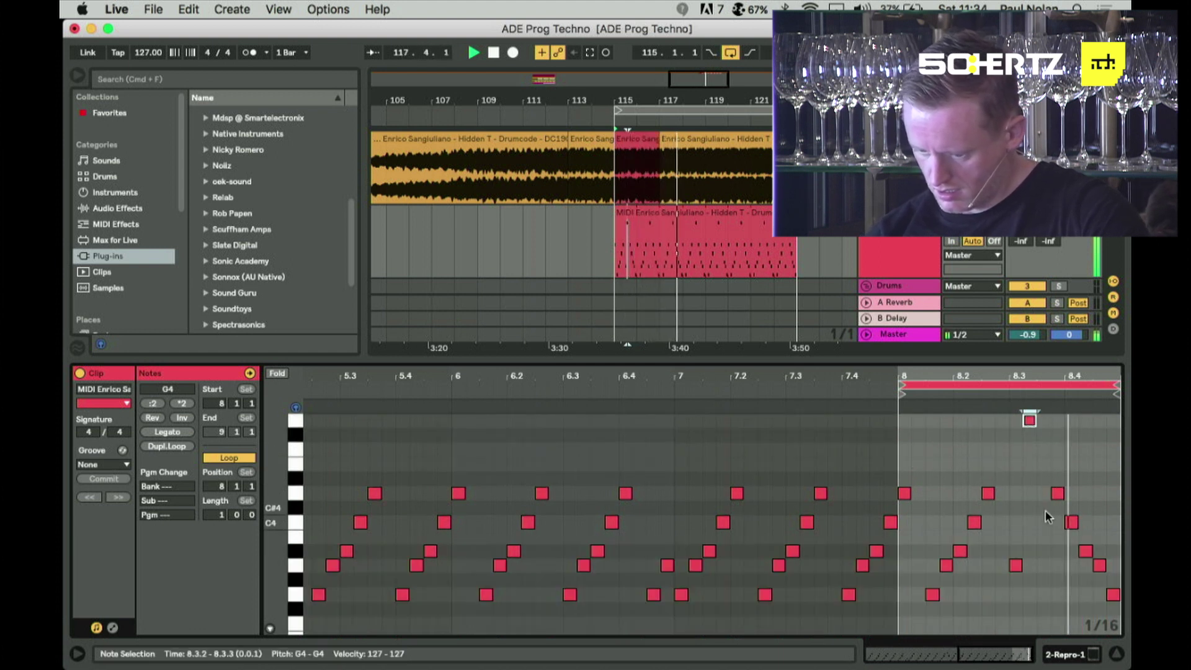
double_click(1044, 465)
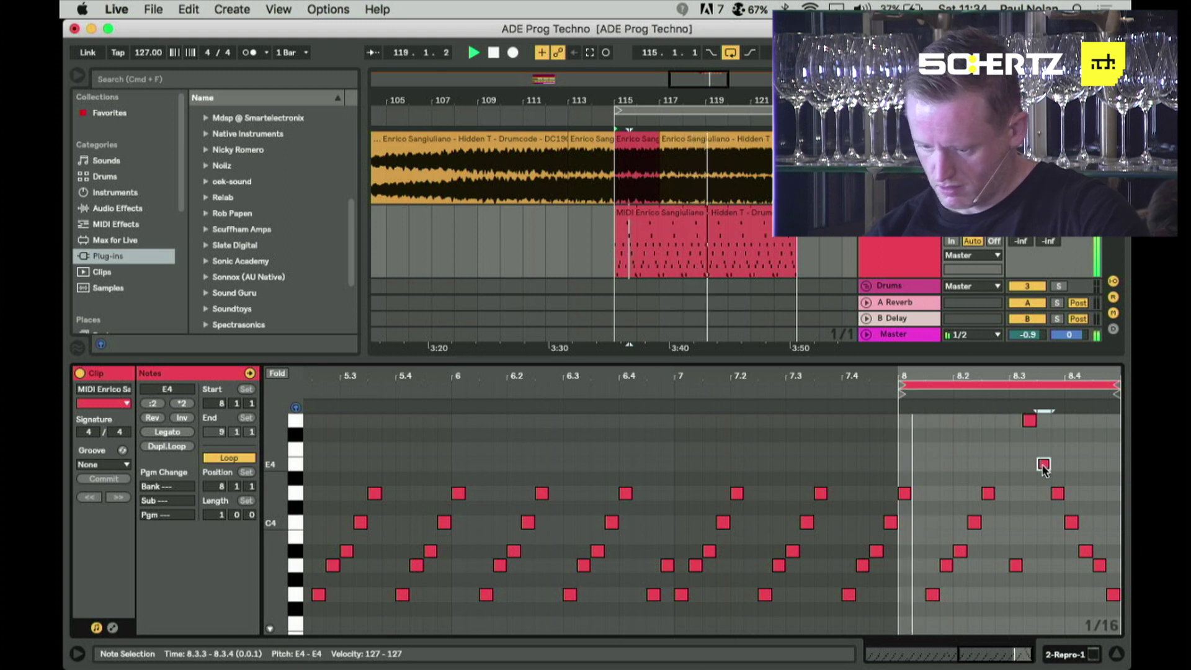
key("Up")
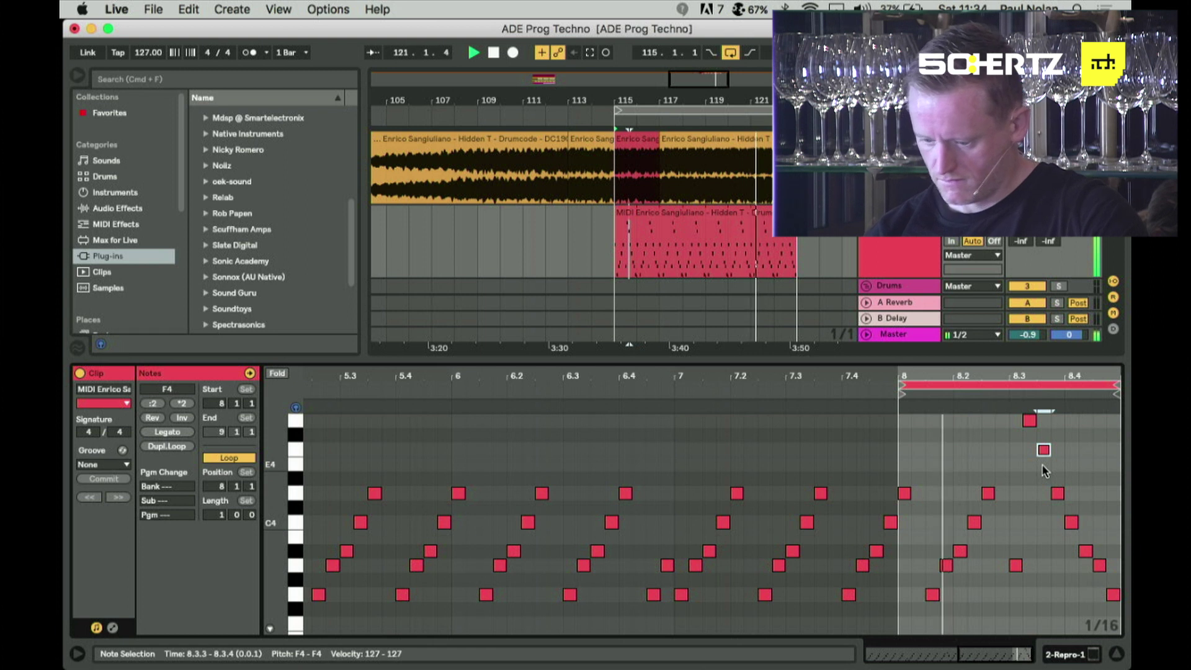
- Stop playback, set the clip loop back to the full eight bars and play the whole melody
double_click(1016, 385)
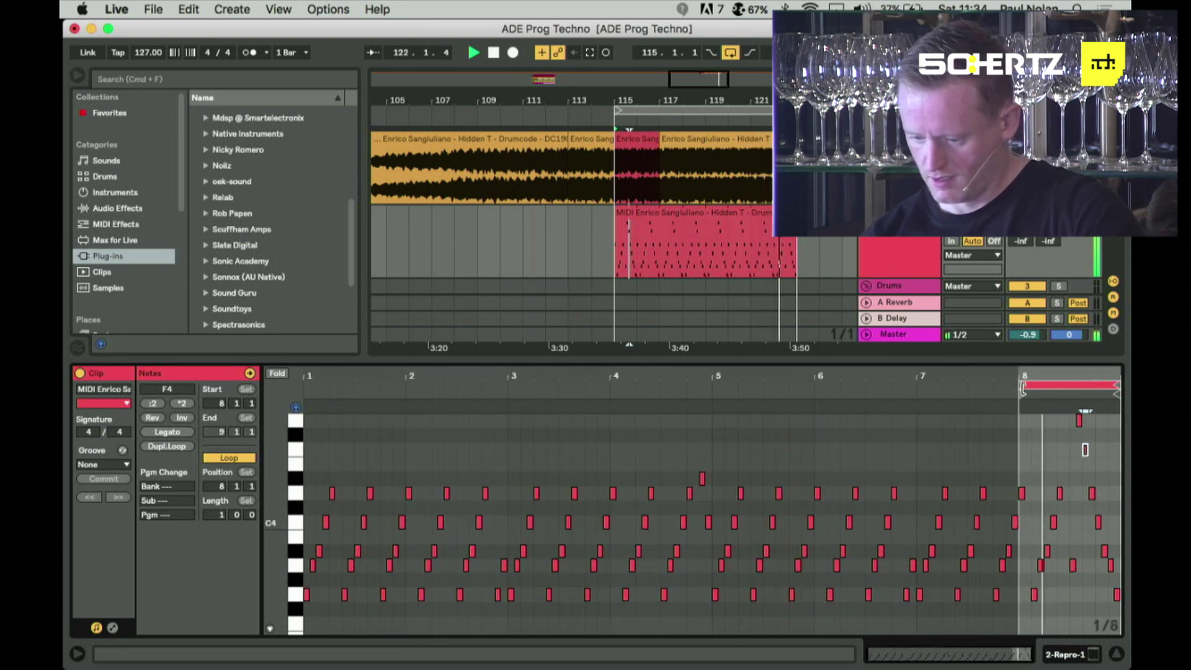
key("space")
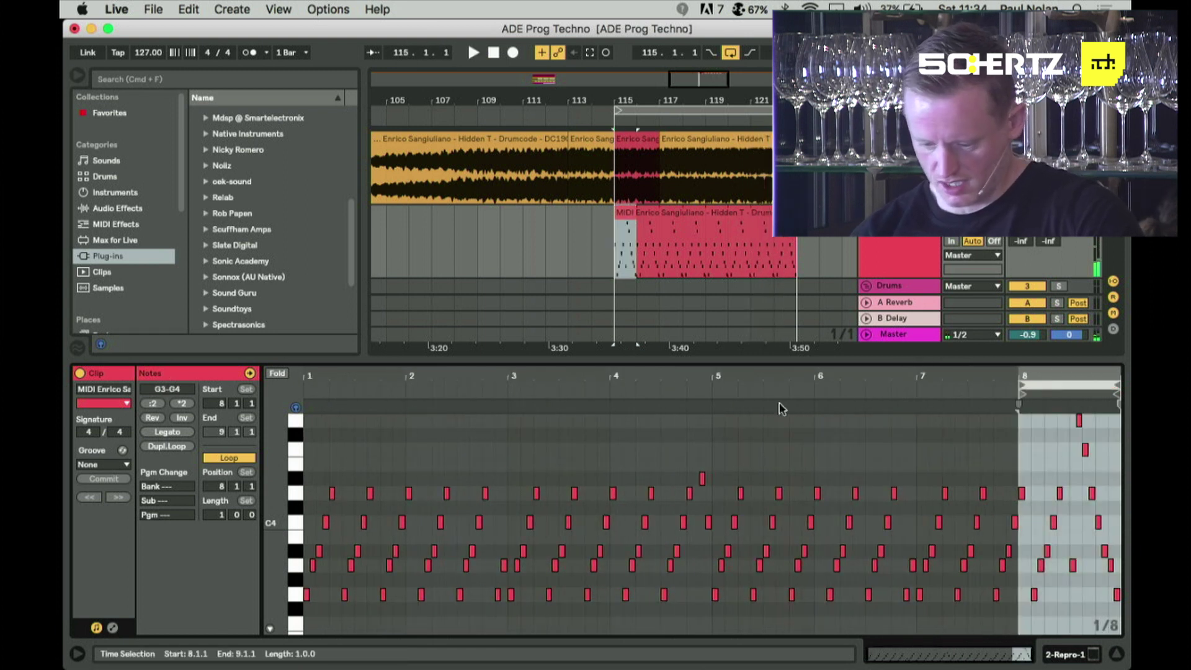
left_click(725, 448)
key("super+a")
key("super+l")
key("space")
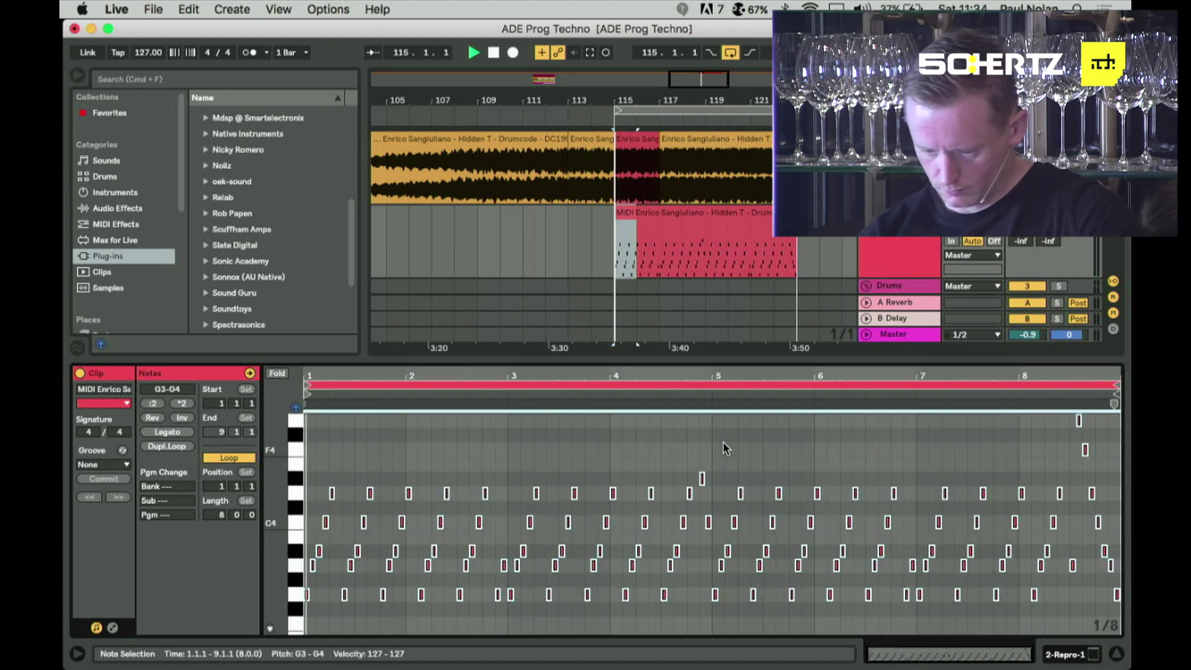
scroll(819, 298, "down", 3)
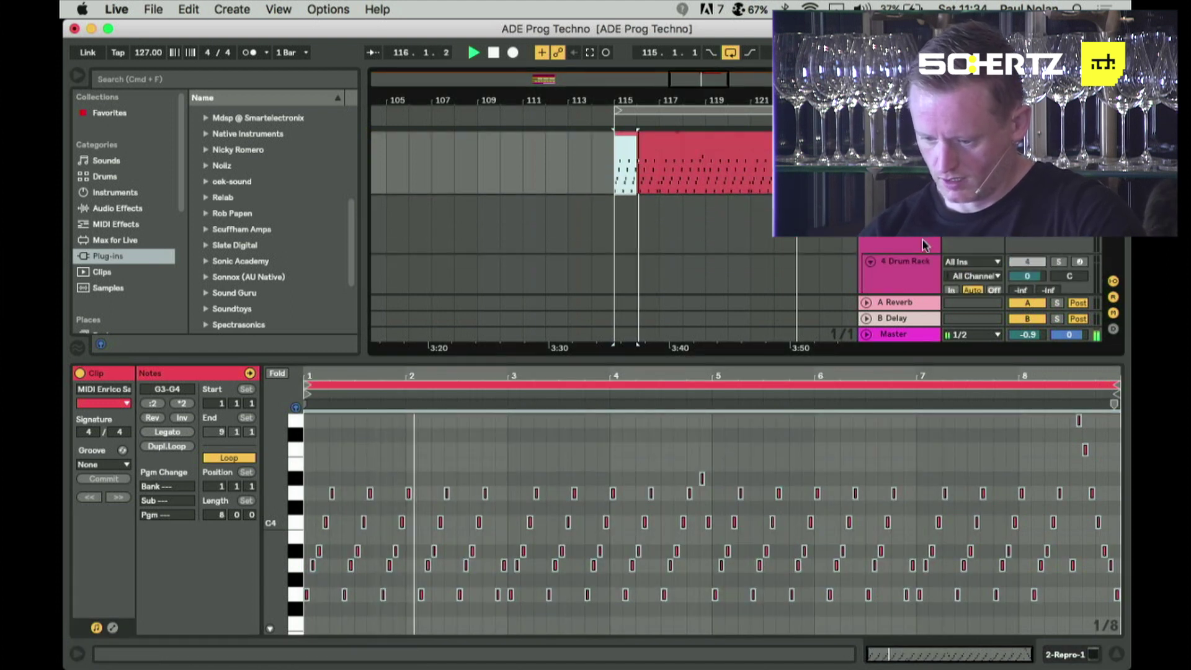
key("Tab")
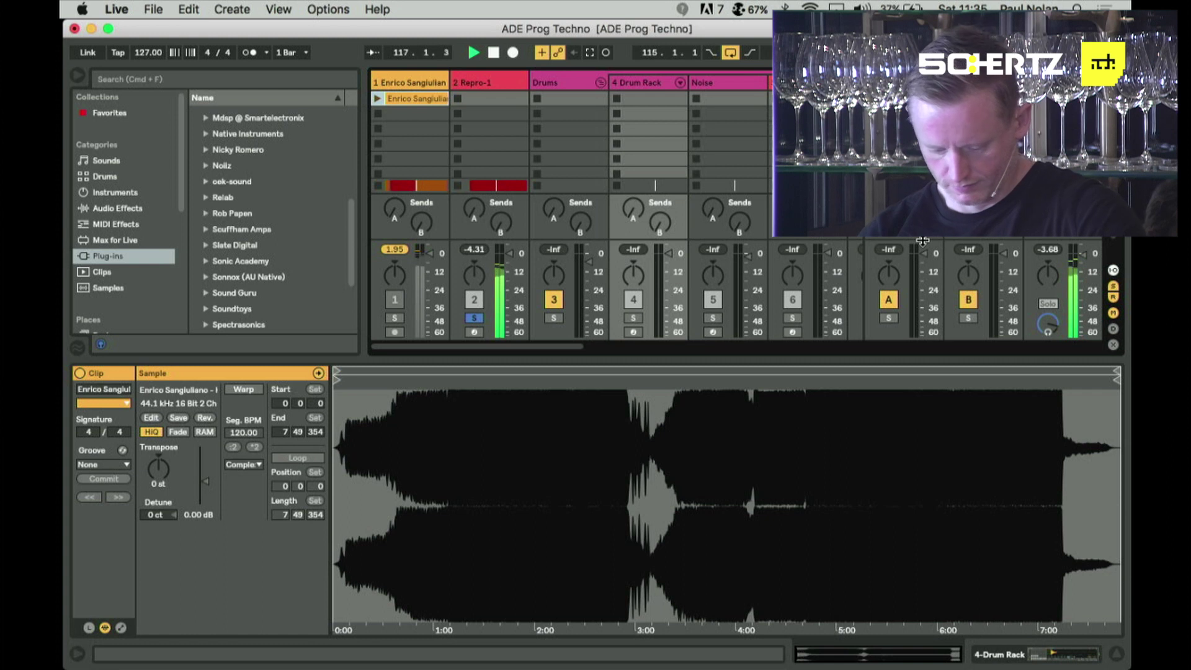
key("Tab")
scroll(620, 177, "up", 3)
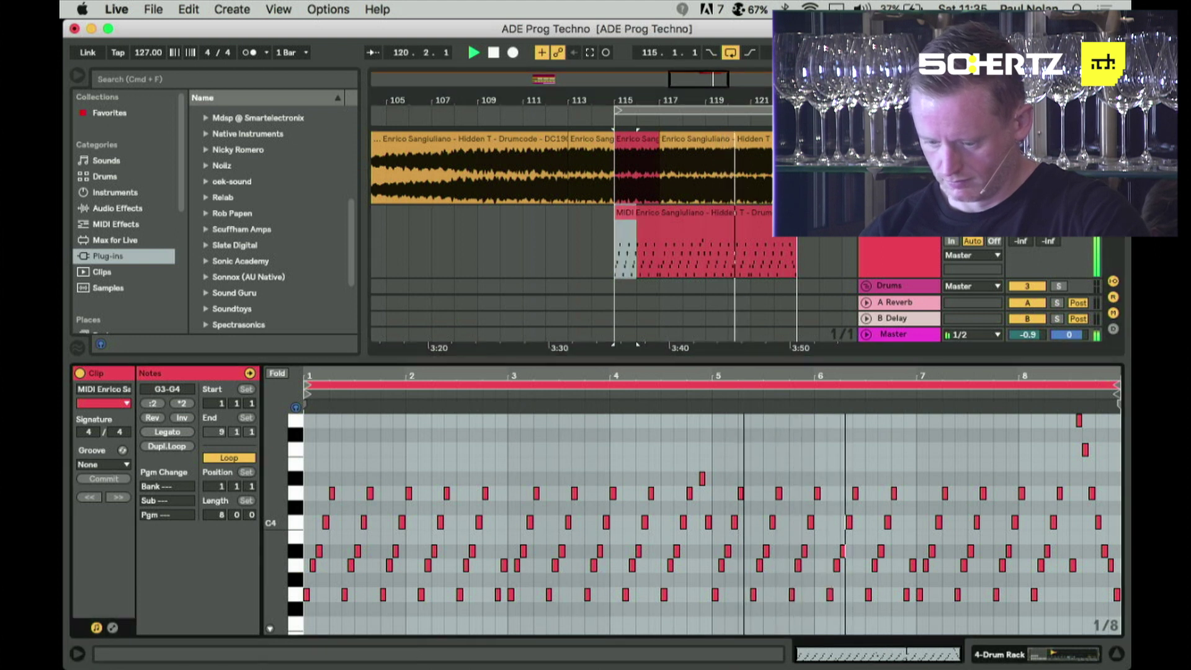
key("shift+Tab")
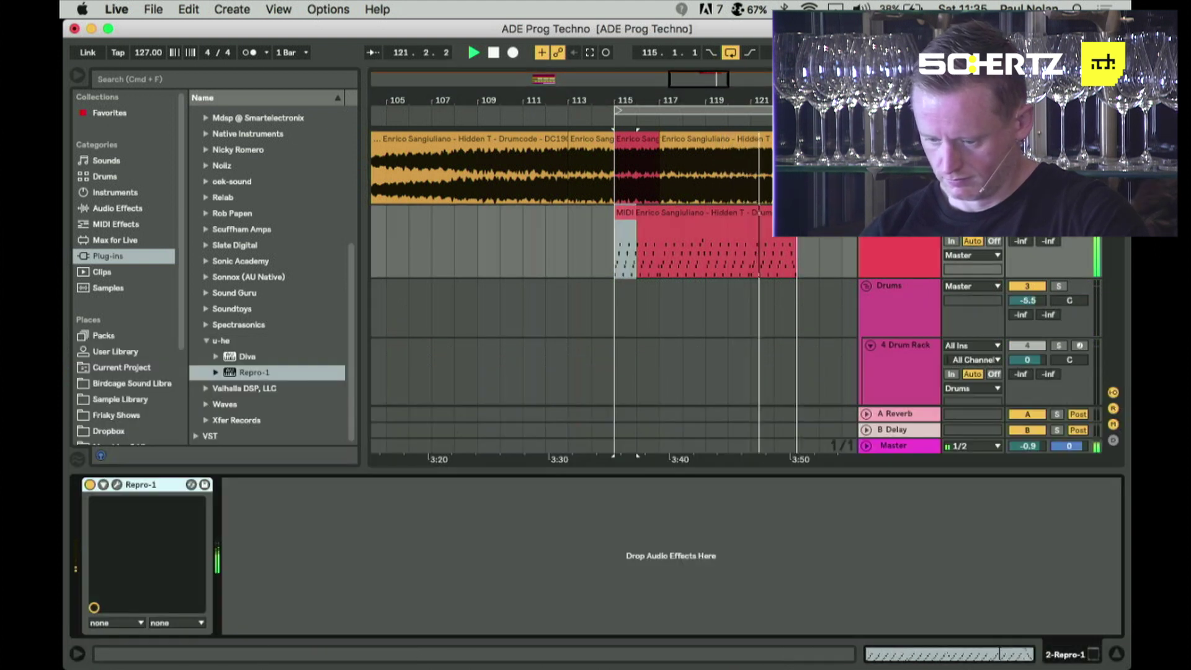
key("shift+Tab")
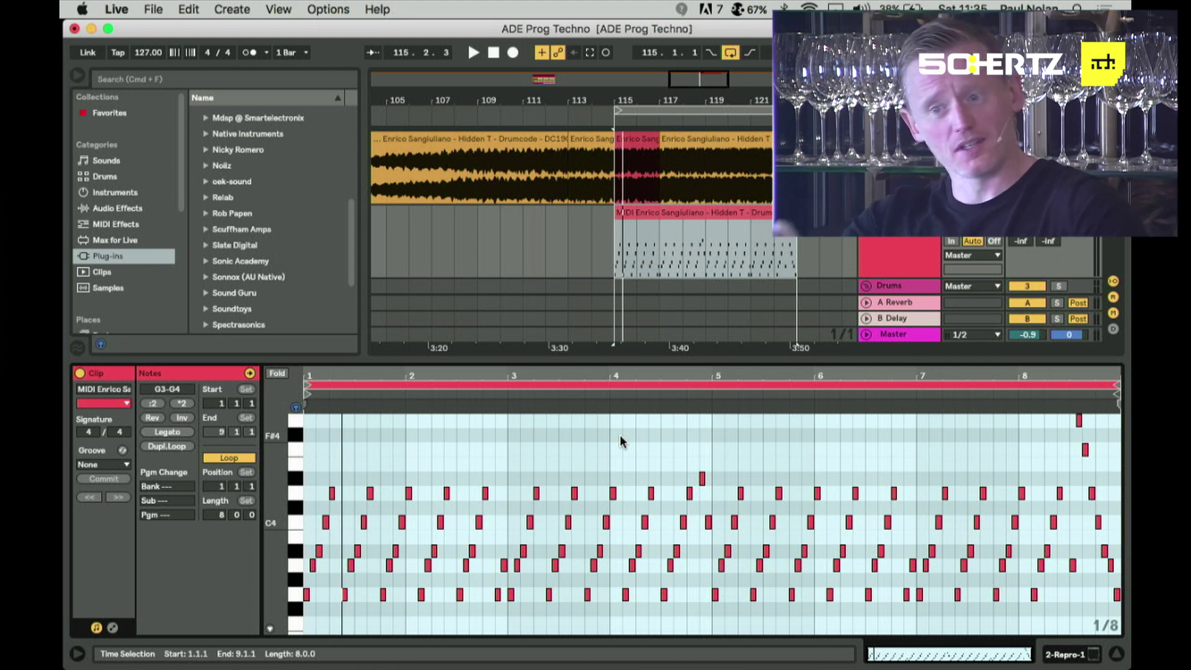
- Examine the Repro-1 patch on its Synth page and close the plug-in window
left_click(931, 249)
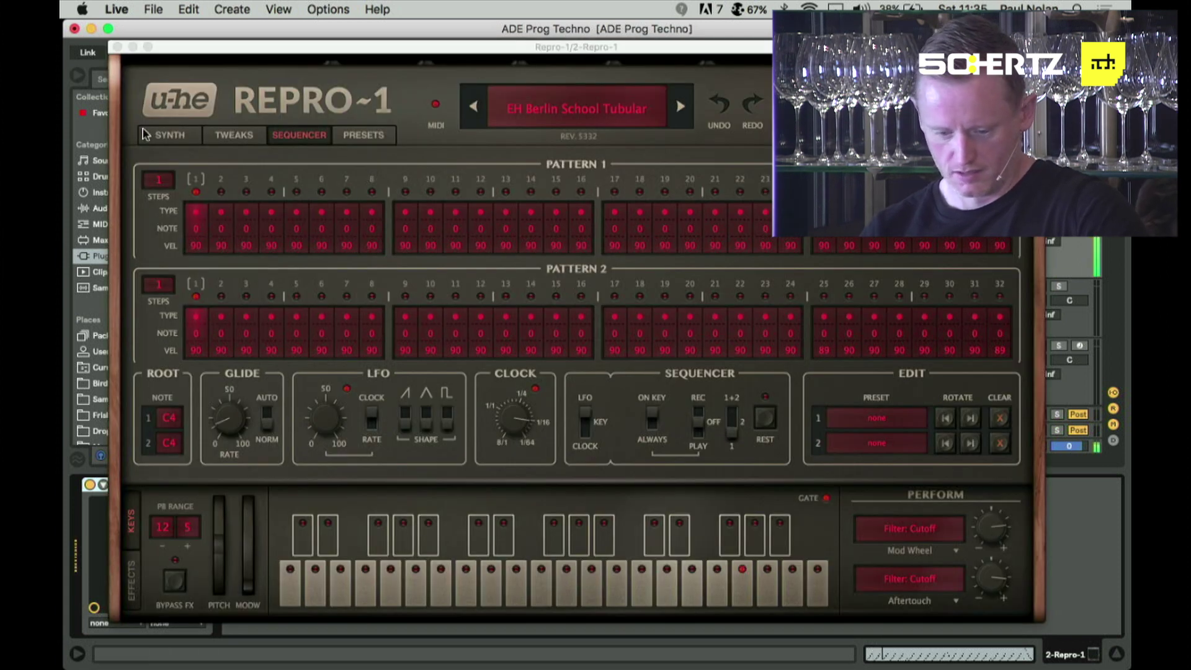
left_click(145, 134)
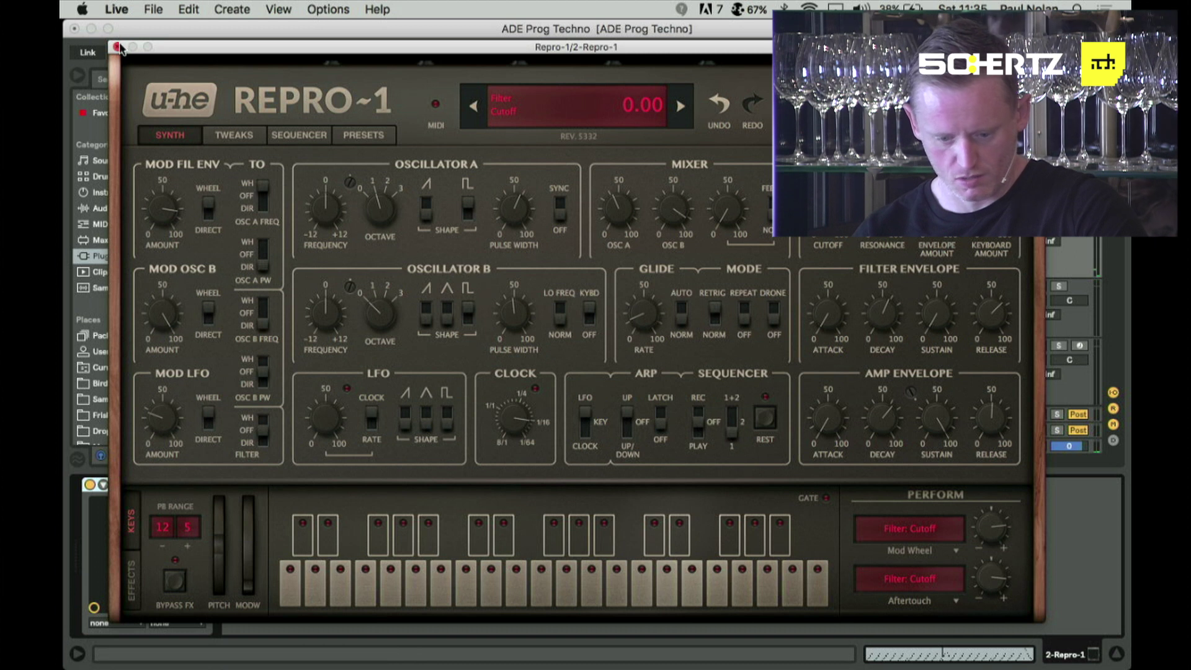
key("super+alt+p")
- Duplicate the Repro-1 track with its clip and transpose all notes in the copy down one octave
left_click(913, 244)
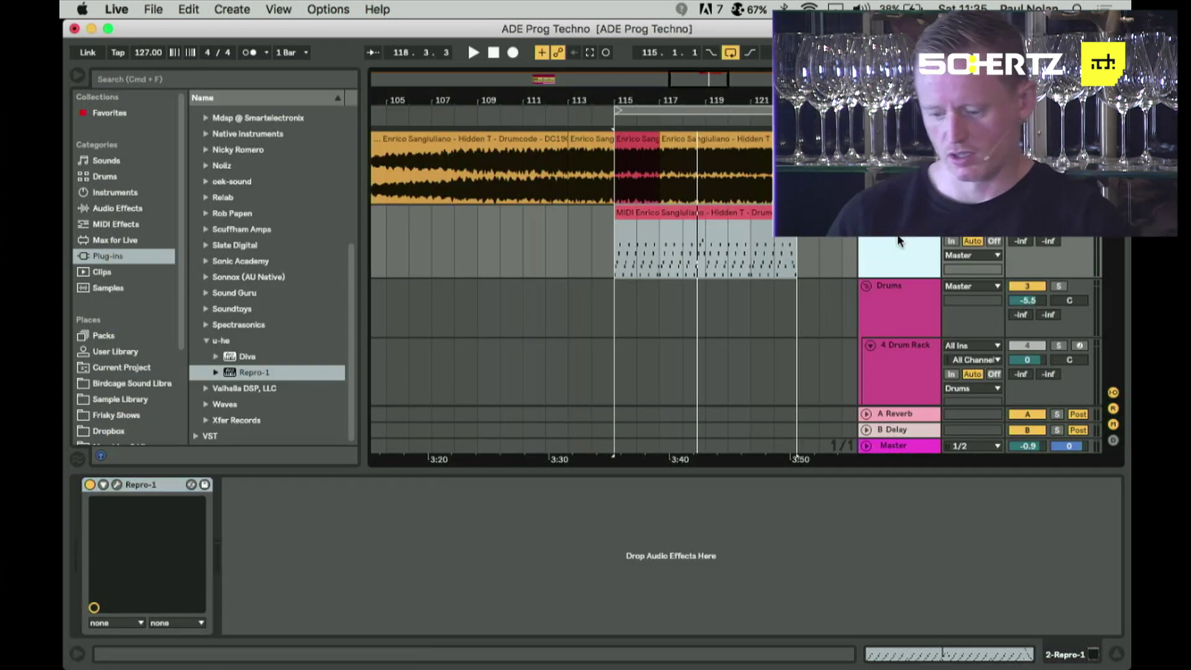
key("super+d")
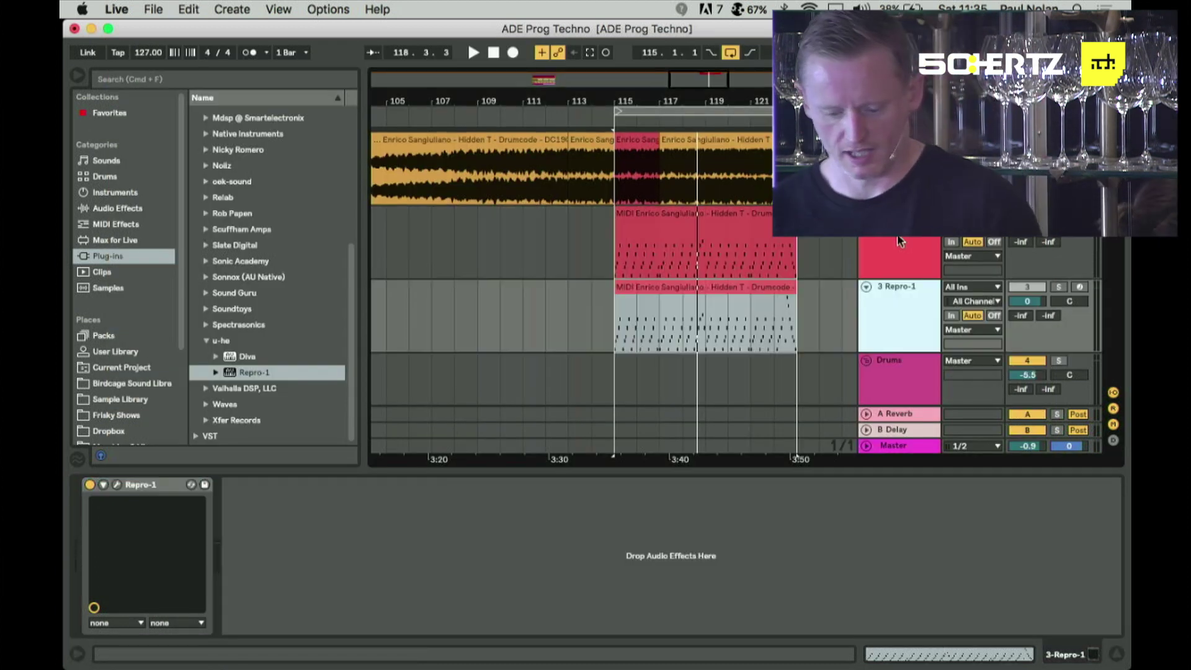
double_click(751, 295)
key("super+a")
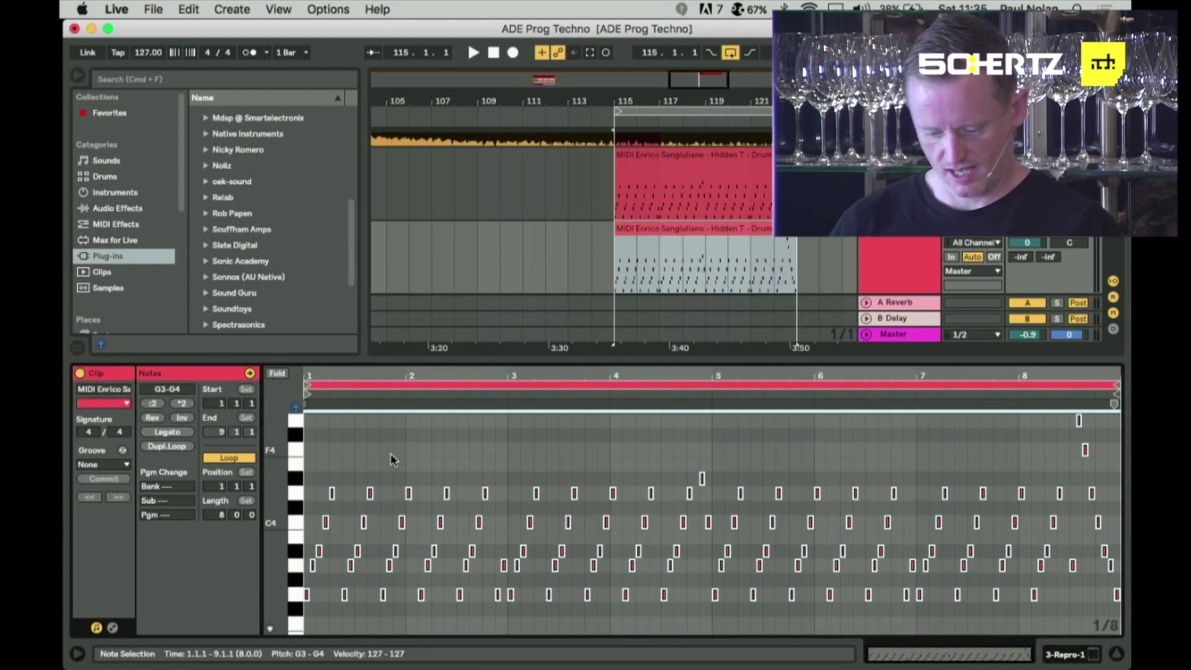
key("shift+Down")
- Solo the lower-octave Repro-1 track and duplicate the original Repro-1 track once more
left_click(1065, 238)
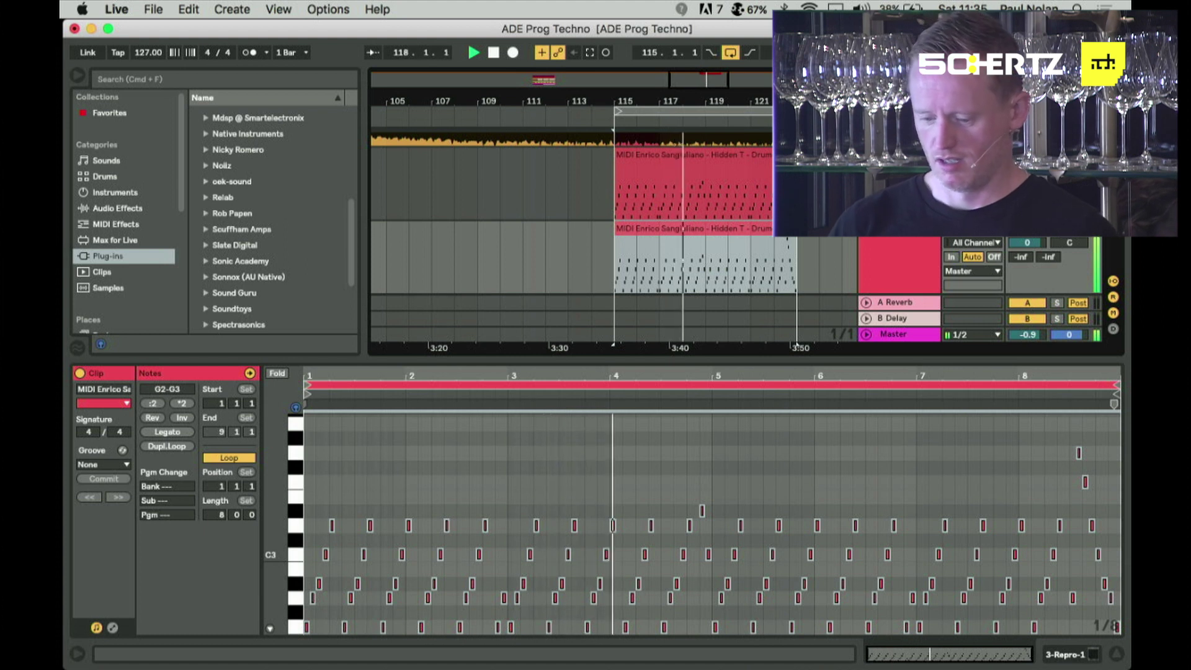
key("Up")
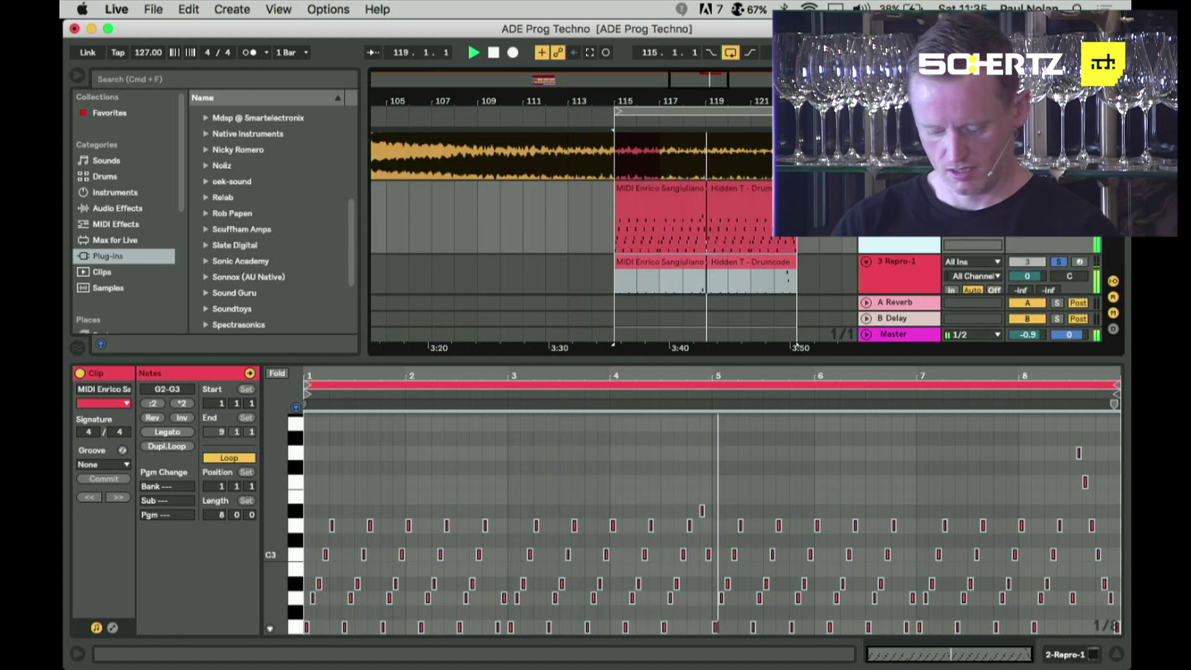
key("Down")
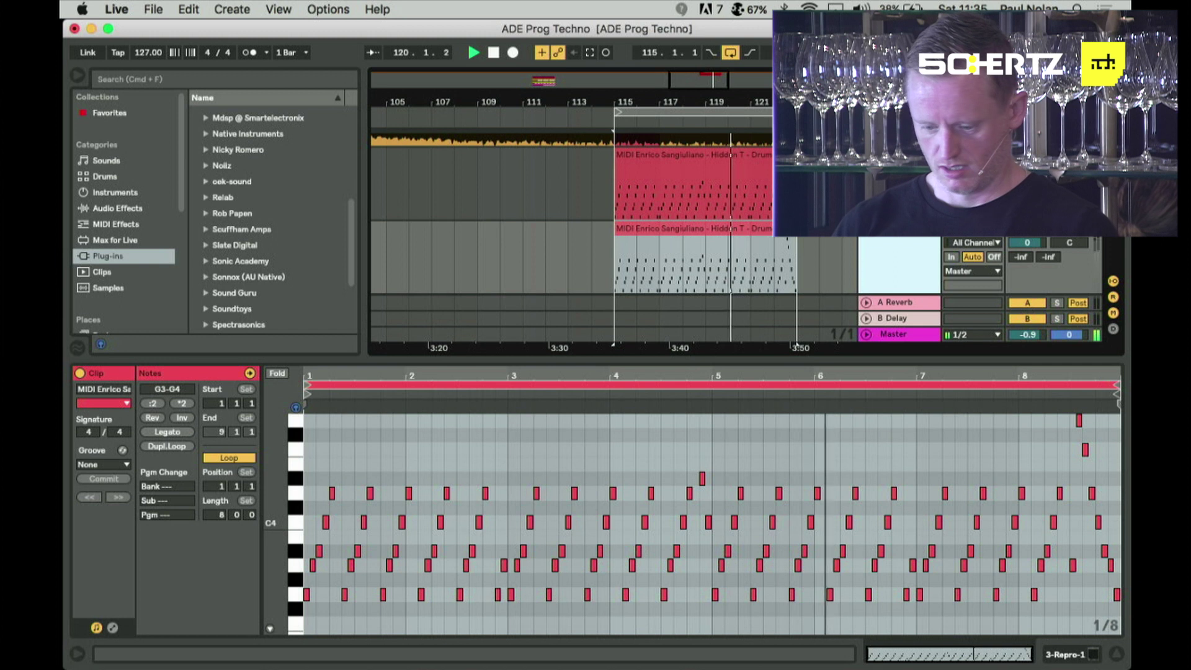
key("Up")
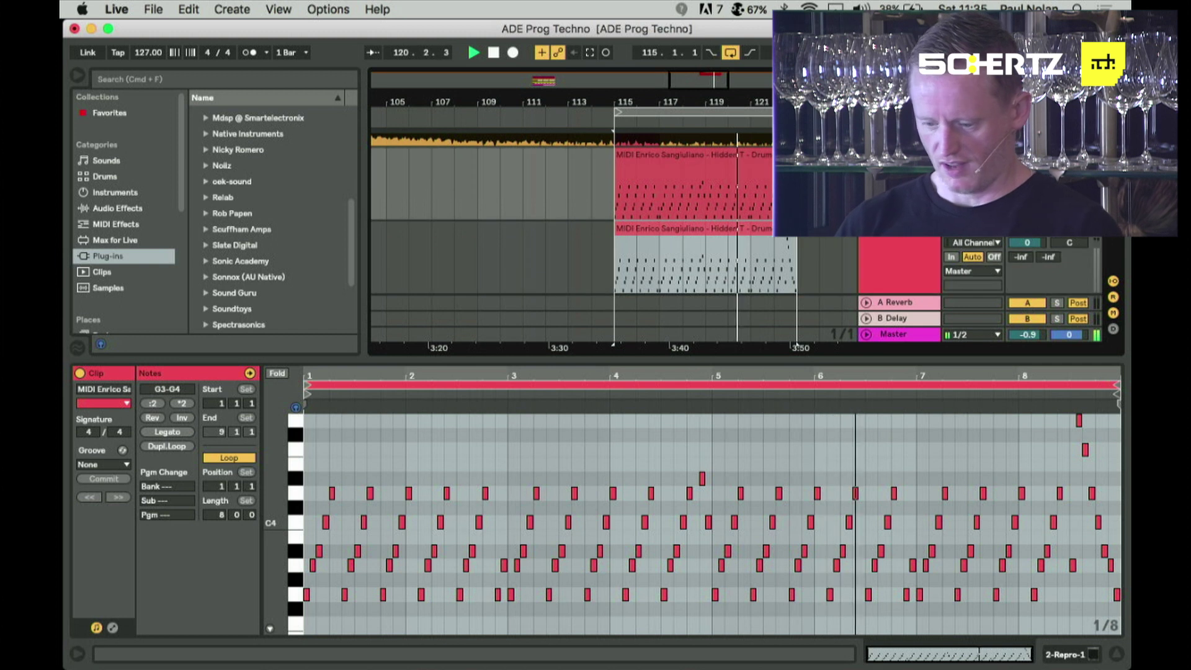
- Transpose all notes of the clip on the second track up one octave, to G4-G5
left_click(718, 155)
left_click(659, 472)
key("super+a")
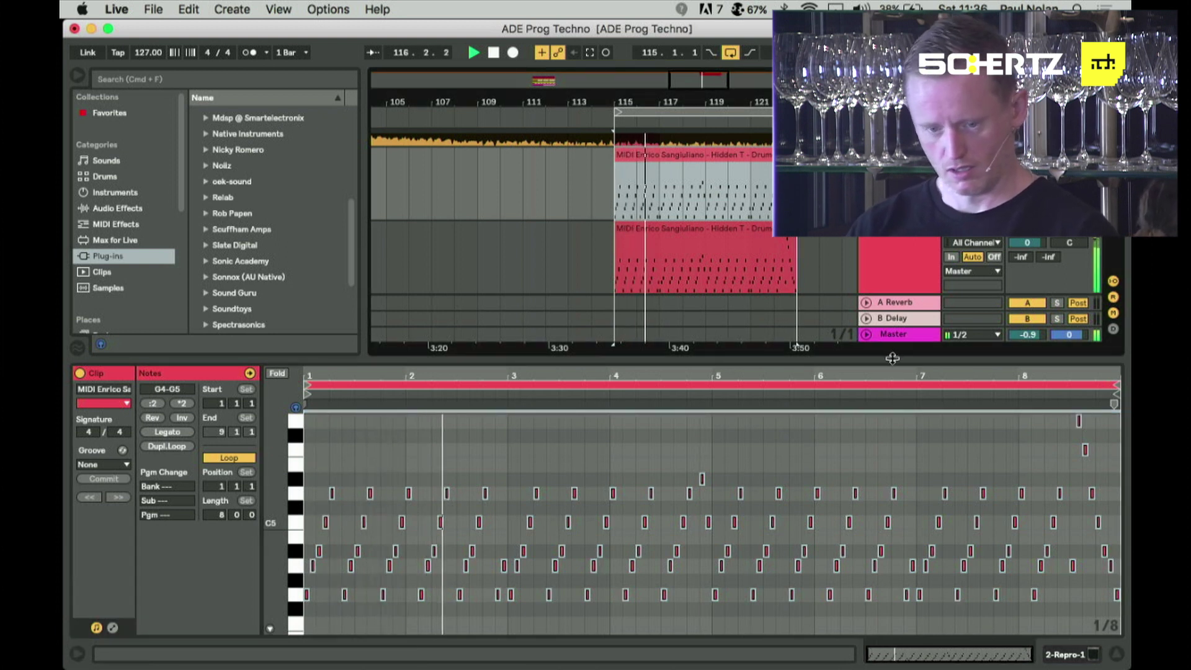
- Enlarge the arrangement area and show the device chain of the high-octave Repro-1 track
left_click_drag(895, 360, 894, 470)
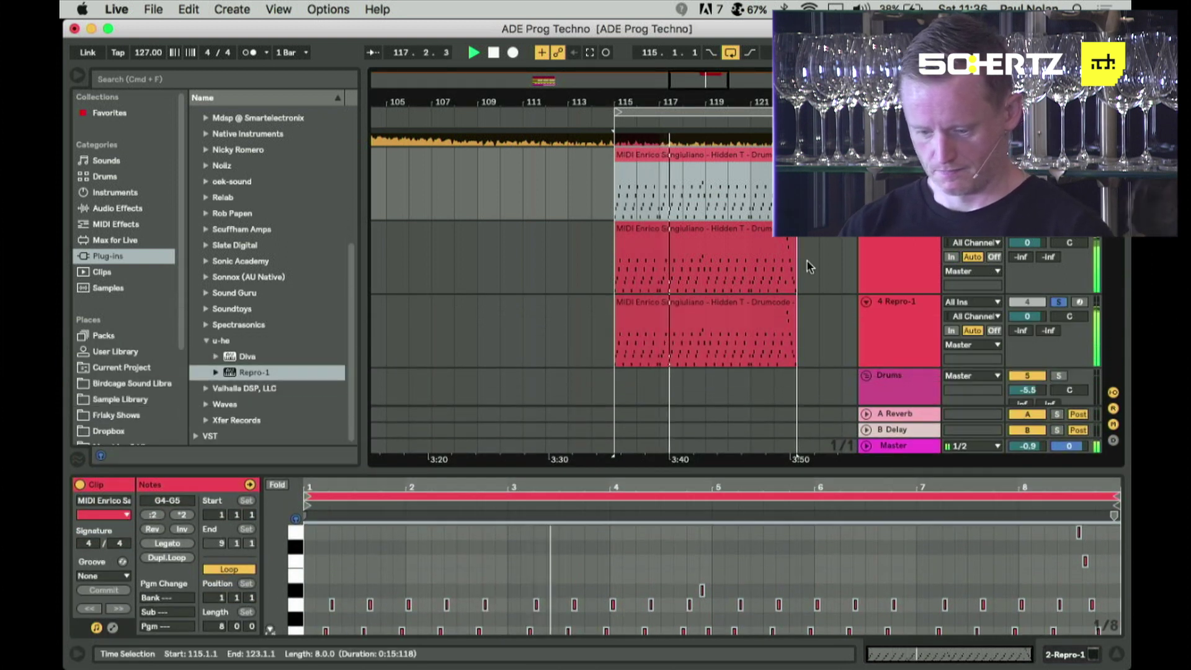
scroll(808, 263, "up", 2)
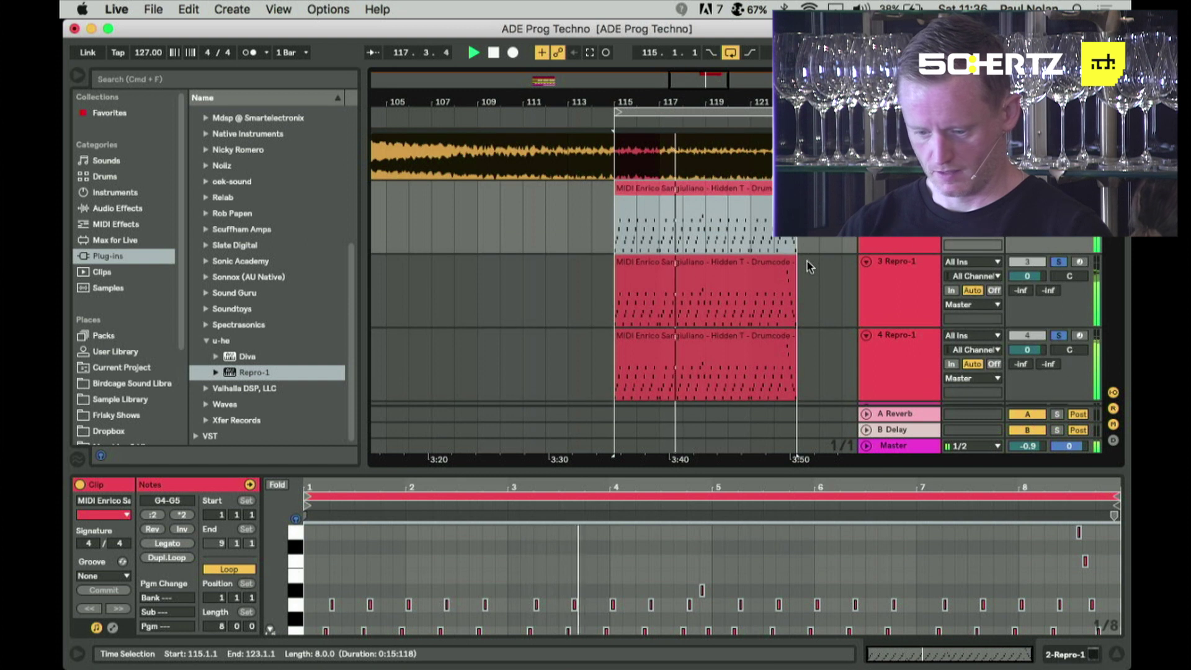
left_click(911, 239)
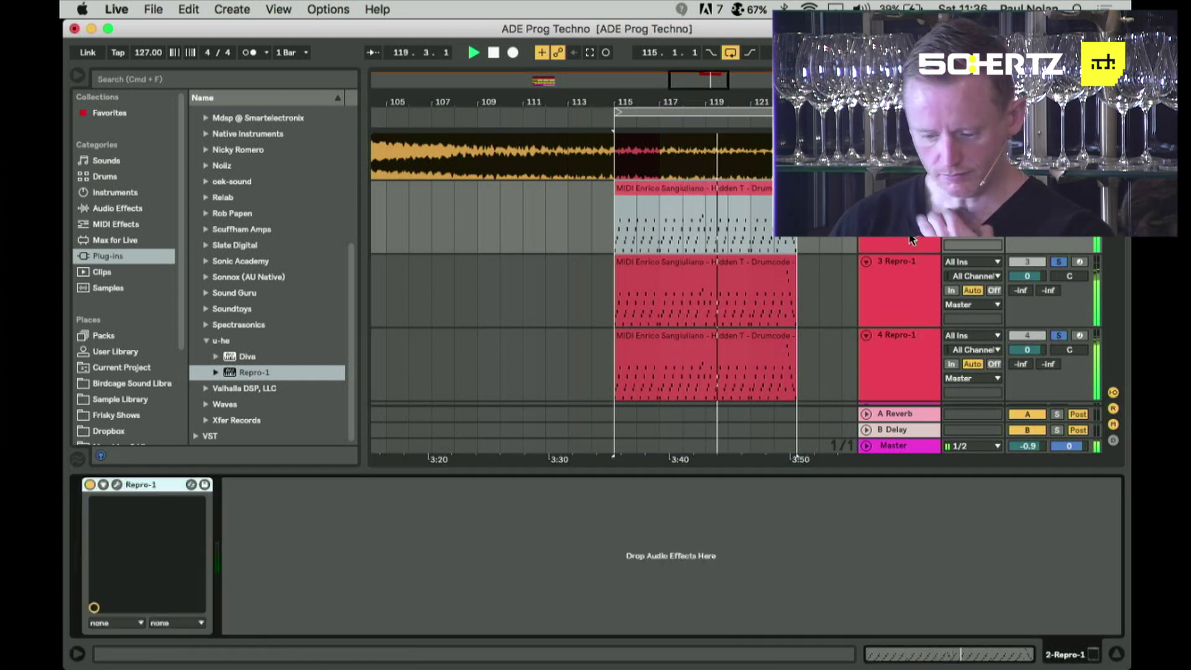
- Set the filter cutoff of the Repro-1 on track 2 to 0 and close its editor
left_click(116, 486)
left_click_drag(828, 214, 763, 207)
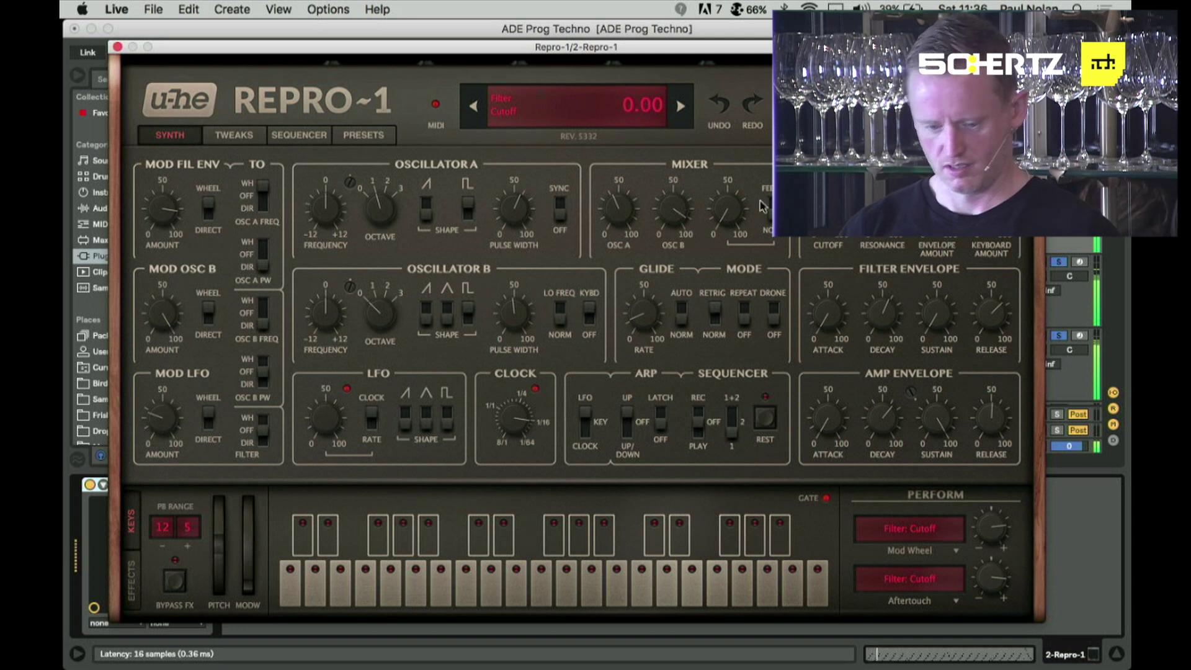
left_click(117, 47)
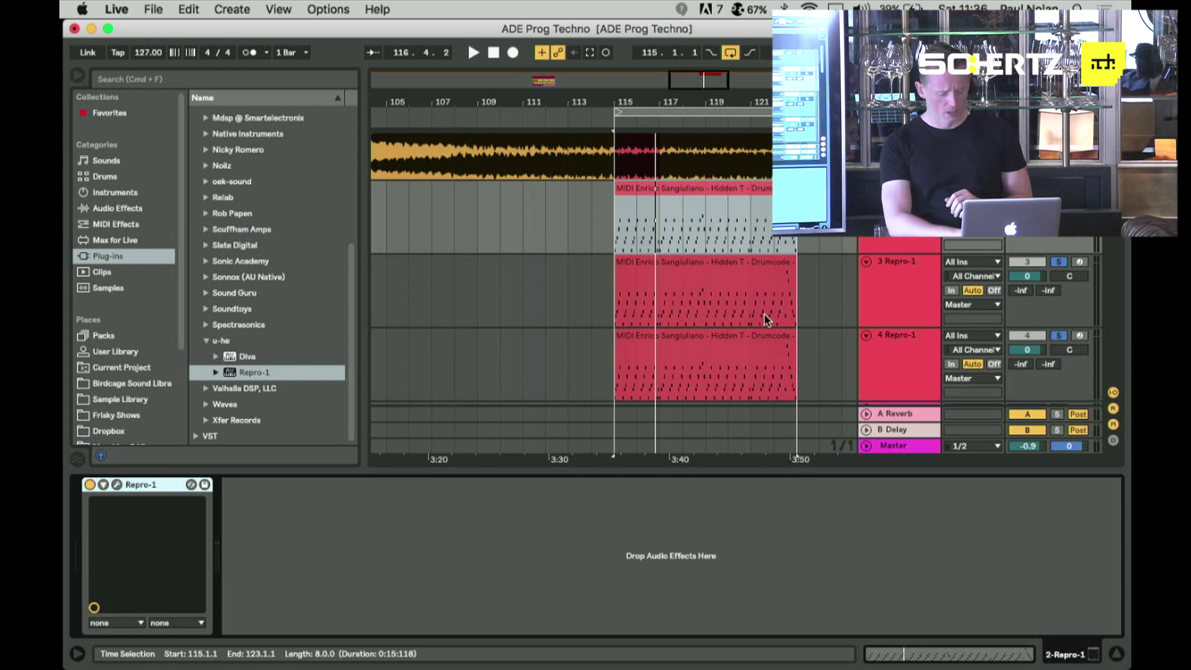
- Remove the stock Reverb device from return track A
left_click(906, 416)
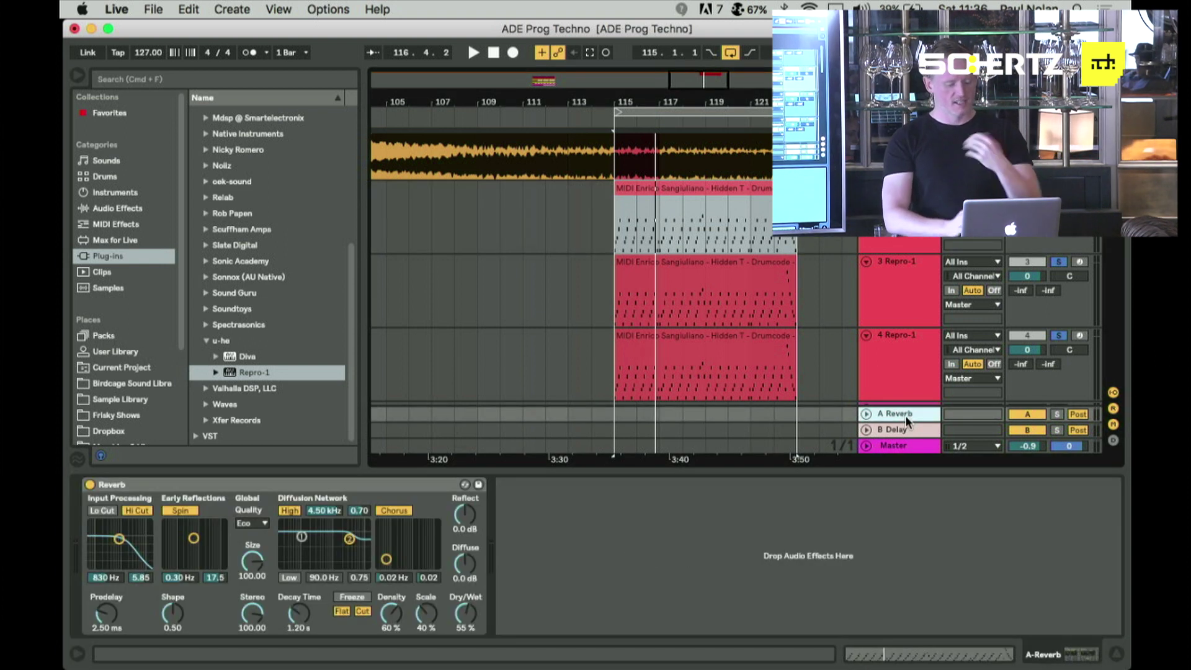
left_click(312, 488)
key("Delete")
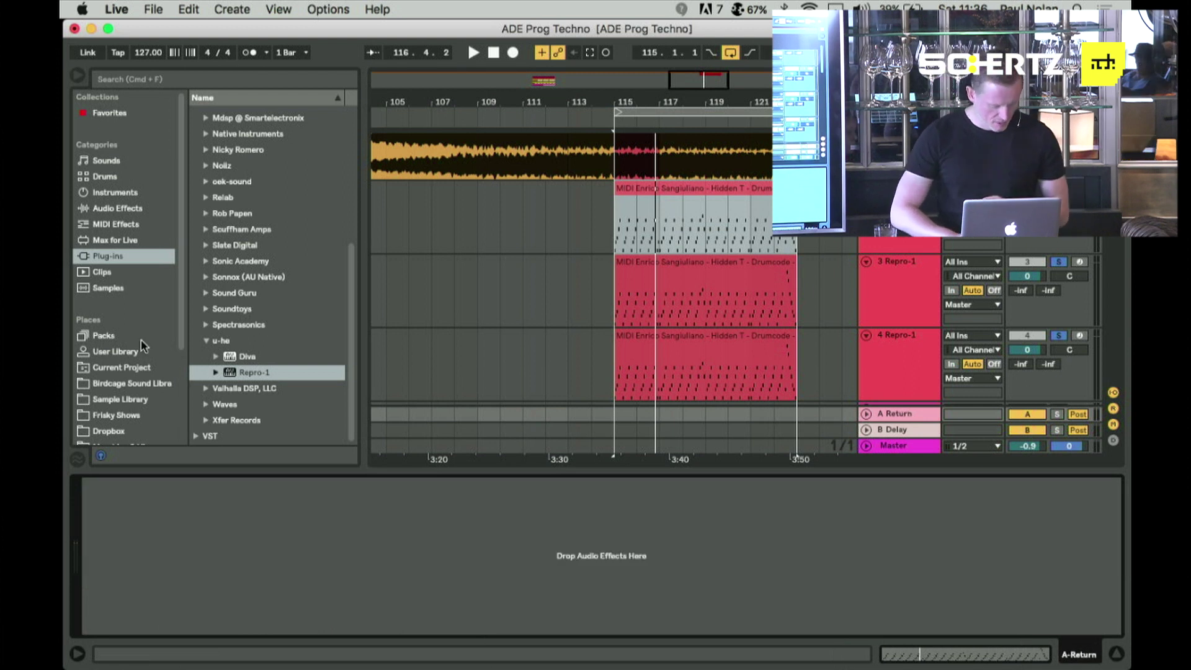
- Load PN Stock Reverb.adg from the FX folder of PN Sounds onto return track A and close the Kickstart window
scroll(140, 340, "down", 5)
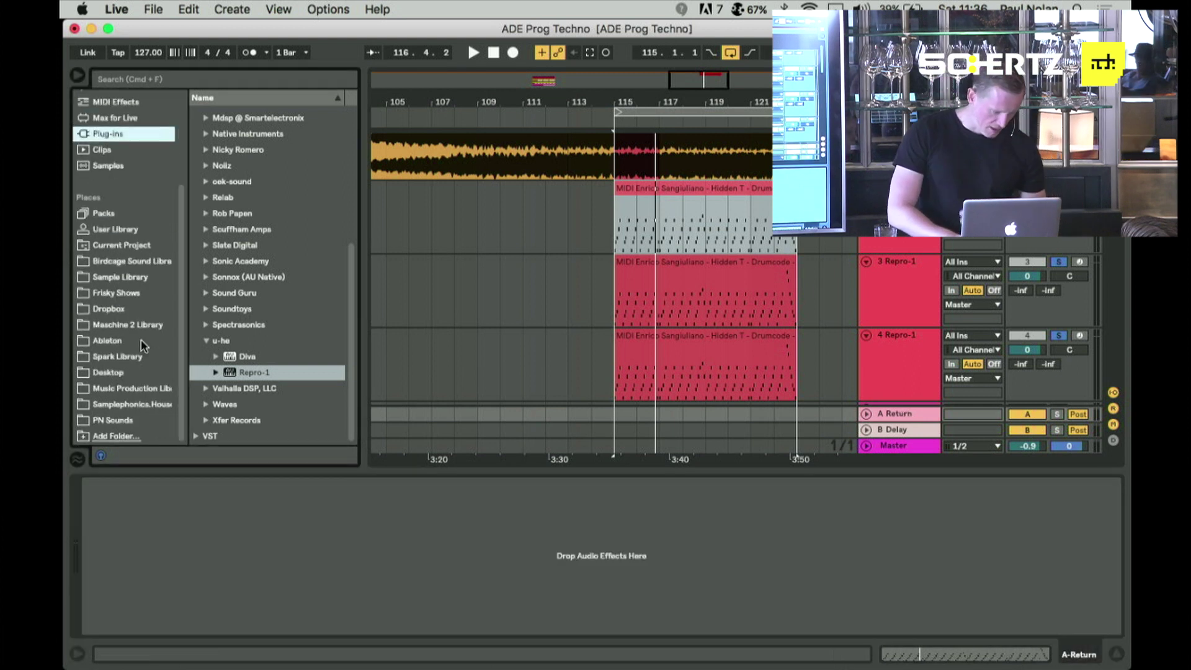
left_click(119, 420)
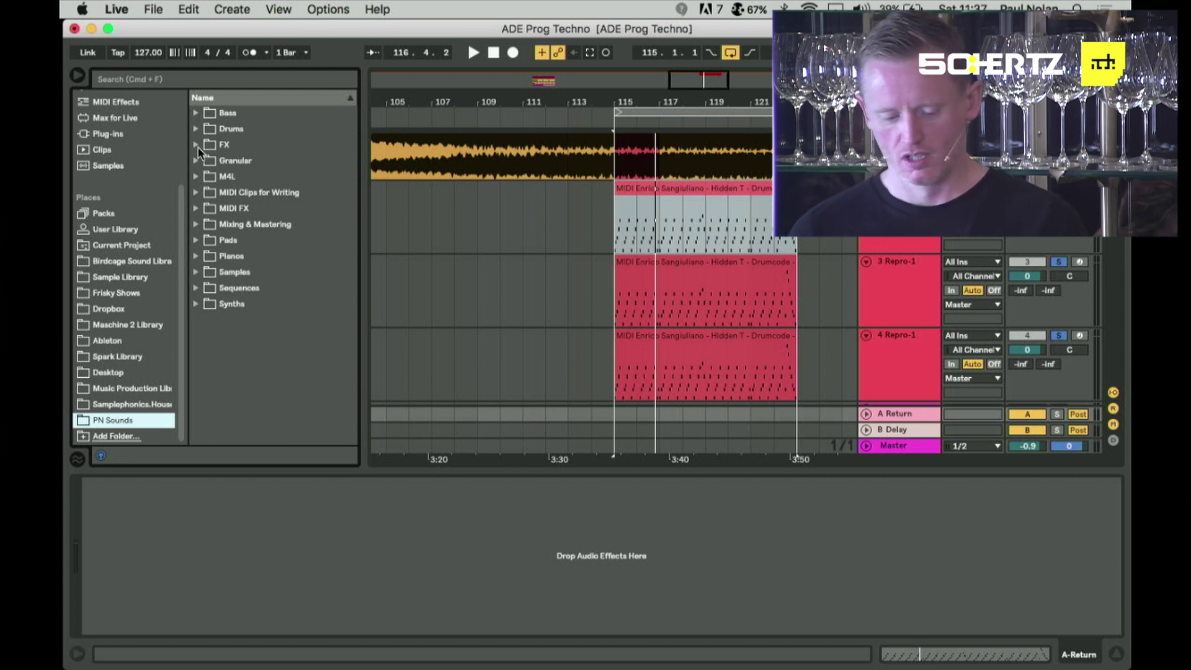
left_click(196, 147)
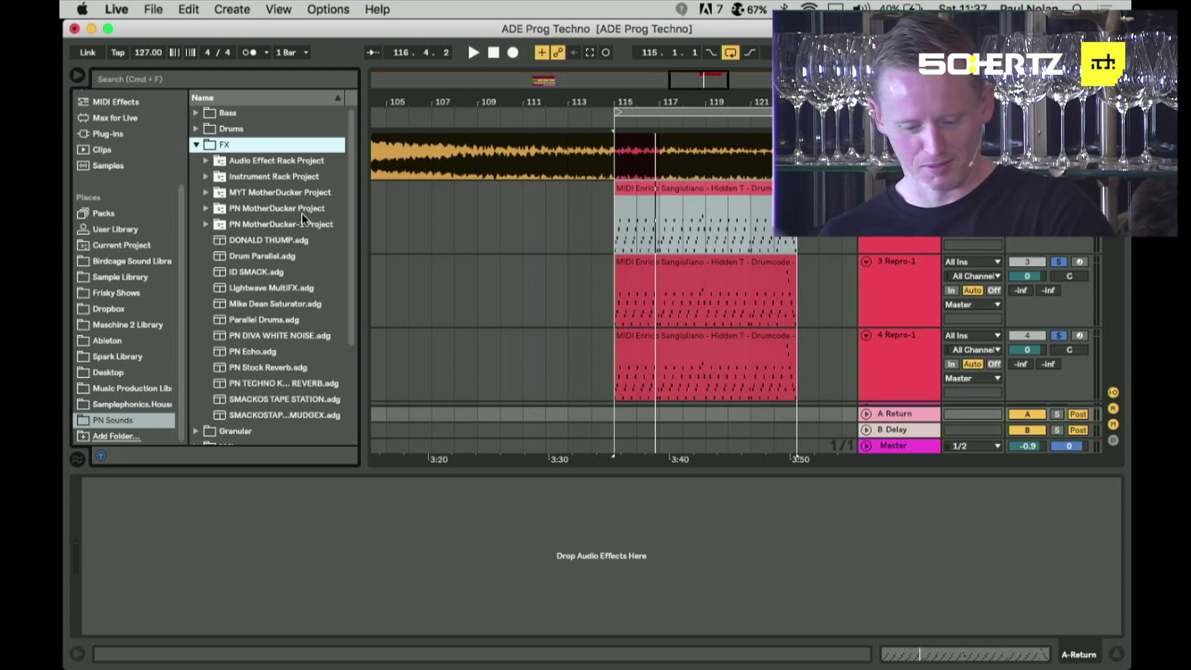
left_click_drag(262, 369, 909, 416)
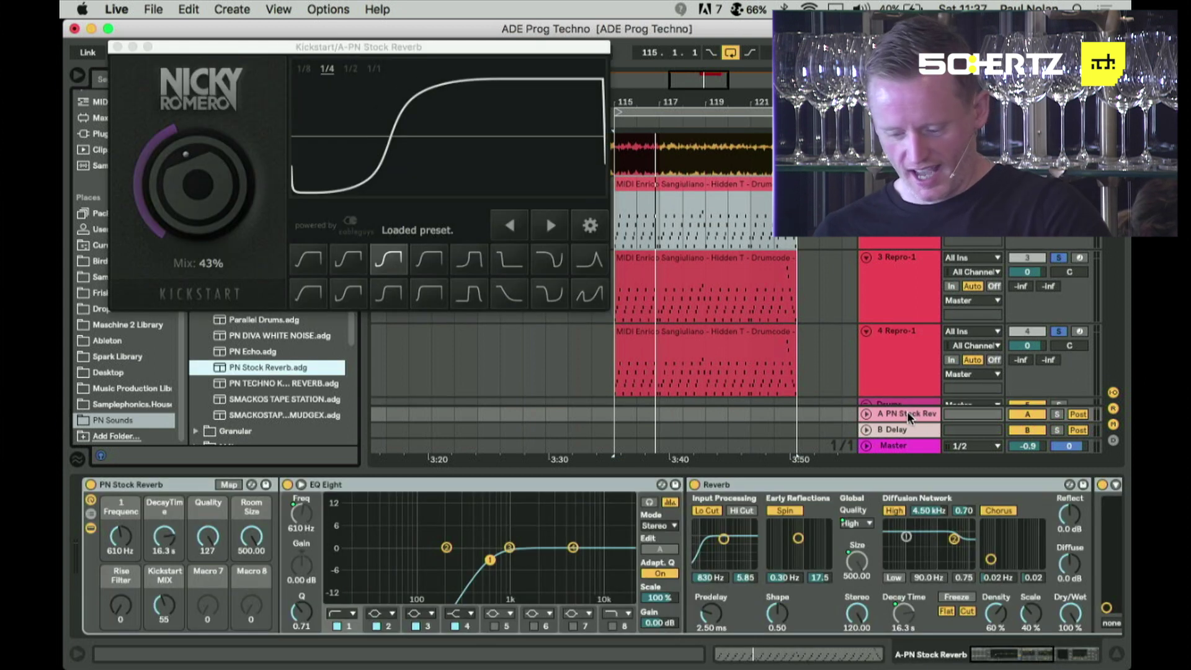
left_click(173, 54)
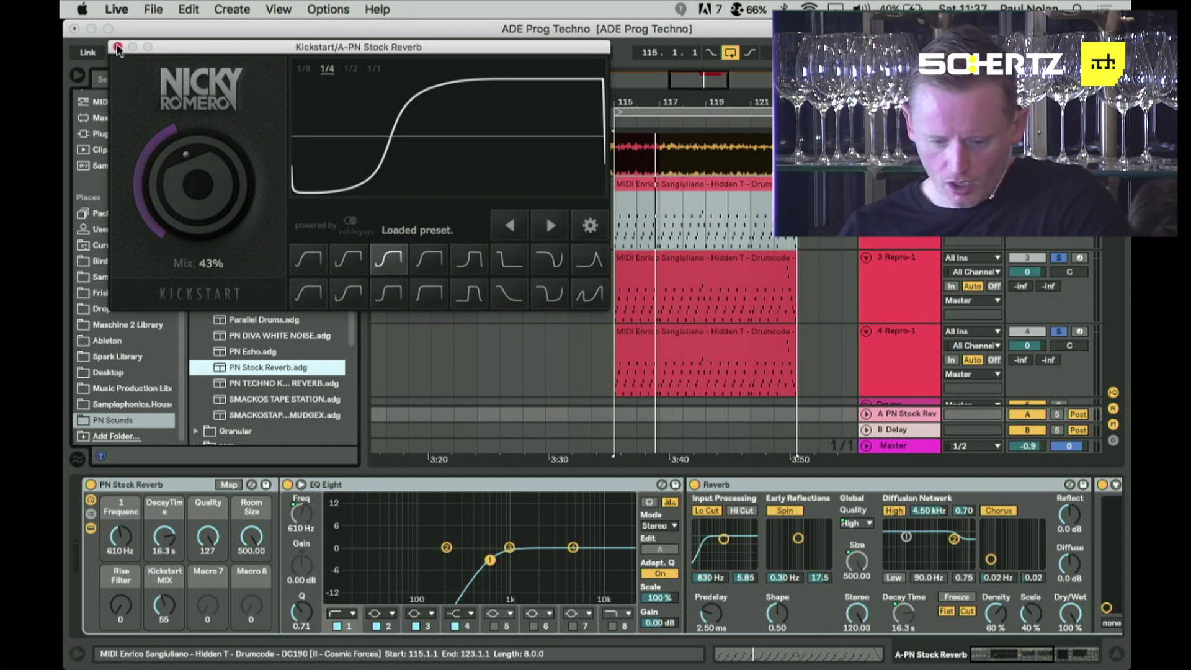
left_click(118, 47)
left_click(352, 487)
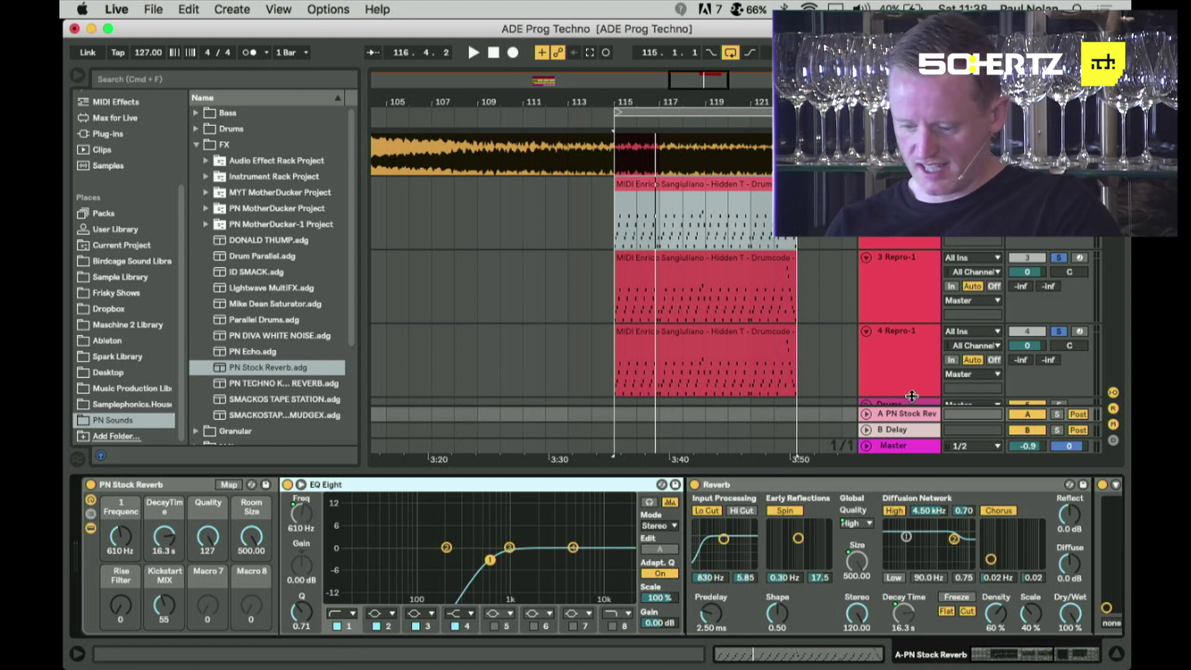
- Start playback and open the Repro-1 editor of track 3, placing its window clear of the transport
key("space")
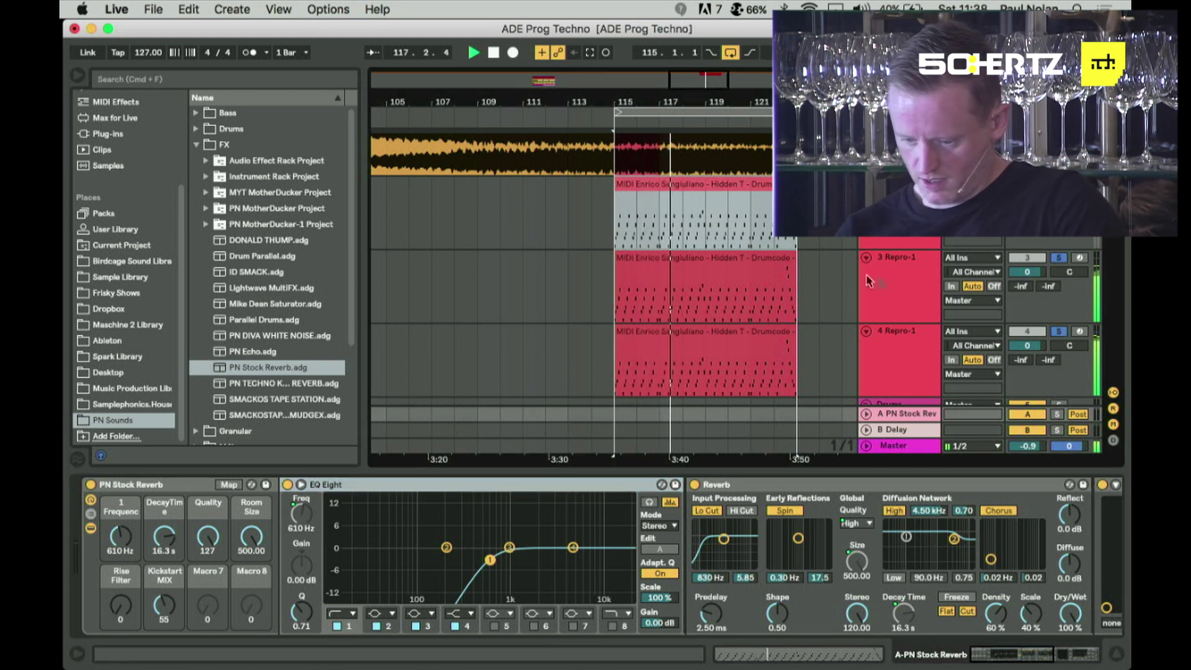
left_click(754, 278)
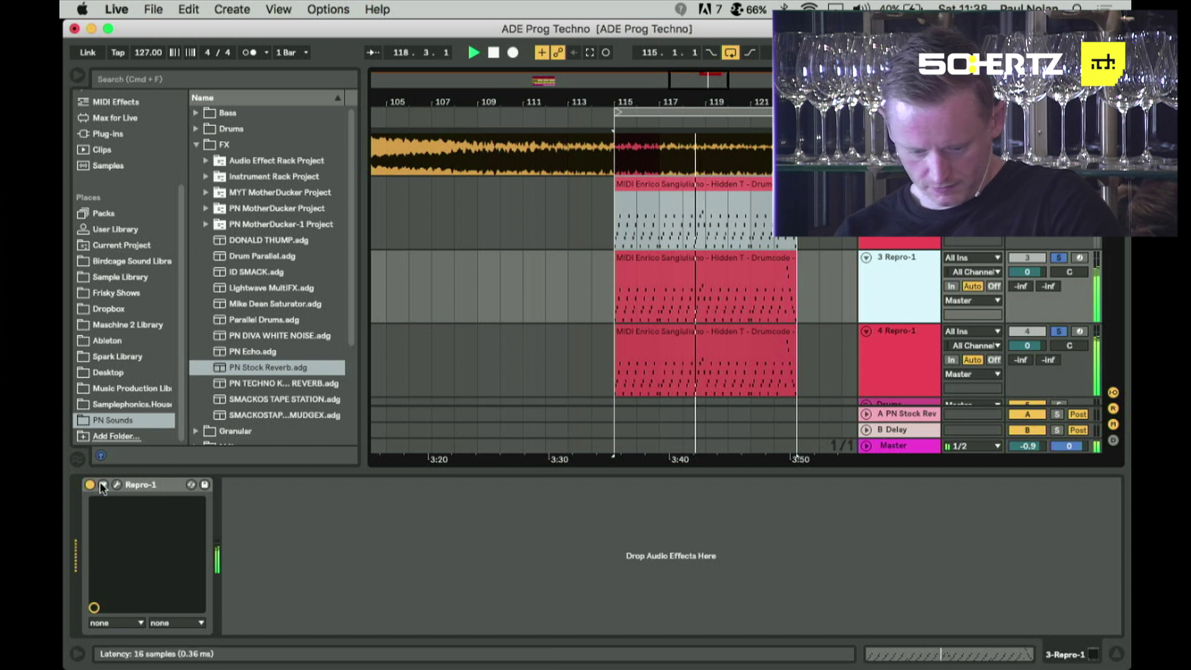
key("super+alt+p")
left_click_drag(577, 47, 453, 58)
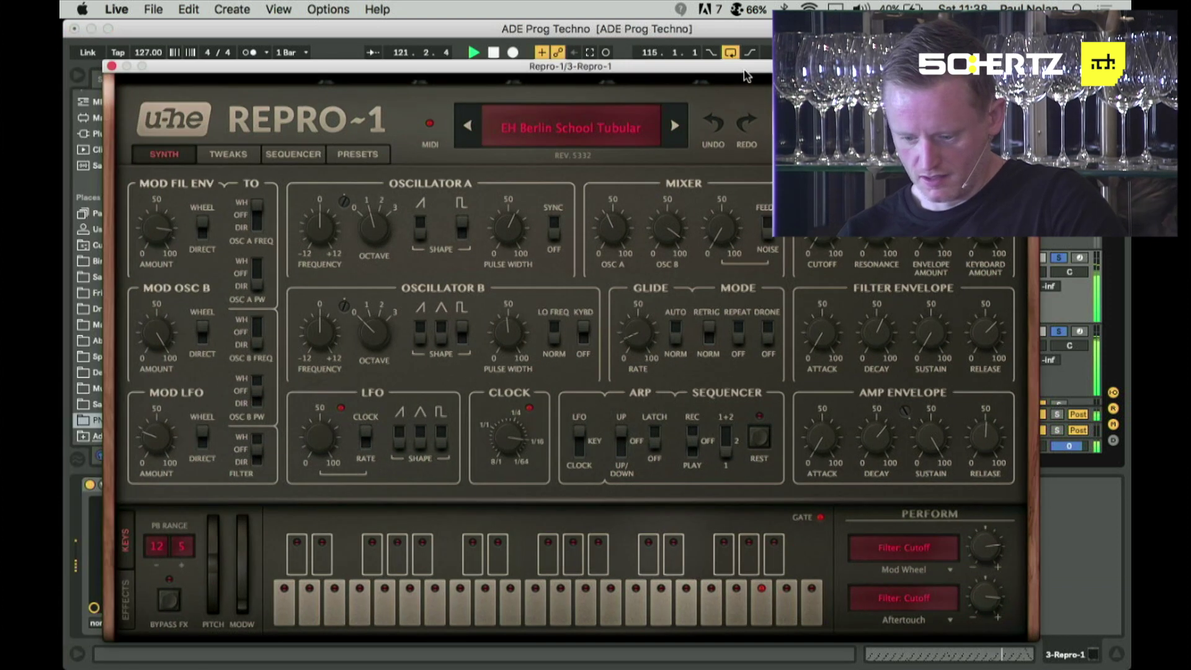
left_click_drag(453, 58, 572, 65)
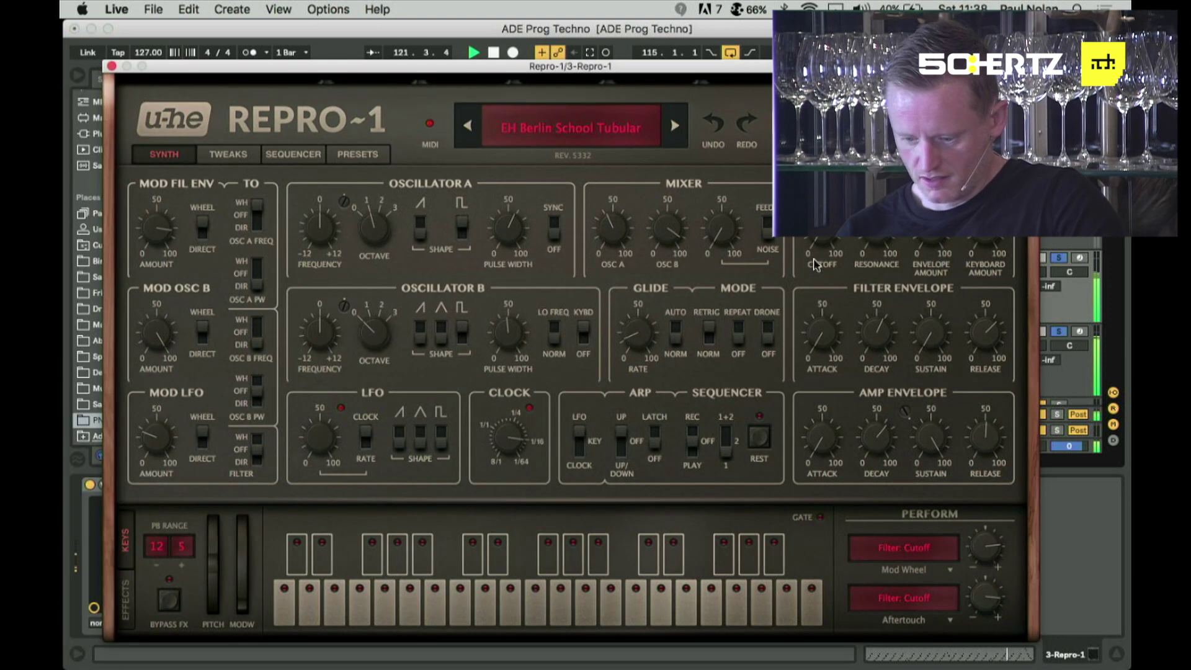
- Sweep the filter cutoff of track 3's Repro-1 up to 100 and back to 0, with filter envelope amount at 57
left_click_drag(931, 226, 931, 224)
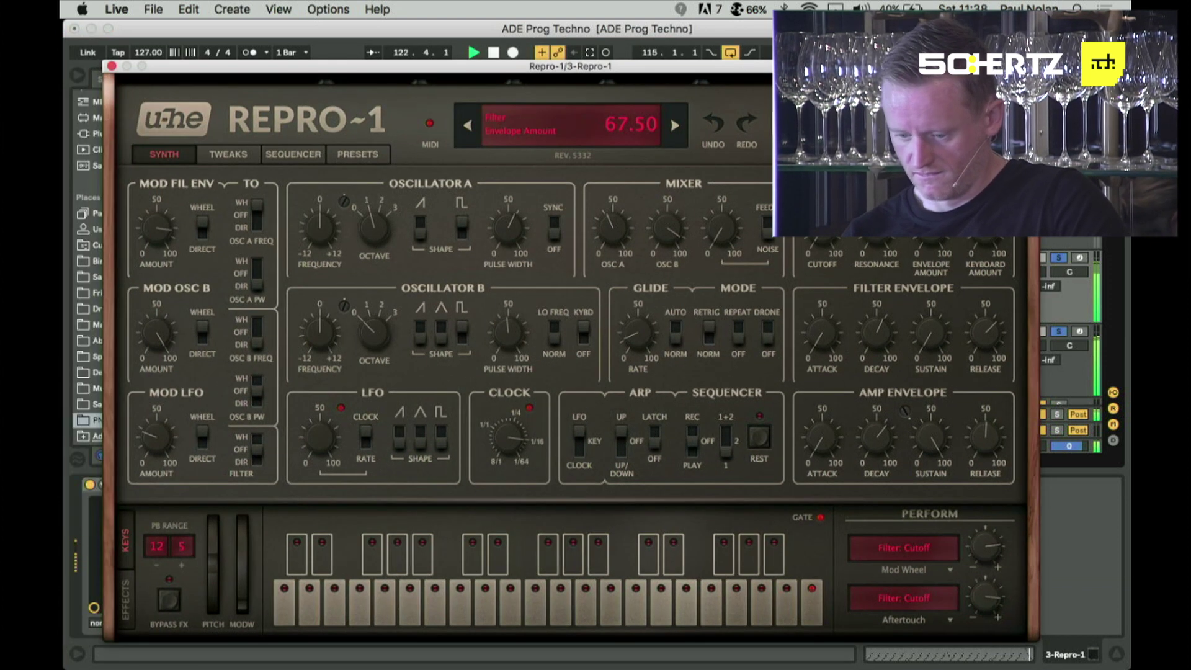
mouse_move(822, 226)
left_mouse_down()
mouse_move(823, 239)
mouse_move(822, 205)
left_mouse_up()
key("XF86AudioRaiseVolume")
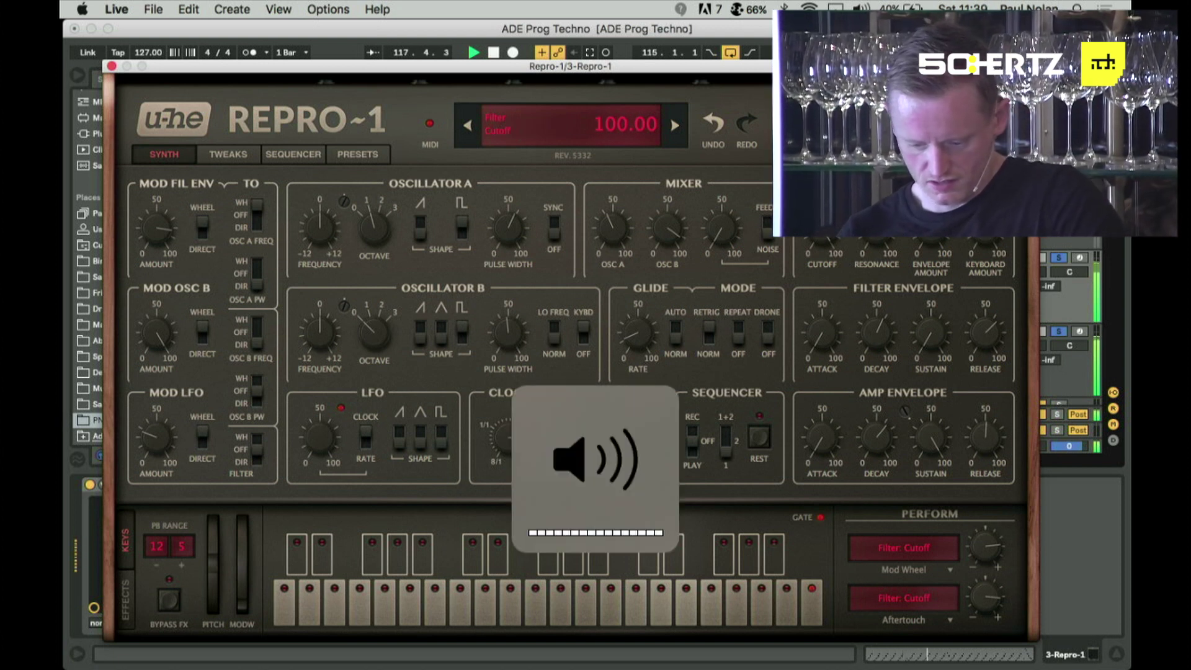
left_click(923, 242)
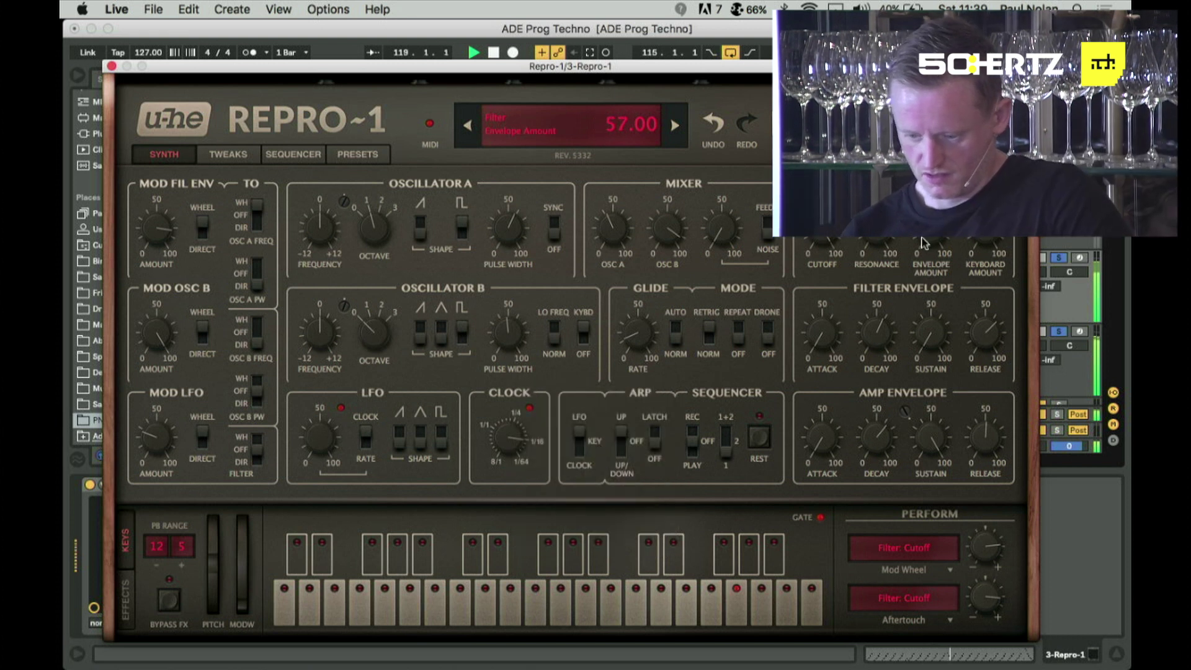
left_click_drag(822, 223, 835, 402)
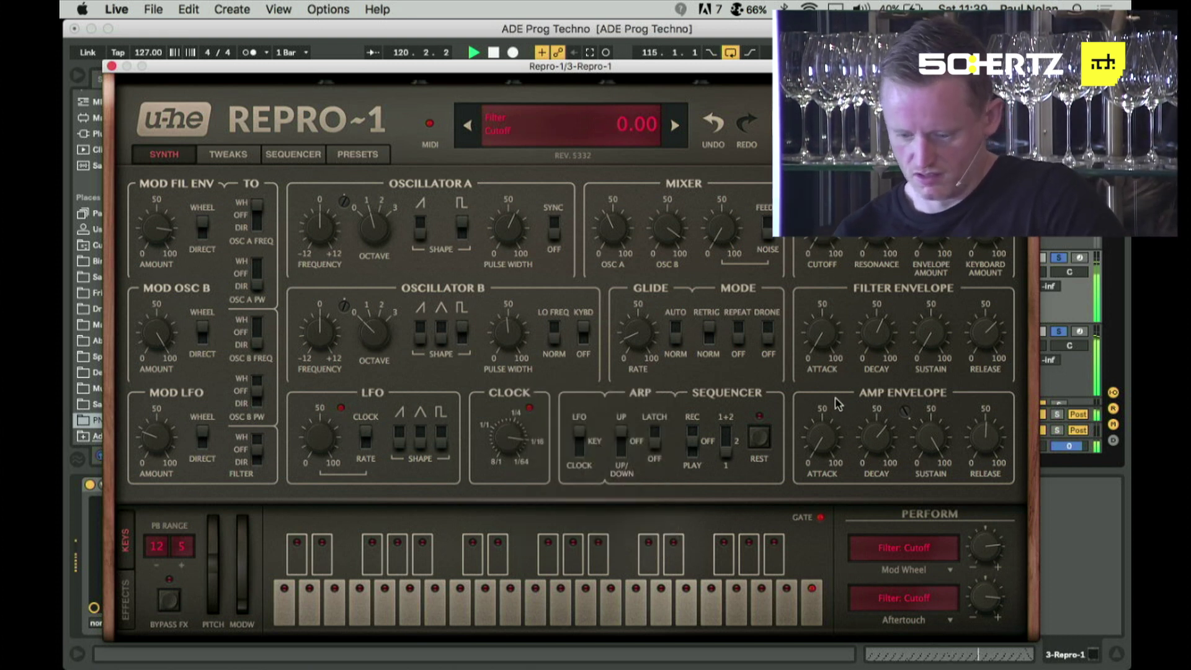
left_click(111, 66)
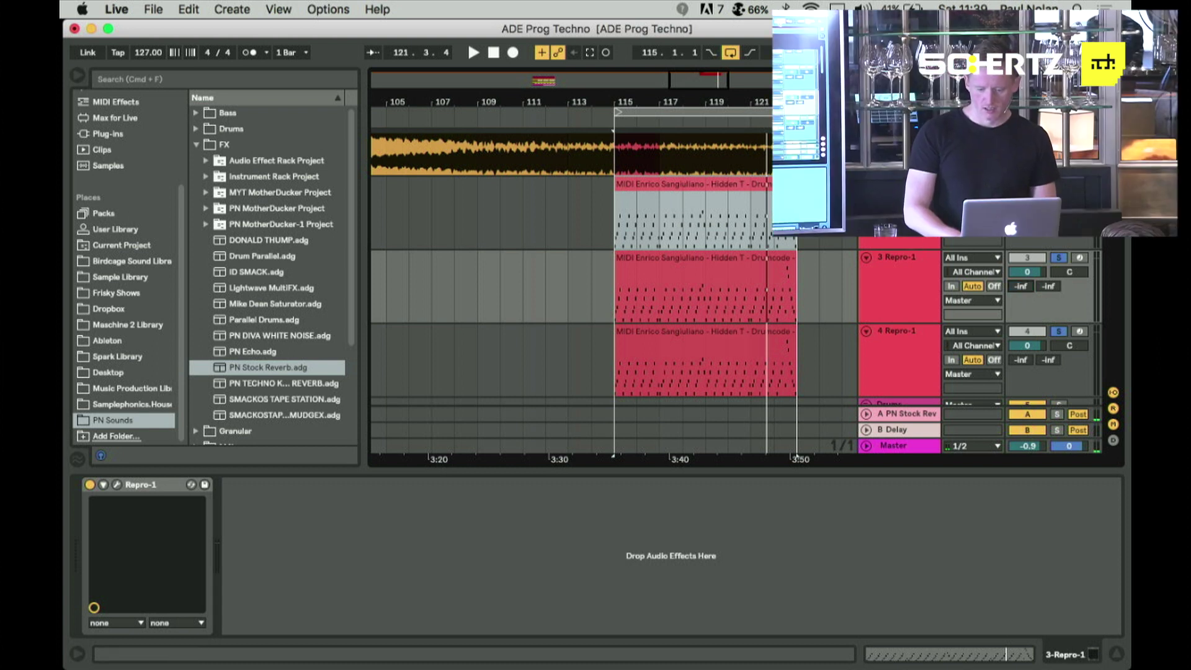
- Show the arrangement's automation lanes and remove the Delay device from return track B
key("a")
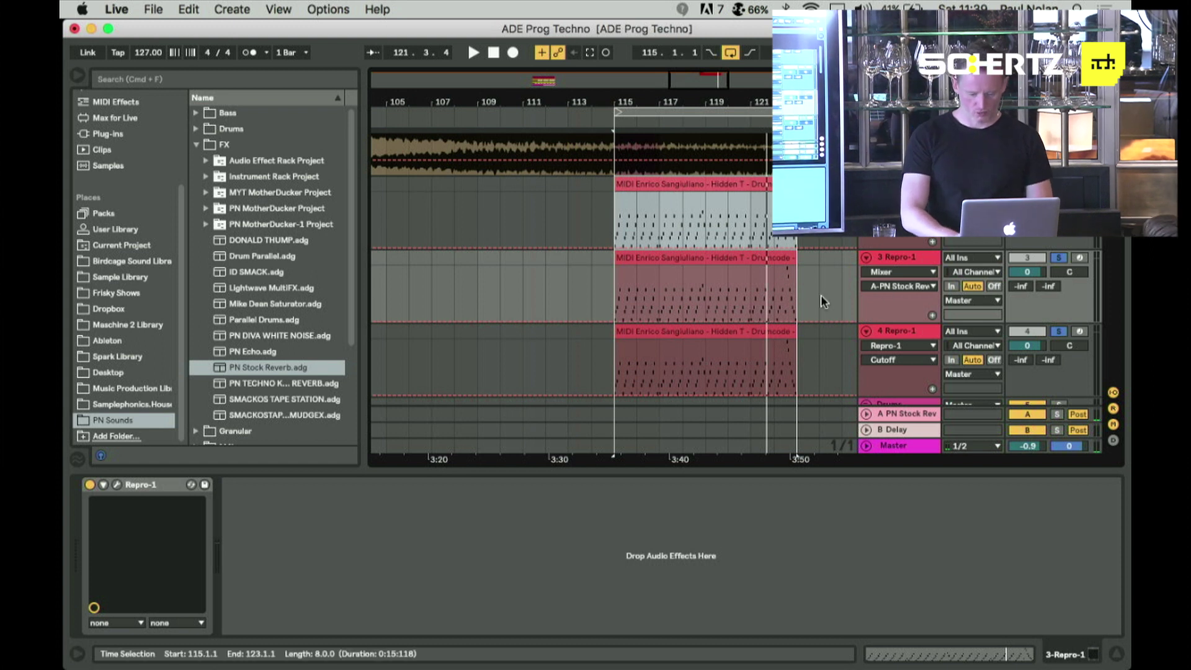
left_click(911, 436)
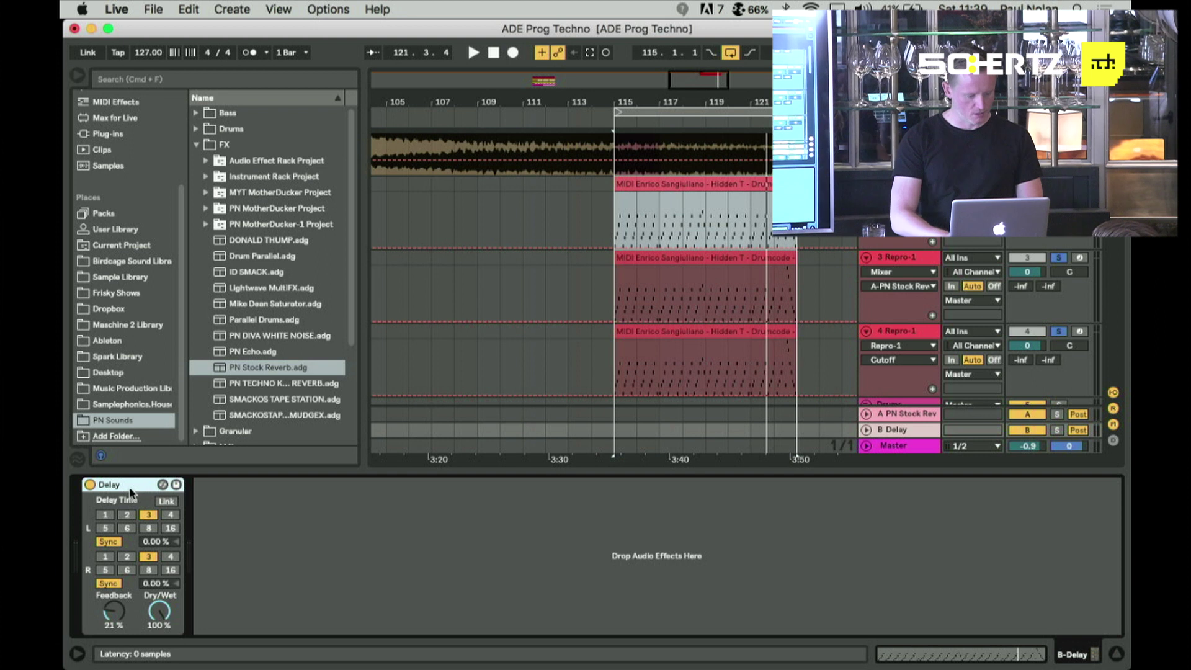
key("Delete")
- Load the Echo audio effect on return track B with dry/wet at 100% and reverb at 33%
scroll(120, 138, "up", 5)
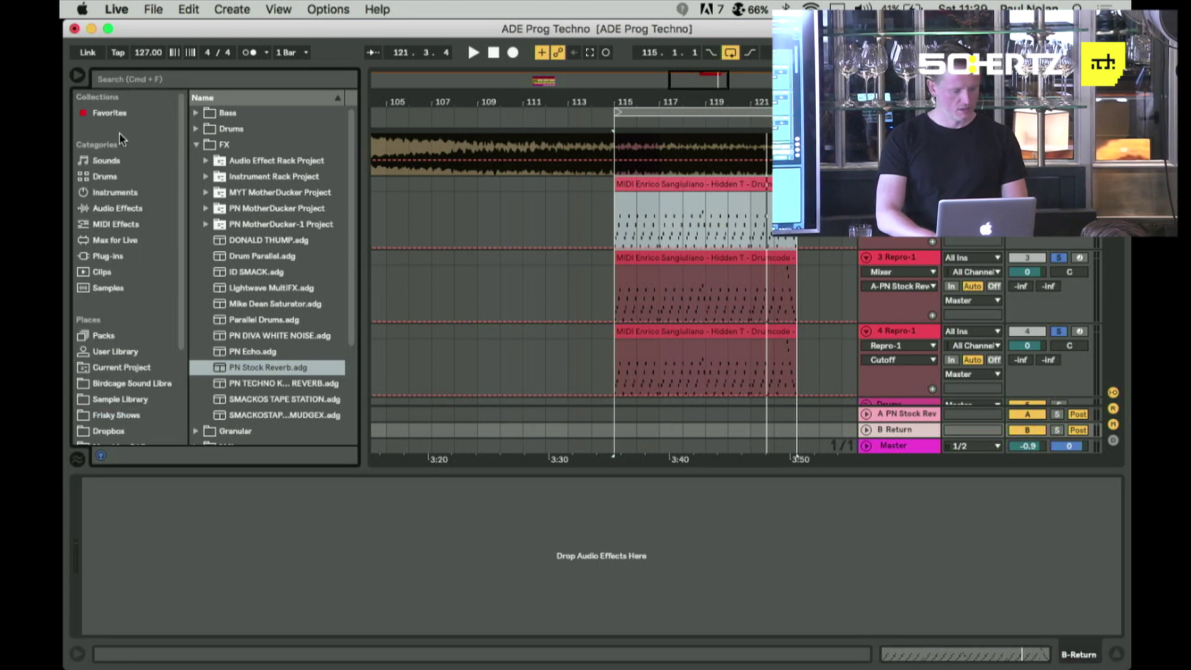
left_click(118, 208)
double_click(228, 287)
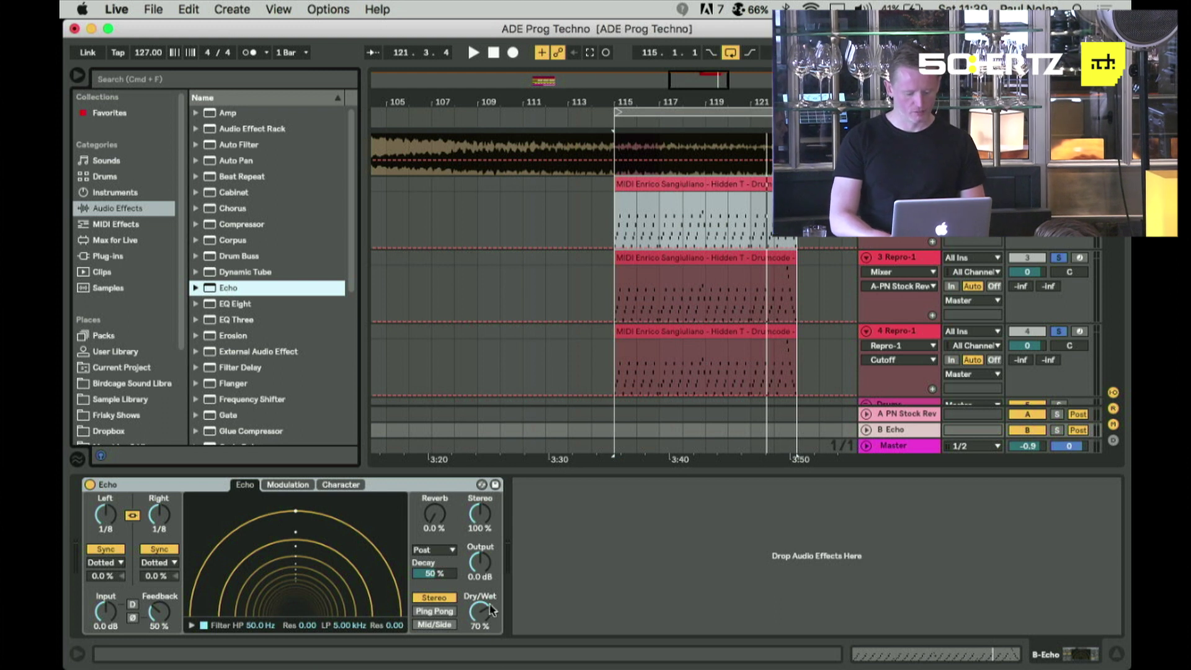
left_click_drag(491, 609, 490, 590)
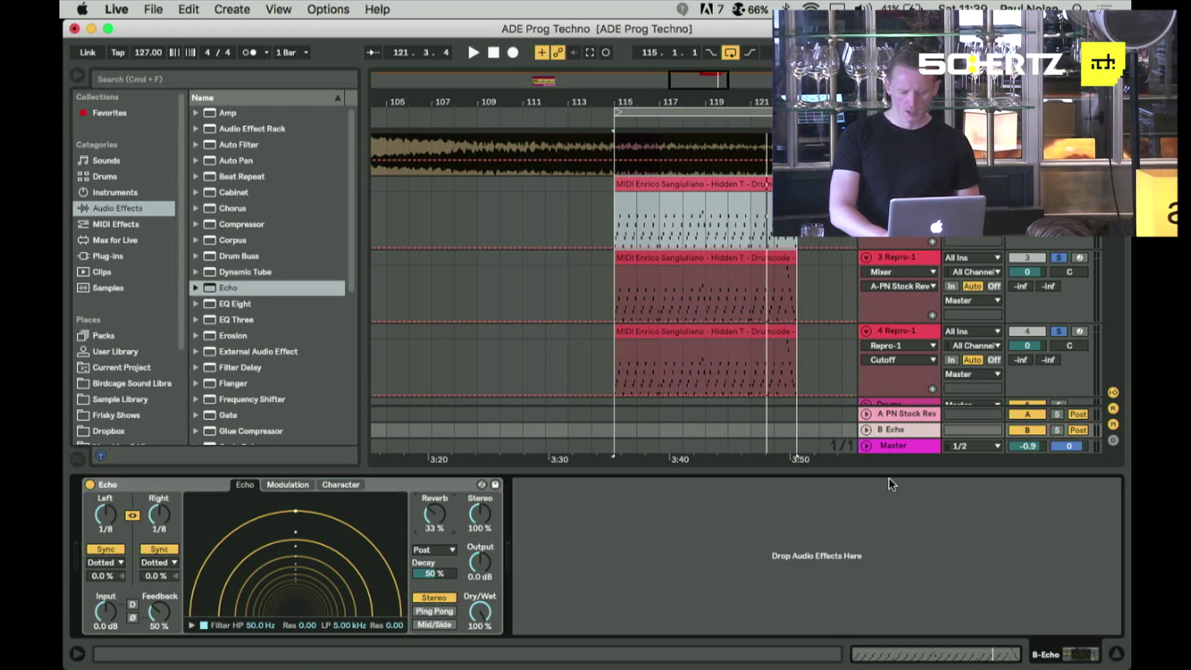
- Draw automation raising track 3's PN Stock Reverb send over the last half of bar 122
scroll(730, 139, "up", 3)
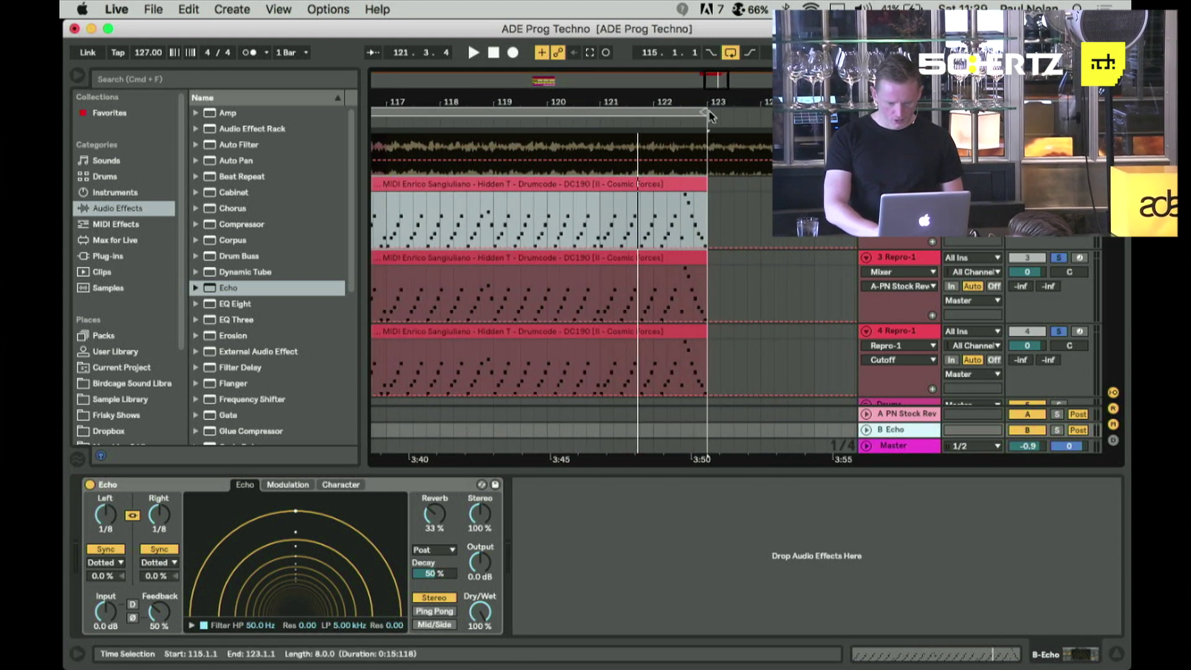
left_click_drag(706, 95, 705, 134)
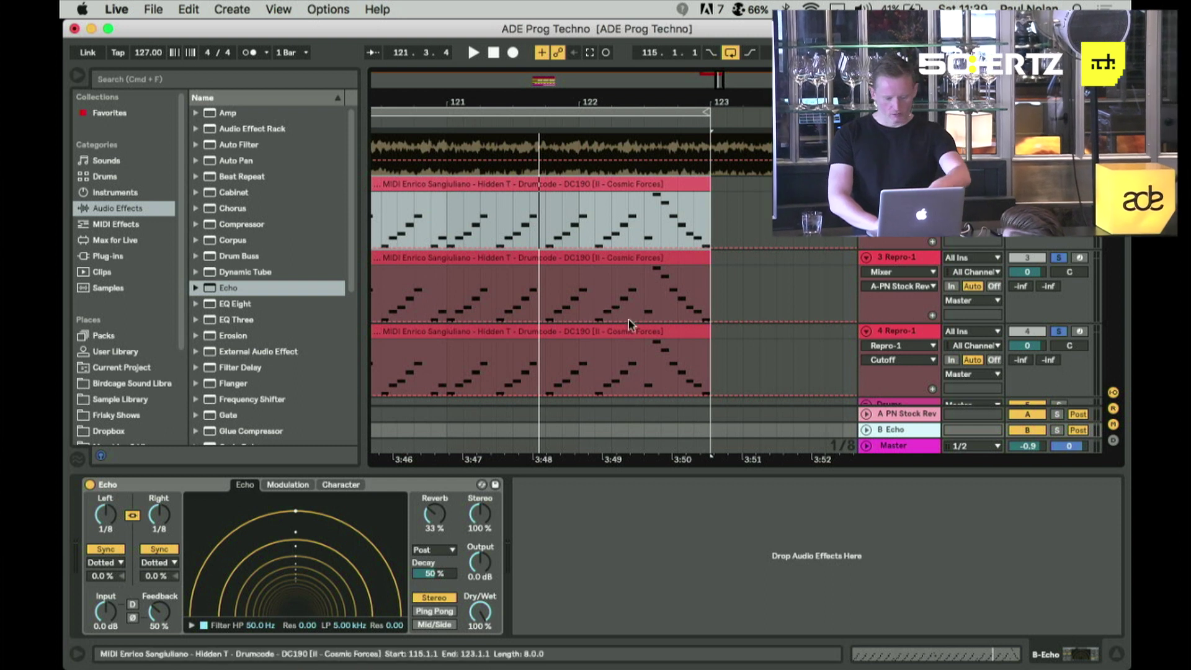
key("b")
mouse_move(667, 294)
left_mouse_down()
mouse_move(663, 255)
mouse_move(701, 254)
mouse_move(695, 271)
left_mouse_up()
key("minus")
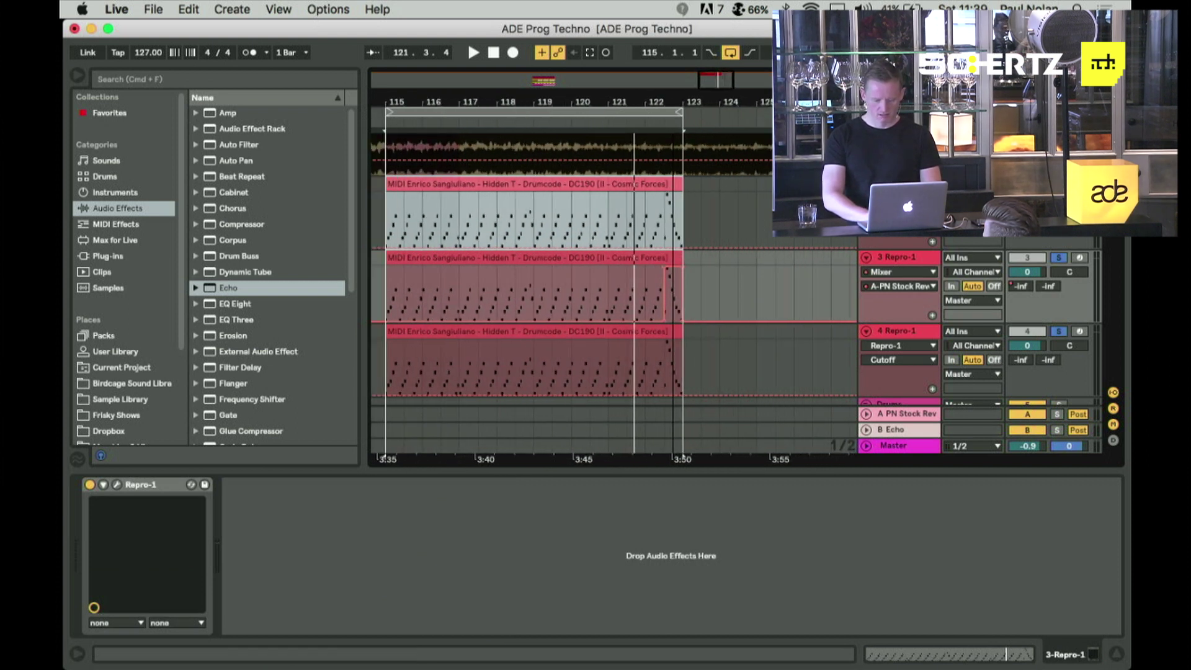
- Draw automation raising track 3's Echo send over the last half of bar 122 and play the loop briefly
left_click(685, 315)
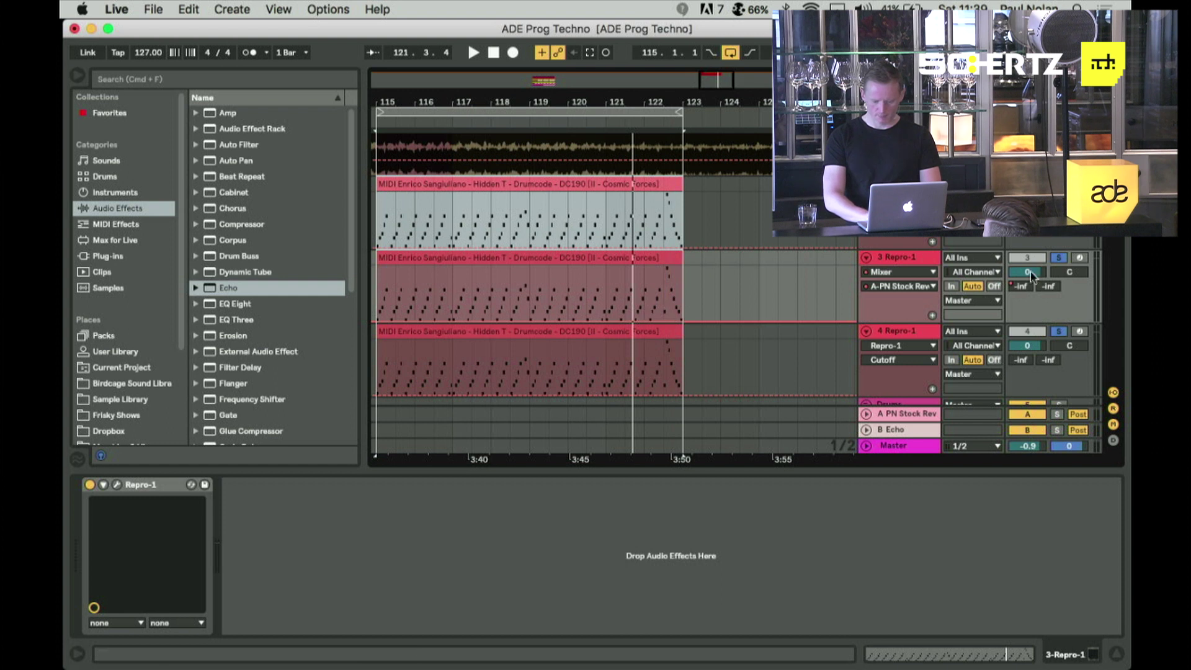
left_click(1055, 285)
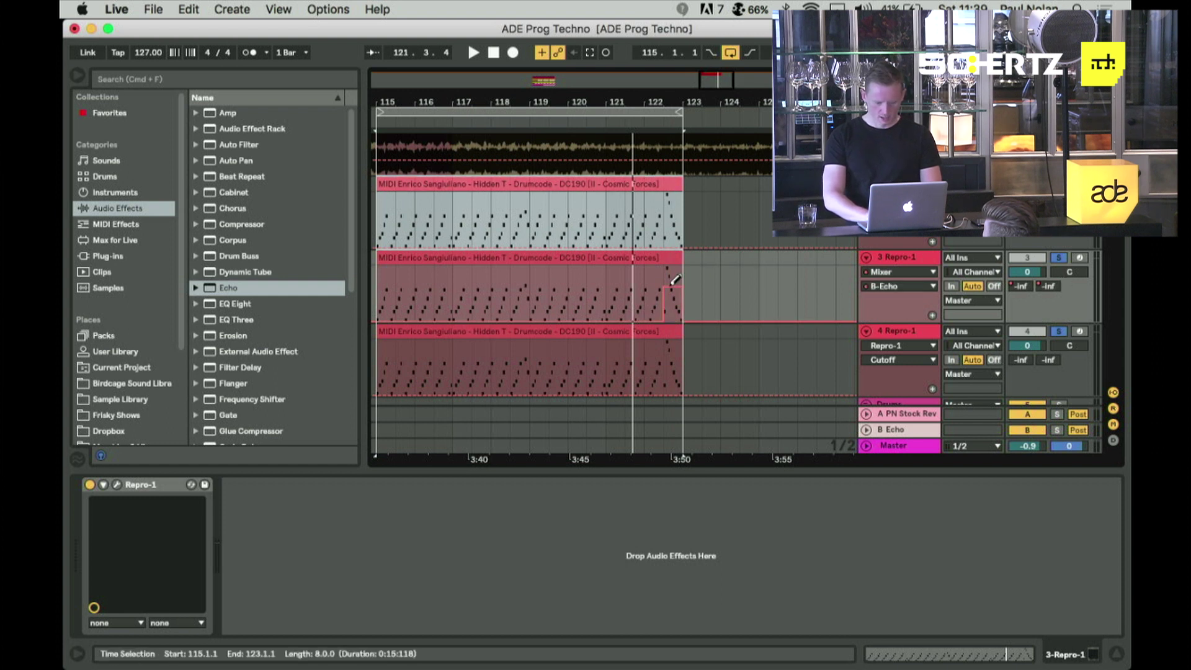
left_click(567, 118)
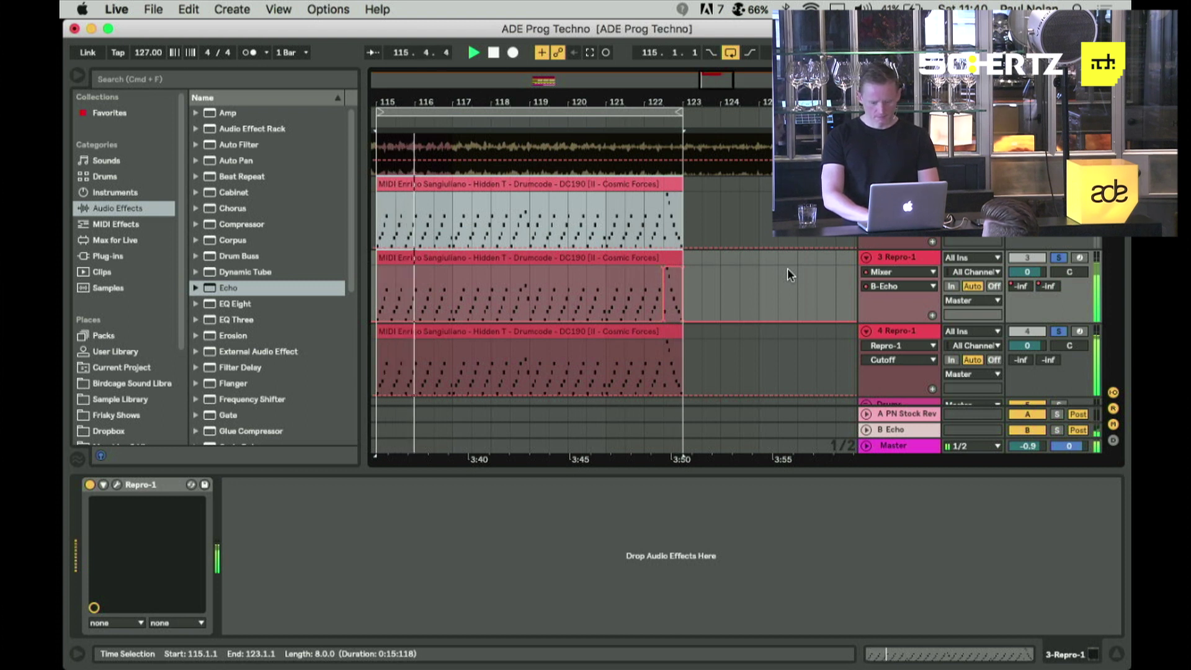
key("space")
- Set the filter of the Echo on return track B to a 93.7 Hz high-pass and a 14.4 kHz low-pass
left_click(900, 433)
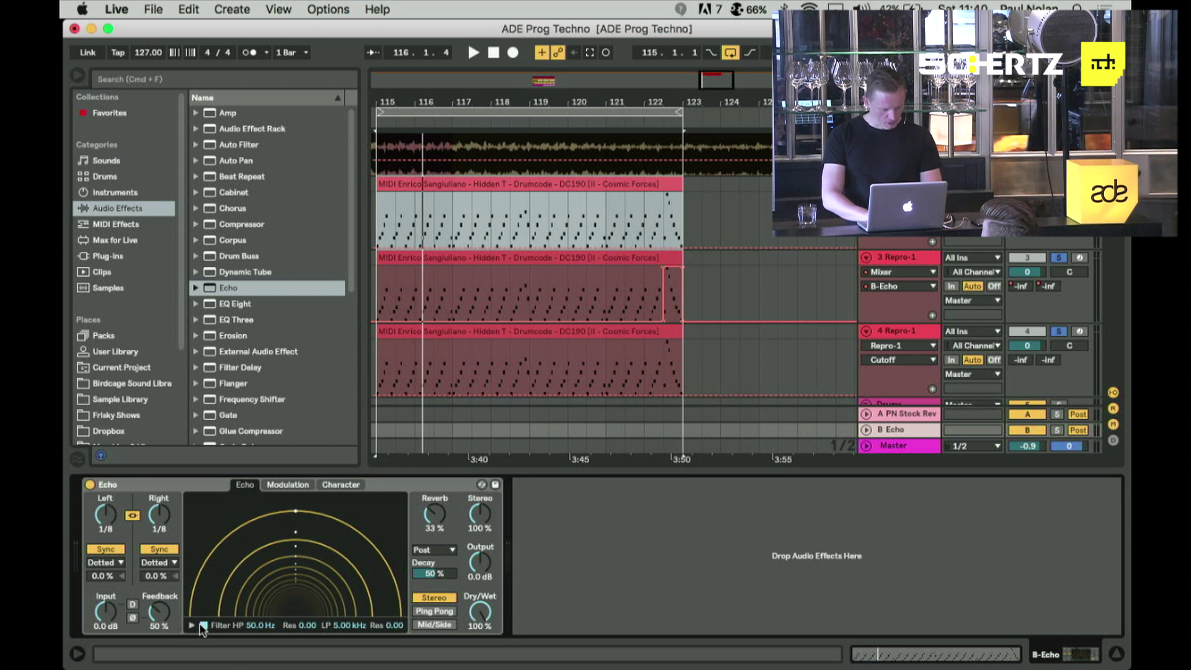
left_click(201, 626)
left_click_drag(361, 611, 391, 612)
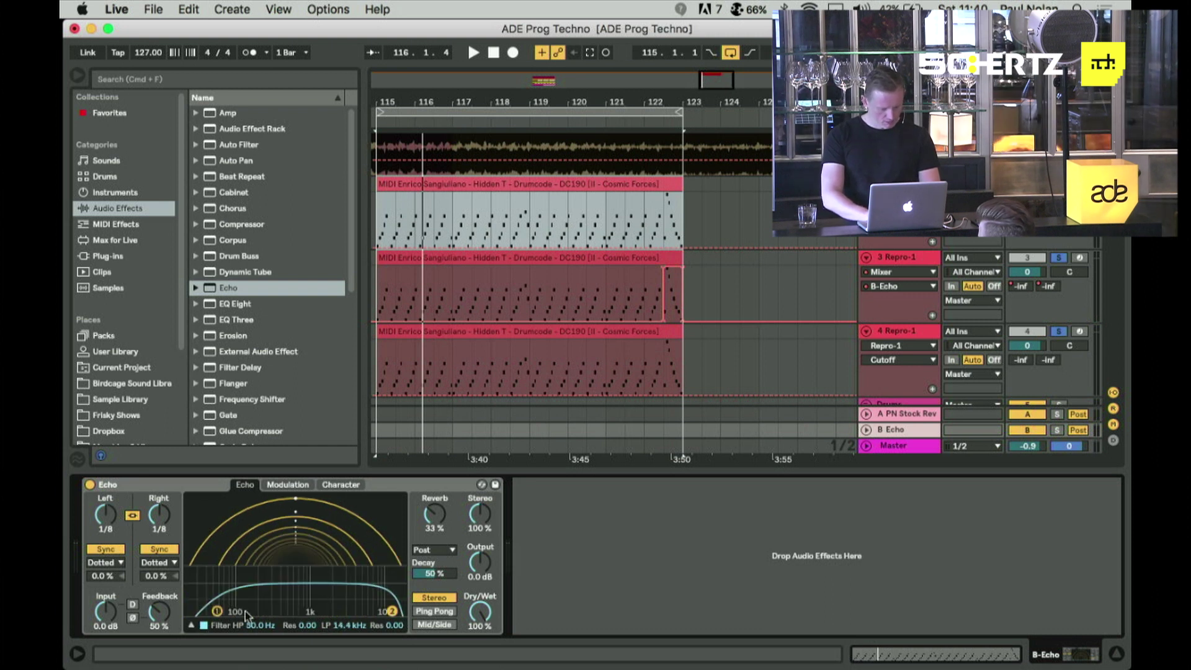
left_click_drag(218, 611, 237, 613)
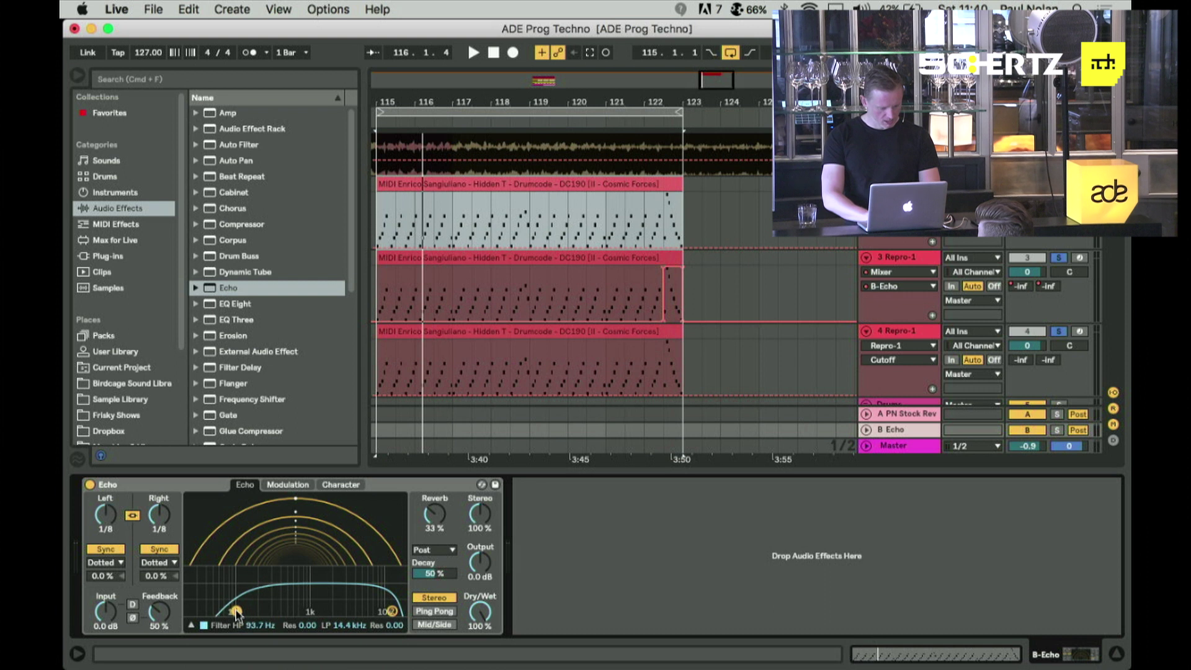
- Loop the last two bars of the clip on track 3, from bar 121 to 123, and play them
left_click_drag(608, 273, 679, 291)
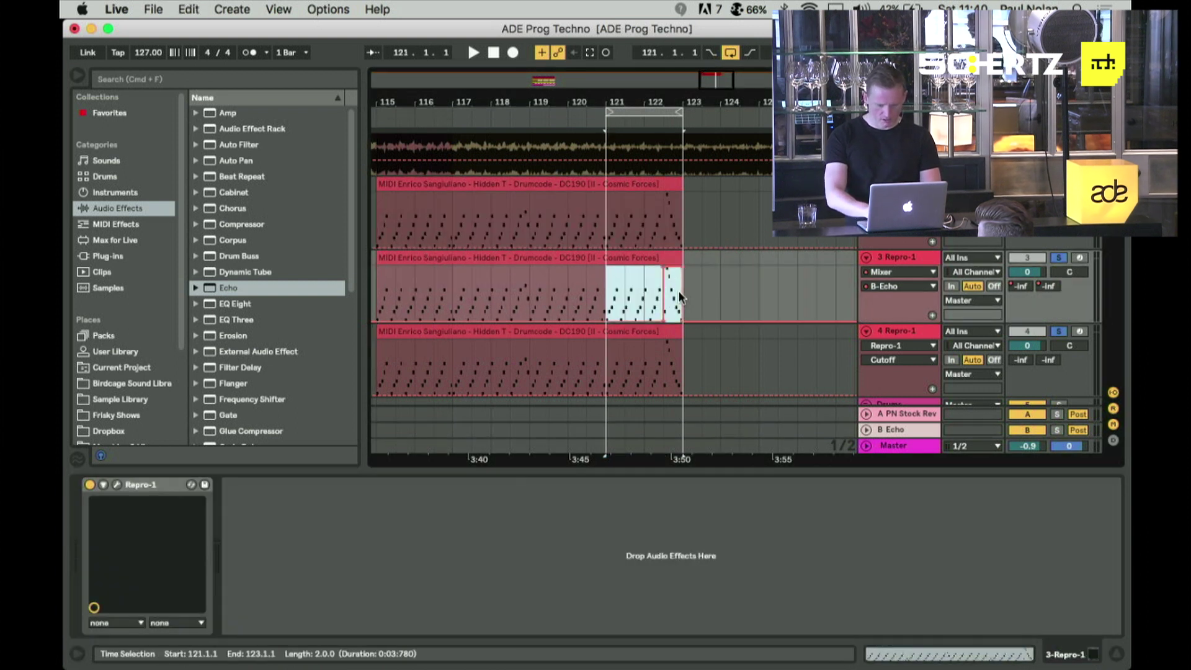
key("space")
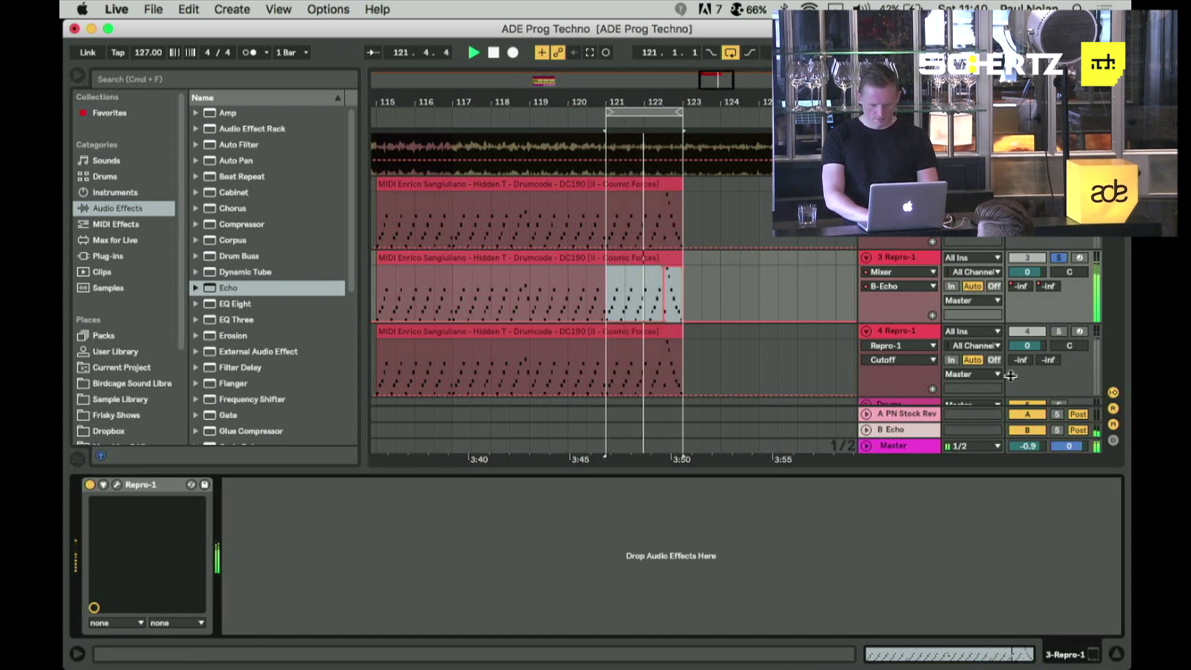
- Set the feedback of the Echo on return track B to 62 % while the loop plays, and stop playback
left_click(912, 428)
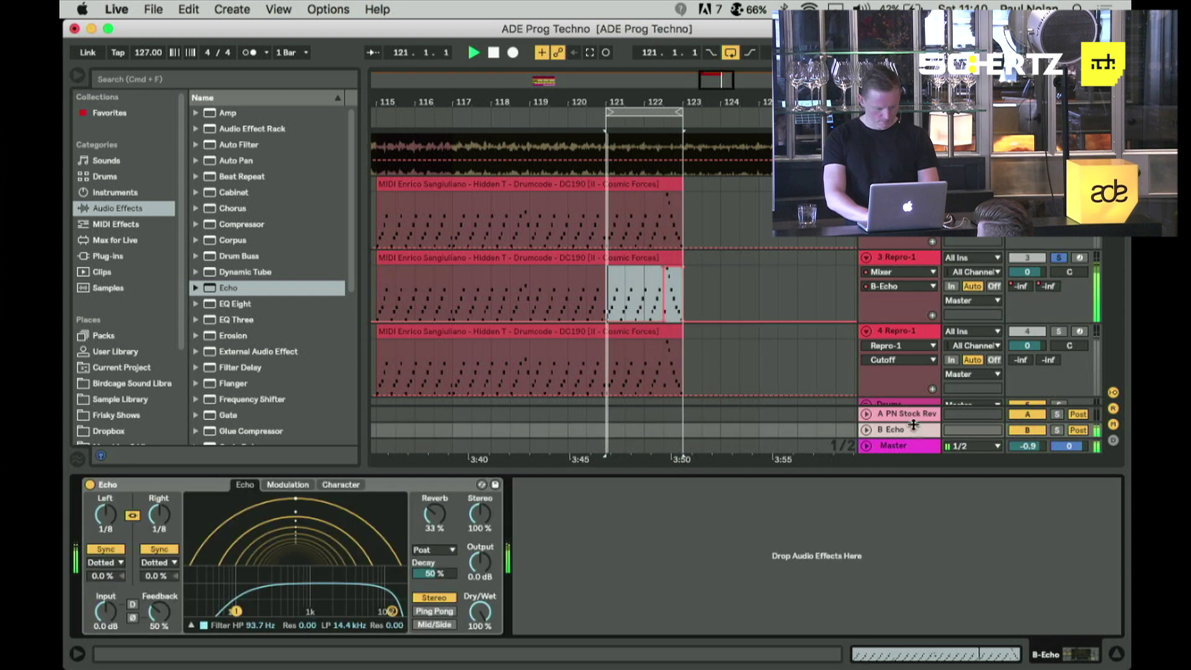
left_click_drag(159, 611, 159, 592)
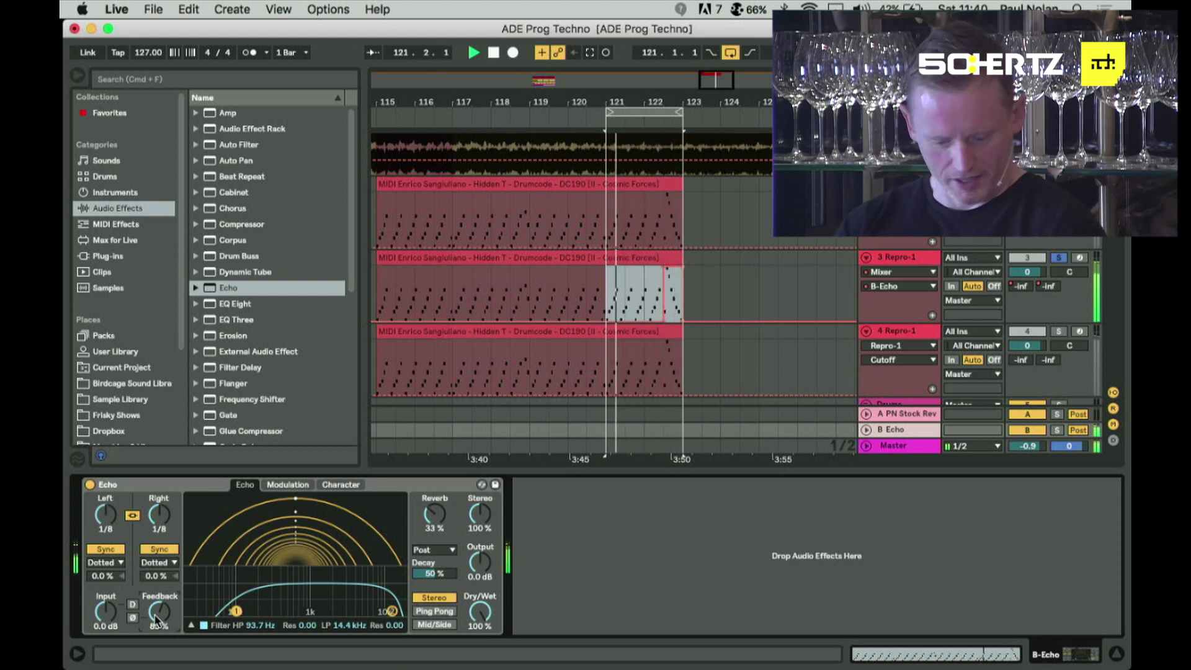
mouse_move(156, 617)
left_mouse_down()
mouse_move(156, 598)
mouse_move(157, 619)
left_mouse_up()
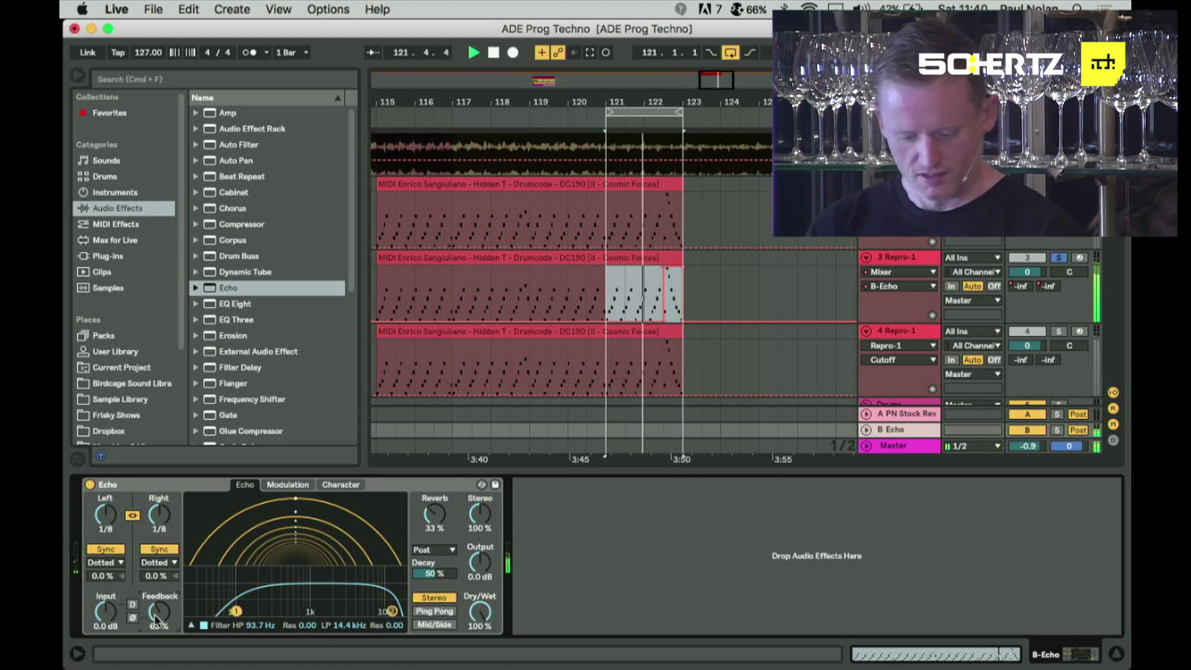
key("space")
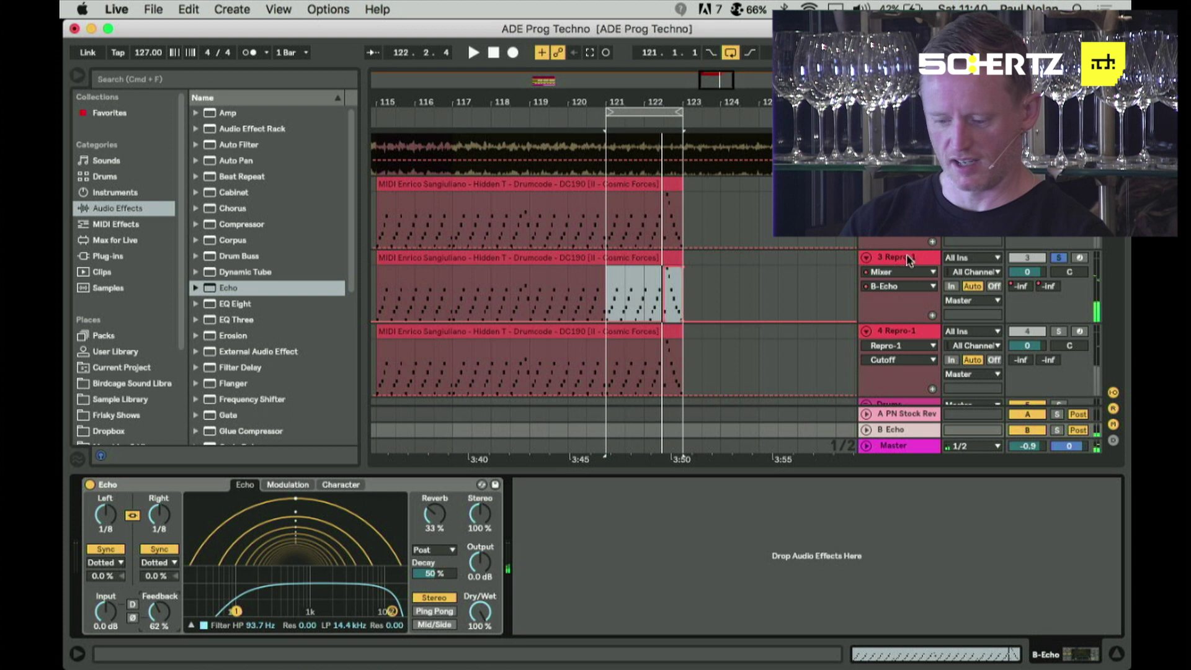
- Open Repro-1 on track 3 and raise its filter envelope amount to 79.50 while playing the loop
left_click(909, 258)
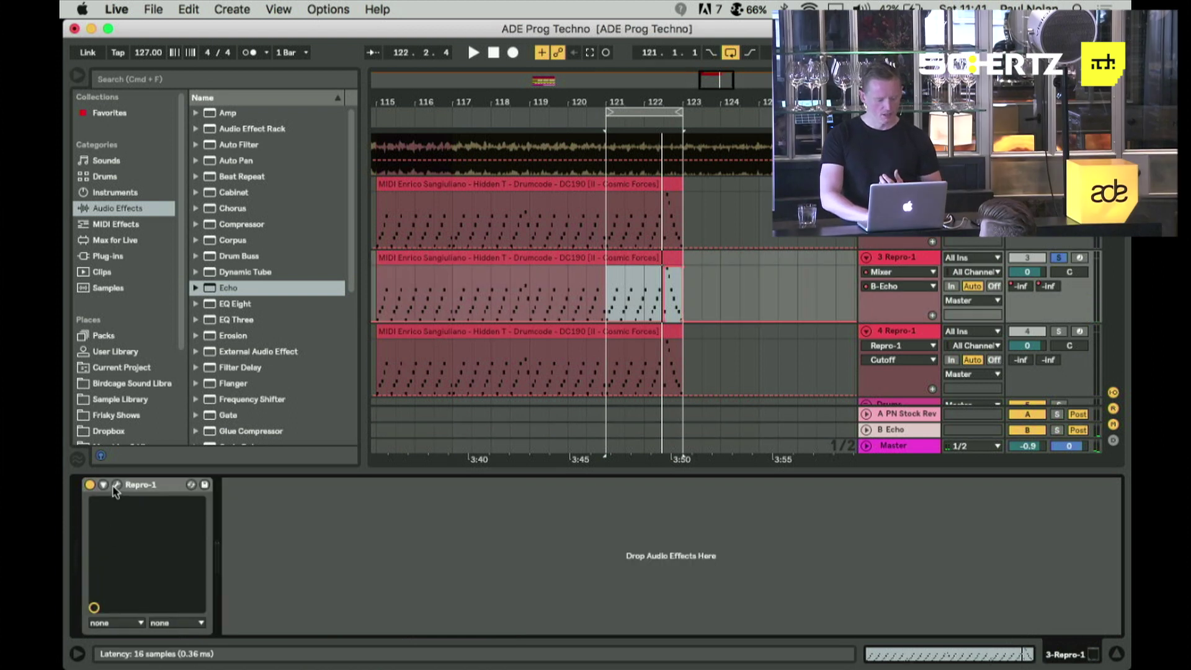
key("super+alt+p")
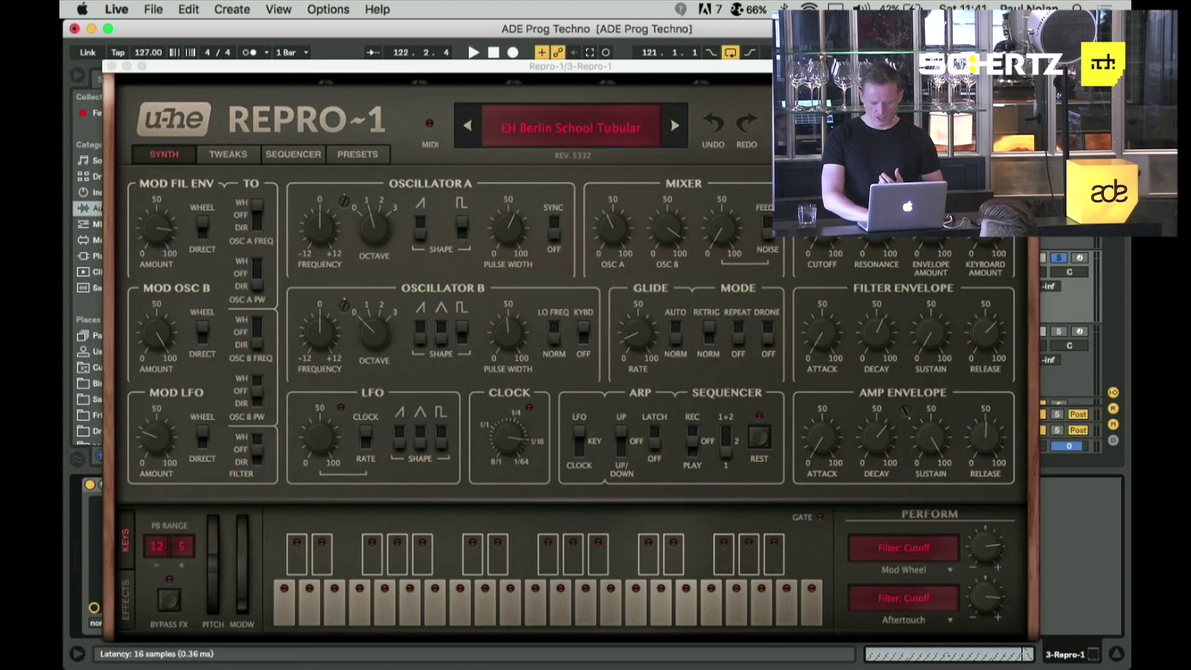
left_click(931, 229)
left_click_drag(931, 228, 931, 219)
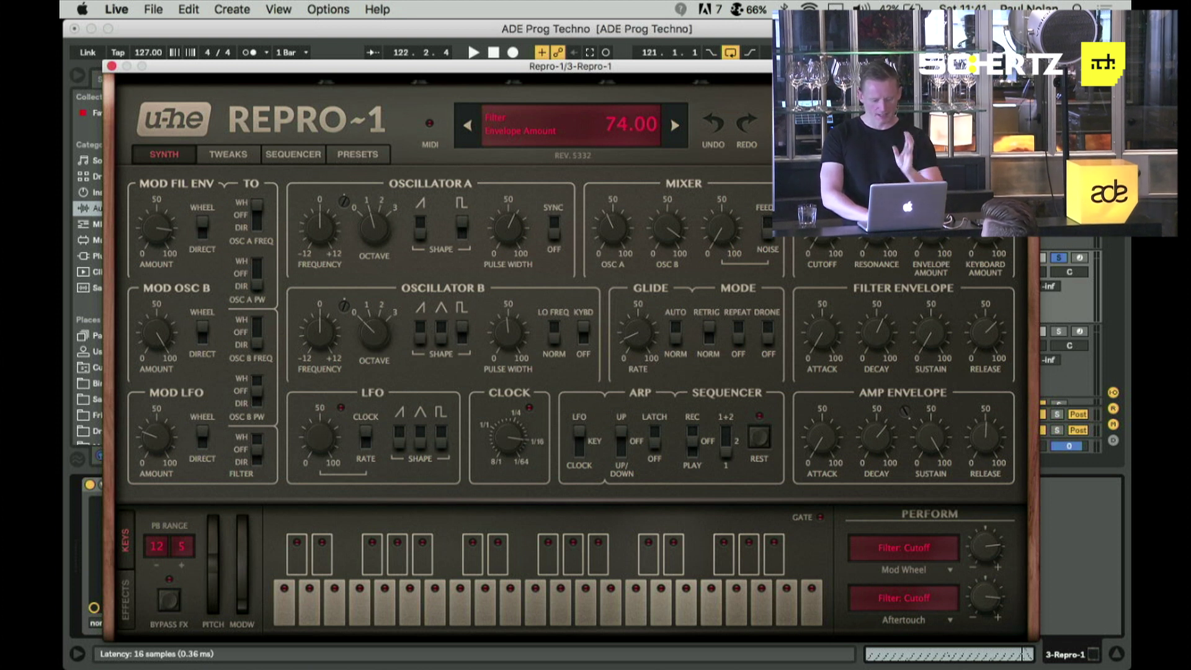
key("space")
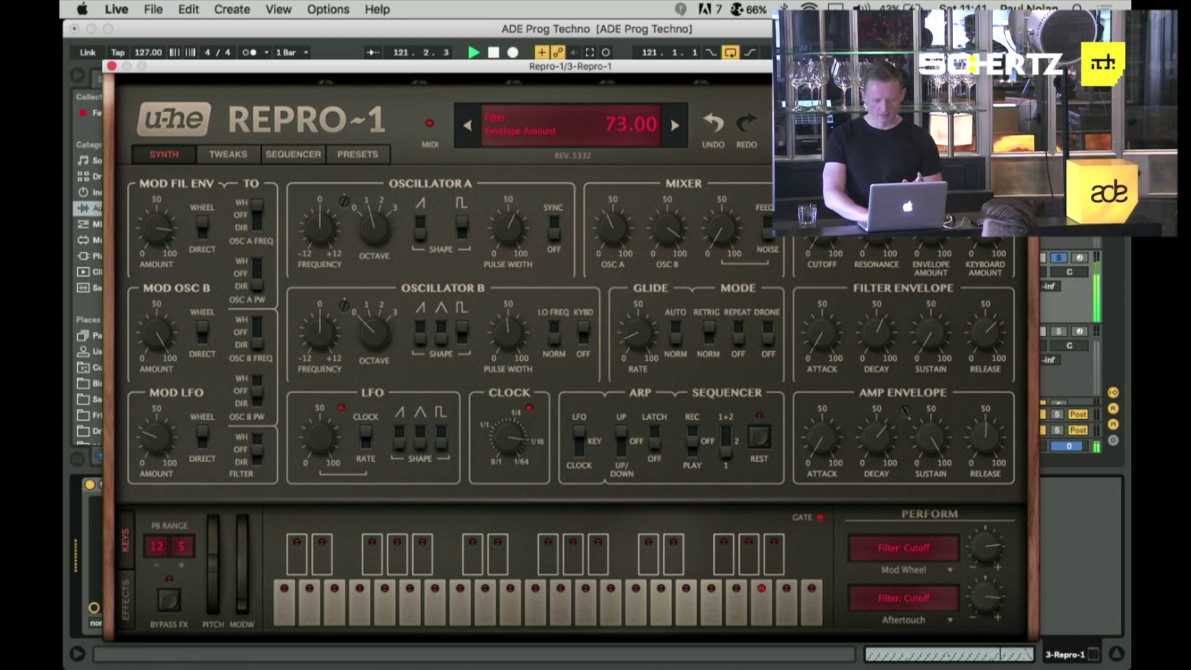
left_click_drag(930, 223, 871, 370)
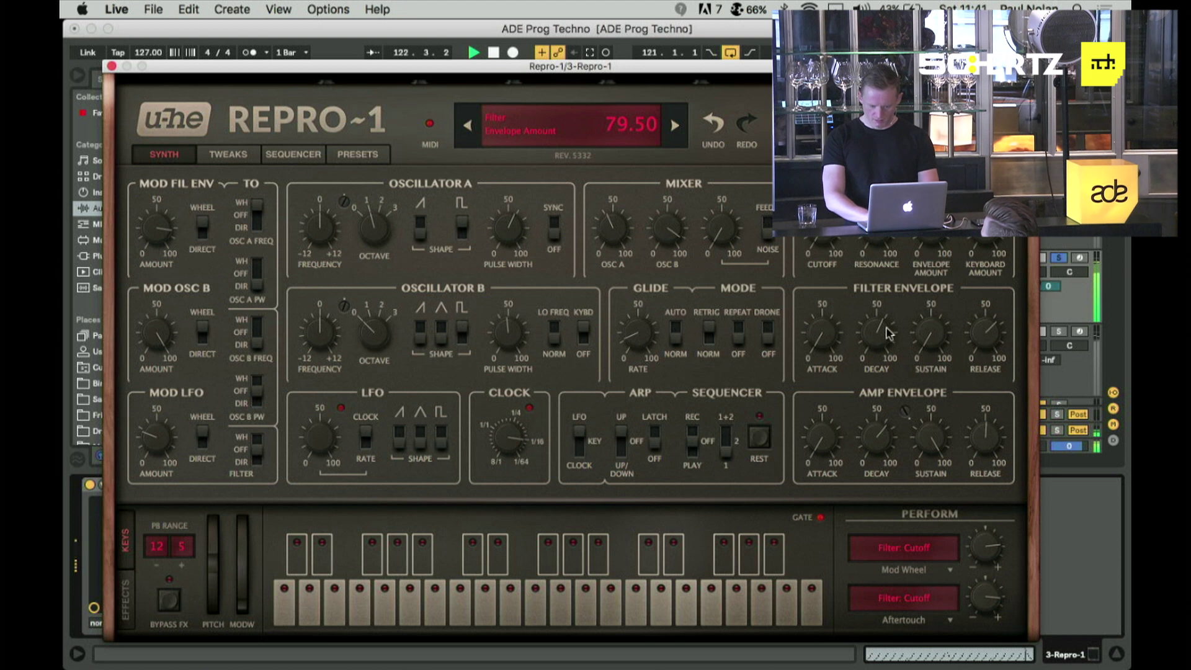
- Set the Repro-1 amp envelope's decay to 56.50 and sustain to 100, and close the synth window
mouse_move(929, 451)
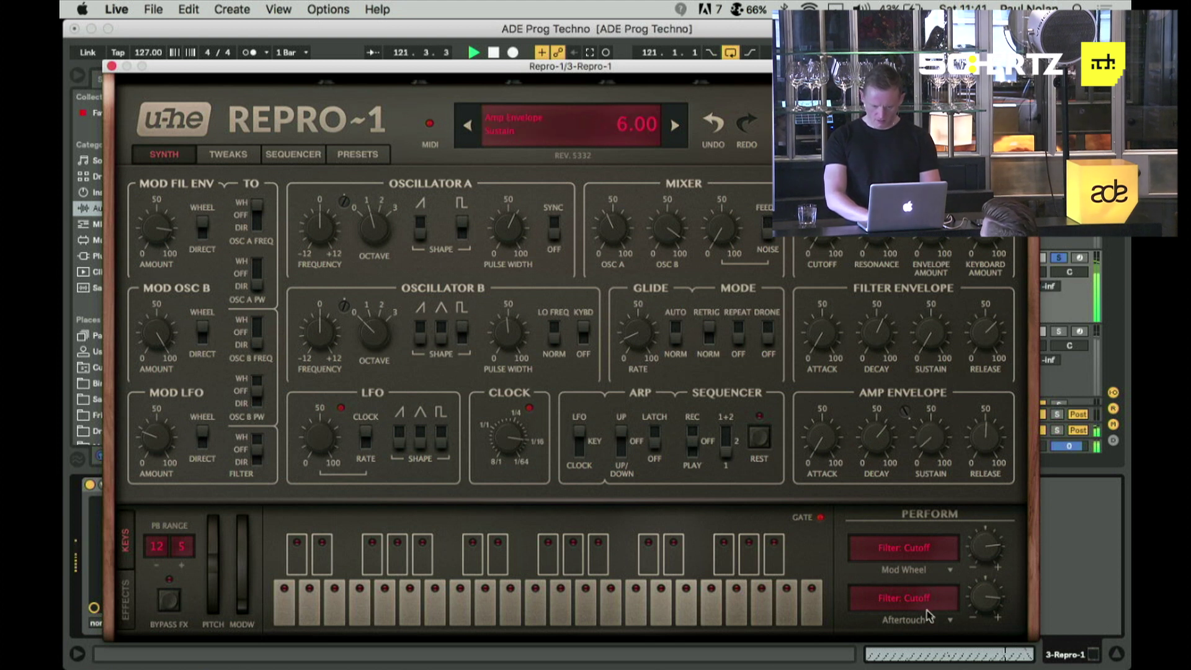
left_click_drag(928, 616, 931, 475)
scroll(871, 455, "up", 2)
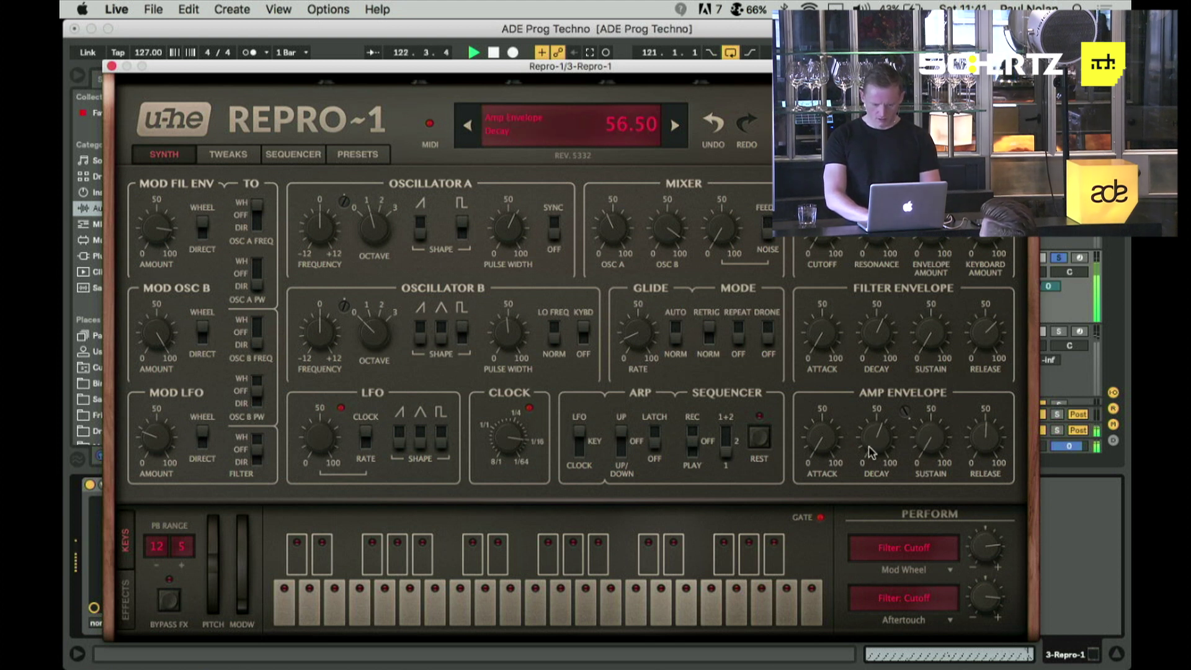
mouse_move(877, 346)
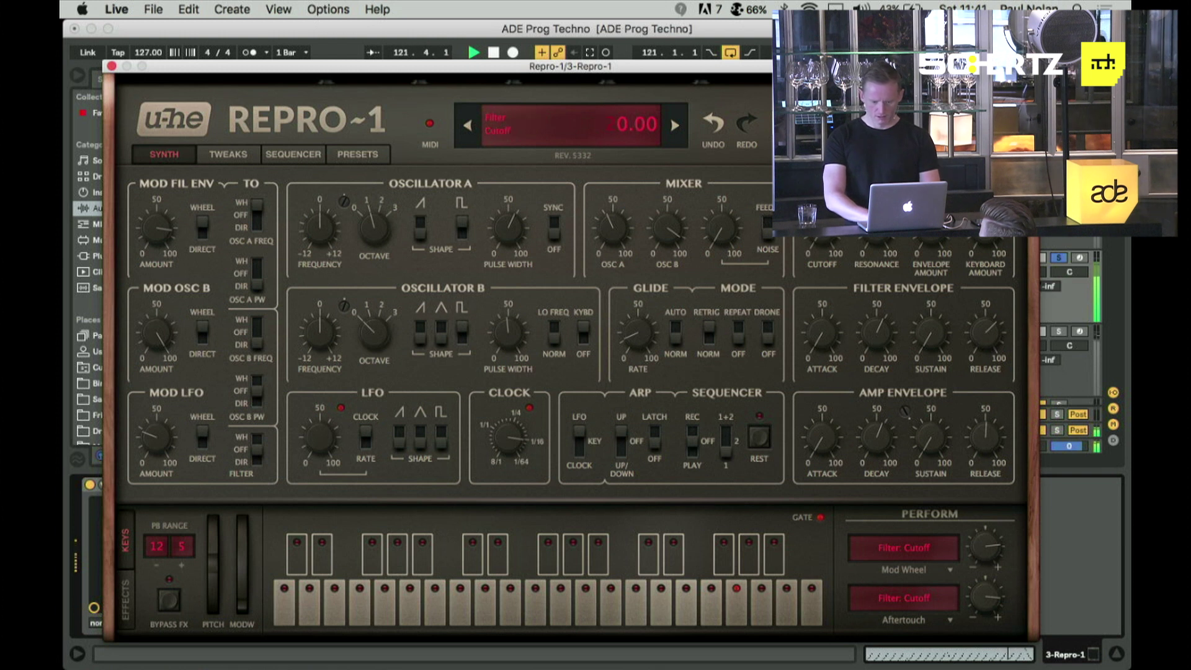
left_click_drag(934, 442, 933, 397)
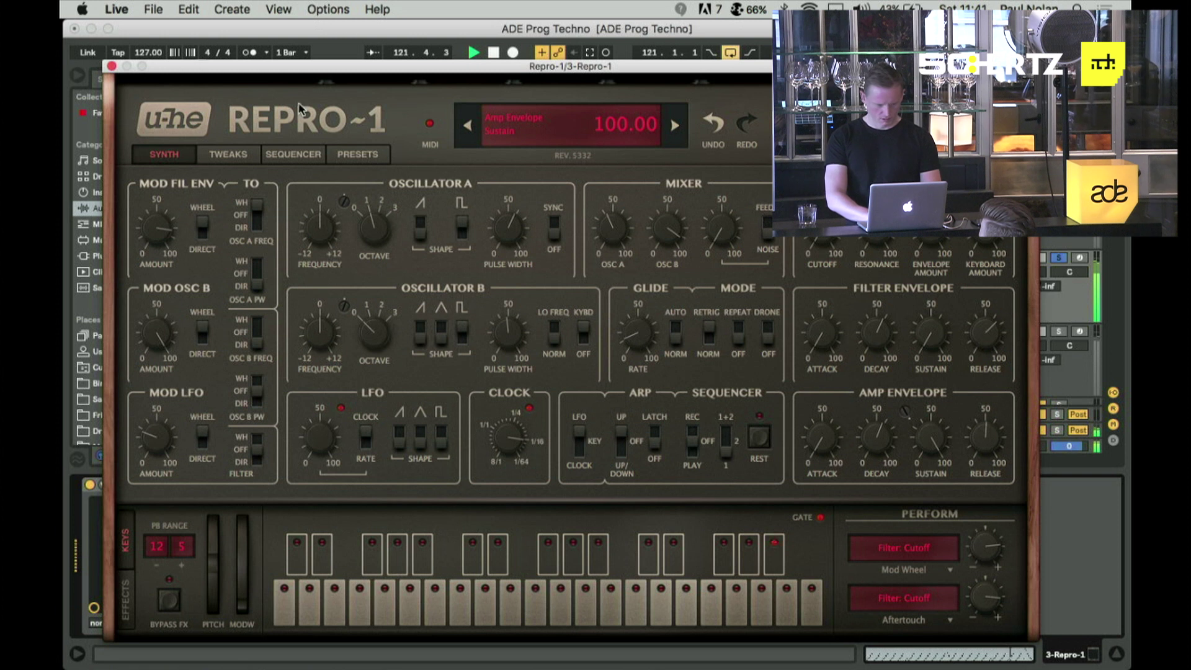
left_click(112, 66)
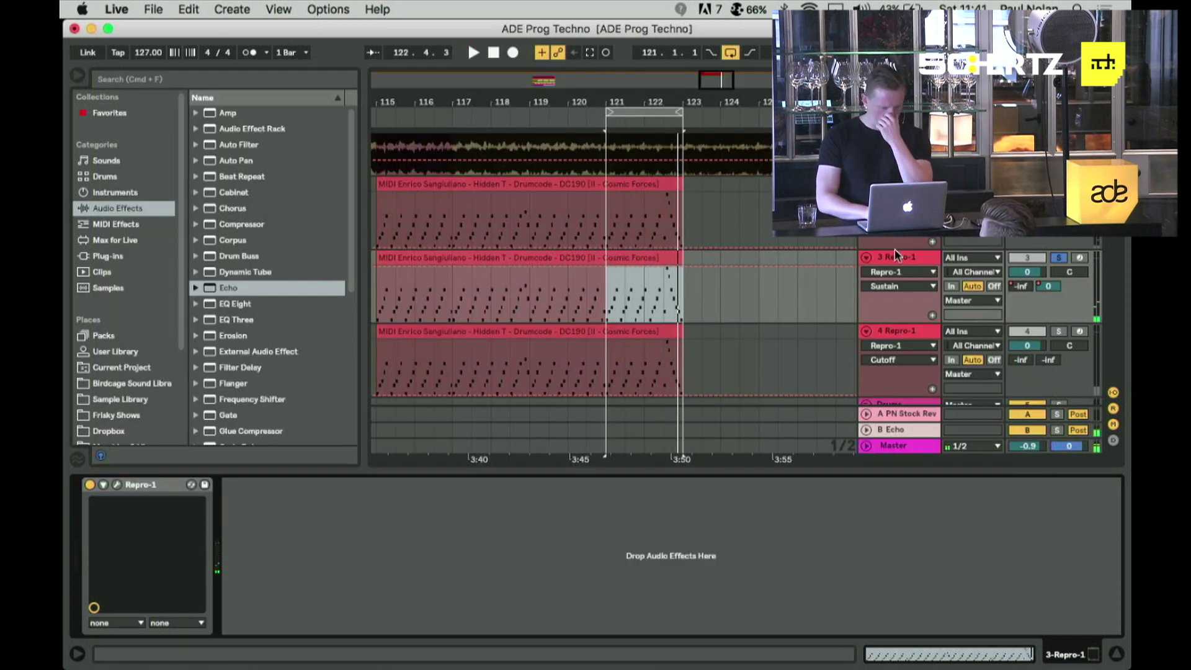
- Switch the left and right delays of the Echo on return track B from tempo sync to free time
scroll(720, 273, "down", 2)
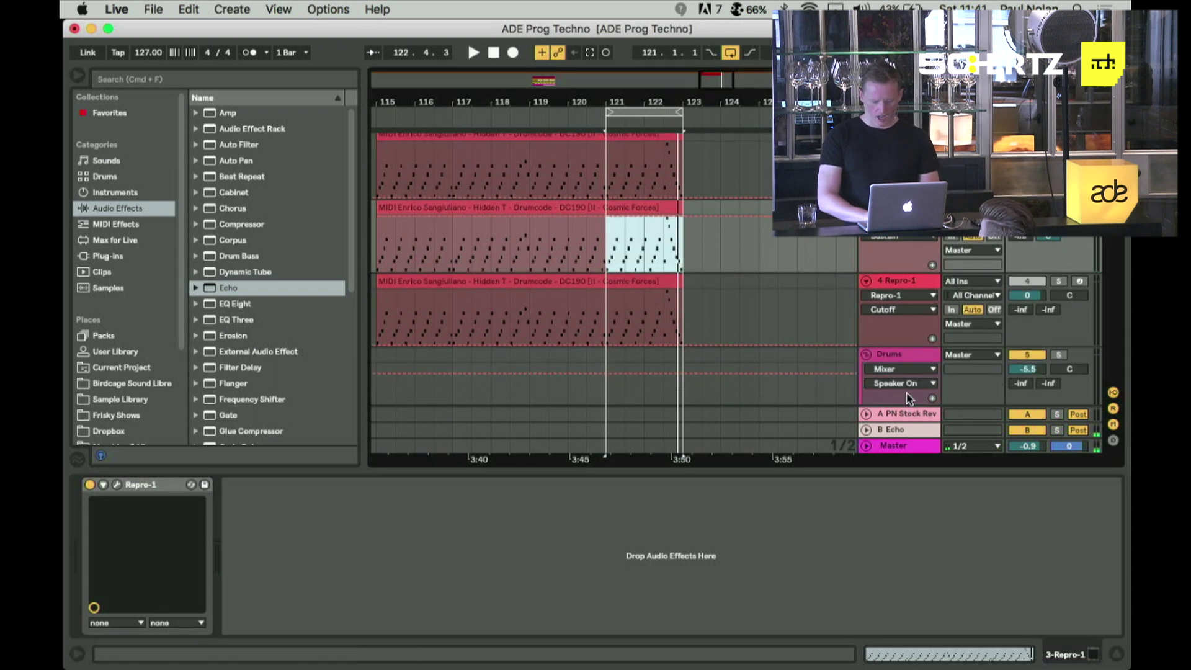
left_click(888, 433)
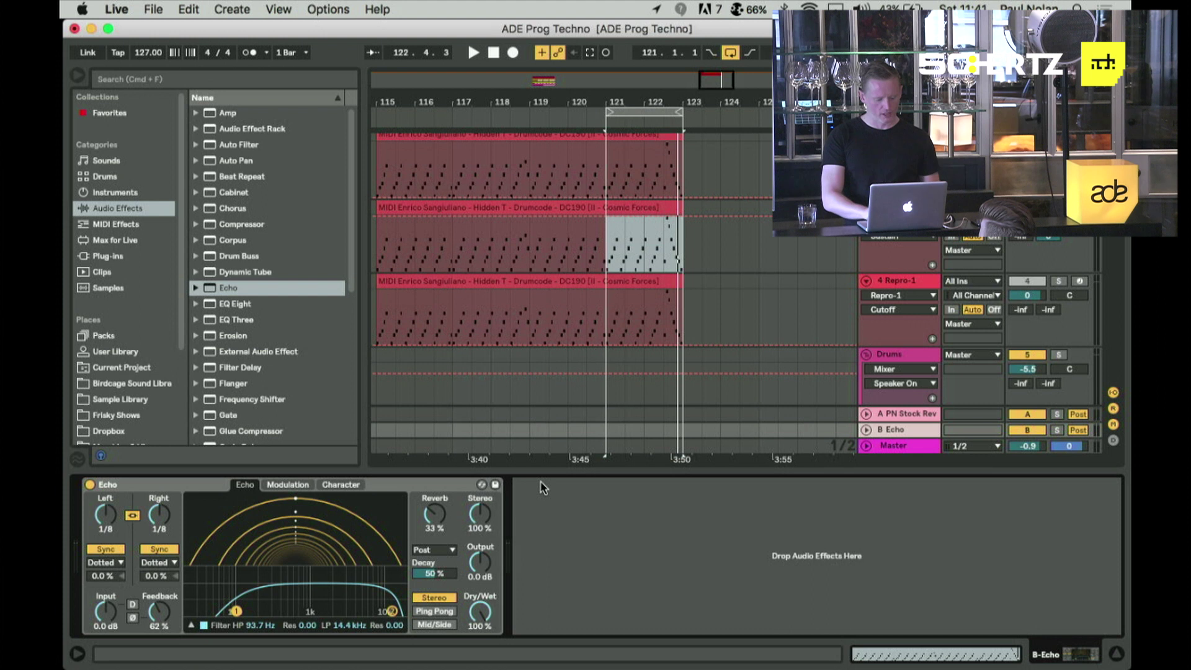
left_click(157, 552)
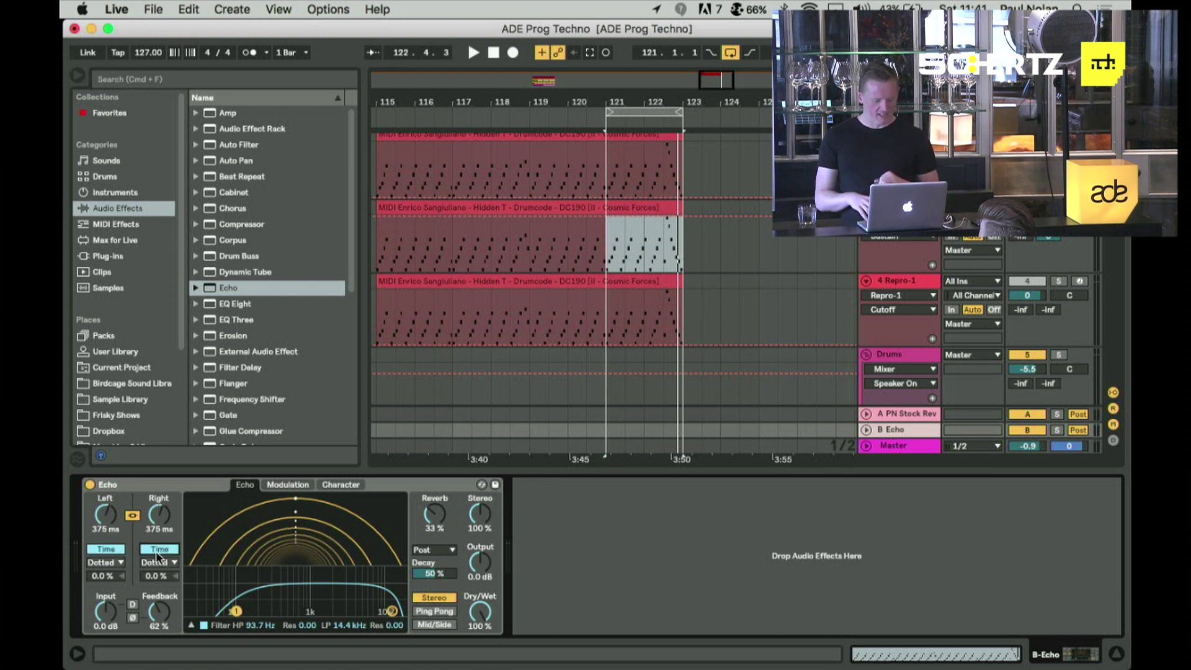
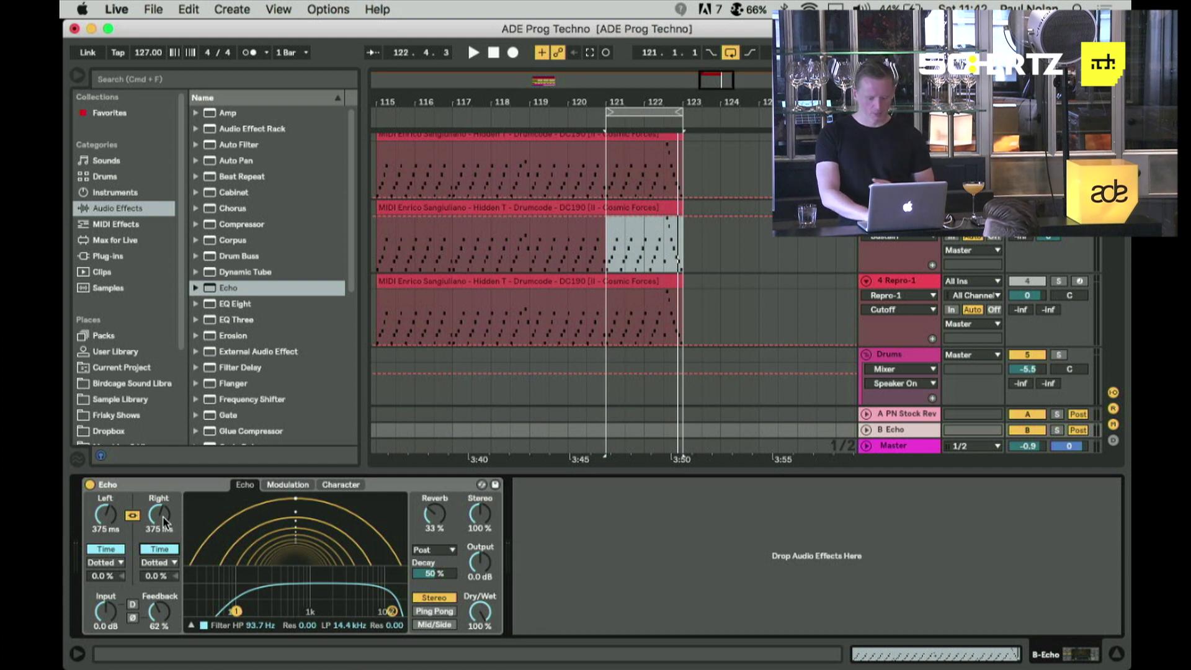
- Play the loop while raising the Echo's feedback to 98 % and shortening its delay time to 32.9 ms
key("space")
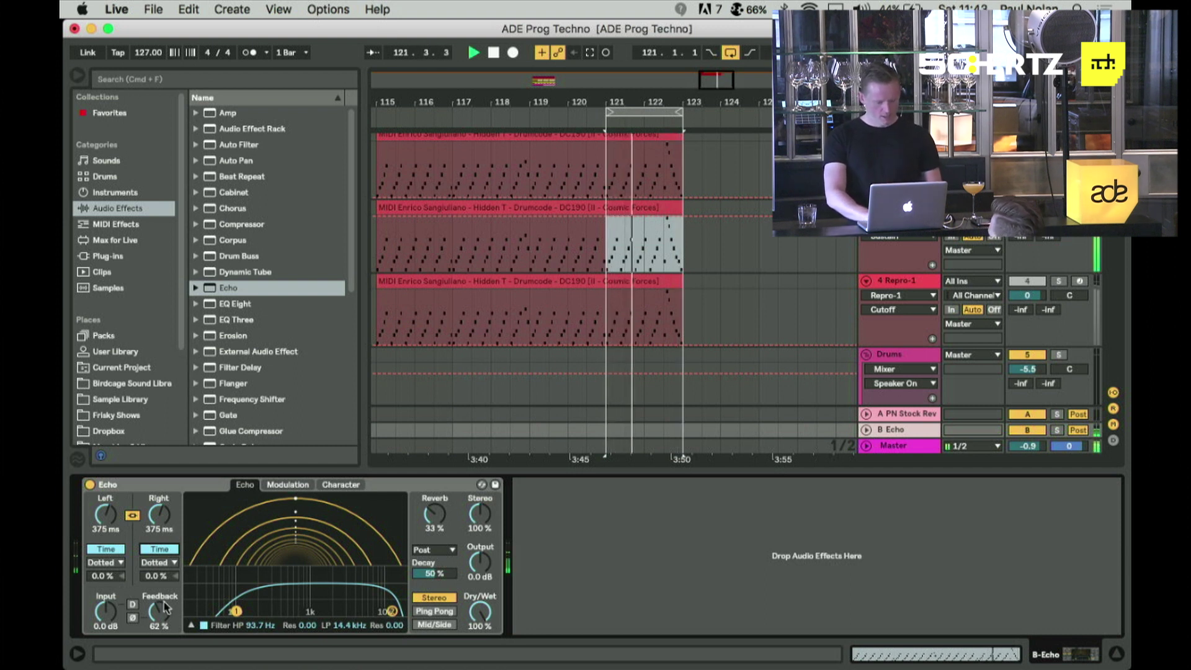
left_click_drag(159, 611, 162, 619)
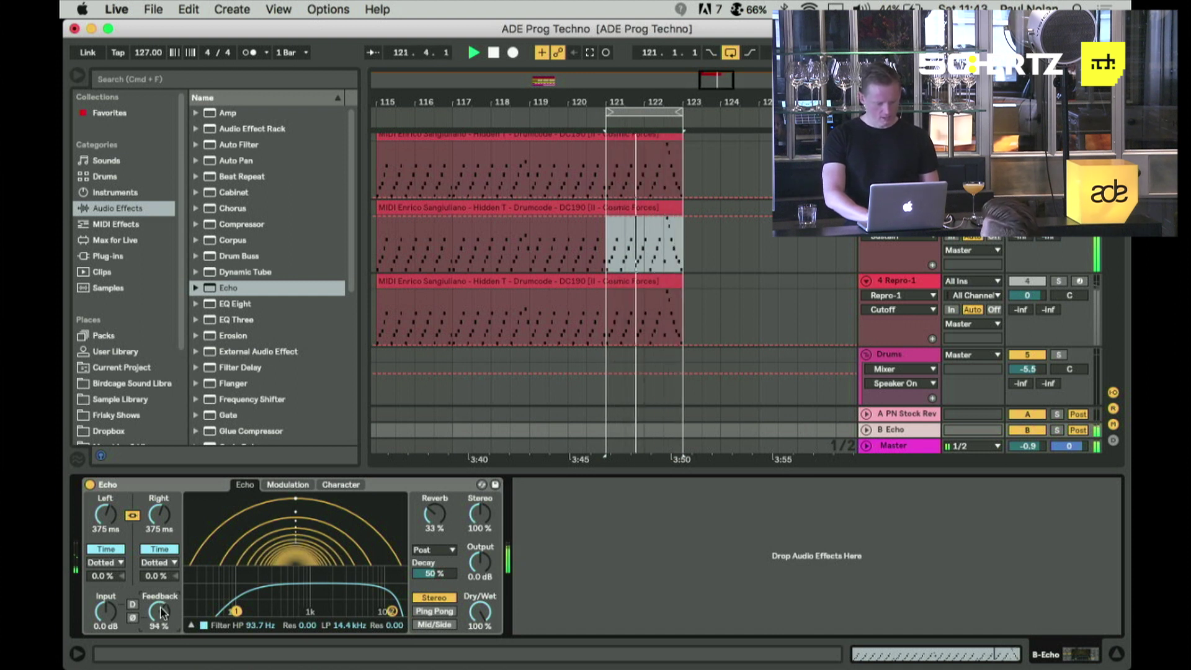
left_click_drag(169, 515, 169, 547)
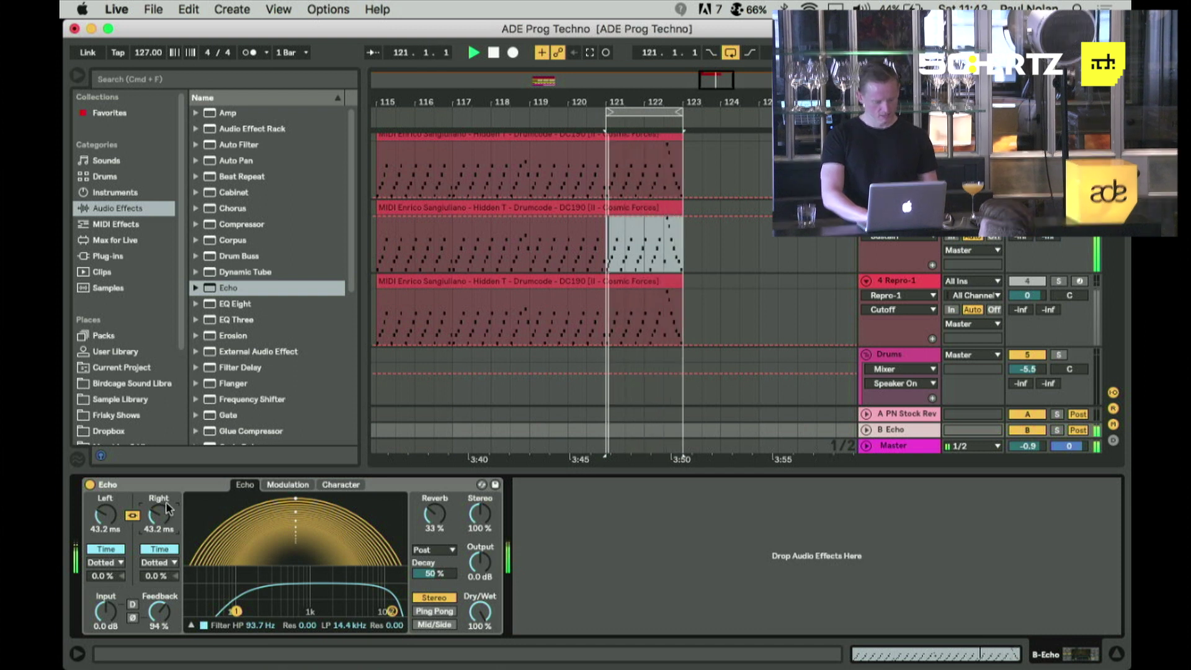
left_click_drag(175, 518, 174, 522)
left_click_drag(160, 611, 160, 618)
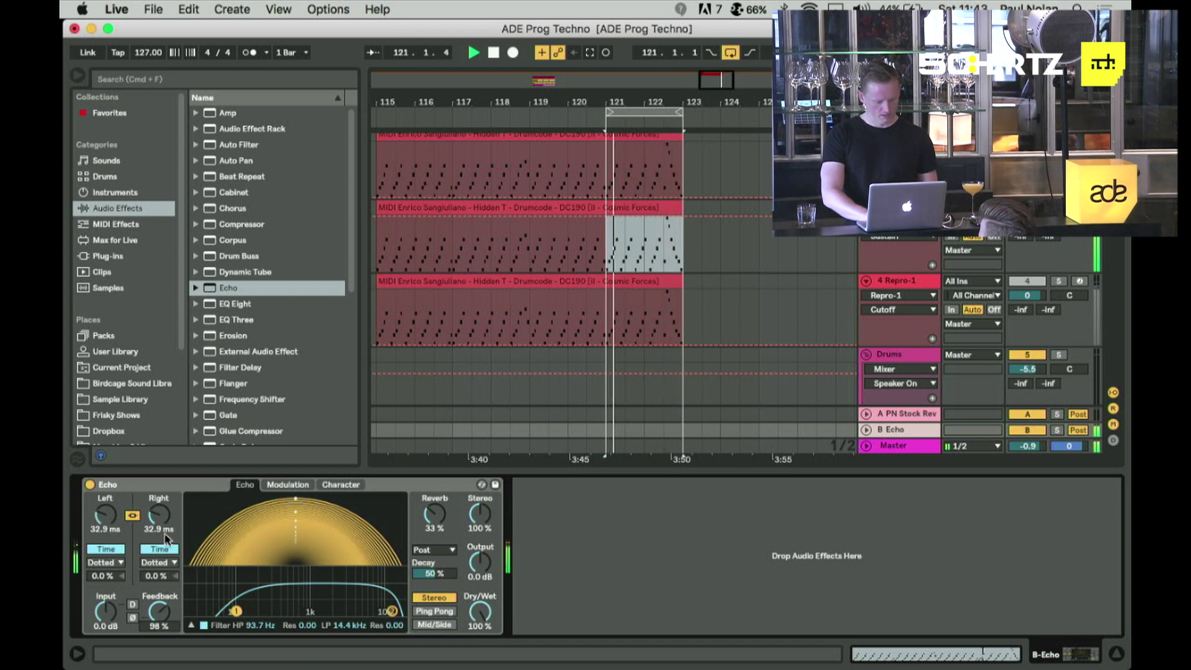
- Lengthen the Echo's delay time to 354 ms and lower its feedback to 88 %, with playback stopped
left_click_drag(159, 515, 159, 497)
left_click_drag(211, 559, 211, 561)
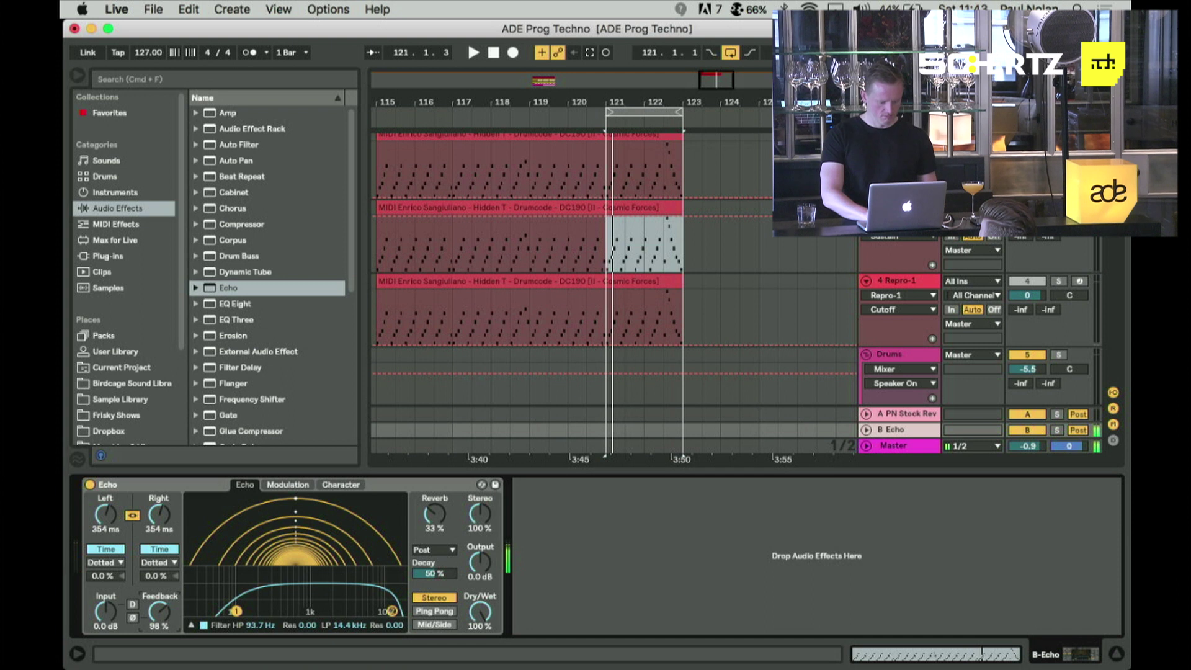
left_click_drag(159, 611, 160, 618)
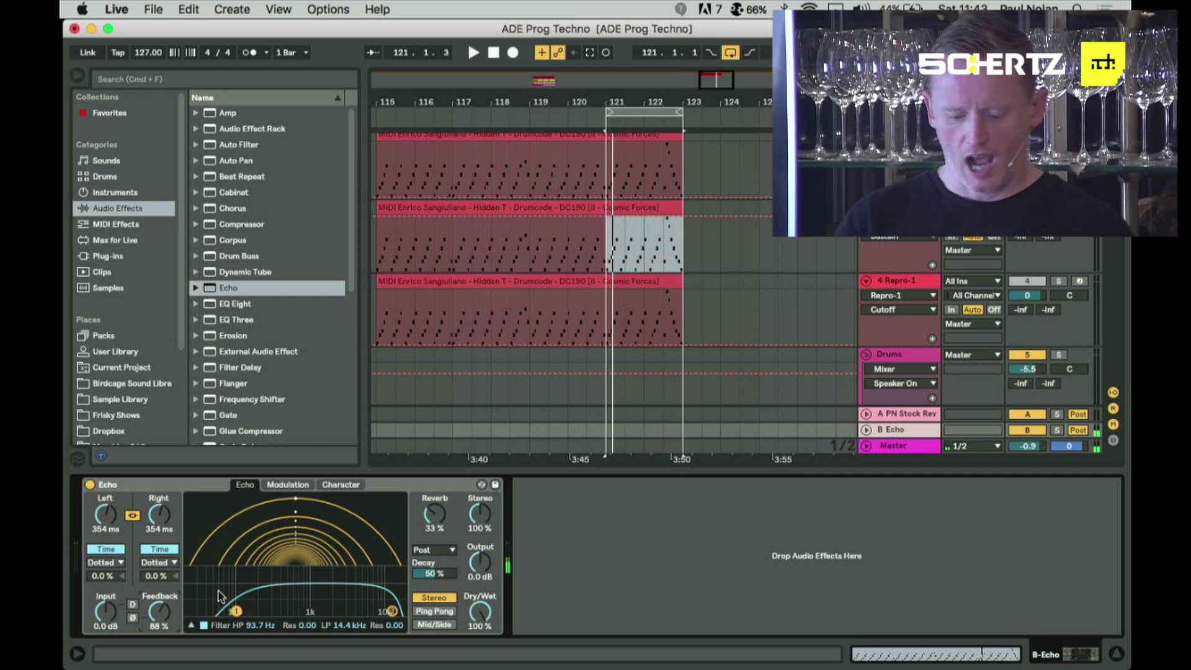
- Show the Echo's character settings, raise its feedback to 111 % during playback, and sweep the delay time down and up, ending at 212 ms
left_click(340, 485)
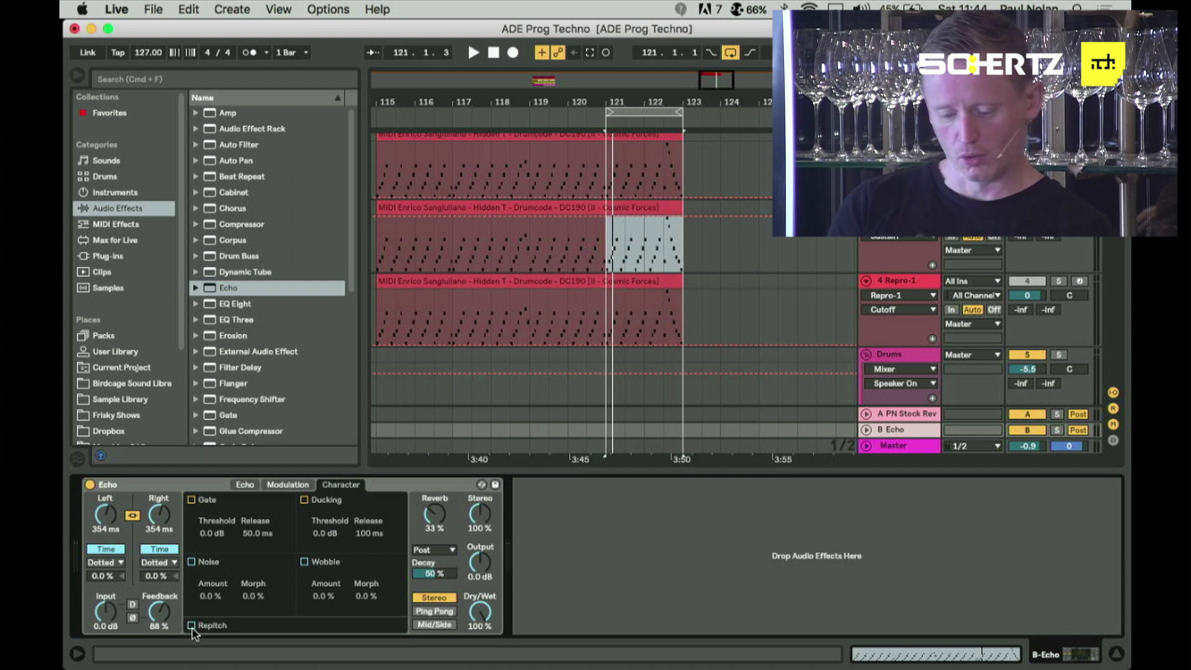
key("space")
left_click_drag(159, 612, 158, 589)
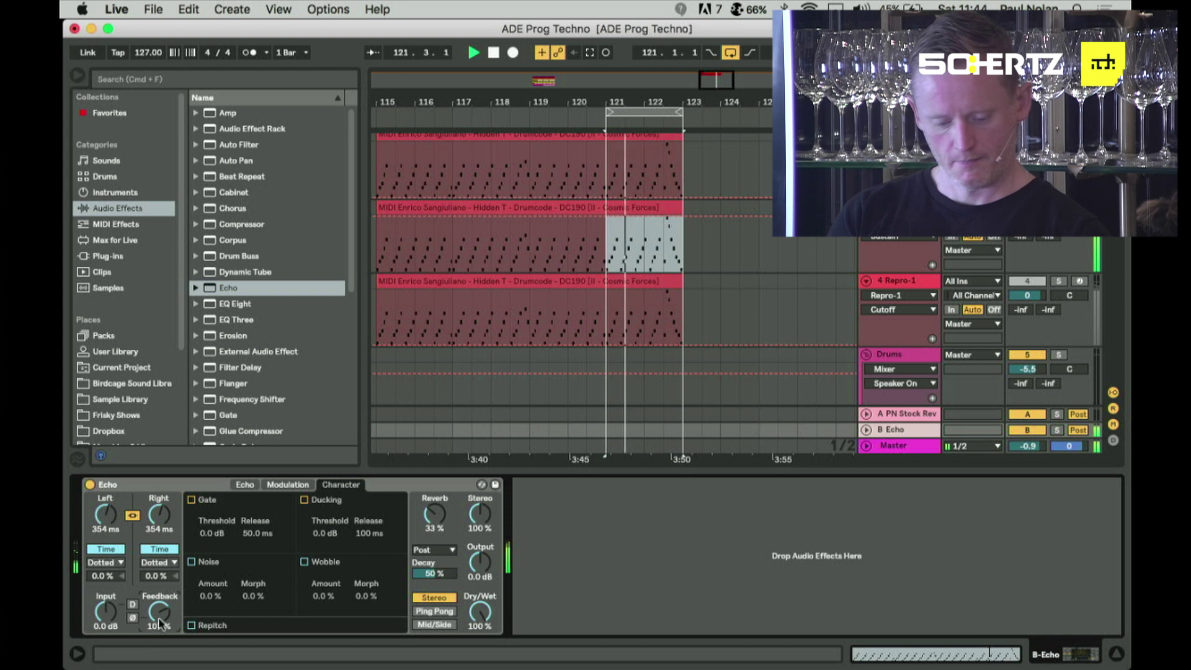
left_click_drag(105, 514, 105, 526)
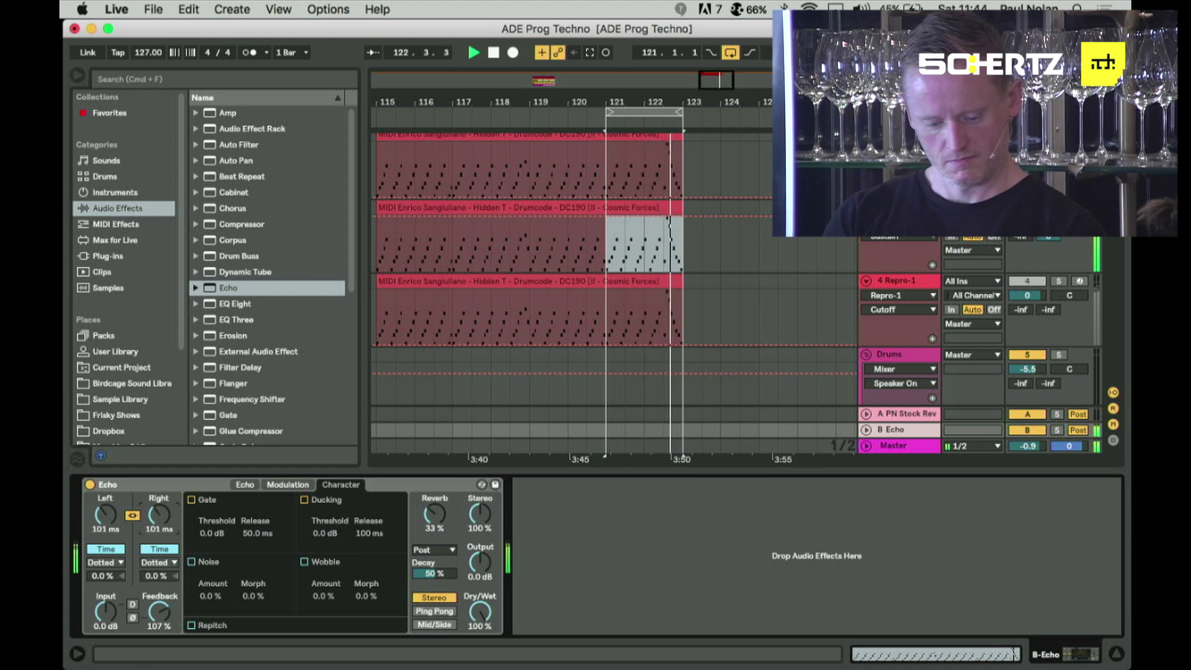
left_click_drag(105, 525, 105, 522)
left_click_drag(161, 617, 161, 614)
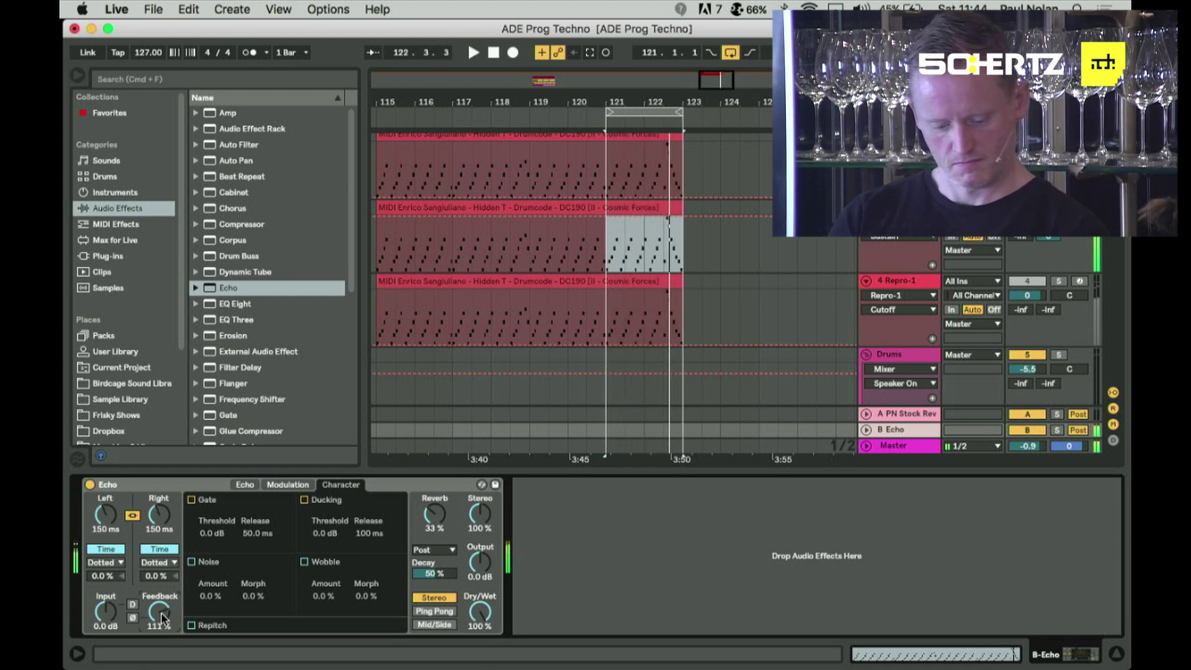
left_click_drag(166, 526, 166, 545)
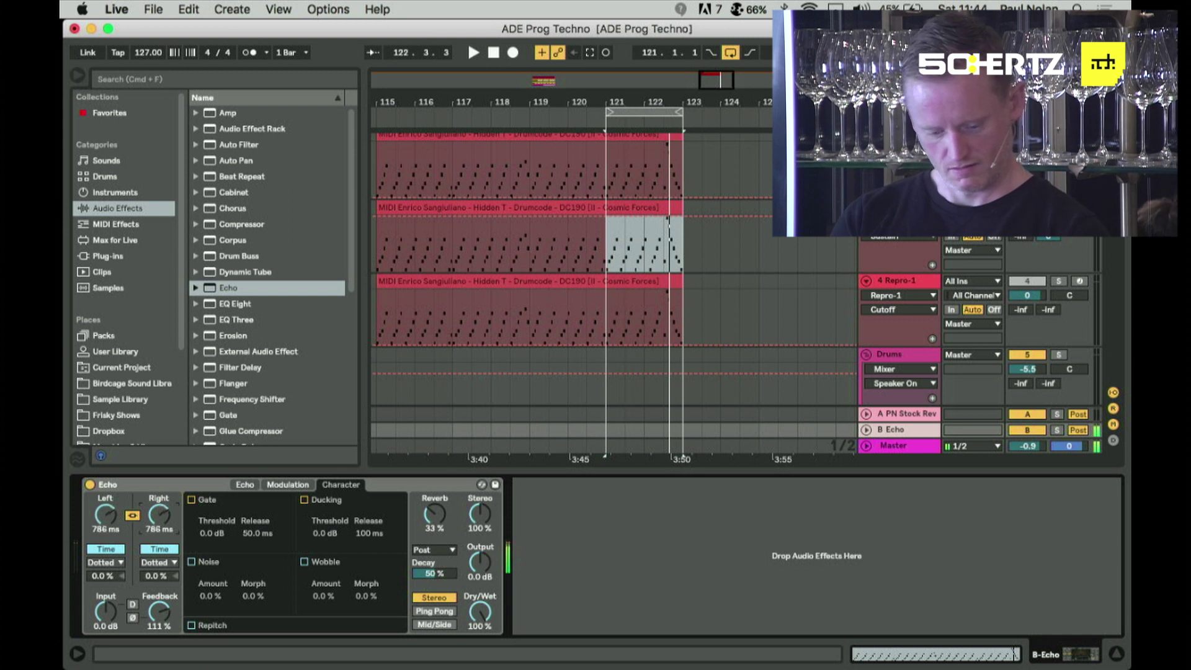
left_click_drag(159, 546, 151, 509)
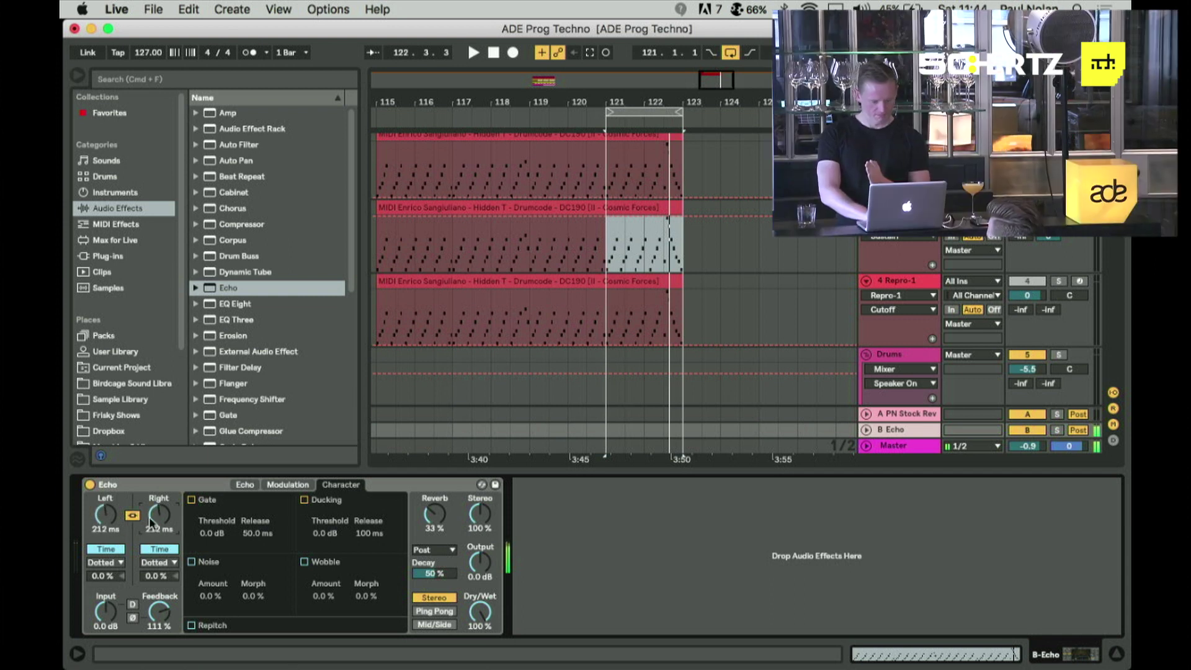
- Bypass the Echo on return track B, lower its feedback to 56 %, and turn it back on
left_click(96, 485)
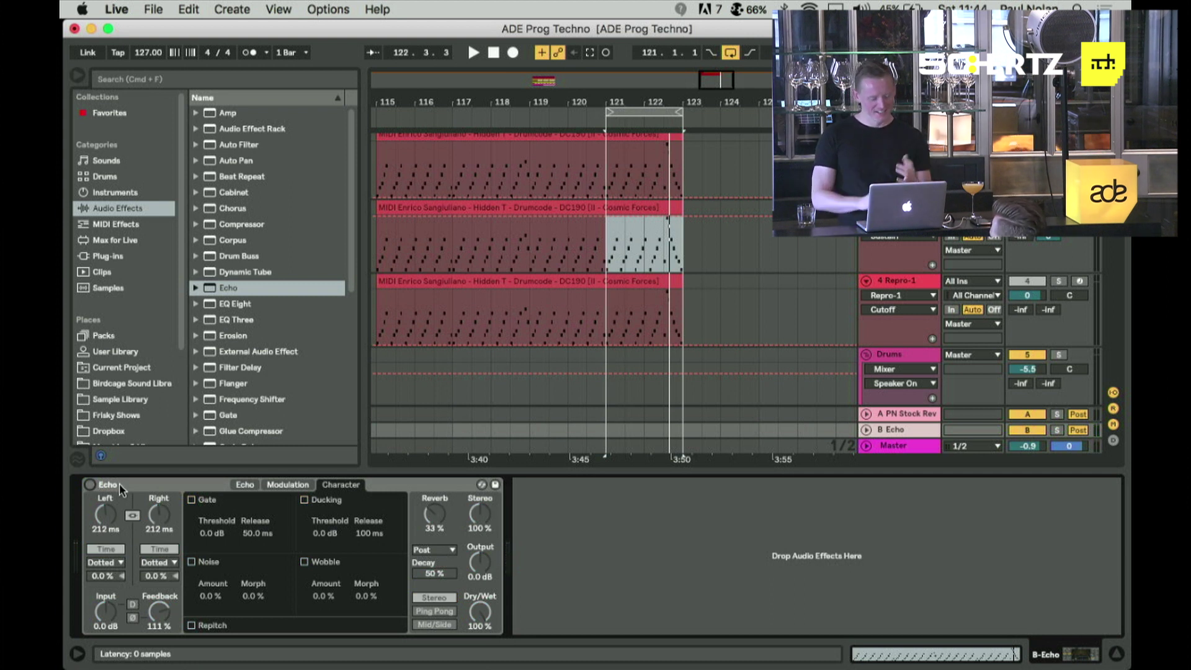
left_click(119, 484)
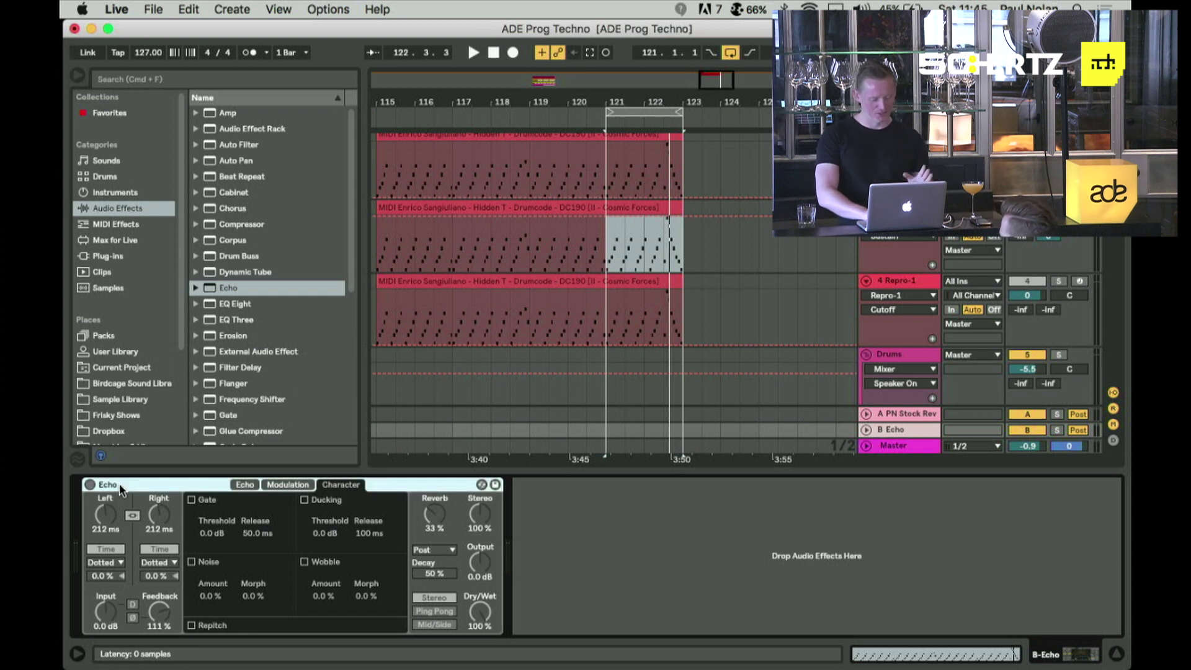
left_click_drag(159, 608, 158, 630)
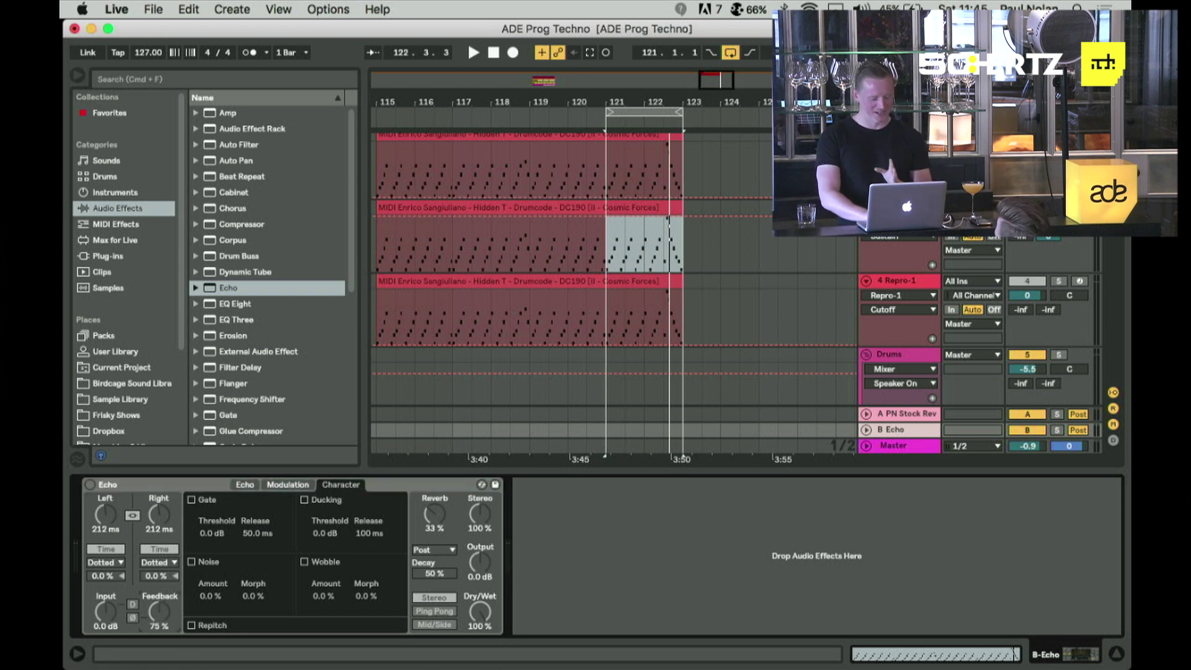
left_click(90, 485)
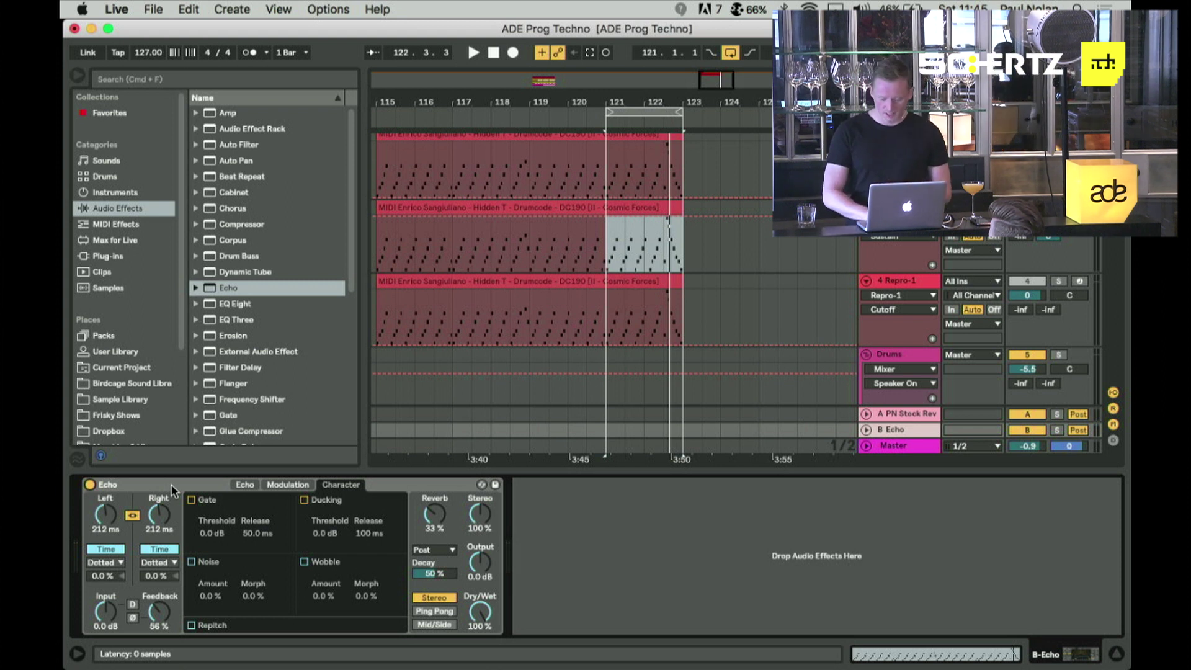
- Switch to Session View to see the mixer with the track sends and return tracks
key("Tab")
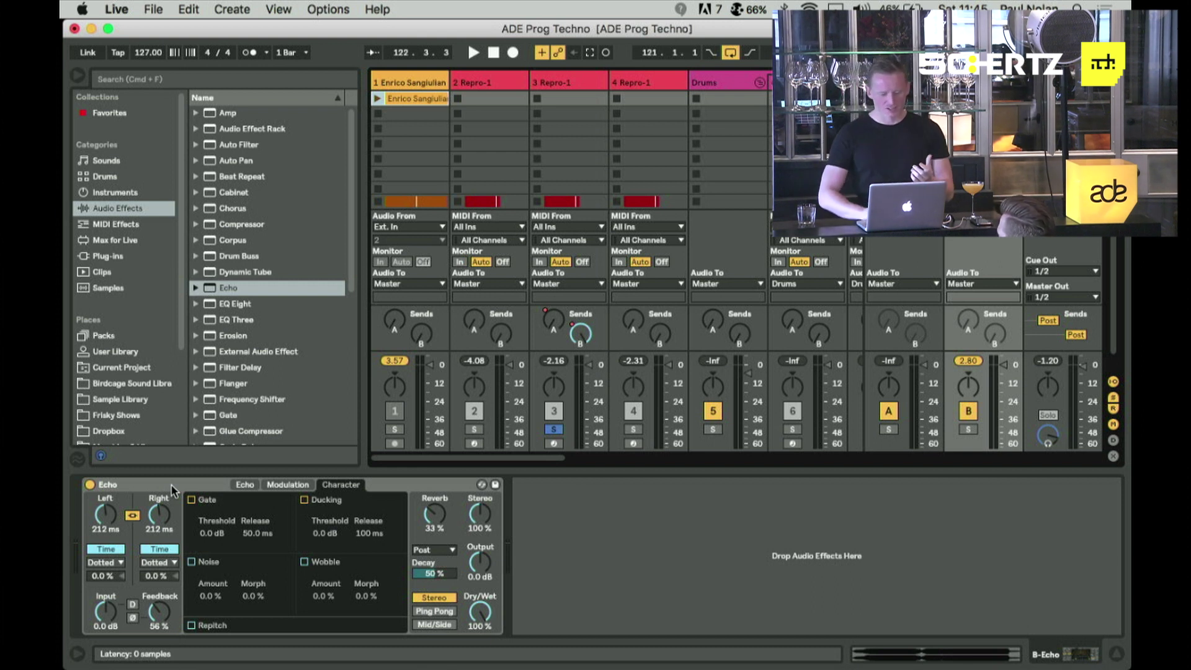
- Rename the audio track 17, which has Resampling as its input, to "Resampling"
scroll(601, 160, "right", 10)
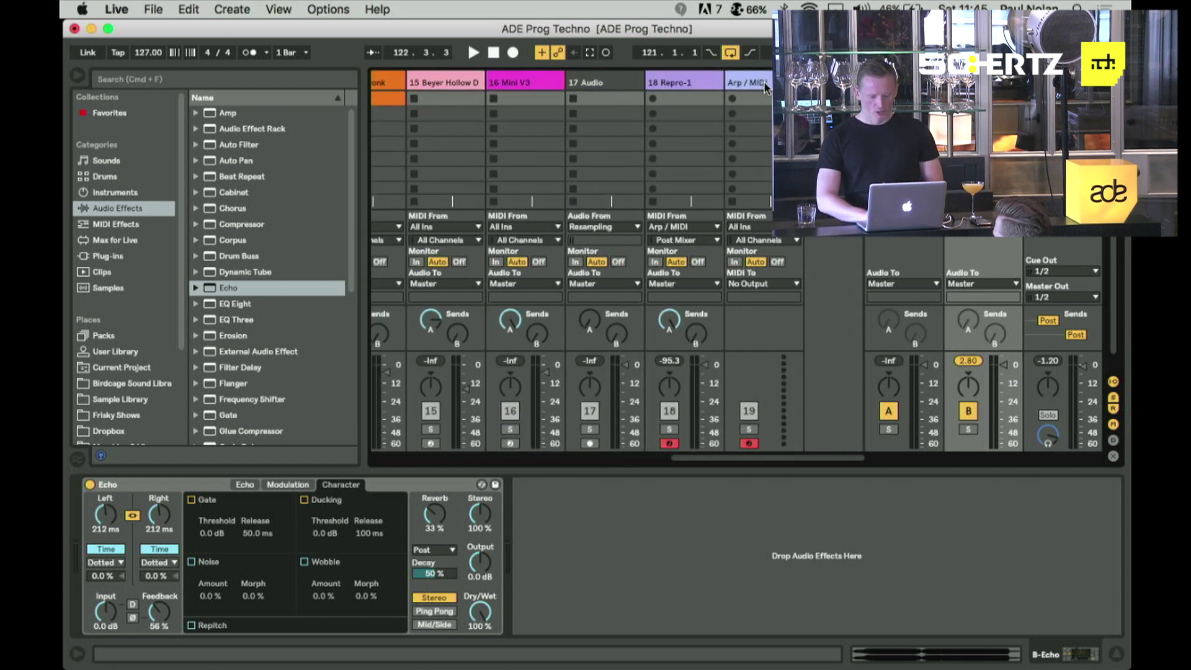
left_click(605, 85)
type("R")
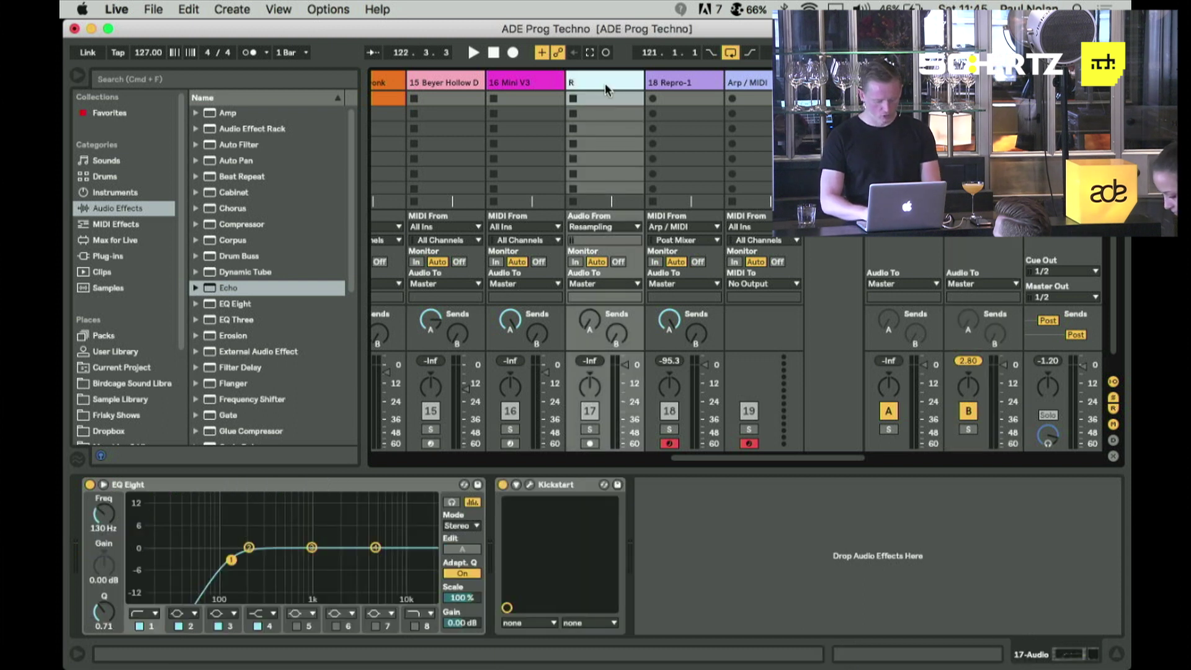
type("esampling")
key("Return")
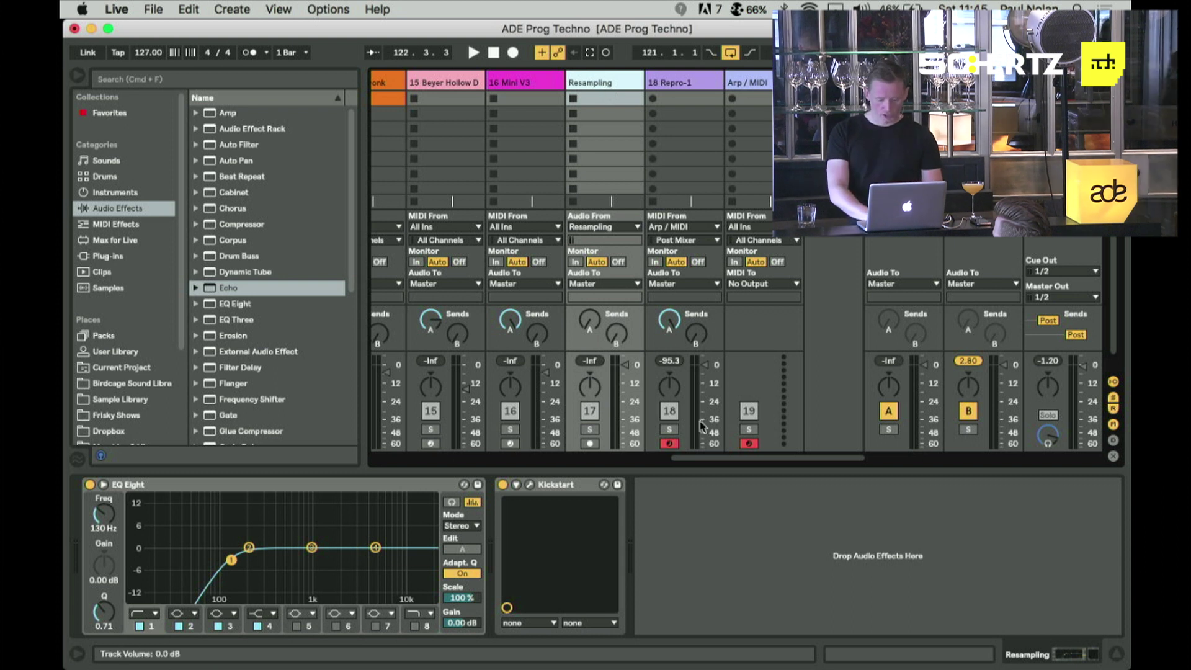
- Disarm tracks 18 and 19, arm the Resampling track for recording, and solo return track B
left_click(669, 443)
left_click(749, 443)
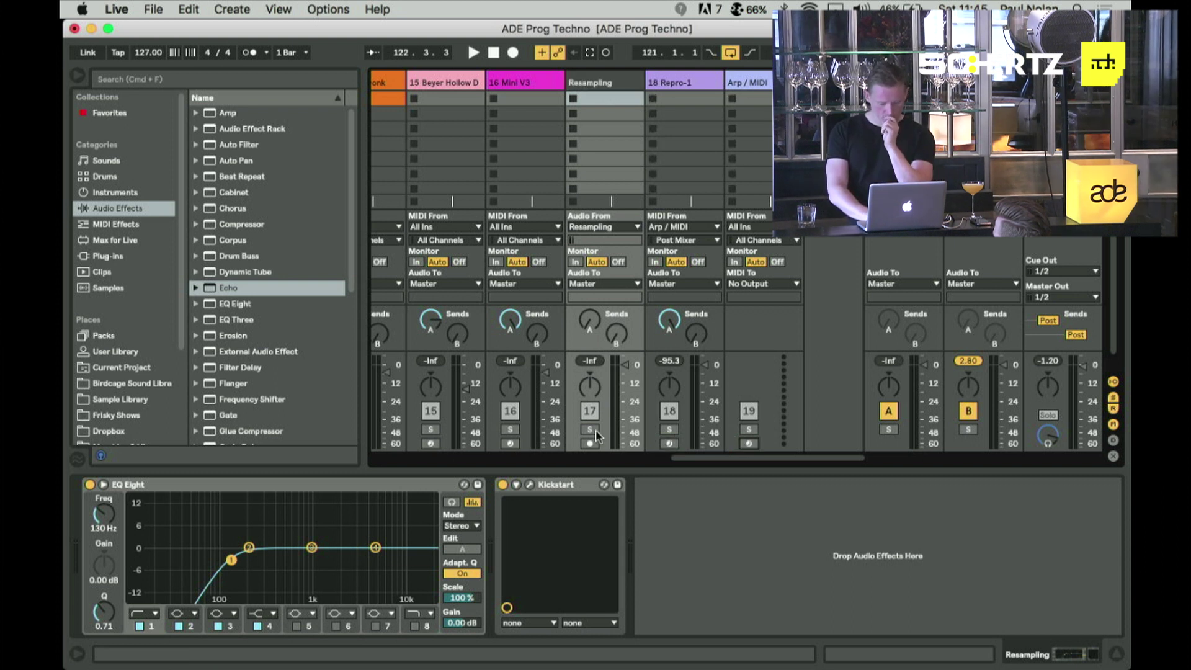
left_click(590, 444)
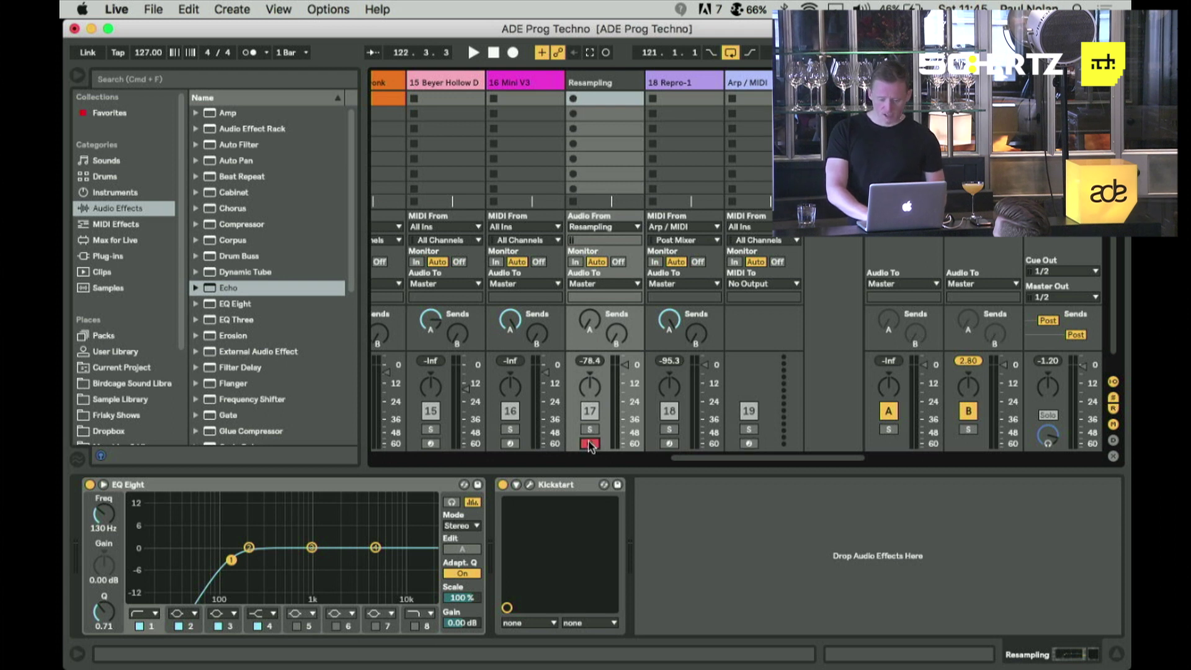
left_click(969, 430)
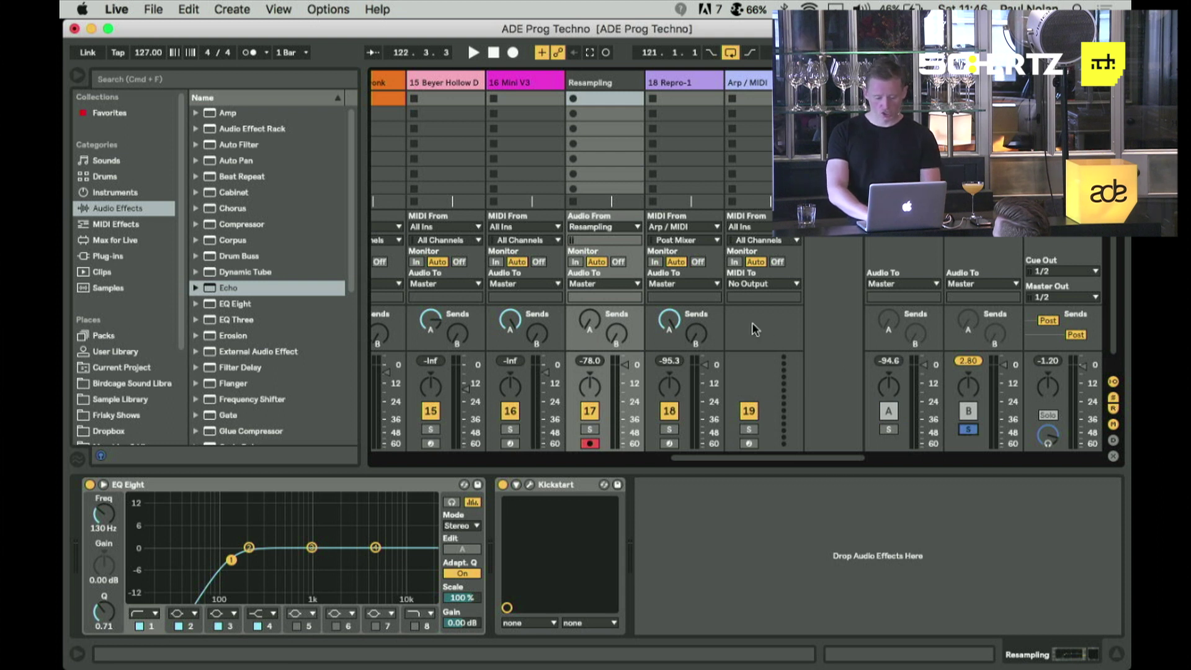
- Play the set with return B soloed and check the levels of the Repro-1 tracks feeding it
key("space")
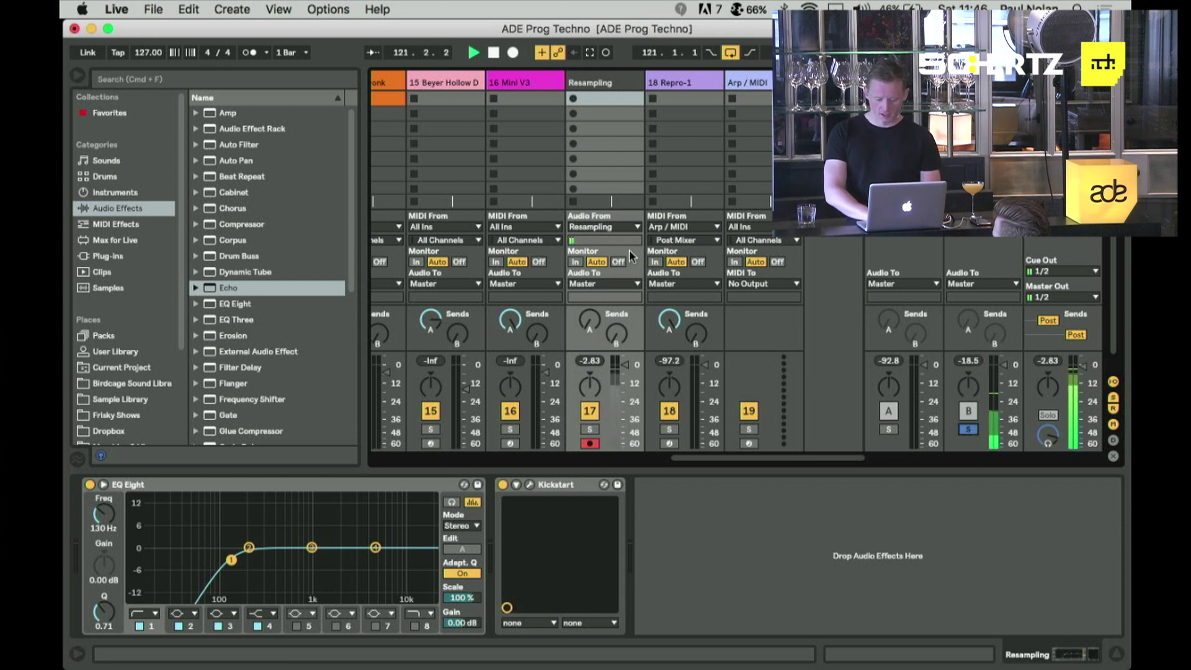
scroll(629, 249, "left", 10)
left_click(630, 250)
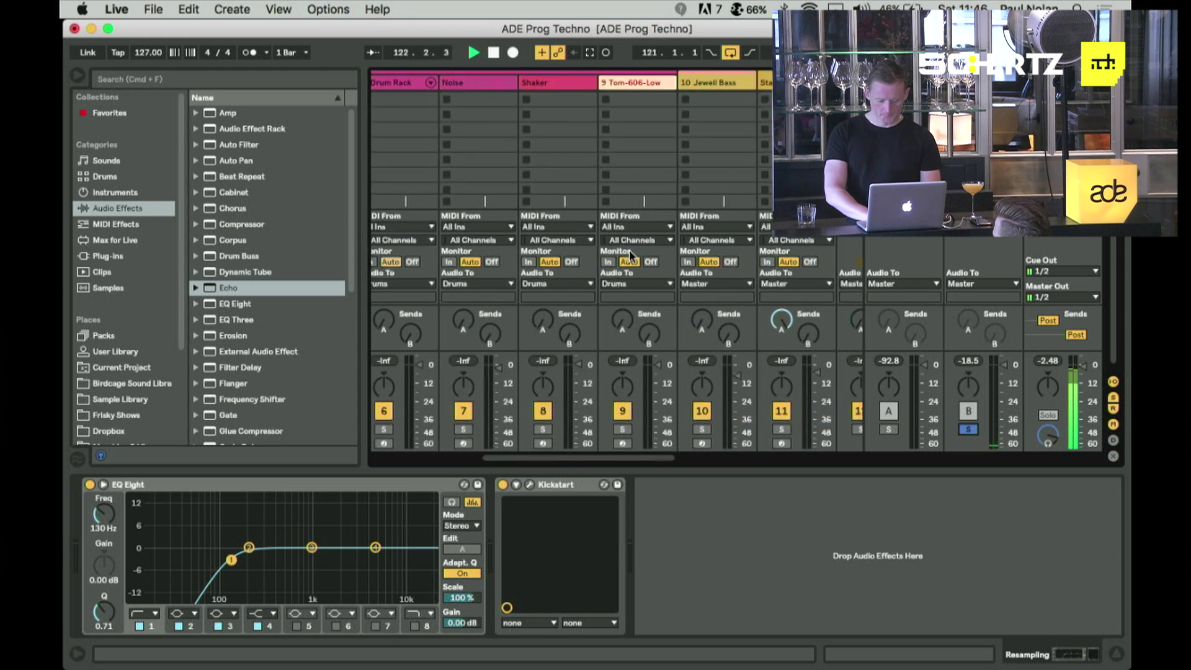
scroll(629, 250, "left", 5)
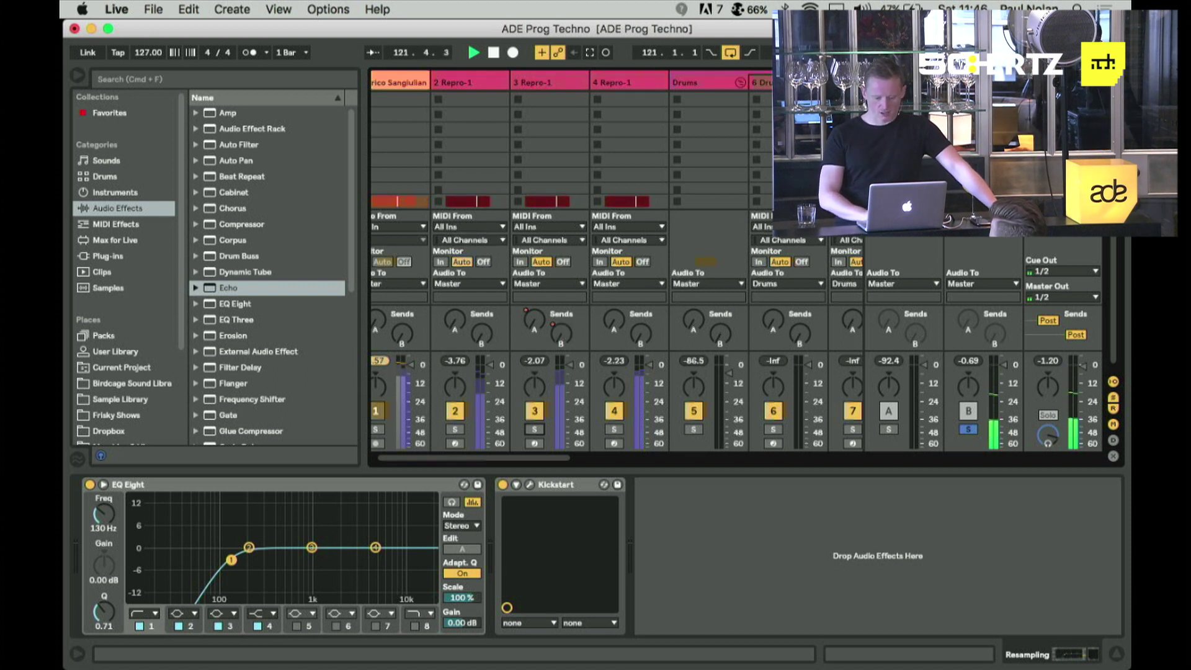
- Start recording the soloed return into the first clip slot of the Resampling track
scroll(524, 351, "right", 10)
left_click(575, 100)
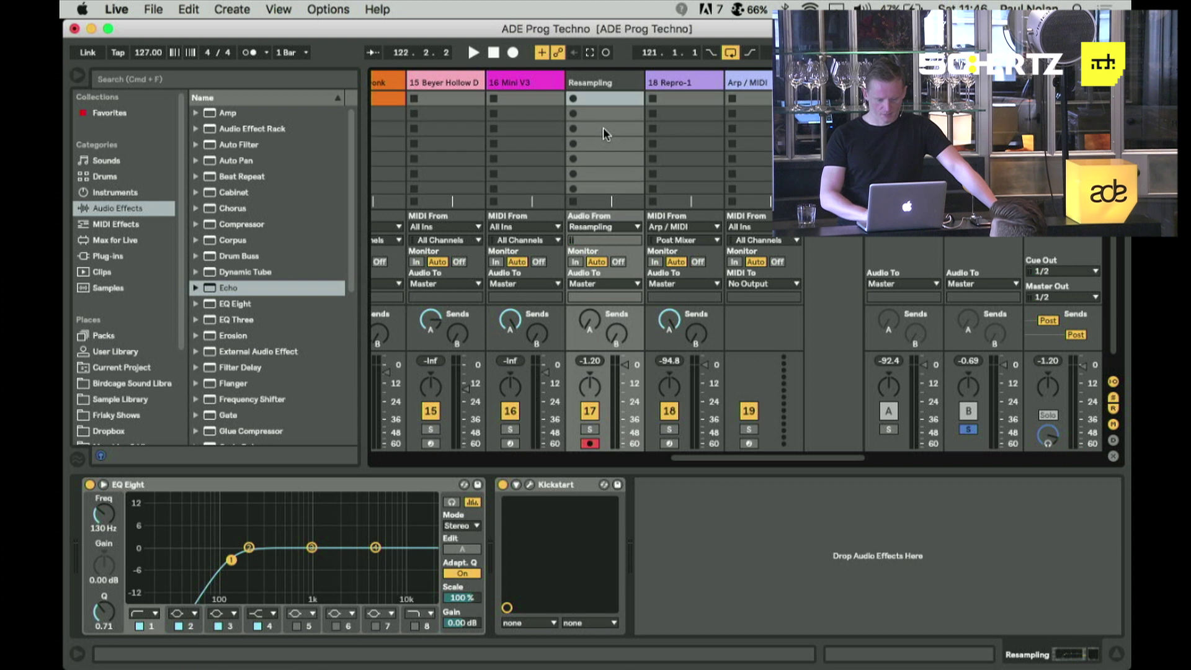
left_click(573, 99)
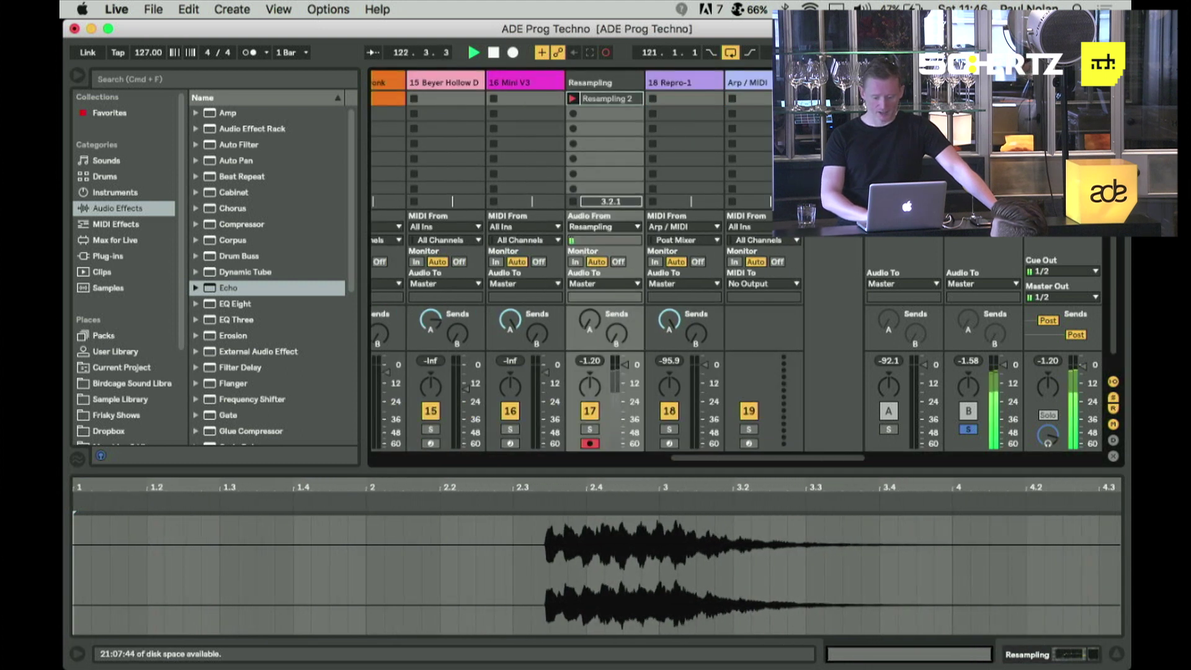
- While recording, raise the Echo's feedback on return B, settling at 104 %, and lengthen its delay time to 552 ms
left_click(983, 297)
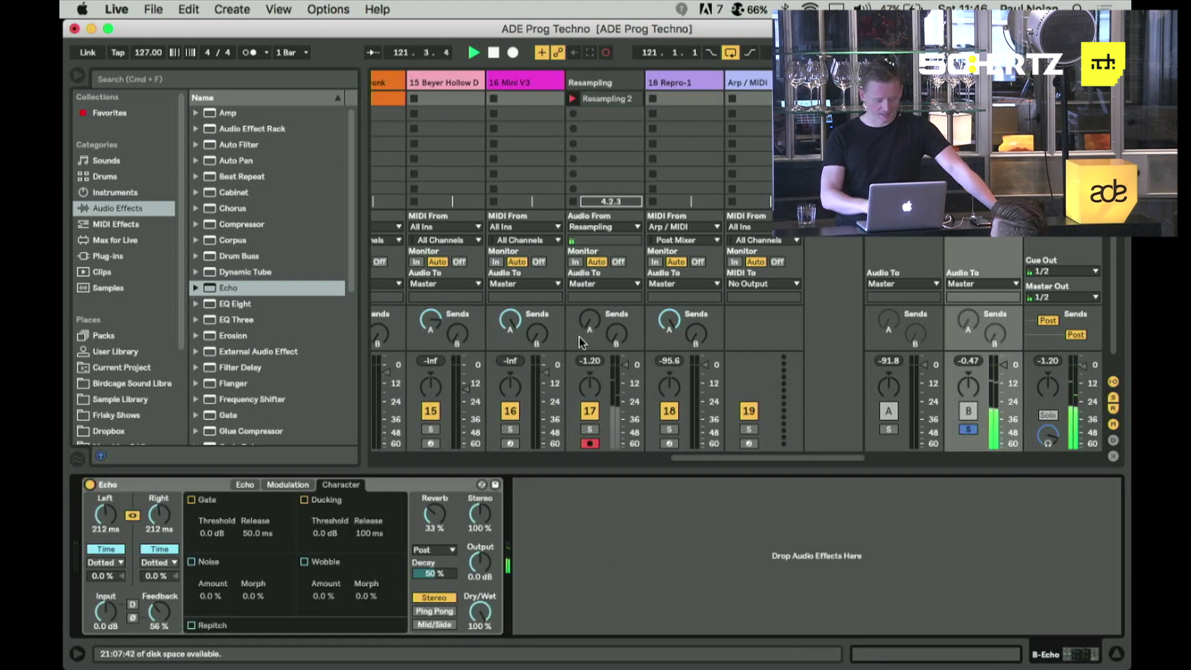
left_click_drag(163, 614, 163, 590)
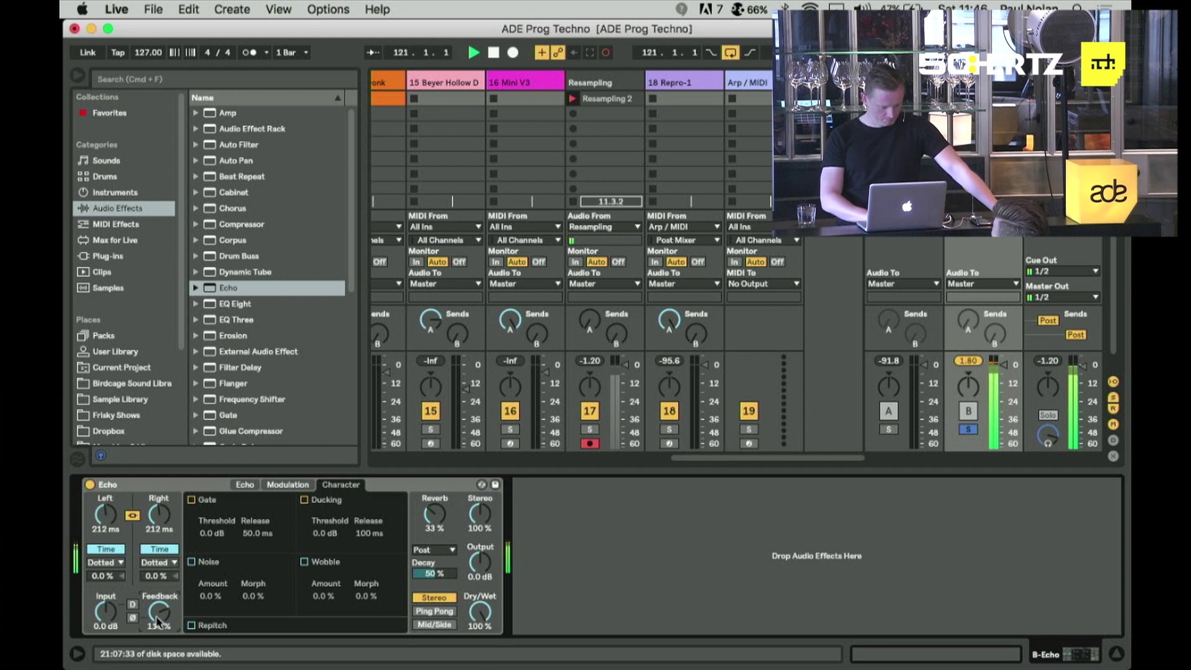
left_click_drag(160, 612, 160, 614)
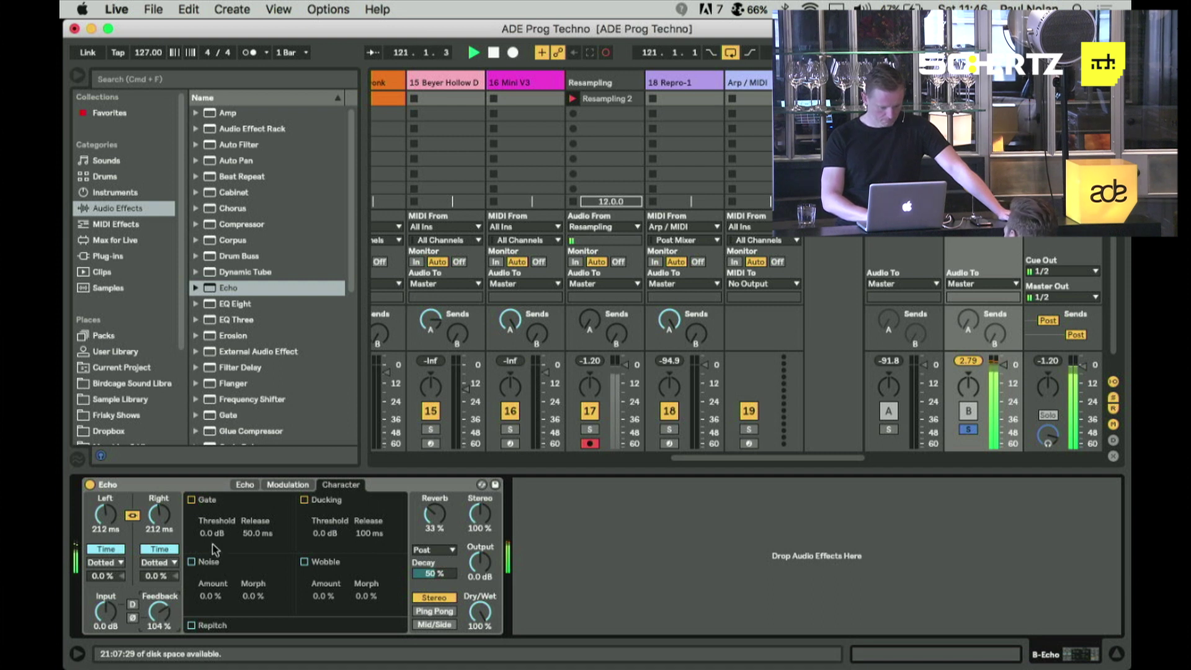
mouse_move(105, 514)
left_mouse_down()
mouse_move(105, 534)
mouse_move(105, 513)
left_mouse_up()
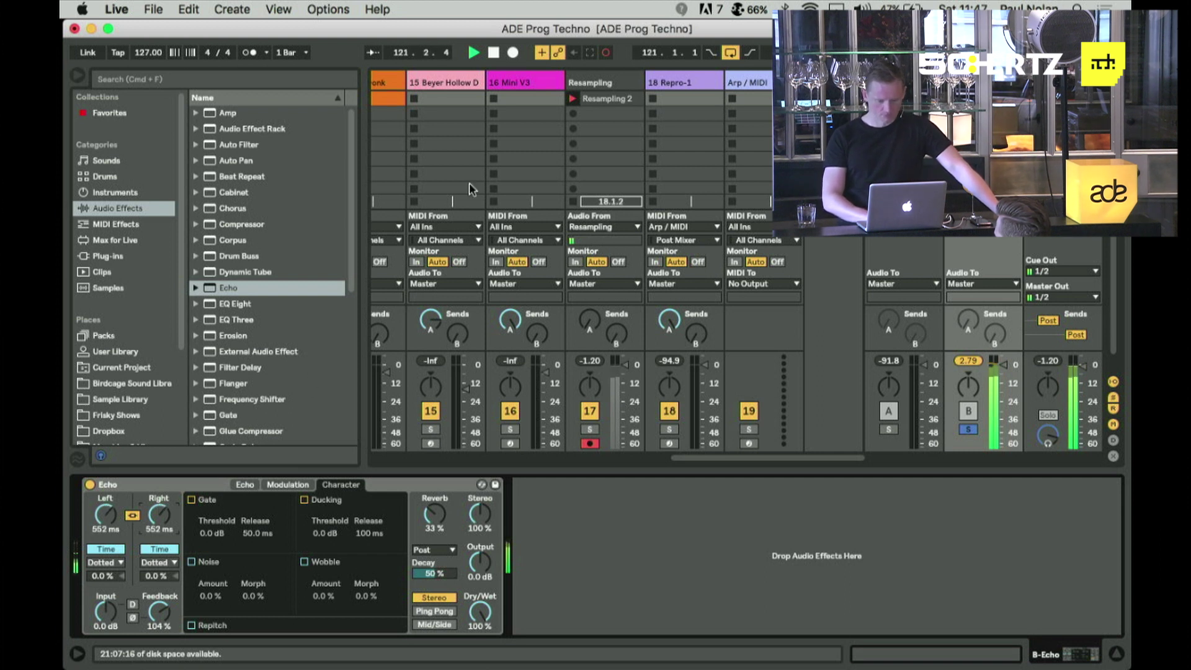
- Stop the part on track 3 Repro-1 while the resampling recording continues
scroll(469, 182, "left", 10)
scroll(469, 182, "left", 2)
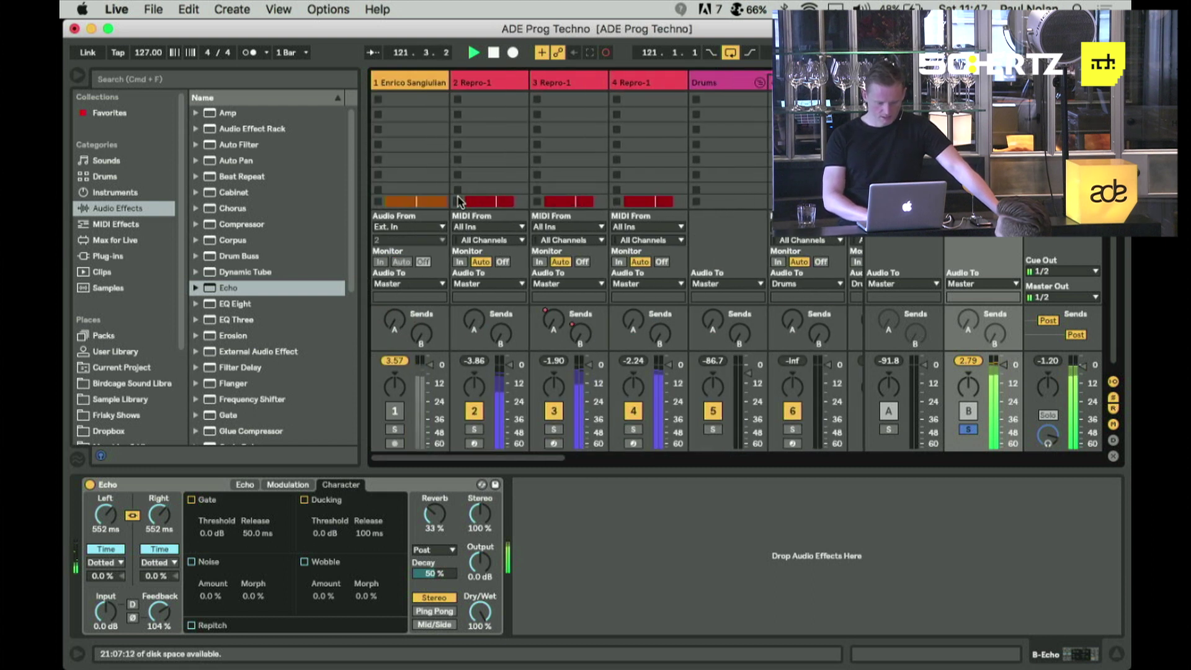
left_click(538, 202)
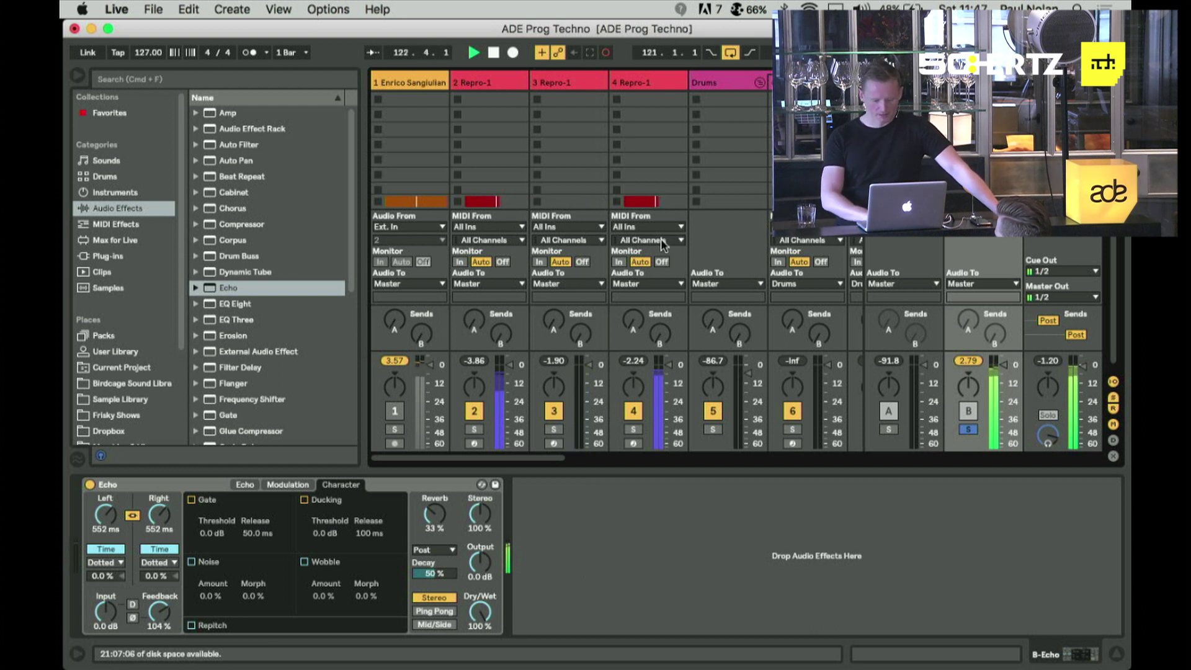
- Check the waveform being recorded on the Resampling track and view the track's devices
scroll(661, 239, "right", 10)
scroll(661, 238, "right", 5)
left_click(572, 100)
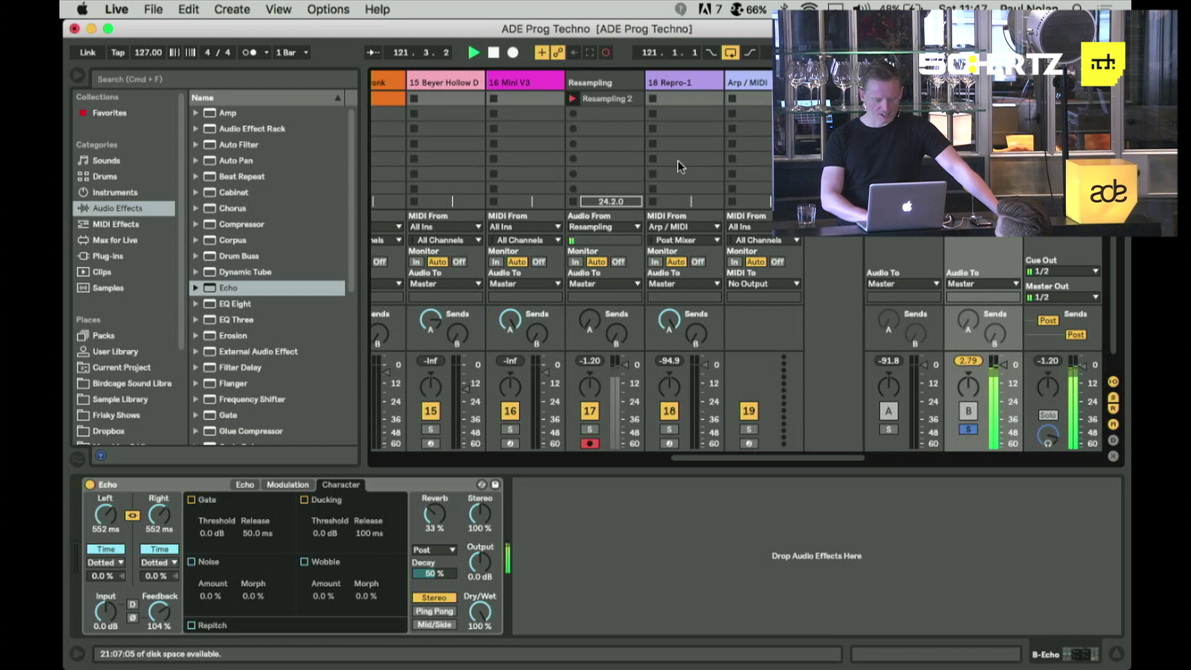
left_click(605, 99)
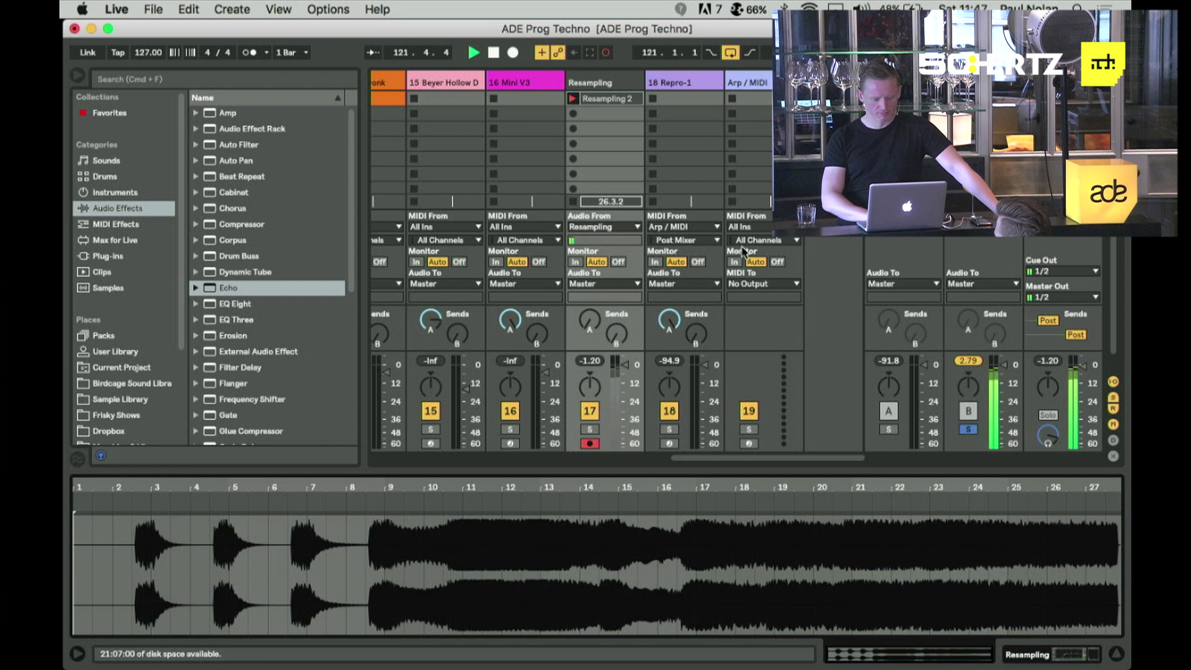
left_click(603, 84)
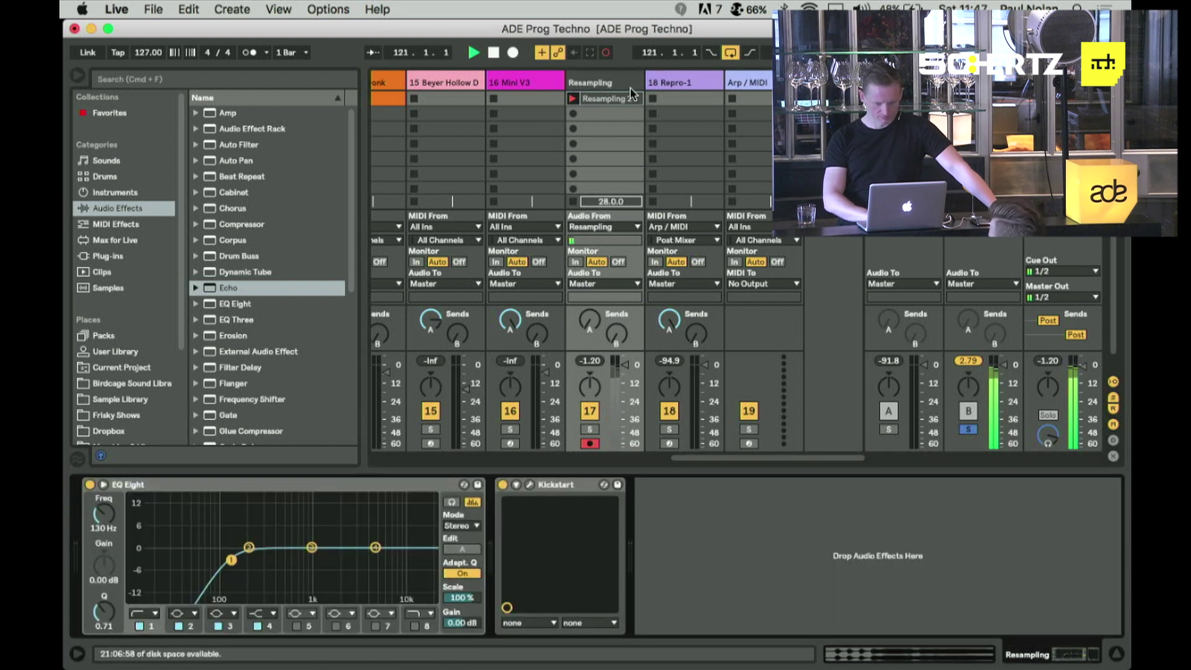
left_click(608, 84)
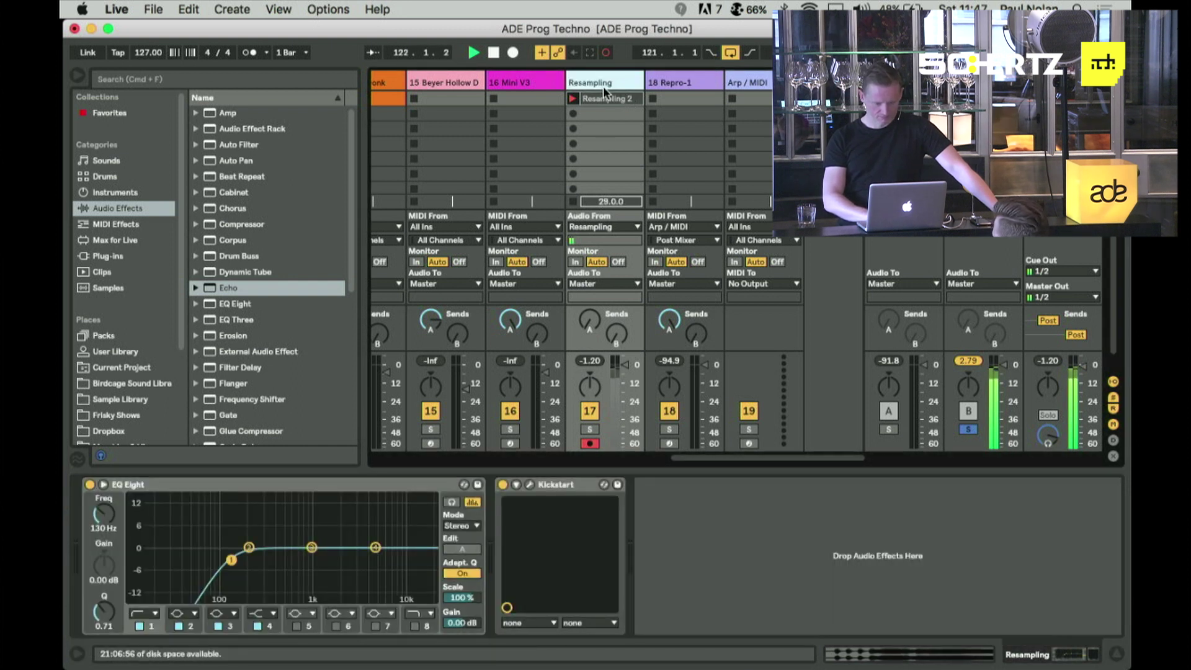
scroll(603, 86, "left", 3)
scroll(603, 86, "right", 3)
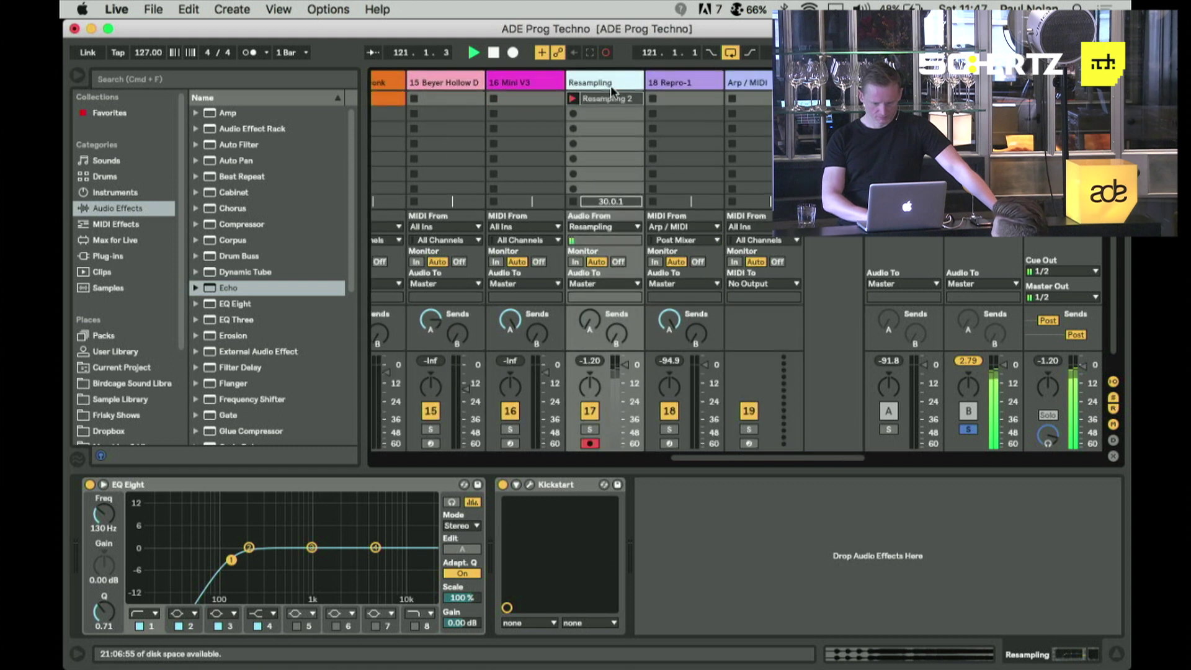
- Set the Echo's reverb to 100 %, shorten its delay to 76.2 ms, cut its feedback to 0 %, and stop the recording
left_click(983, 248)
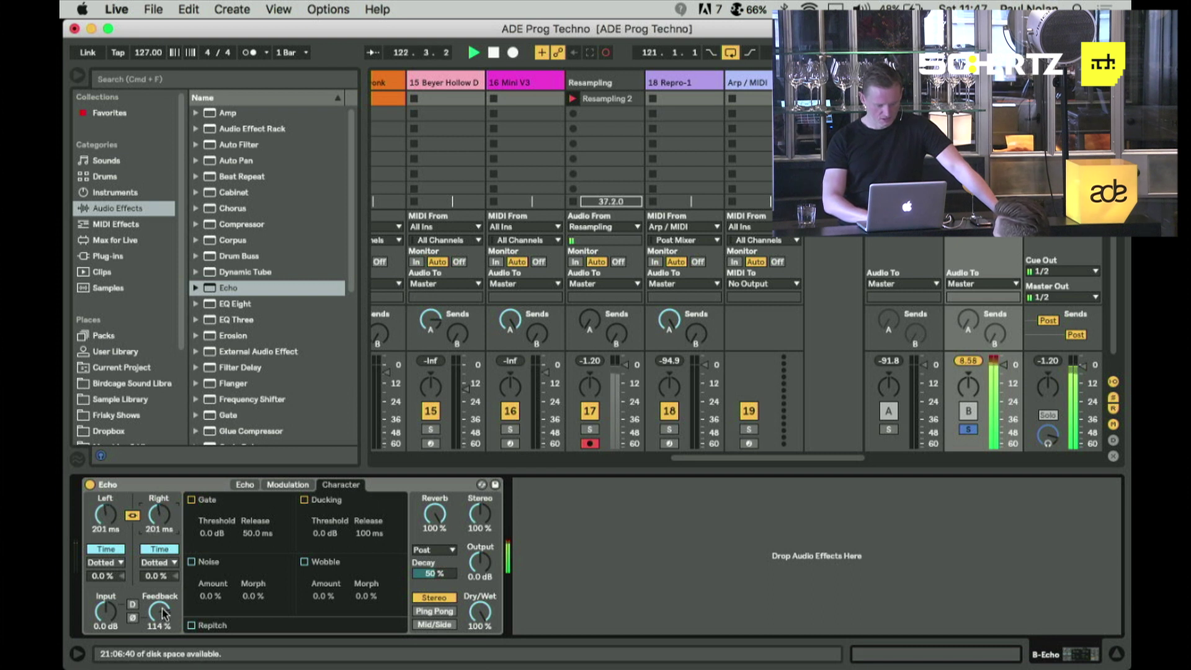
left_click_drag(159, 514, 162, 546)
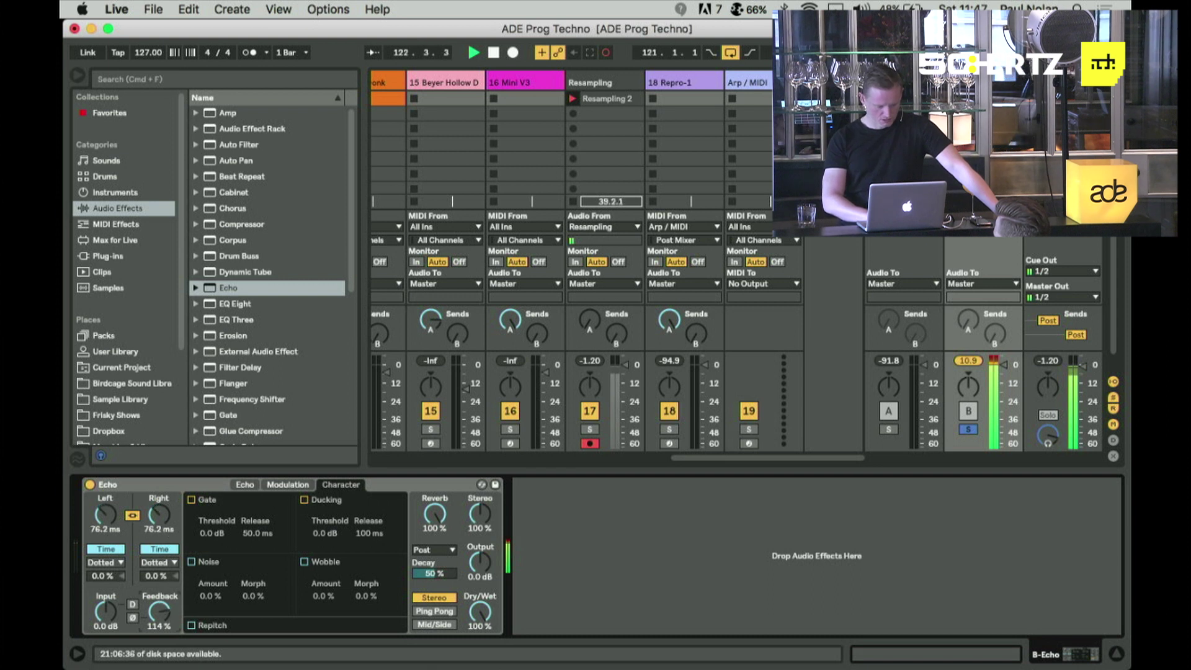
left_click_drag(159, 611, 160, 657)
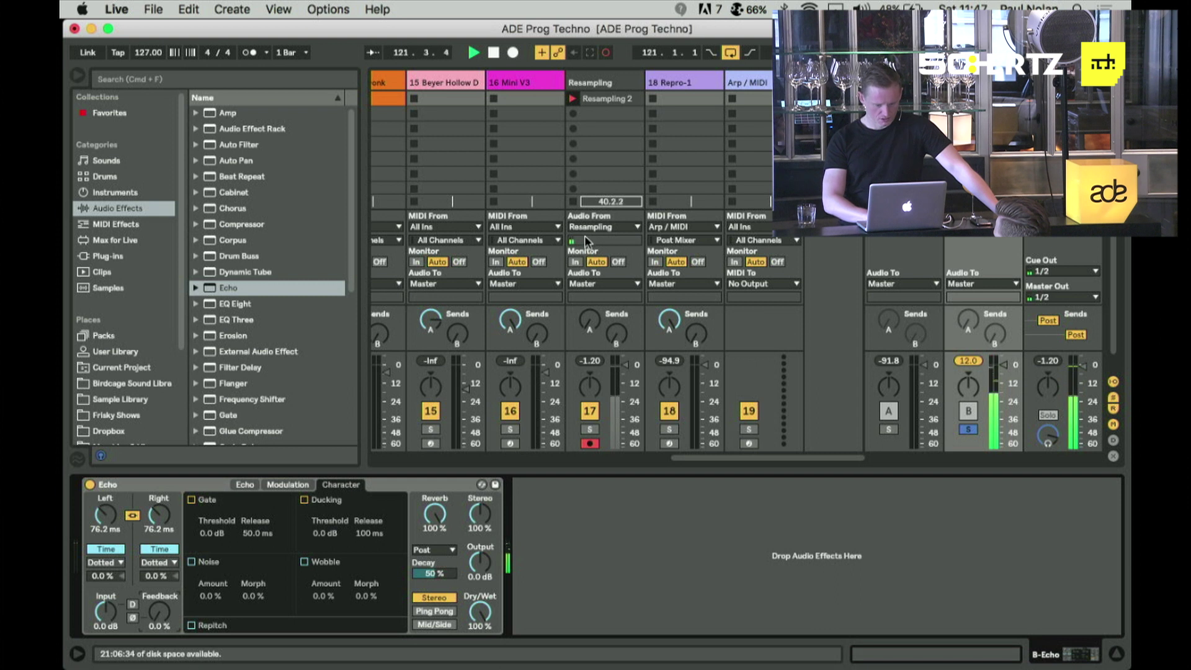
key("space")
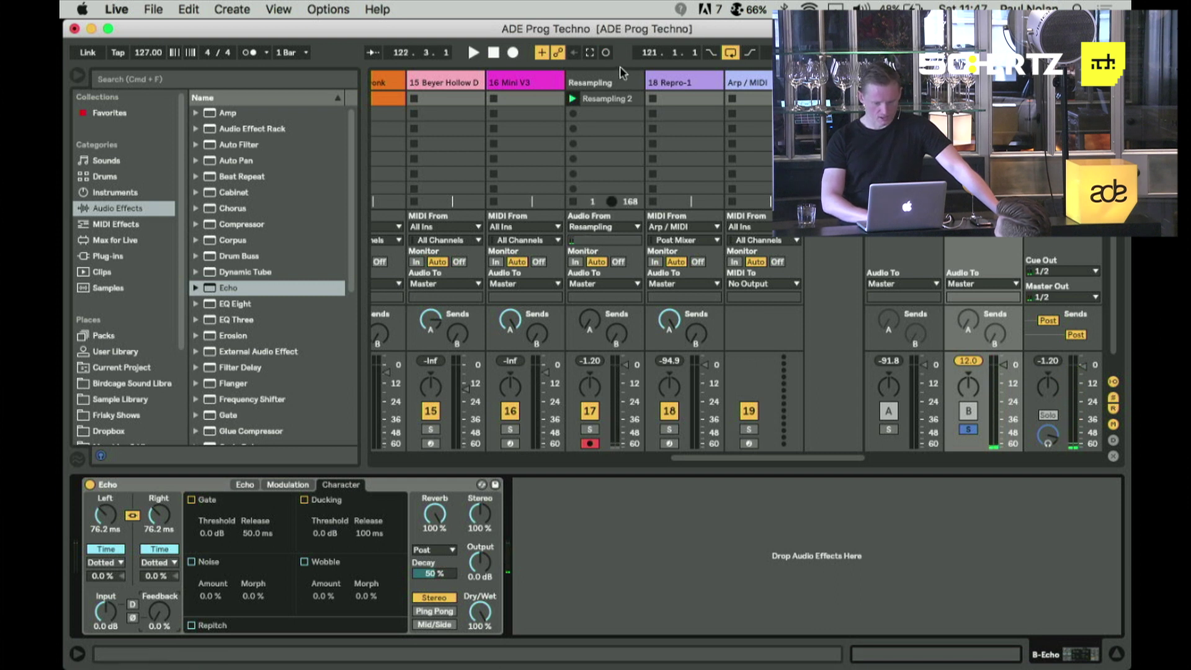
- Open the recorded clip, disarm and solo the Resampling track, and play the clip from about bar 23
left_click(618, 101)
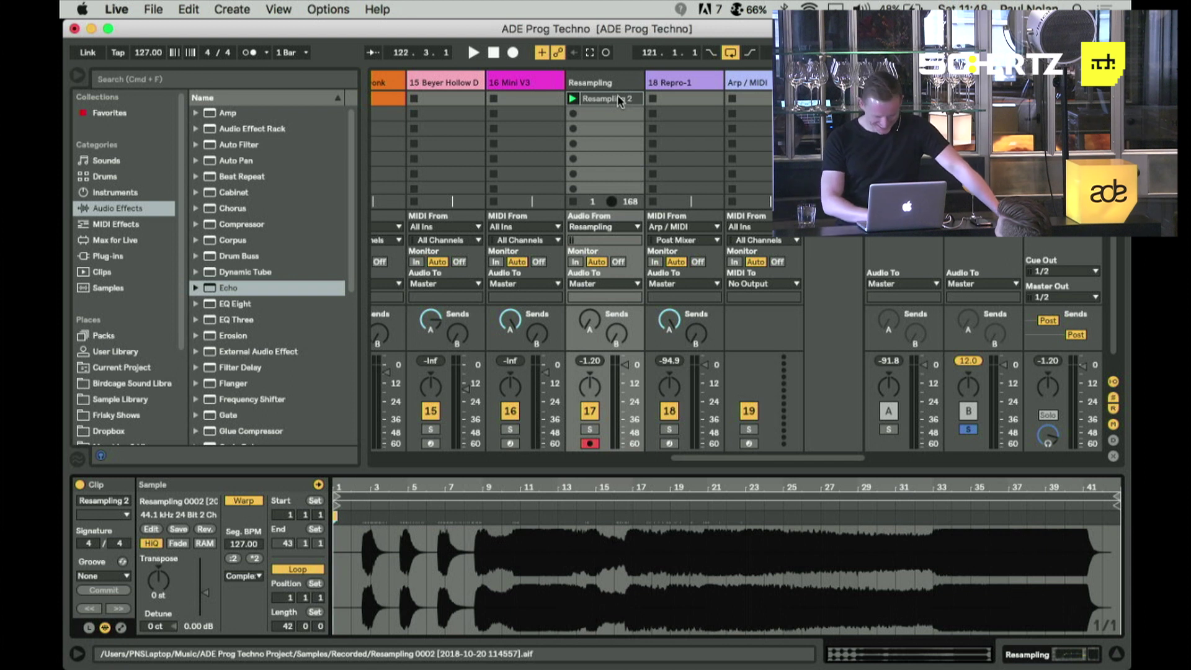
left_click(589, 443)
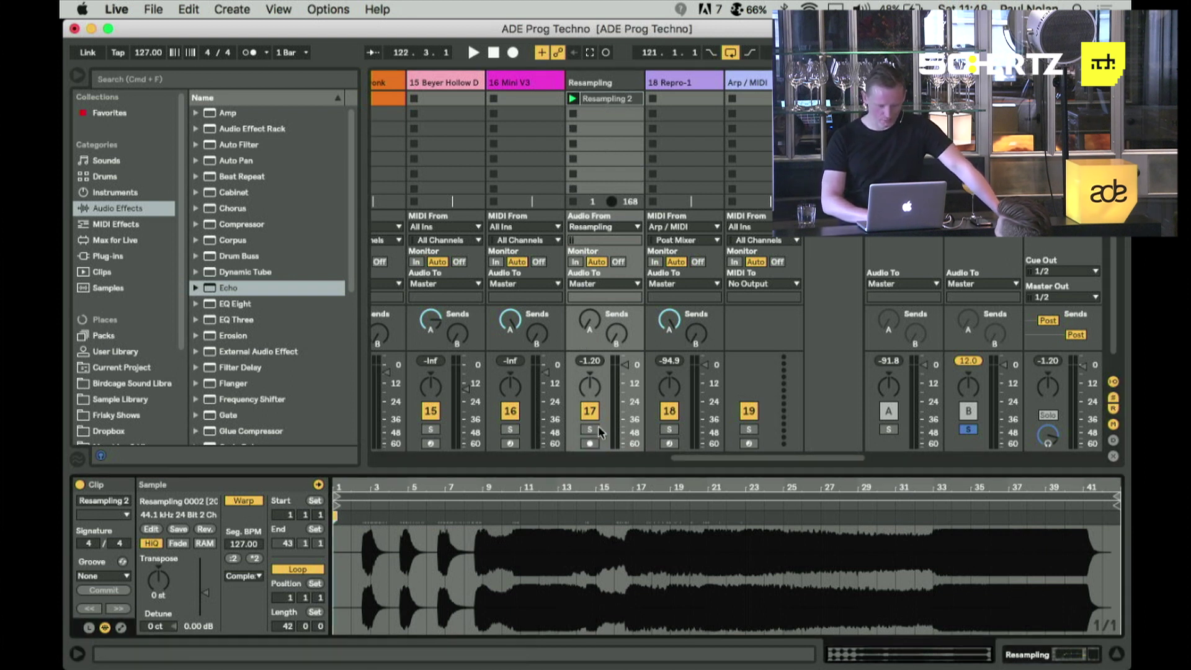
left_click(593, 429)
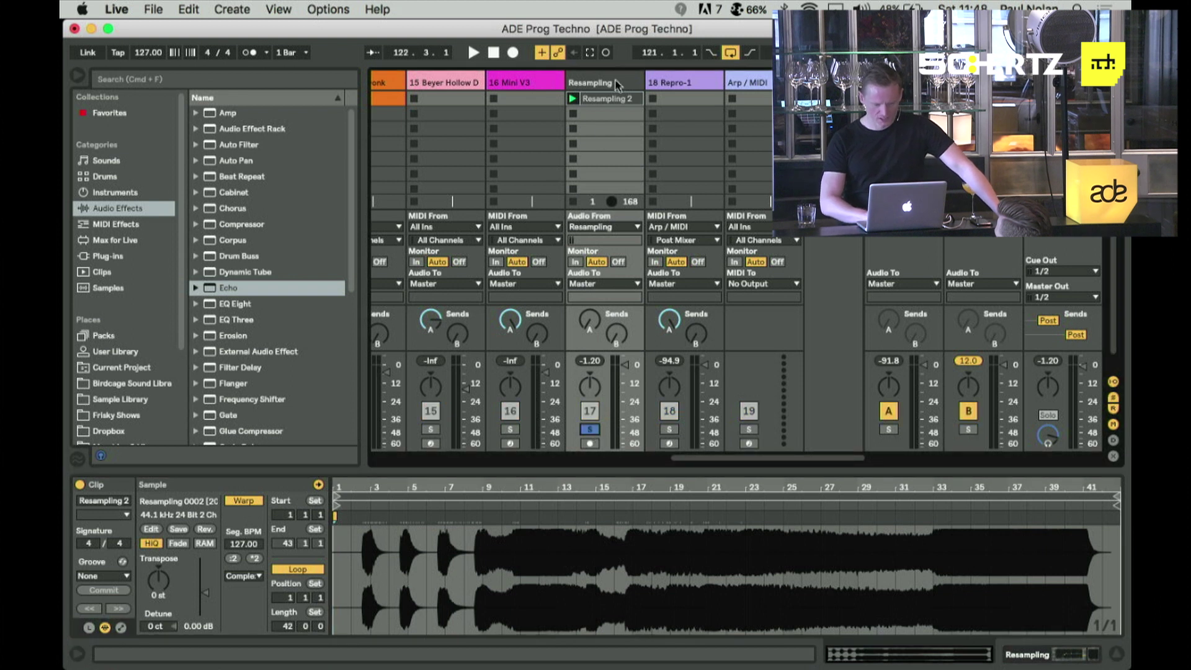
left_click(748, 504)
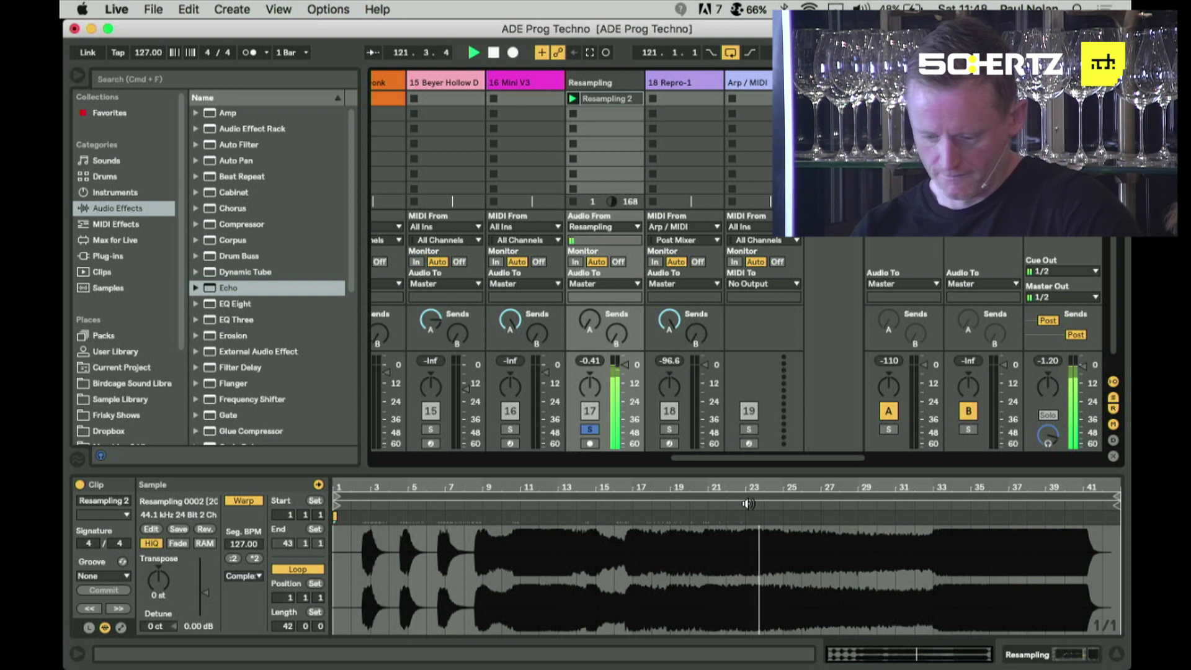
- Stop playback and bypass the EQ Eight and Kickstart devices on the Resampling track
left_click(619, 79)
key("space")
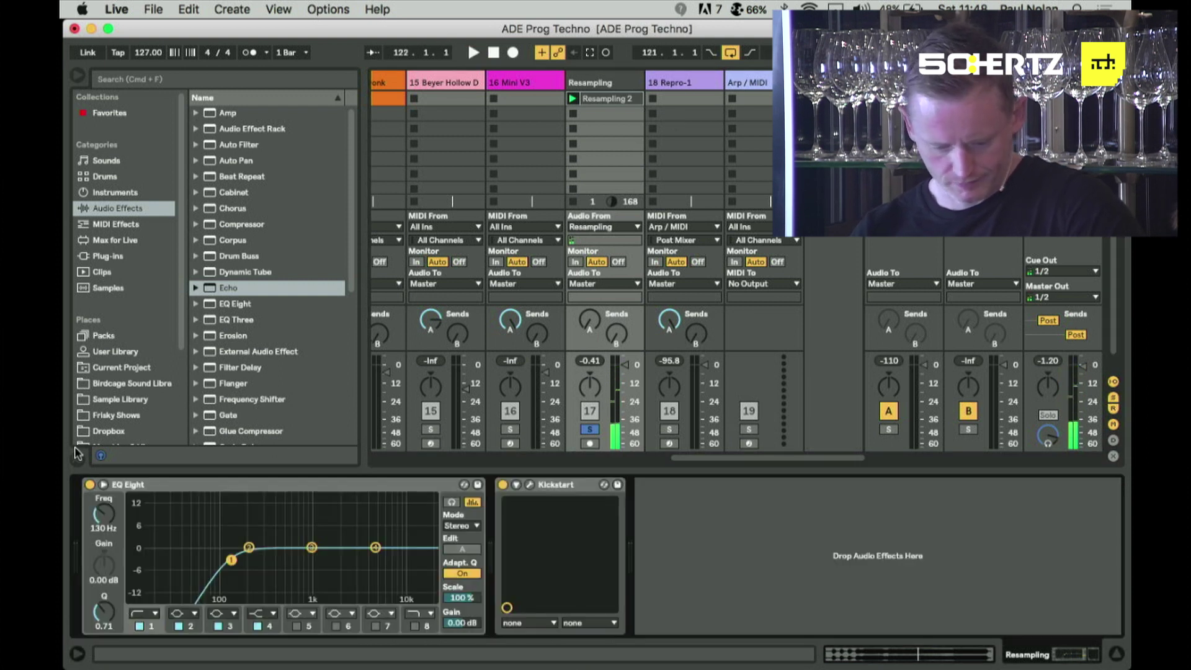
left_click(87, 479)
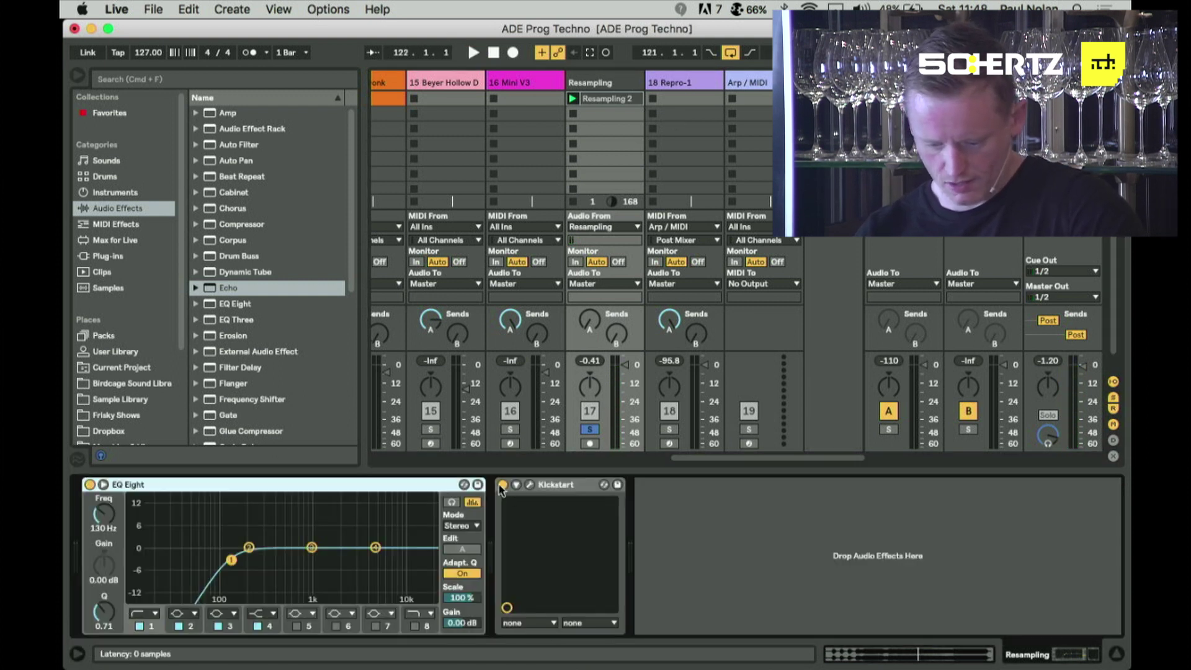
left_click(90, 485)
- Audition the recorded clip from about bar 21 without the track's effects
key("space")
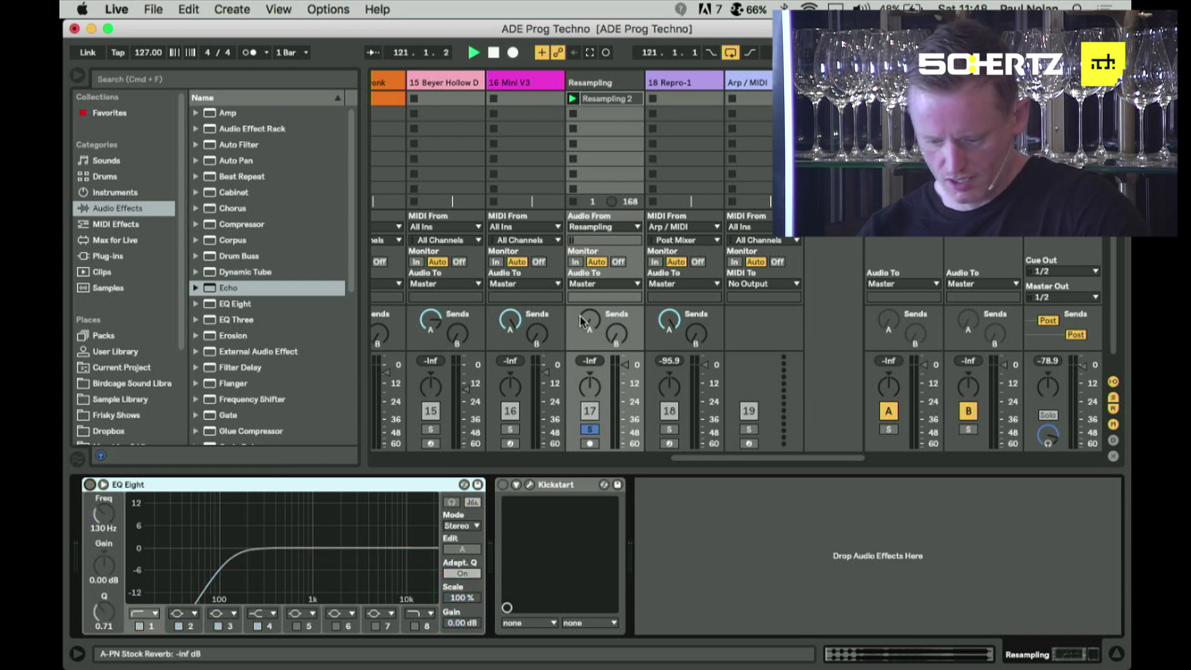
left_click(598, 98)
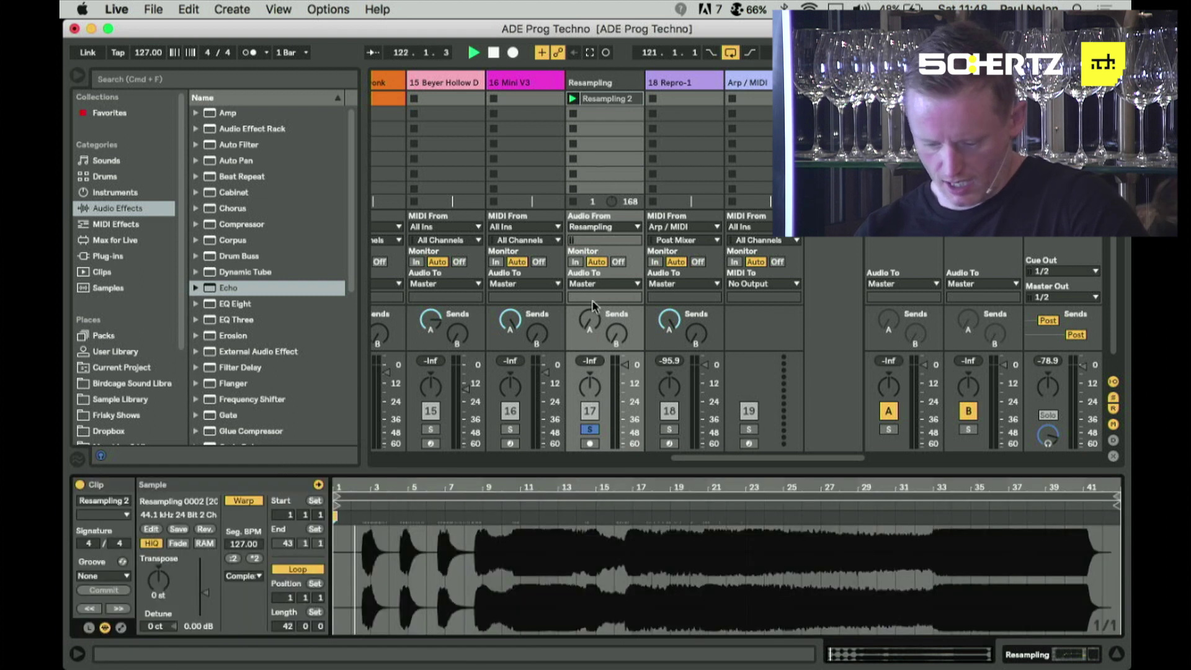
key("space")
left_click(707, 528)
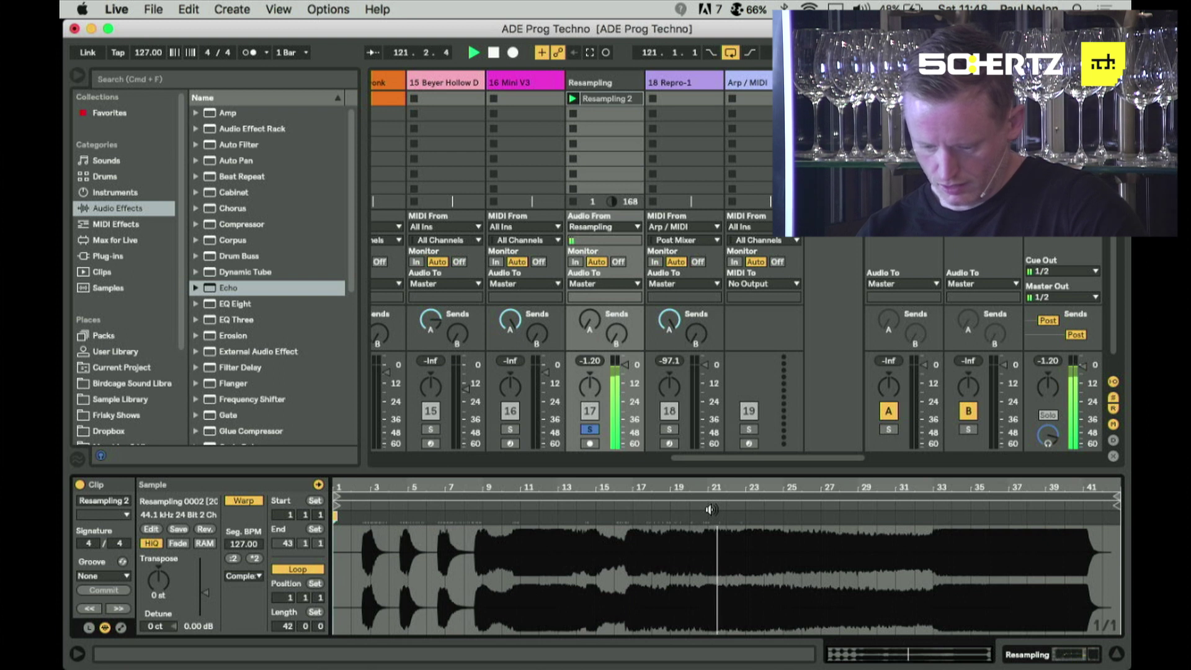
- Stop playback, loop bars 33 to 35 of the recorded Resampling clip, and audition the loop
left_click_drag(710, 539, 745, 538)
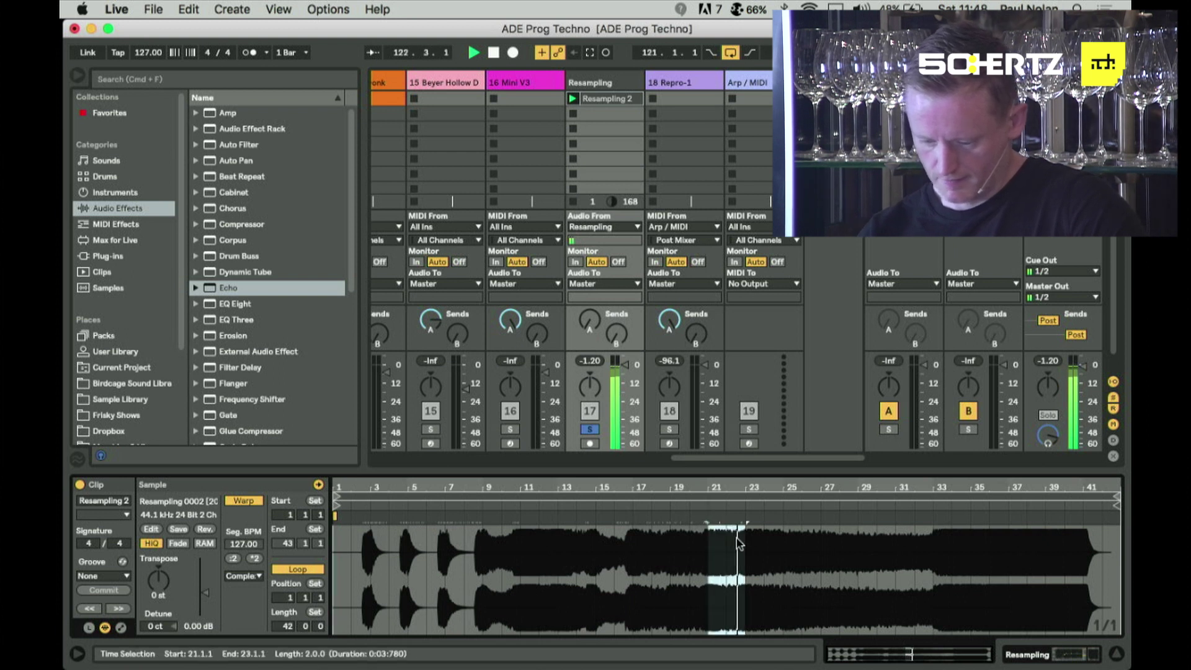
key("space")
left_click_drag(933, 546, 967, 552)
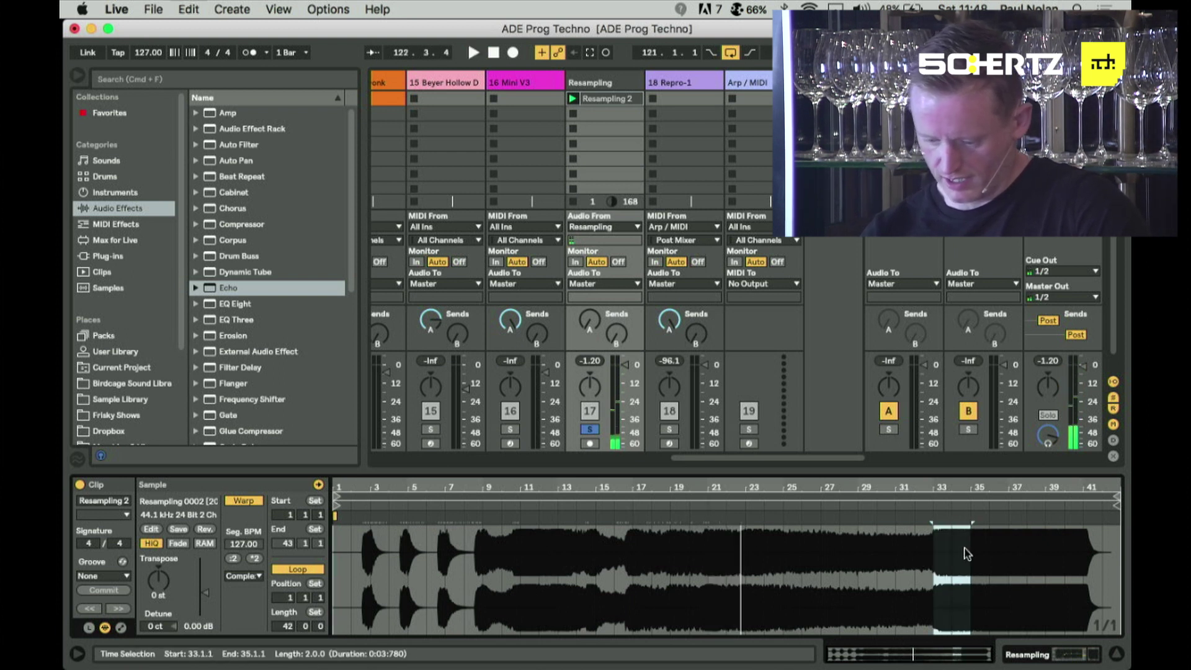
key("super+l")
key("space")
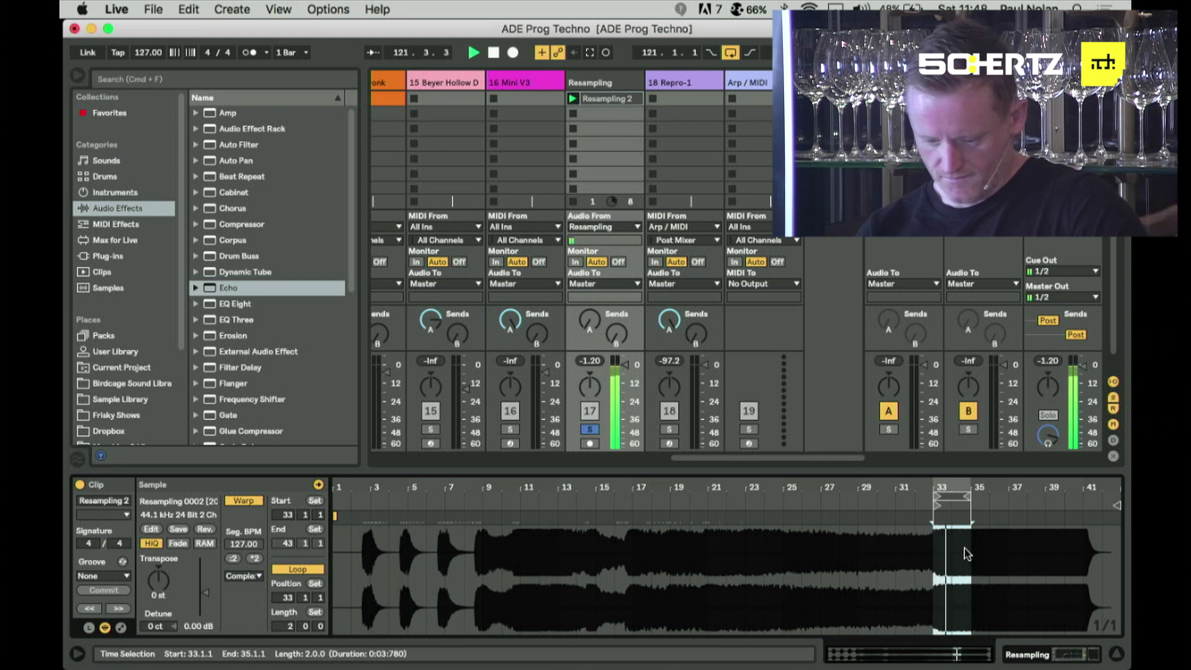
key("space")
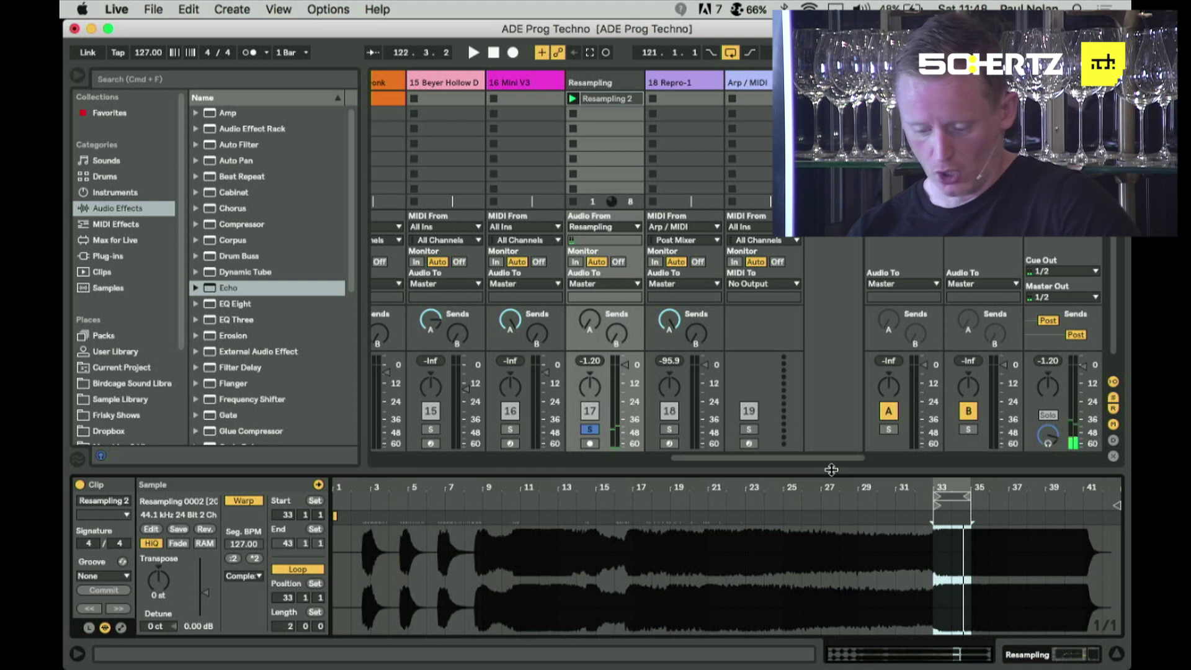
- Enlarge the clip view, set the clip's warp mode to Beats preserving 1/16, and open the transient loop mode choices
left_click_drag(831, 470, 831, 417)
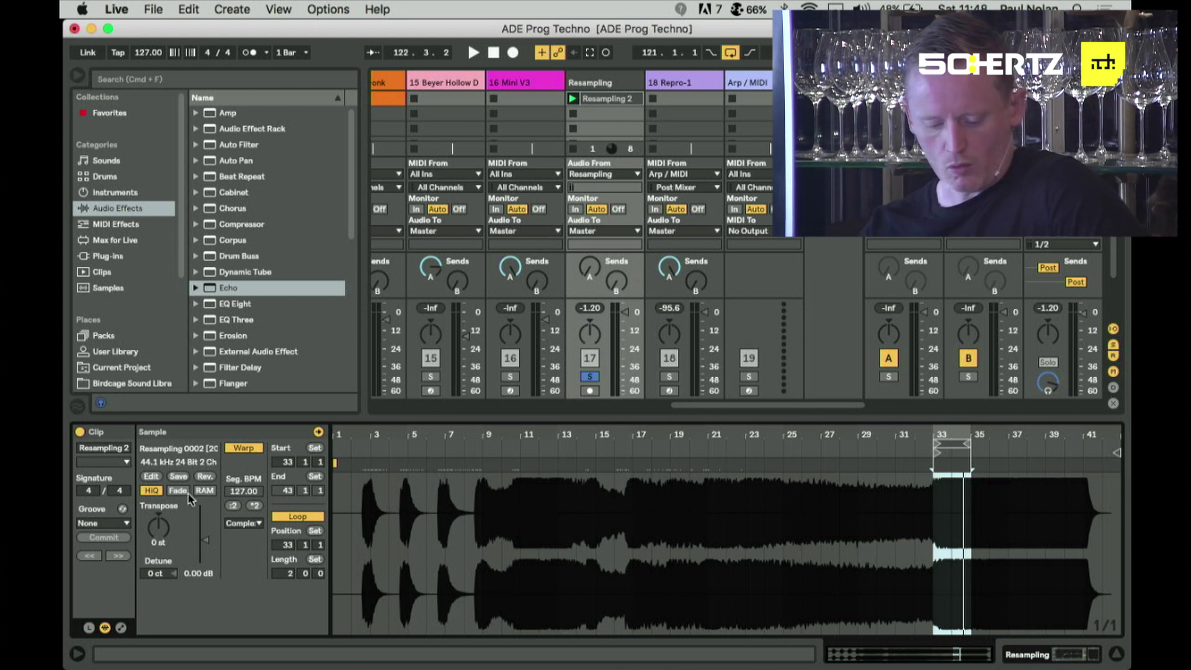
left_click(245, 524)
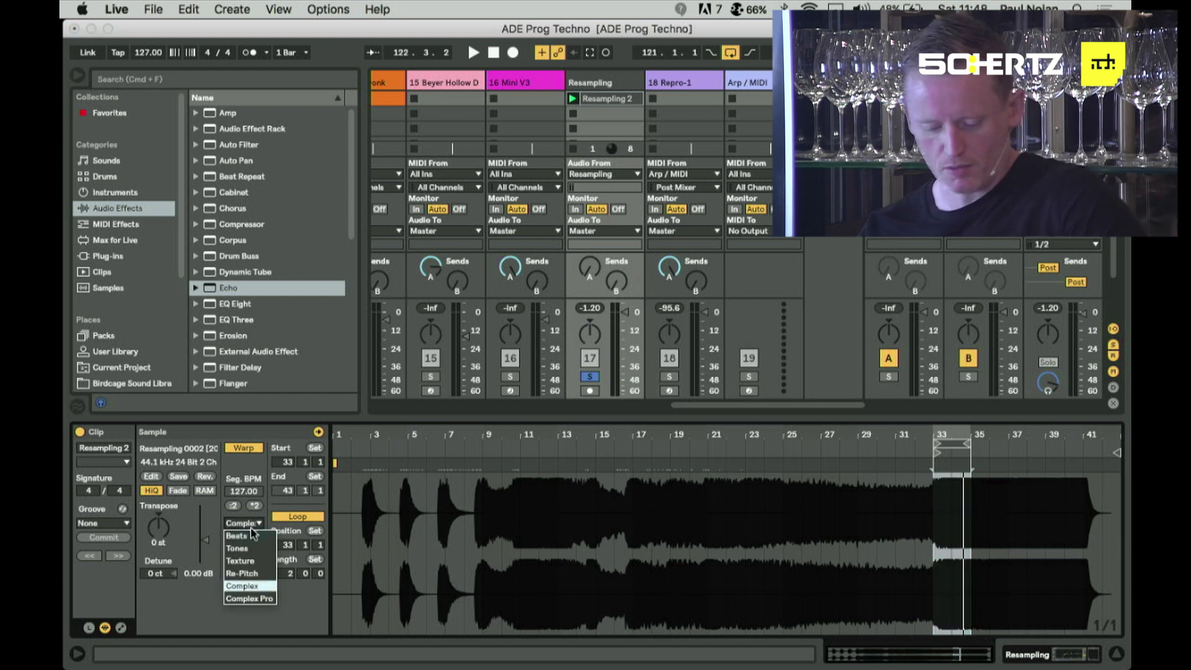
left_click(257, 538)
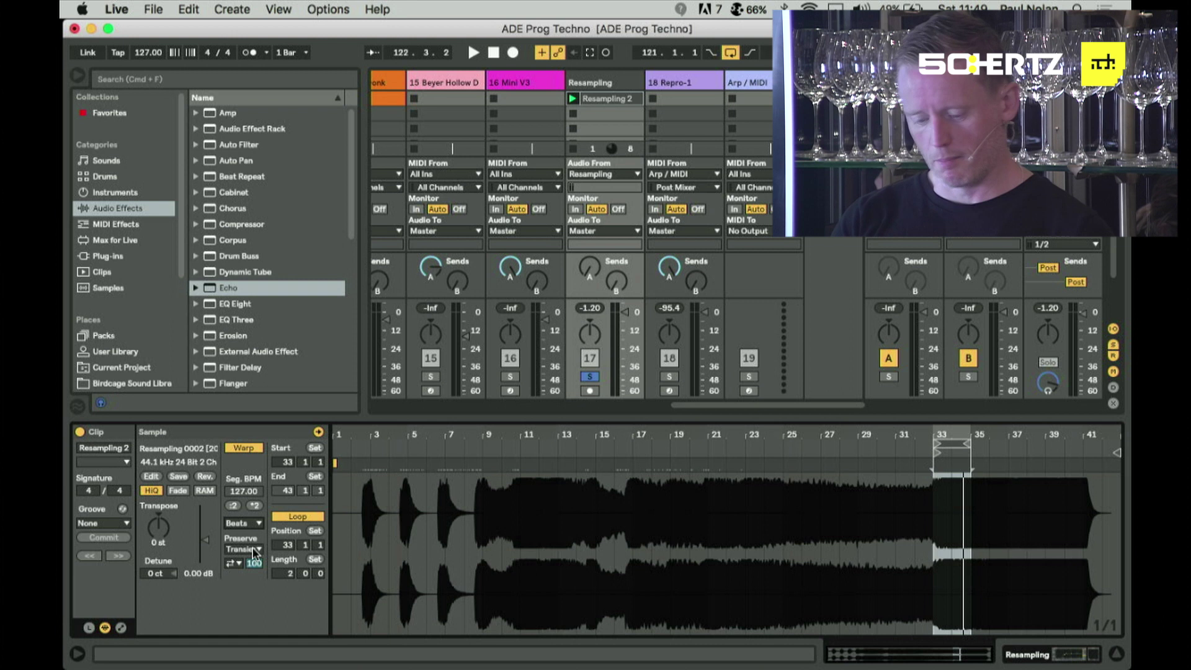
left_click(254, 549)
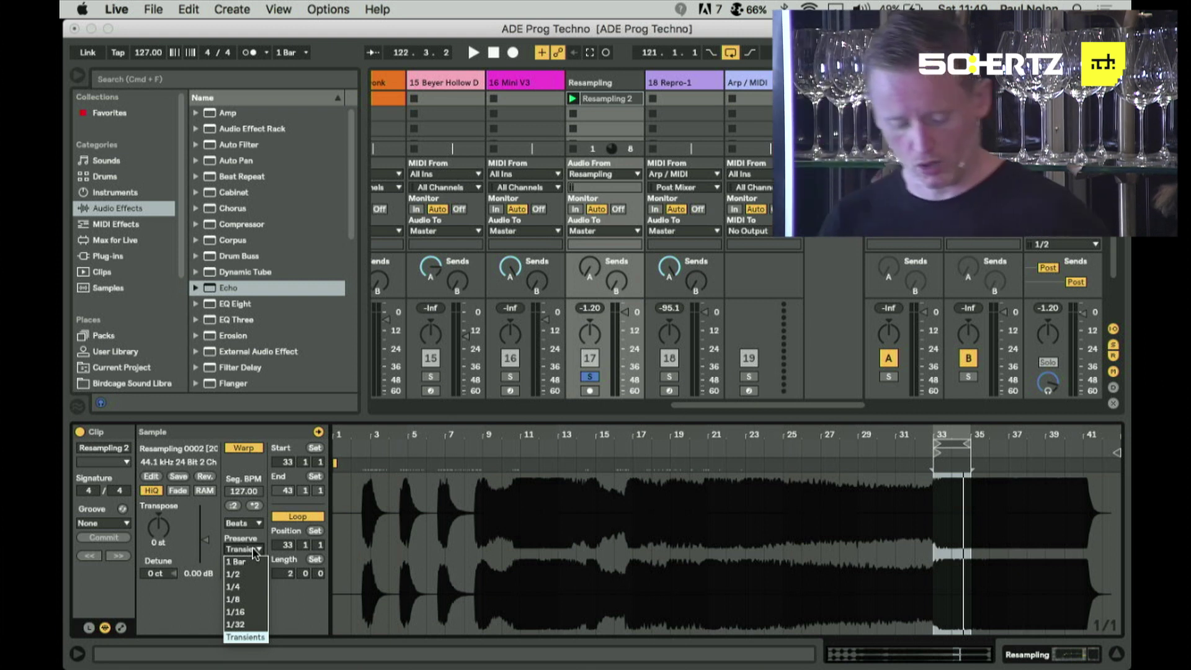
left_click(257, 611)
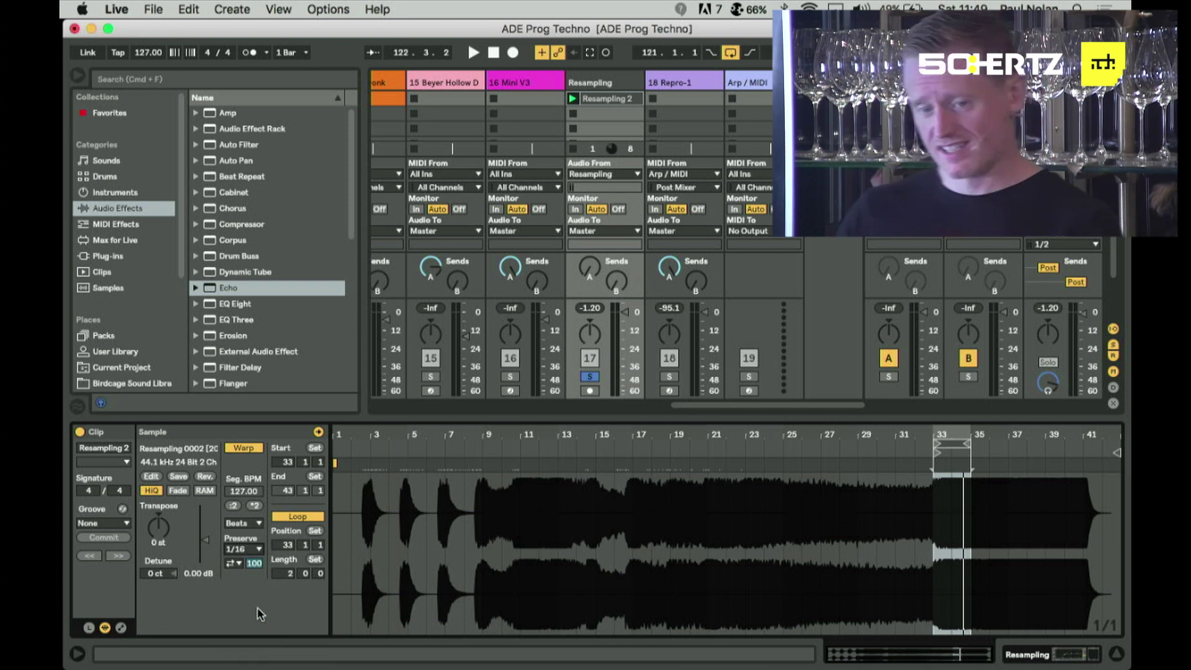
left_click(240, 564)
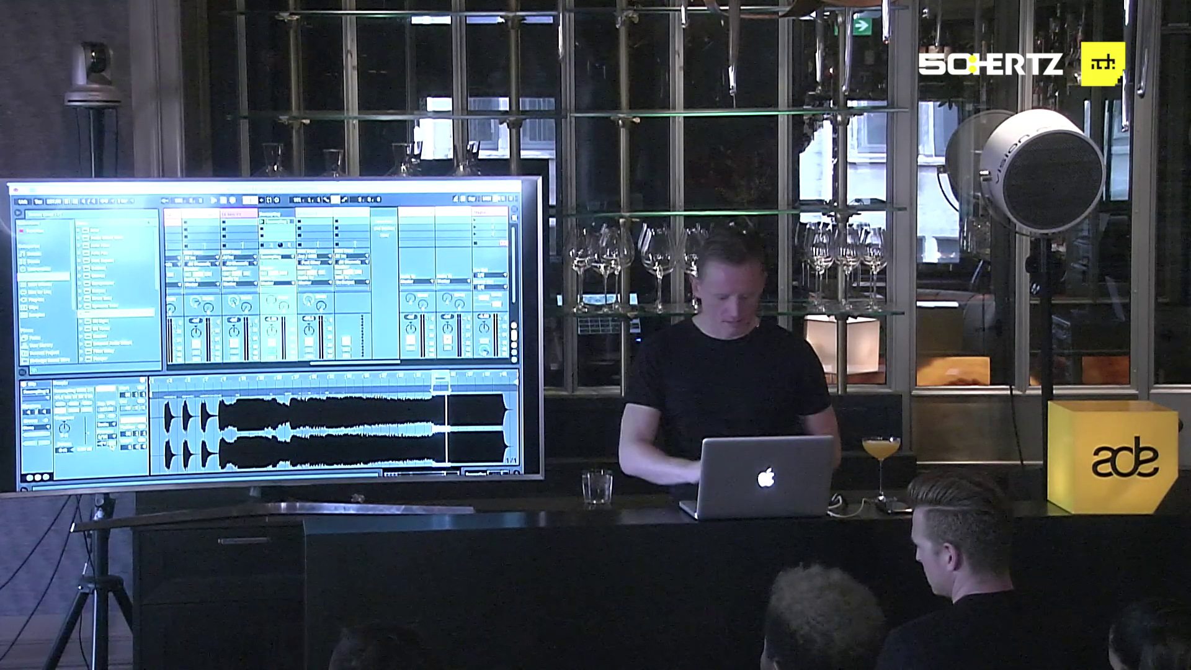
- Examine the clips in the arrangement, then return to the session's Resampling track
left_click(434, 428)
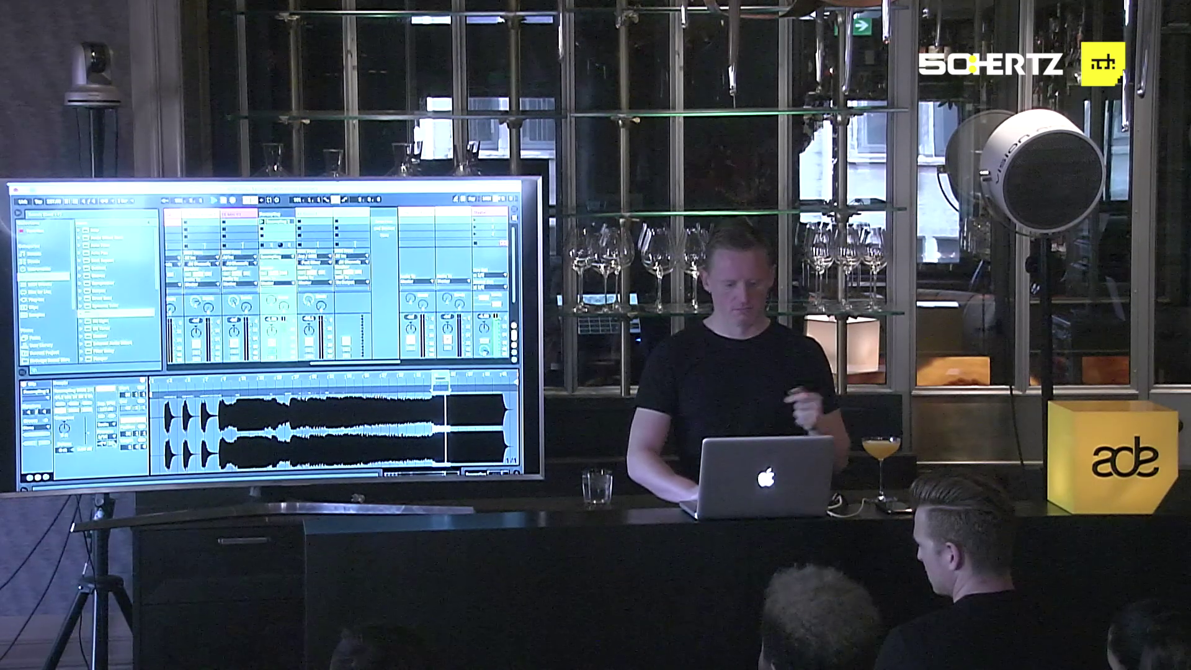
scroll(341, 285, "left", 5)
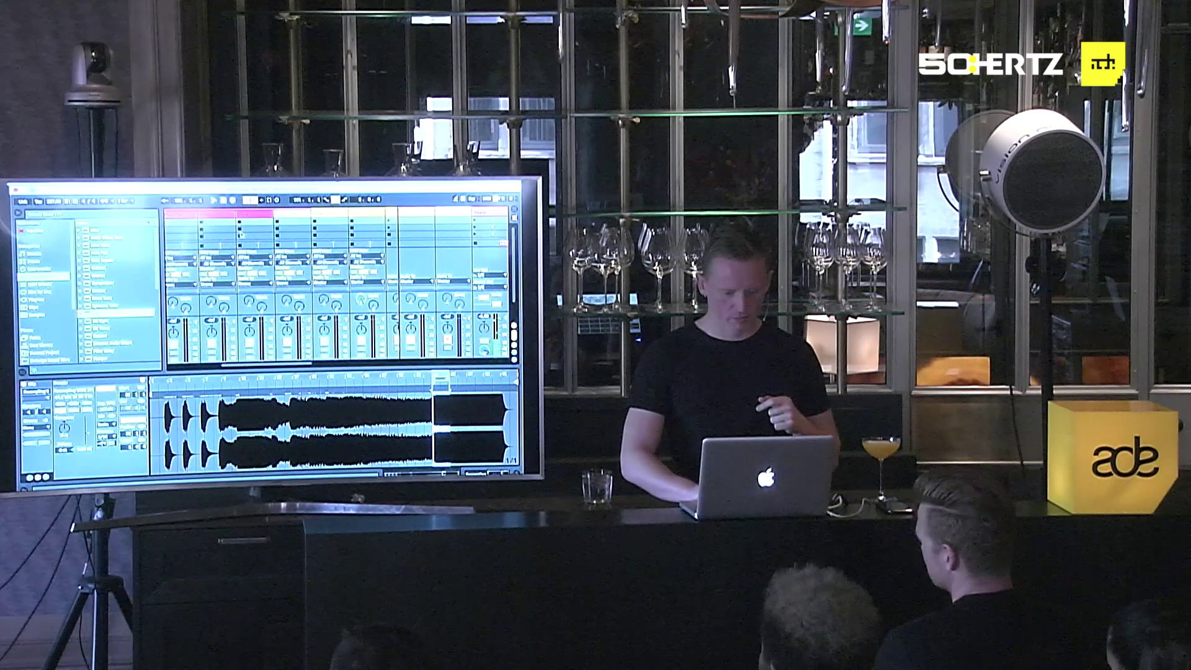
key("Tab")
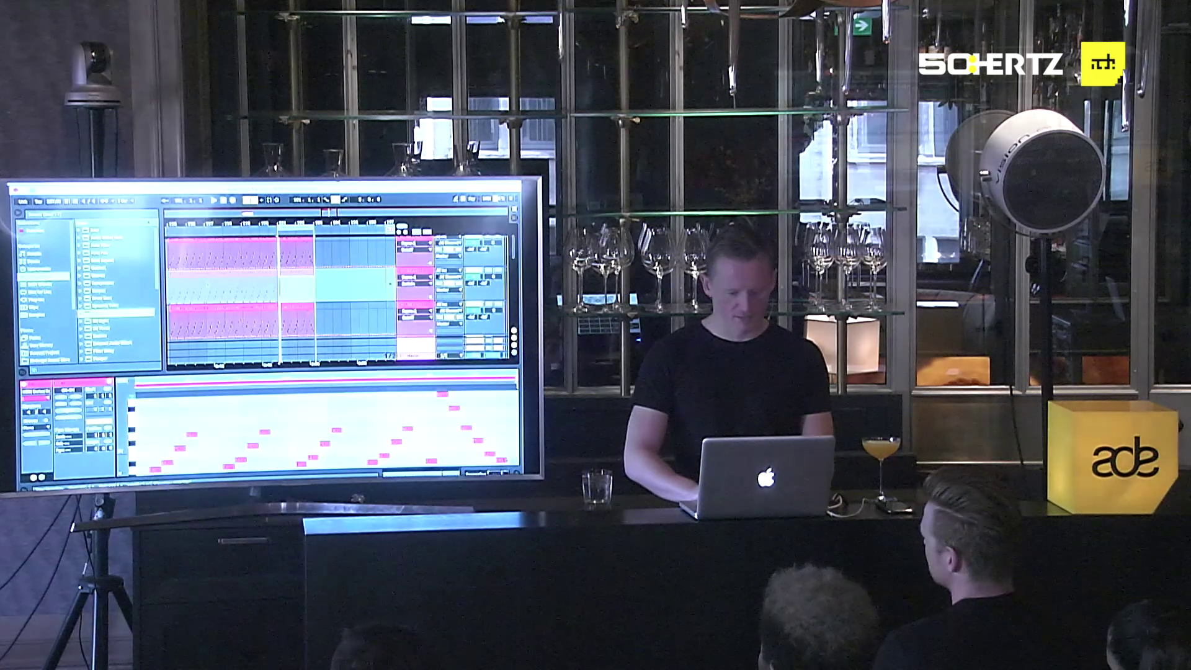
scroll(279, 292, "down", 3)
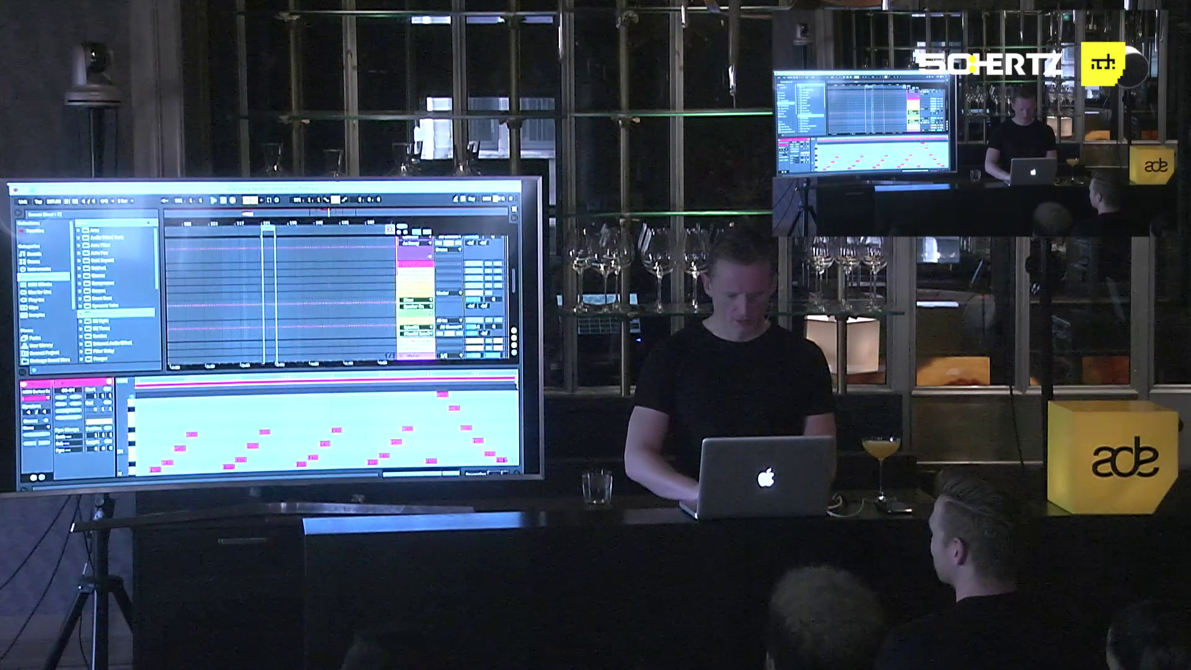
scroll(225, 285, "up", 3)
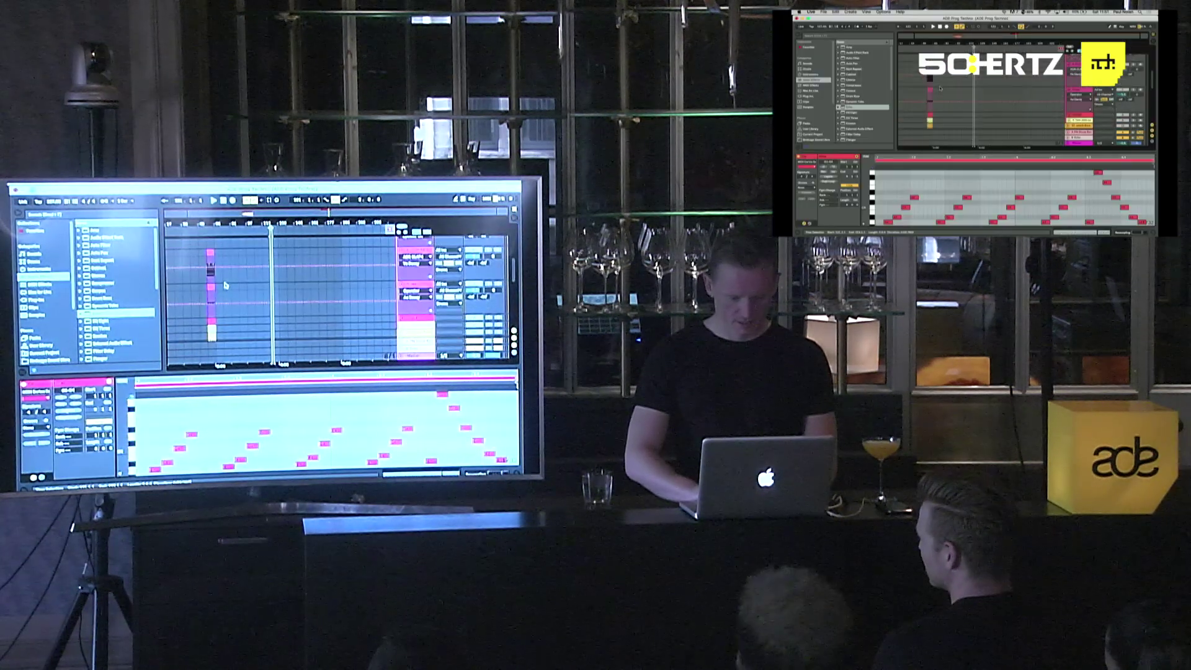
scroll(225, 284, "up", 2)
left_click(275, 289)
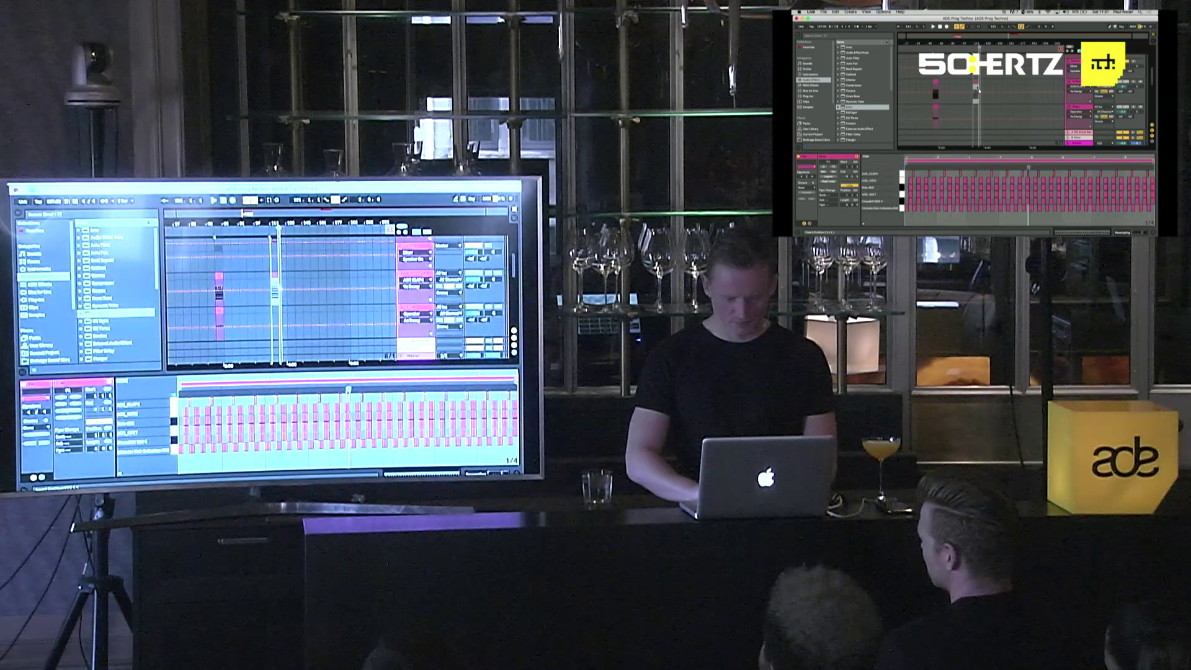
left_click(283, 289)
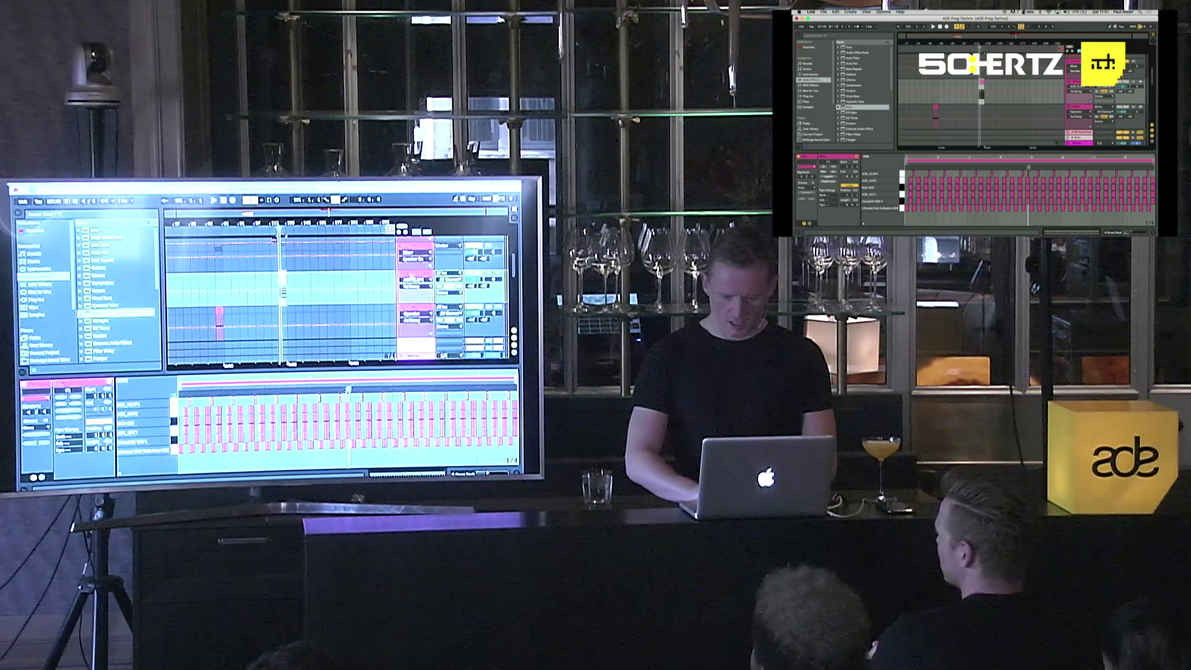
key("Tab")
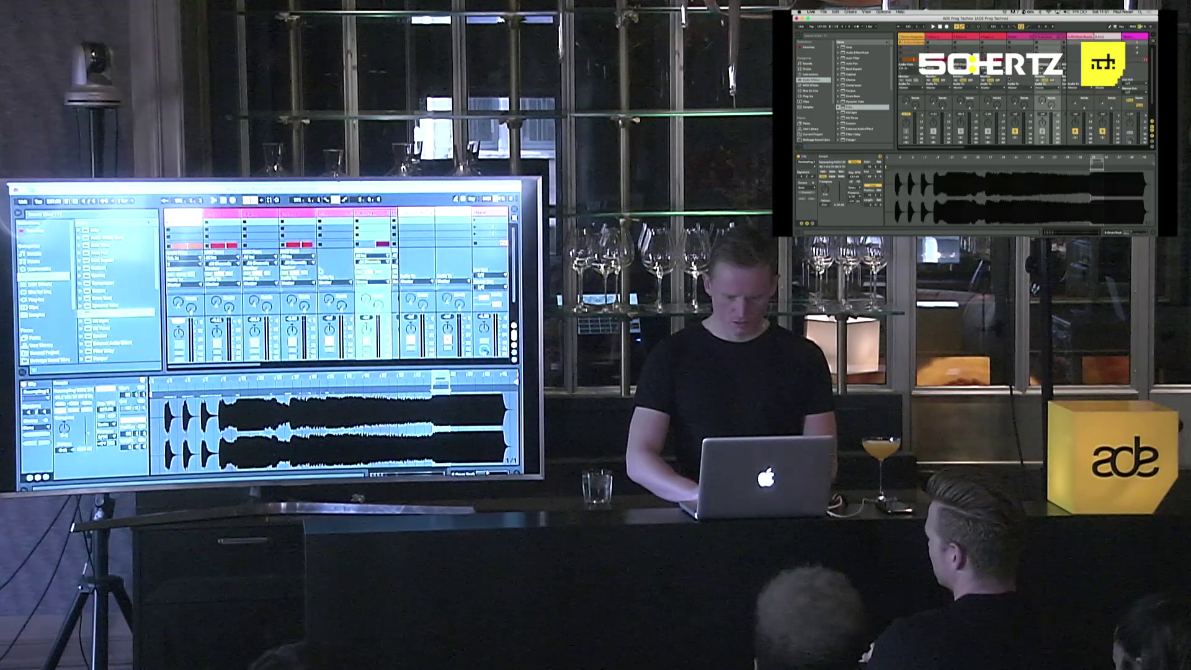
key("super+g")
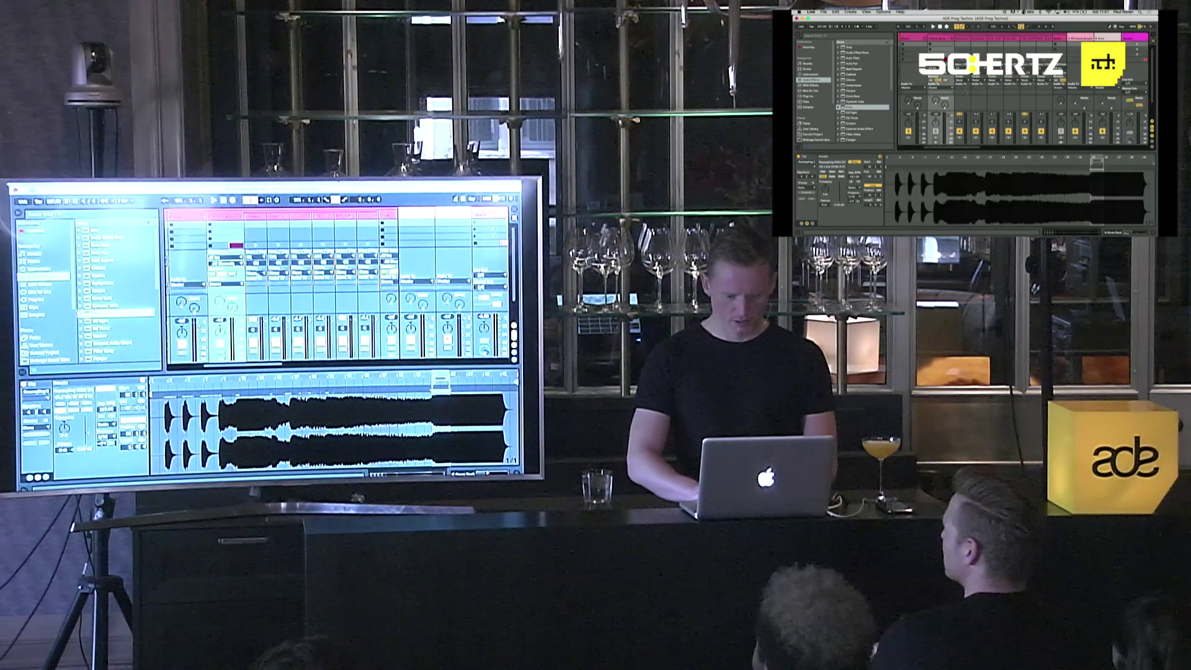
key("super+z")
- Play the looped clip, reactivate Kickstart on the Resampling track while adjusting the output volume, and return to the clip view
key("space")
key("XF86AudioRaiseVolume")
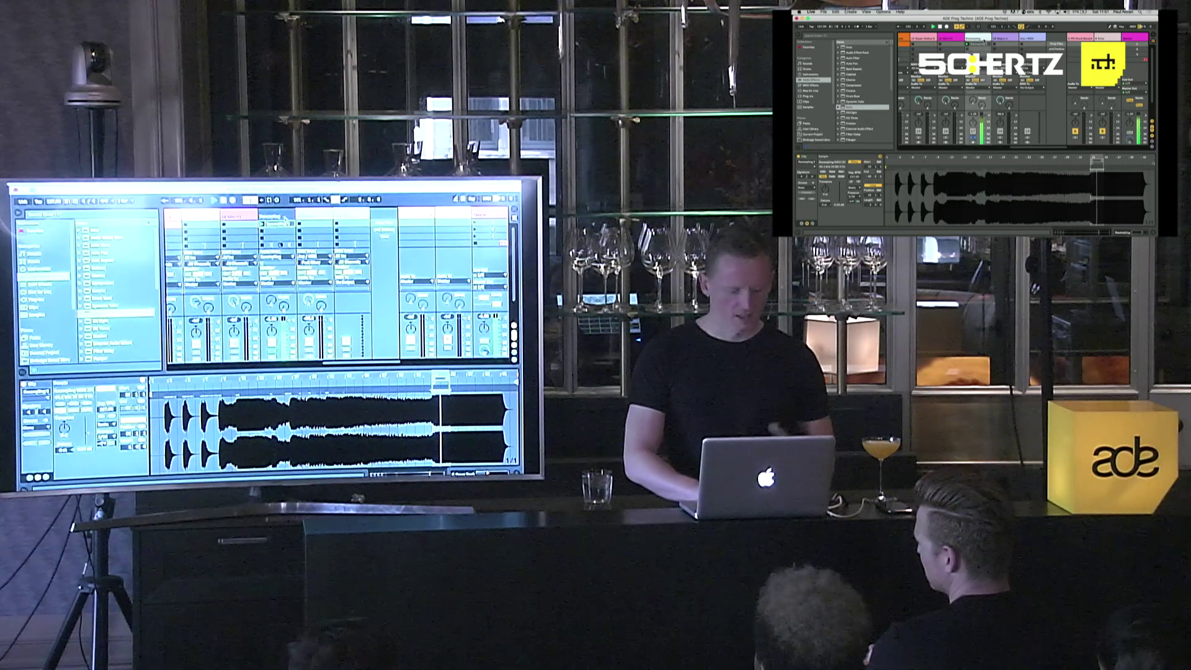
key("shift+Tab")
left_click(235, 408)
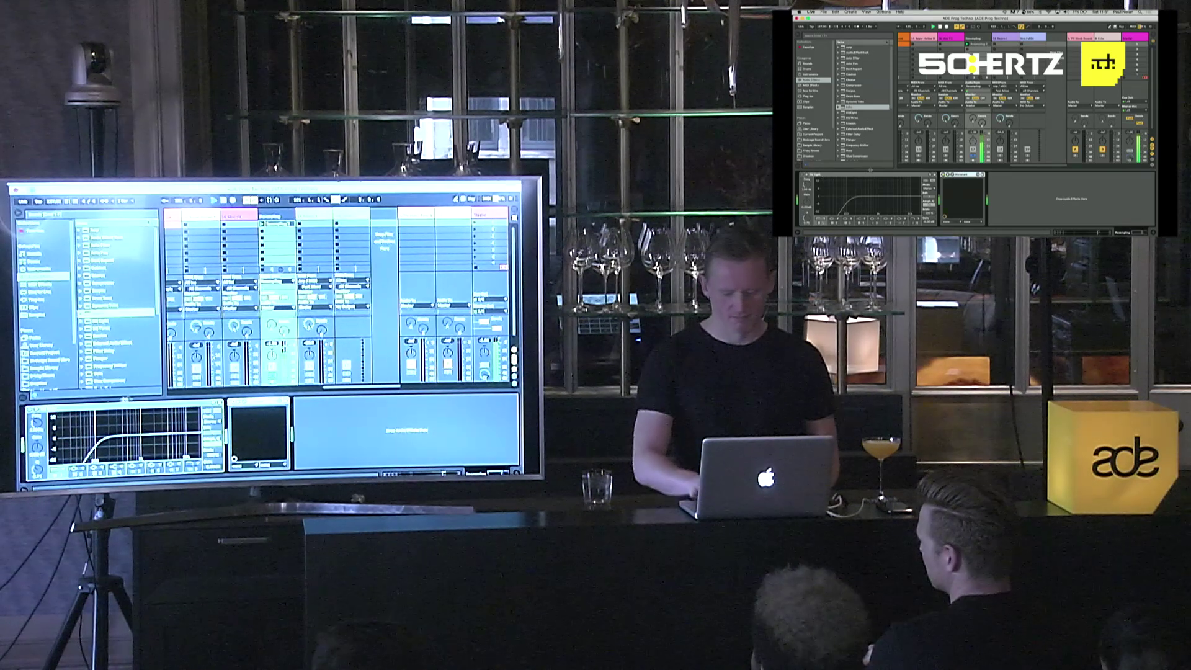
key("XF86AudioLowerVolume")
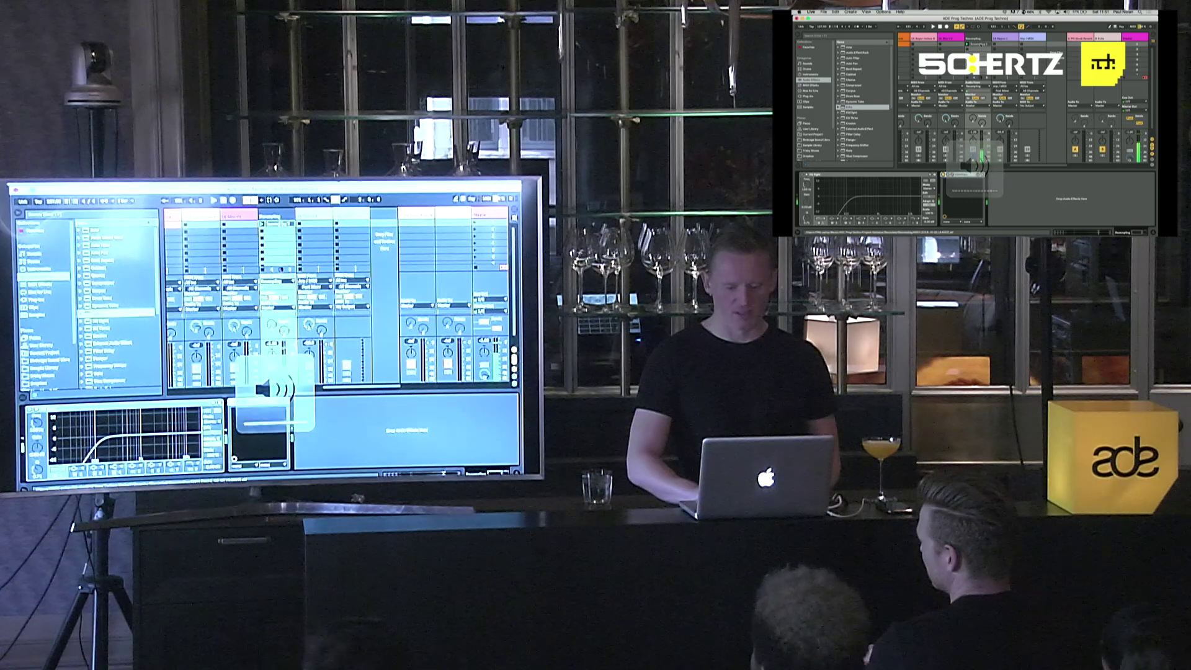
key("shift+Tab")
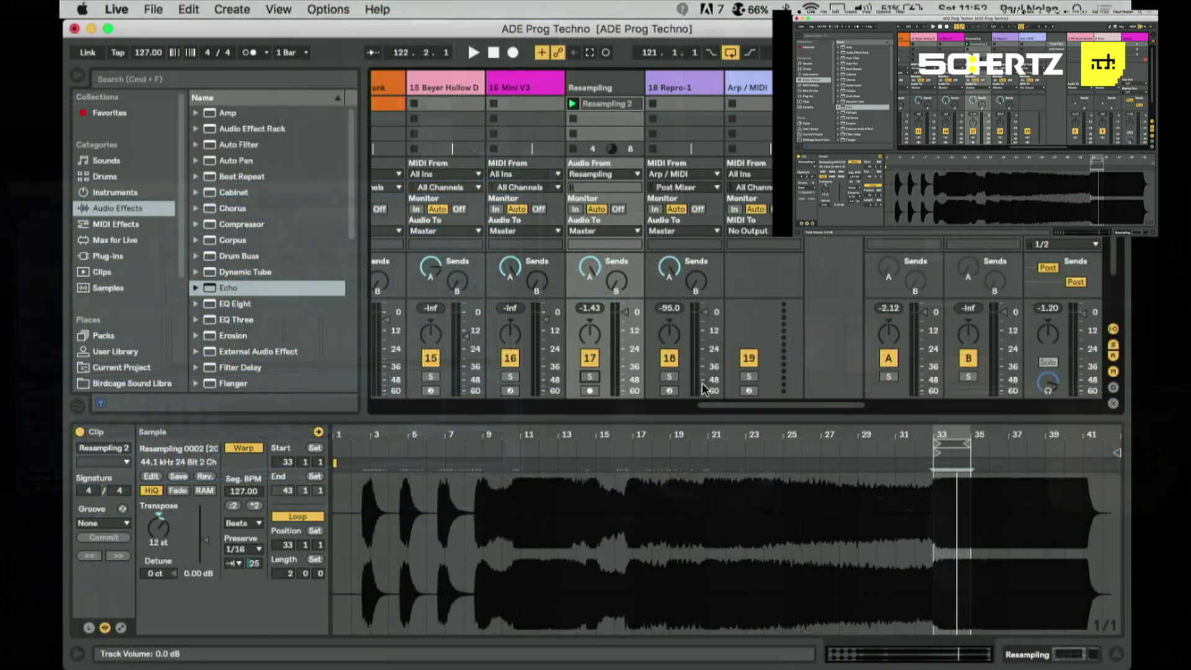
- Solo and arm the 18 Repro-1 track and open its Repro-1 instrument window
left_click(694, 89)
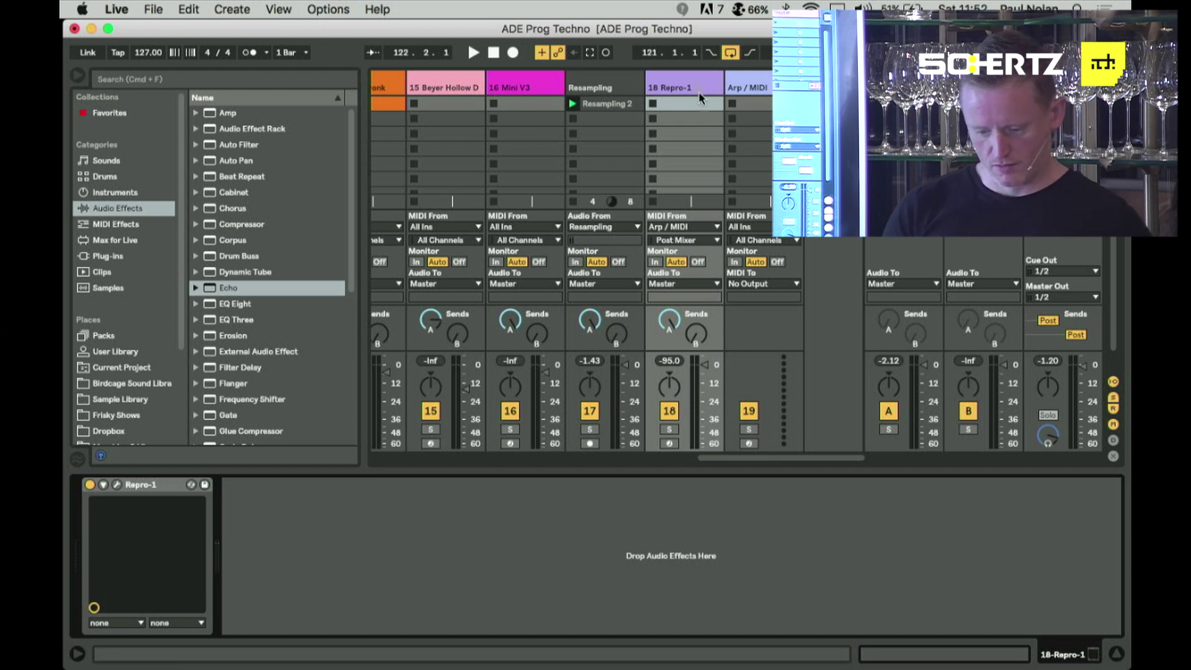
left_click(669, 430)
left_click(669, 443)
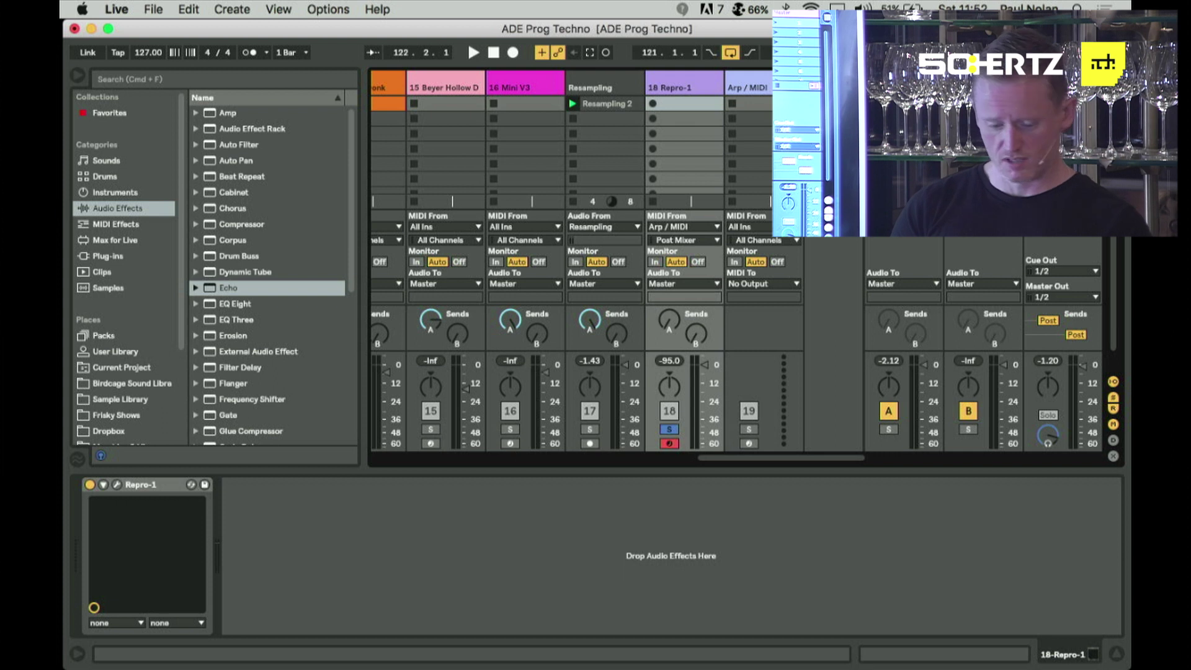
left_click(116, 485)
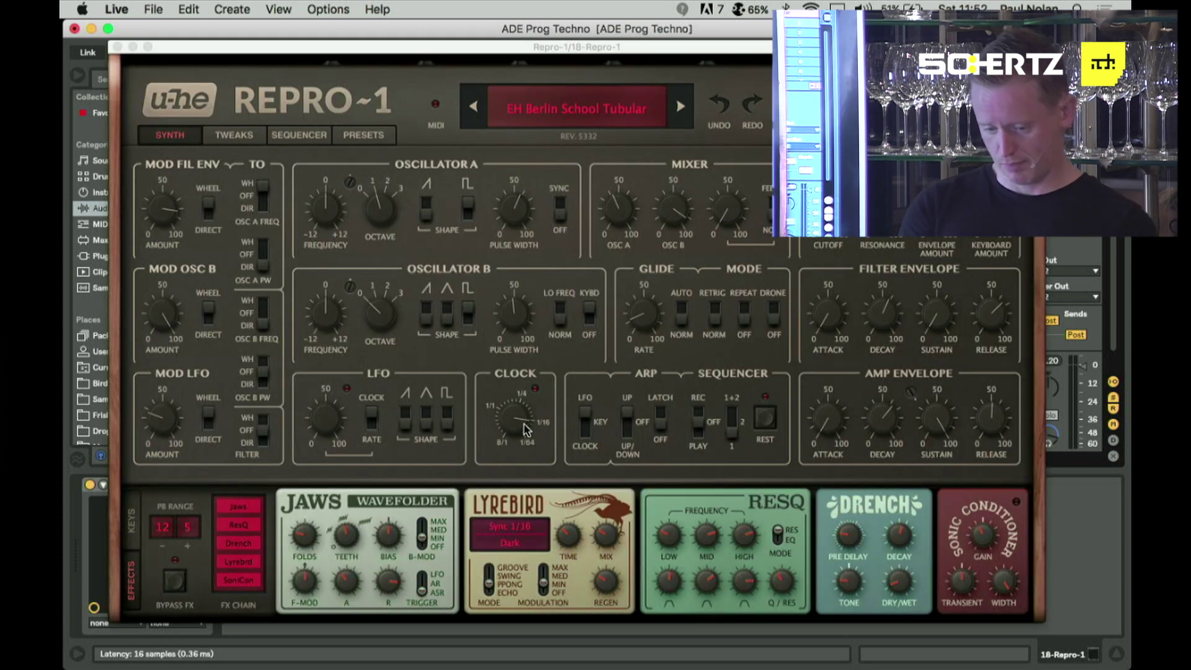
left_click(716, 313)
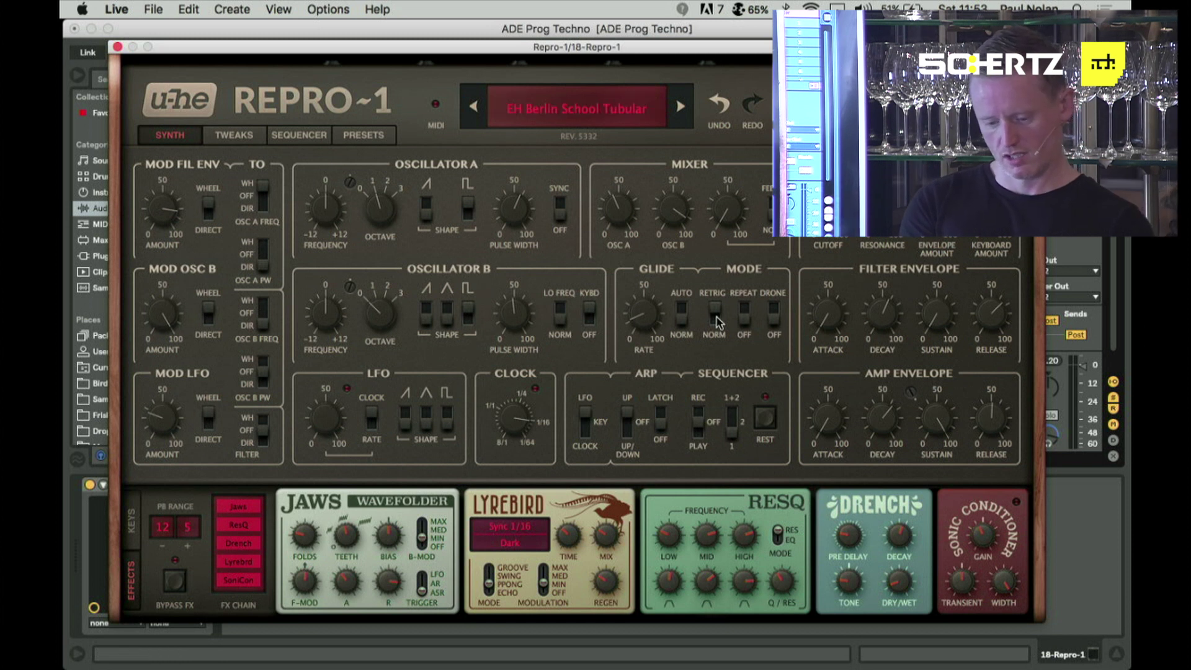
- Move the plug-in window aside, start playback, set the Repro-1 track's MIDI input to All Ins and All Channels, and raise the system volume
left_click_drag(163, 54, 451, 578)
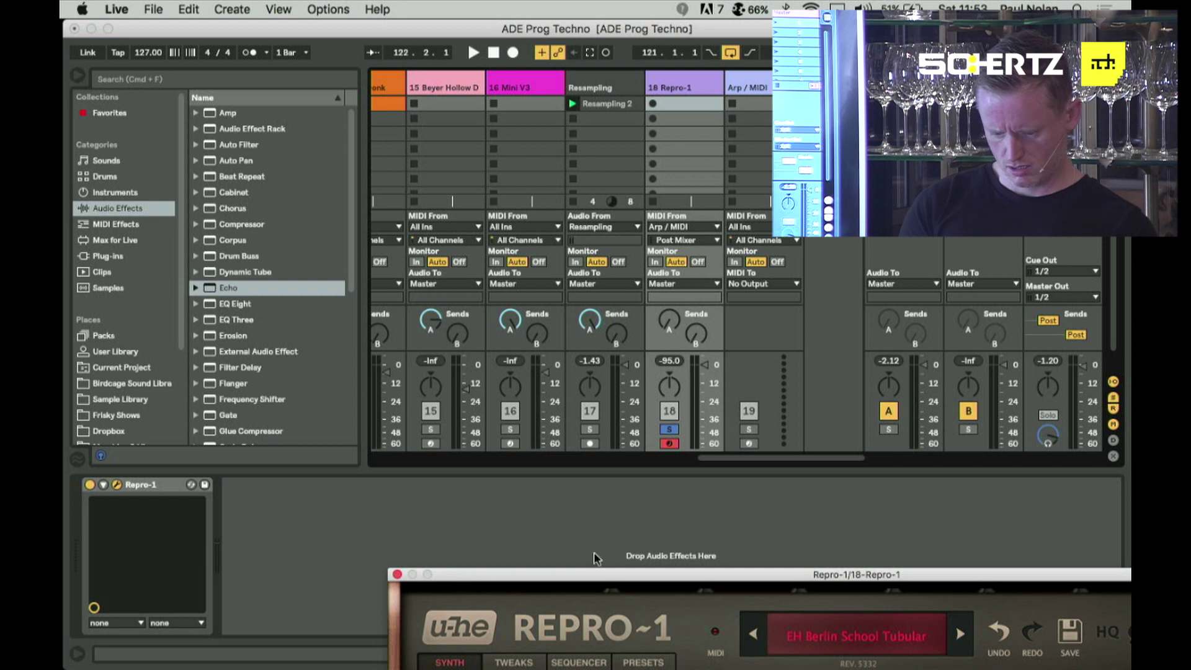
key("space")
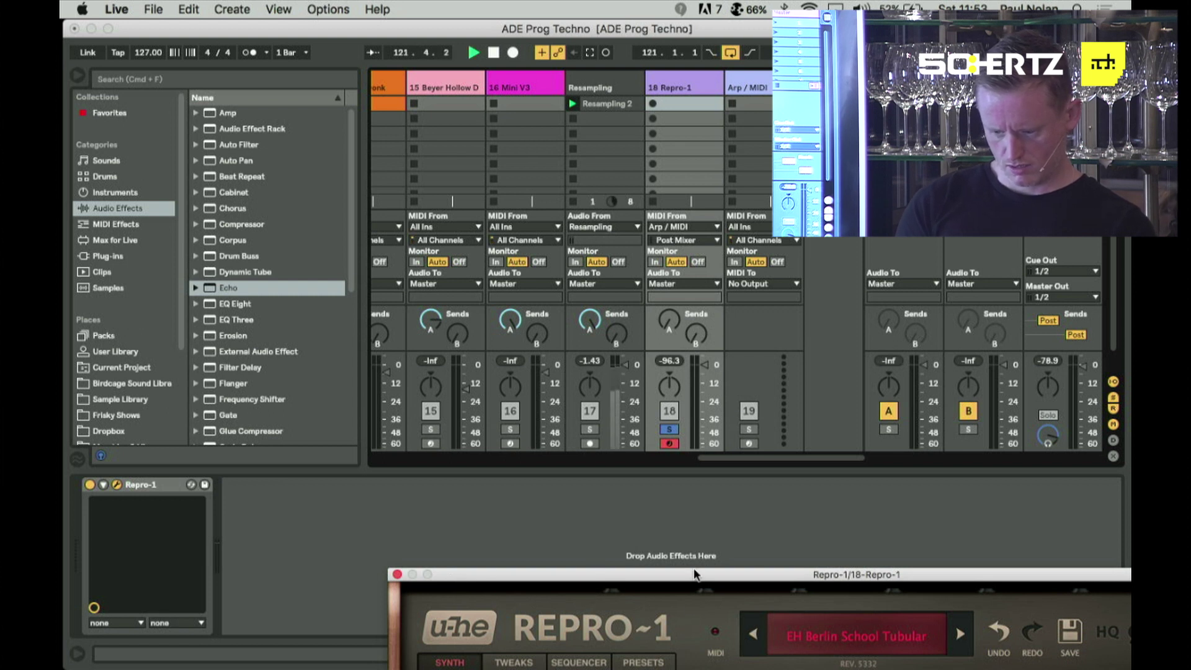
left_click_drag(695, 575, 687, 562)
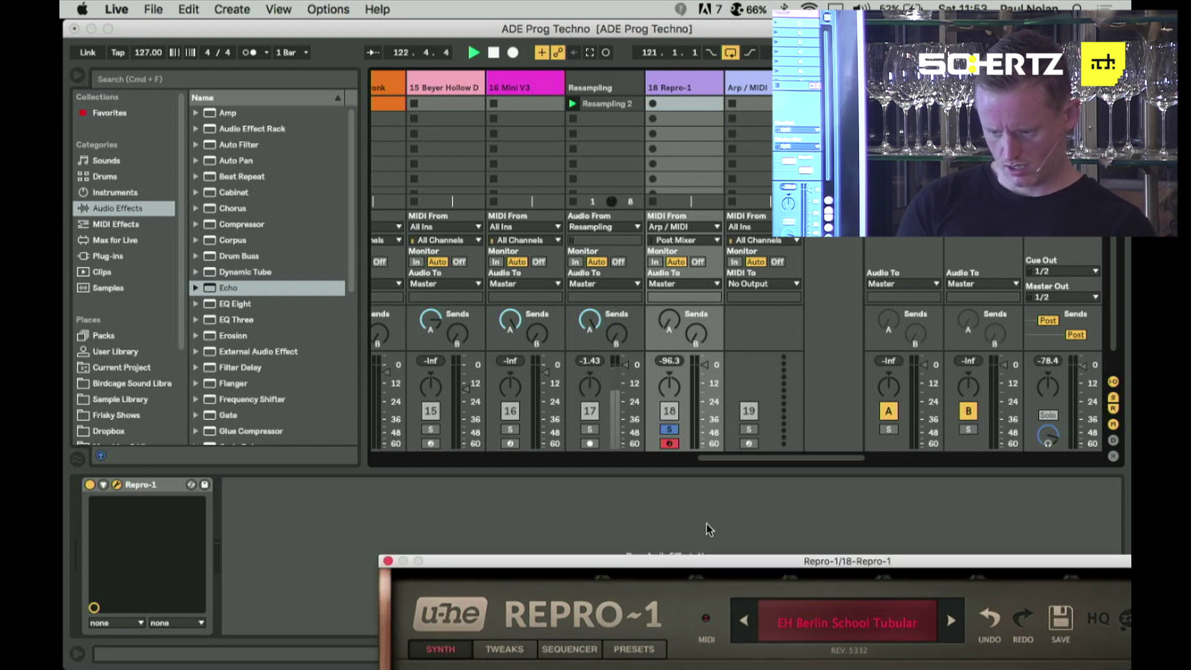
left_click(703, 93)
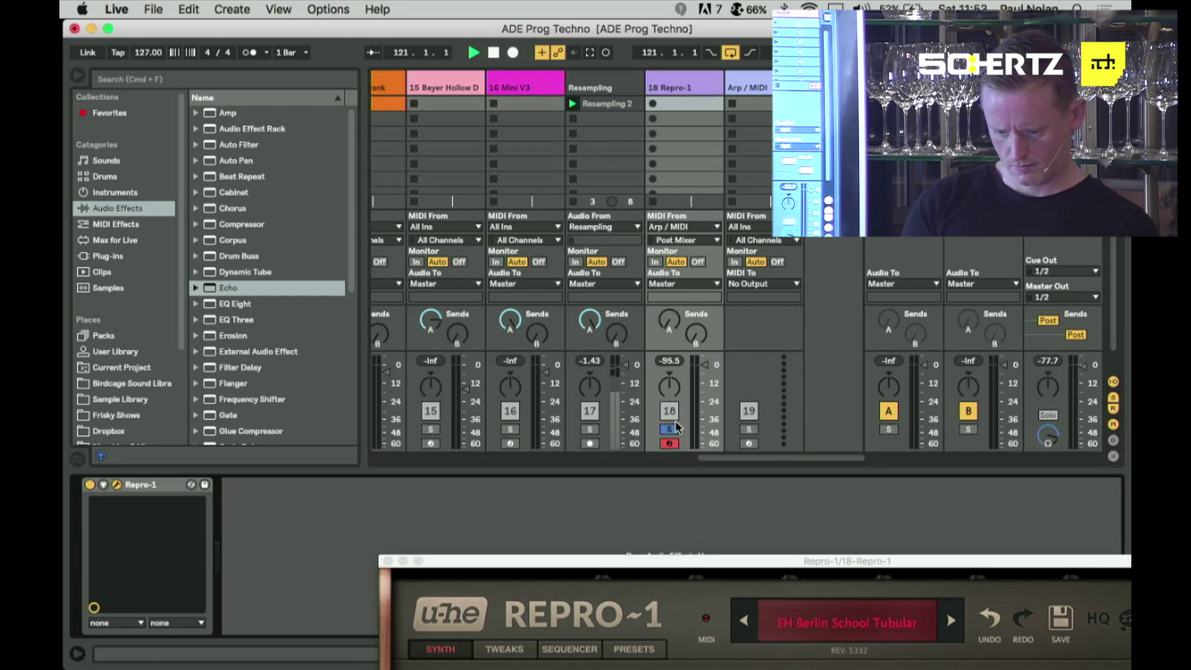
left_click(685, 227)
left_click(685, 241)
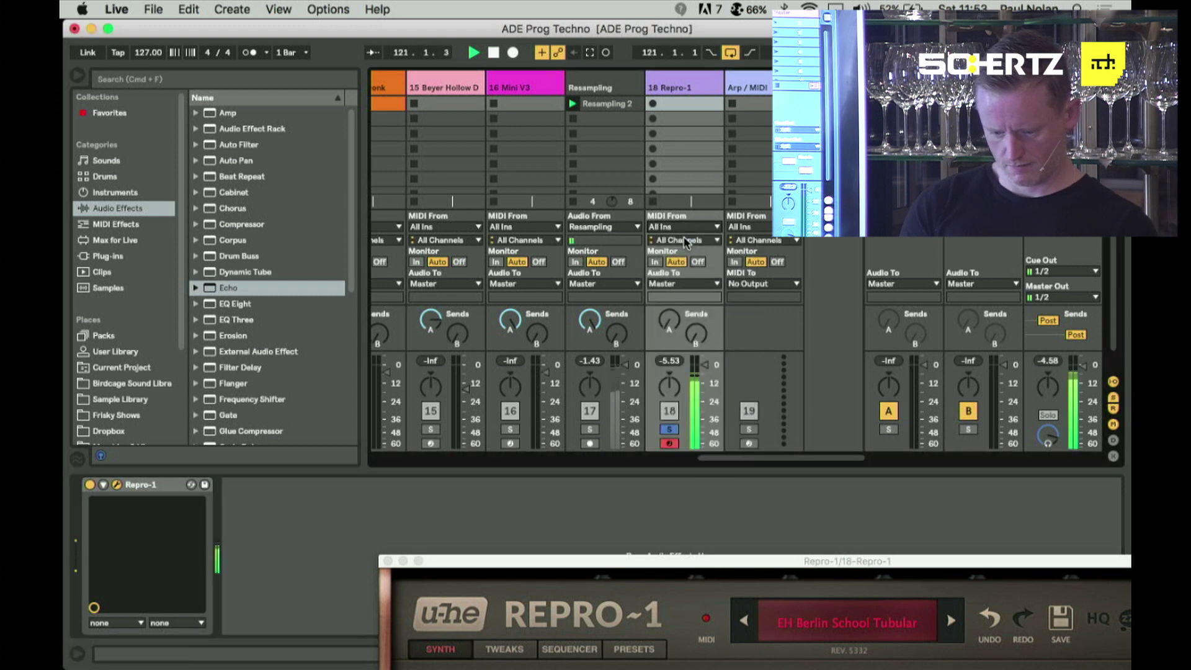
key("XF86AudioRaiseVolume")
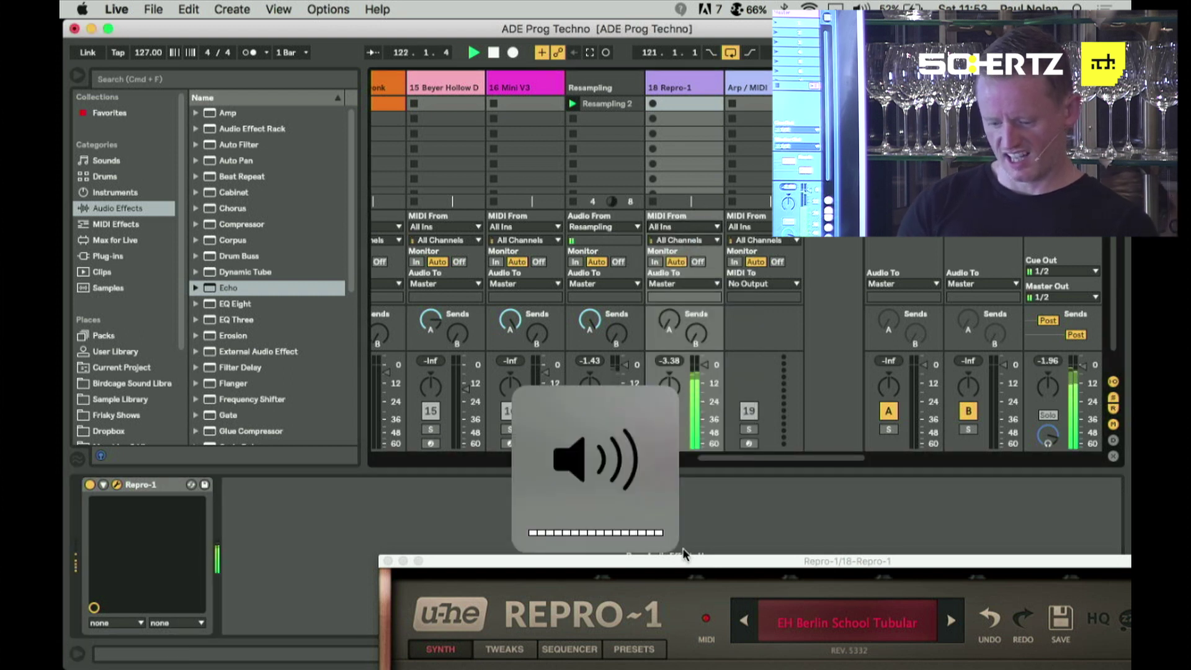
- Bring the Repro-1 window back up so its synth controls are in view below the track headers
left_click_drag(794, 561, 508, 47)
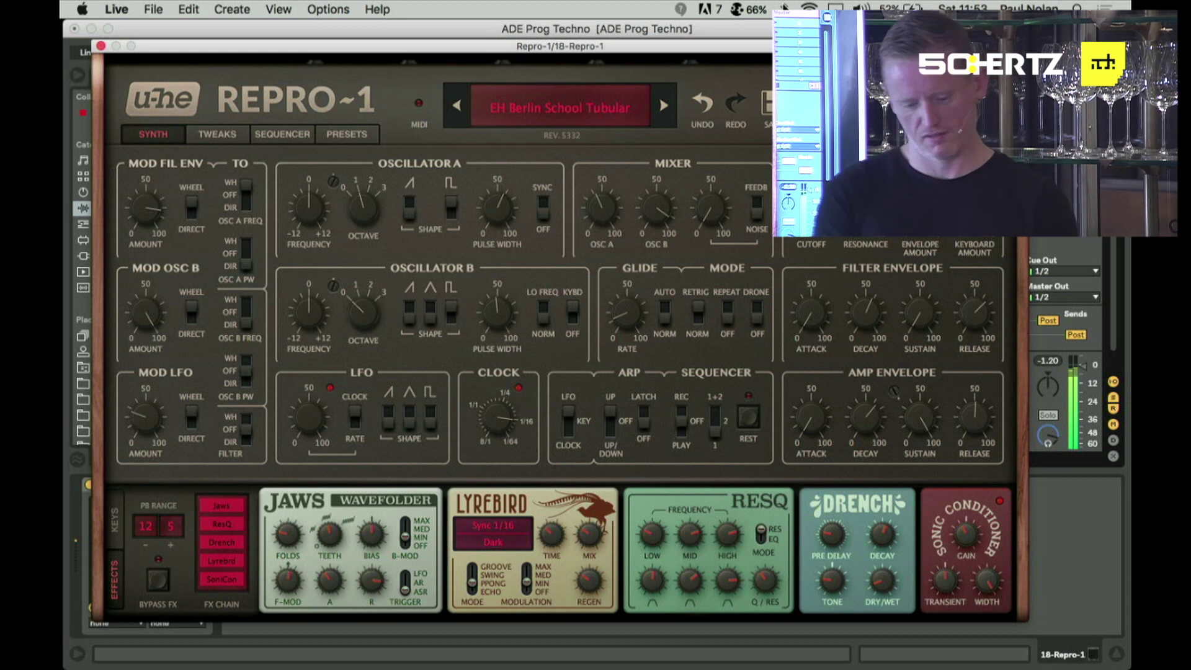
left_click_drag(509, 46, 497, 198)
left_click_drag(923, 271, 922, 265)
left_click_drag(905, 308, 897, 237)
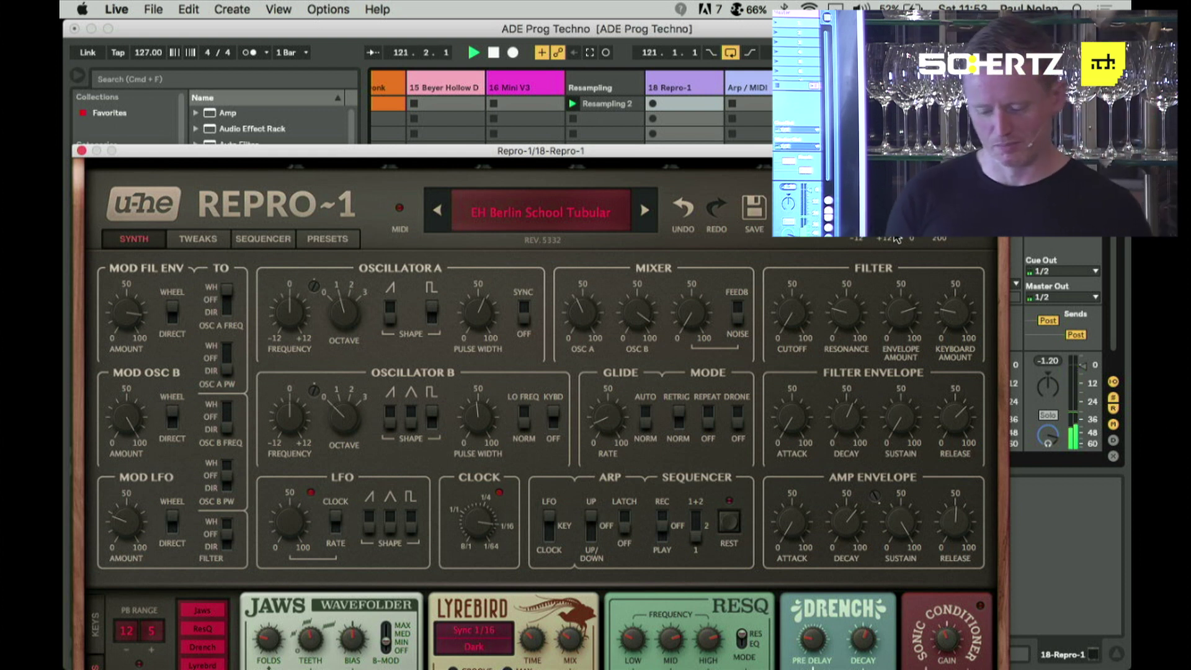
- Record two trial MIDI takes in the Repro-1 track's first slot, deleting each take and closing the synth window
left_click(653, 106)
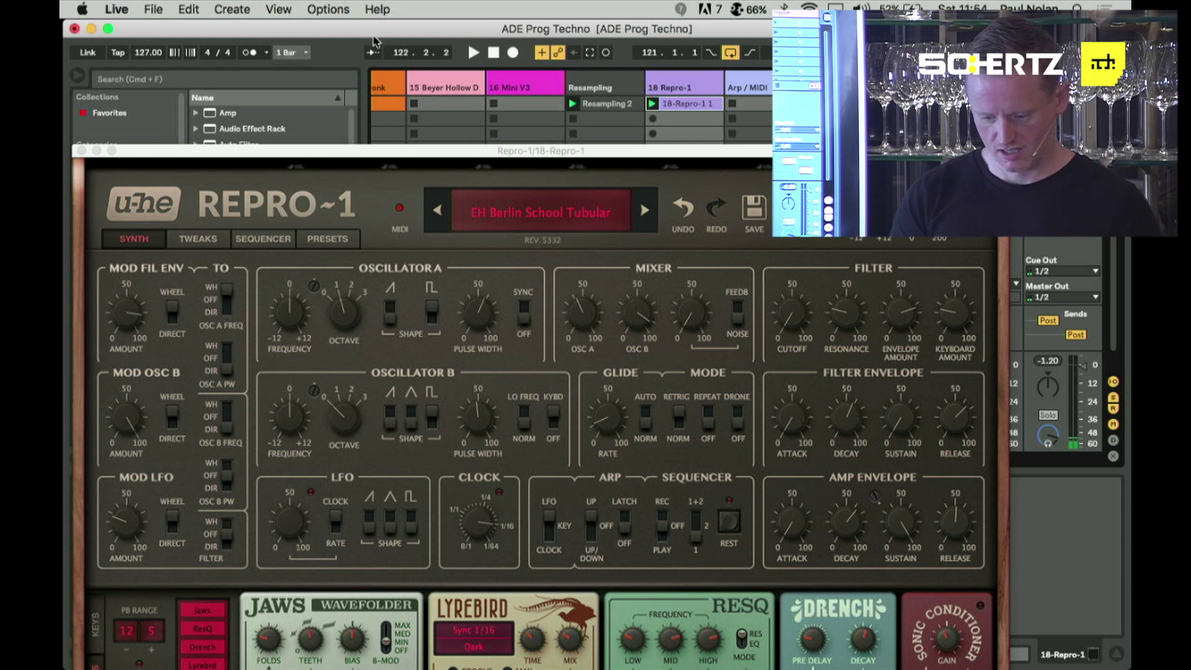
key("Delete")
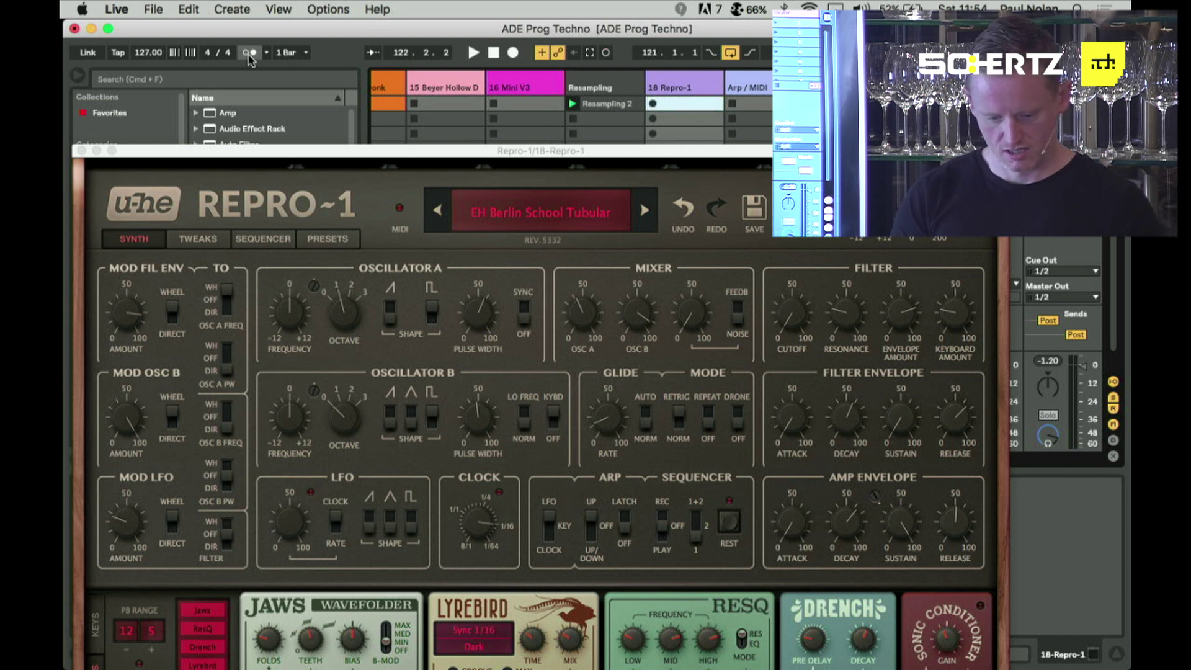
left_click(653, 106)
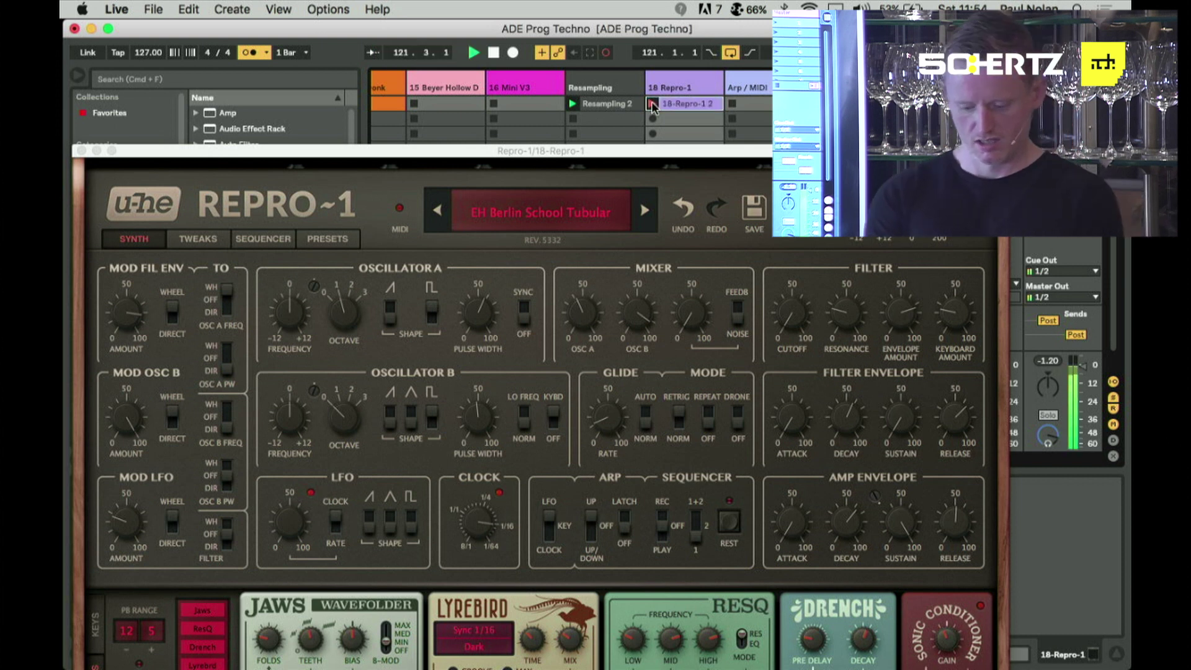
left_click(679, 107)
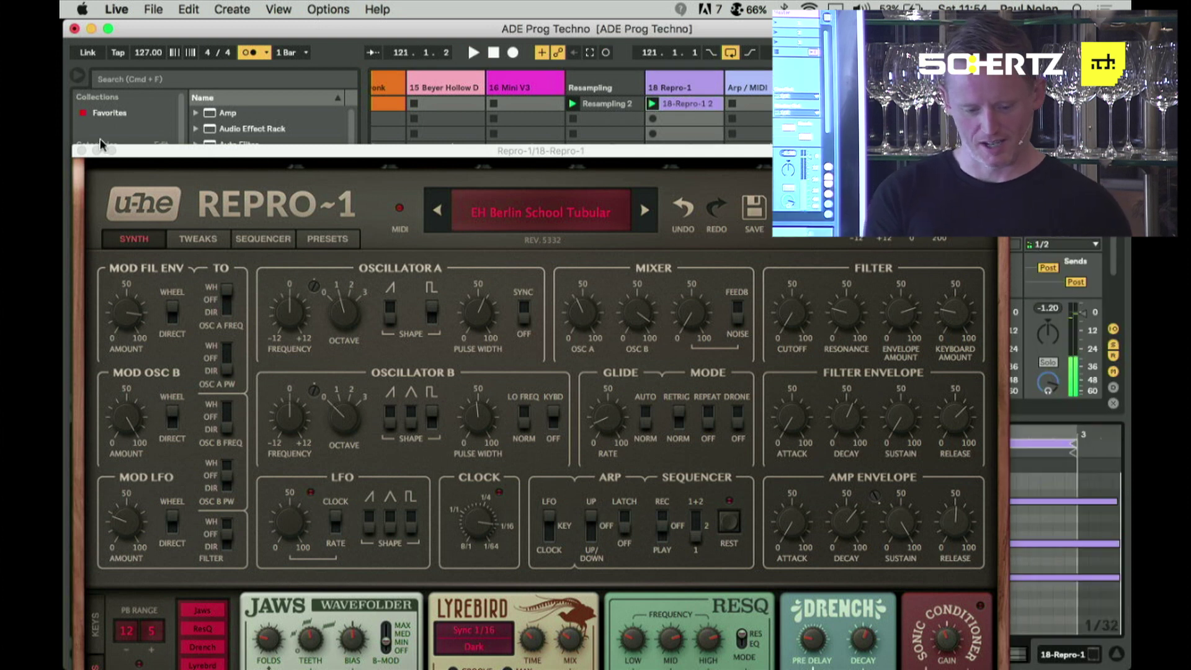
left_click(81, 150)
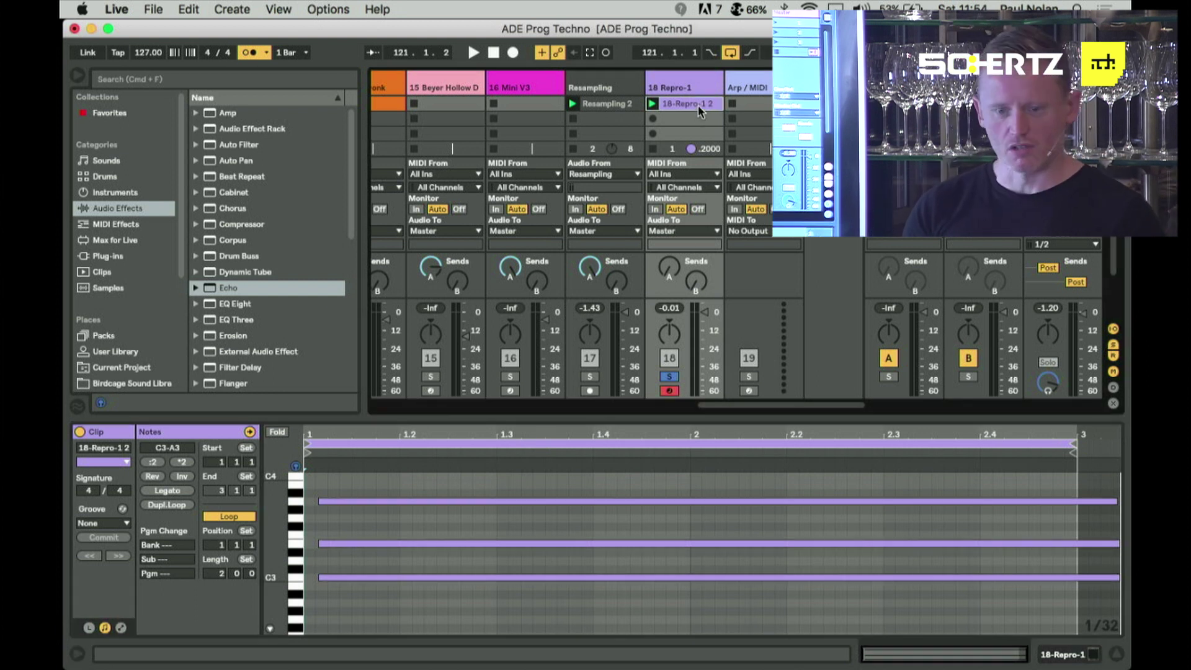
key("Delete")
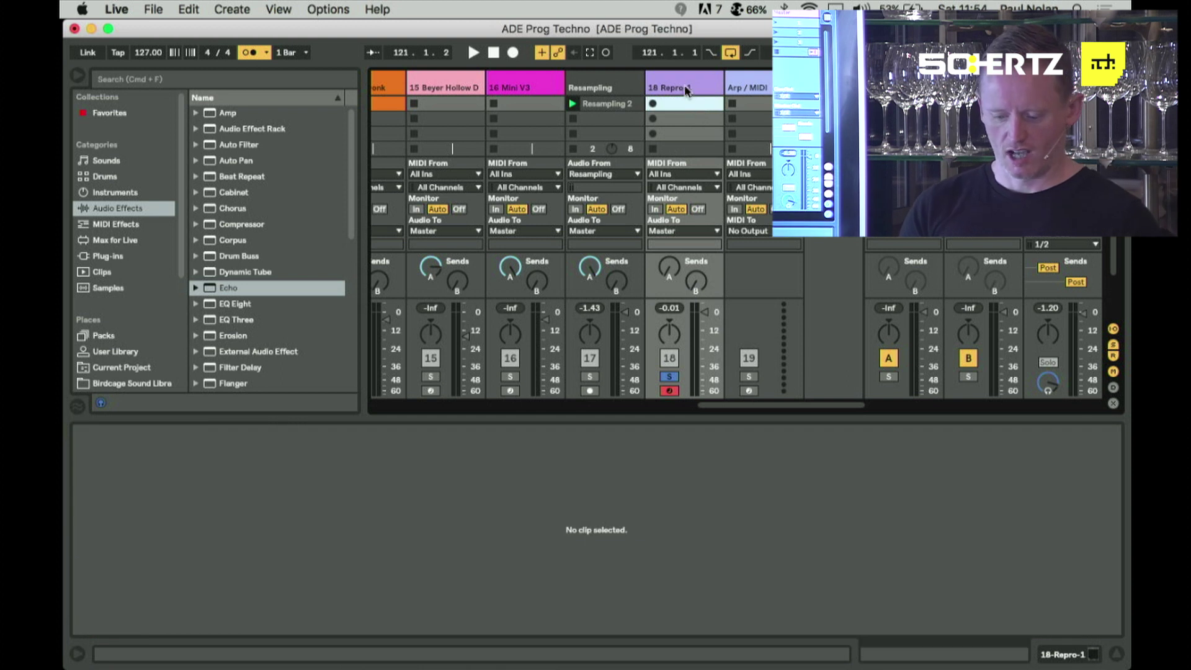
- Open the Repro-1 synth window from the track's devices, try the Retrig mode switch, and close the window
left_click(684, 88)
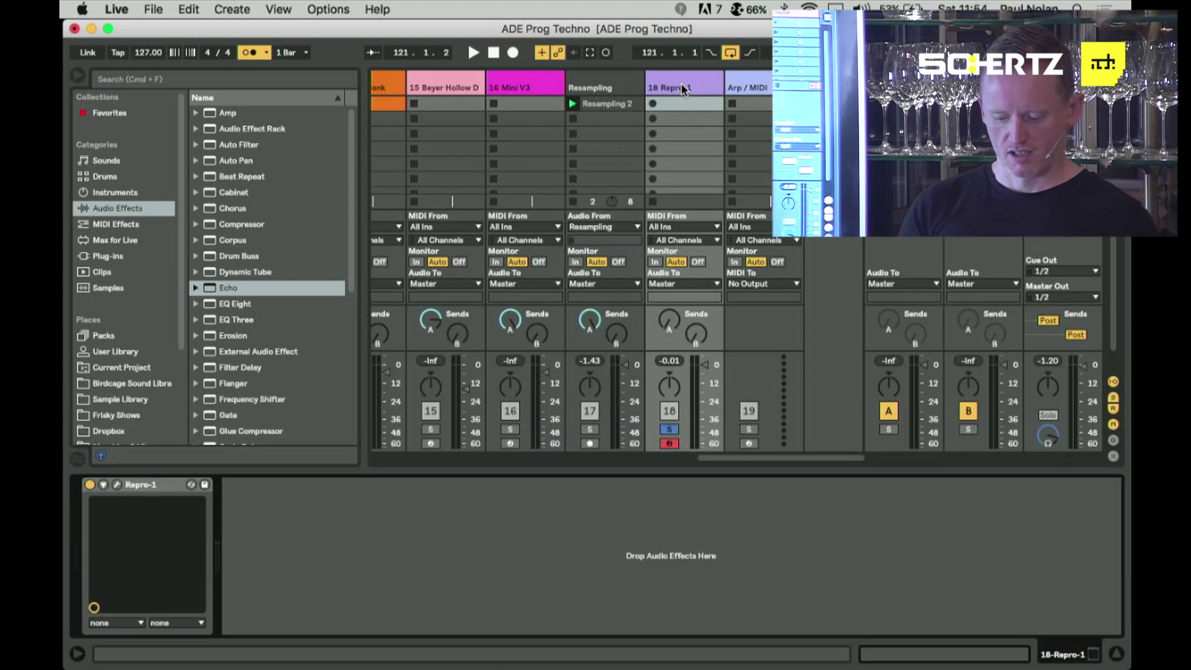
left_click(115, 485)
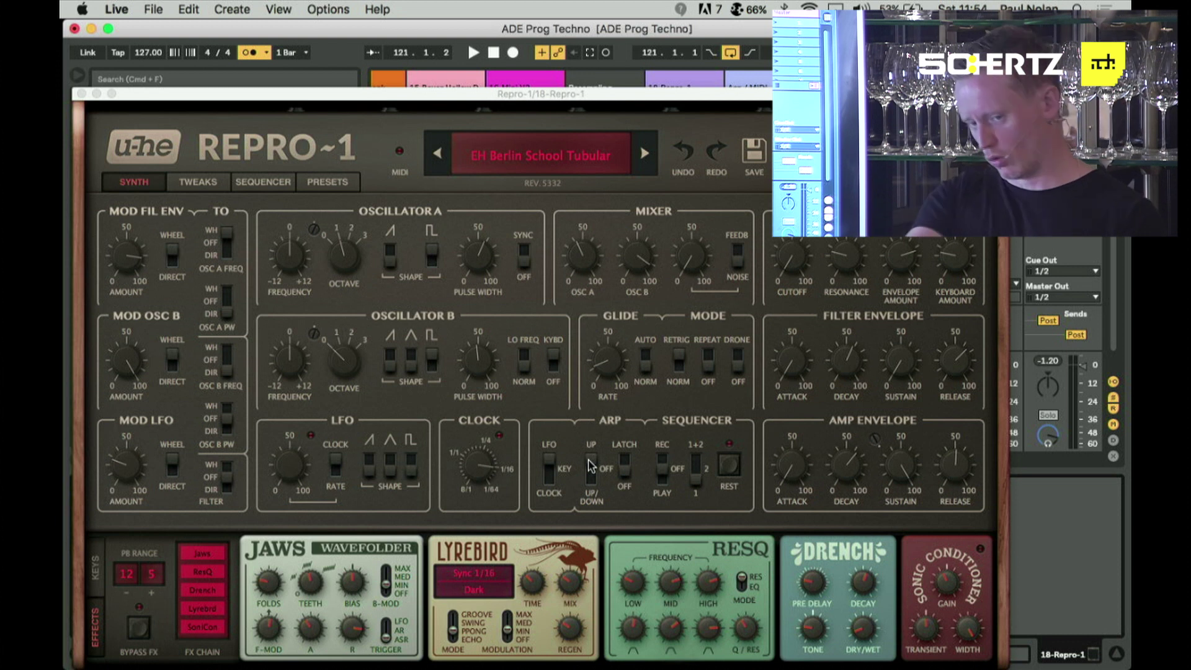
left_click(679, 356)
left_click(679, 357)
left_click(82, 94)
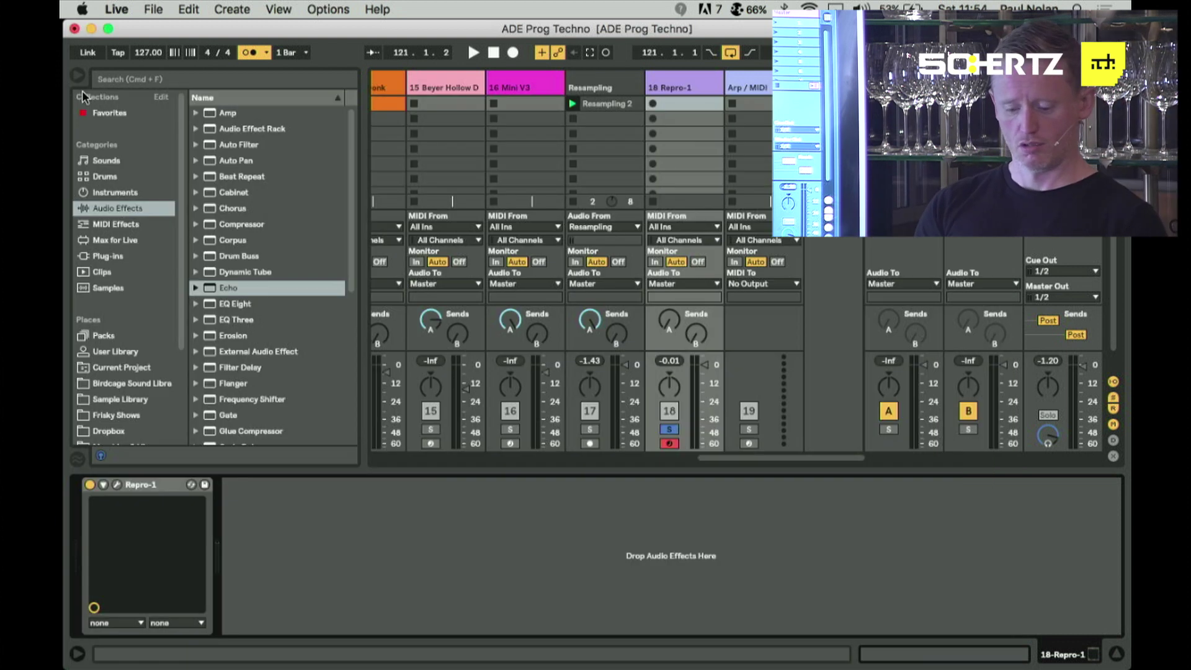
- Try the Arpeggiator MIDI effect in front of Repro-1, check the synth window, and remove the effect from the track
left_click(694, 85)
left_click(131, 223)
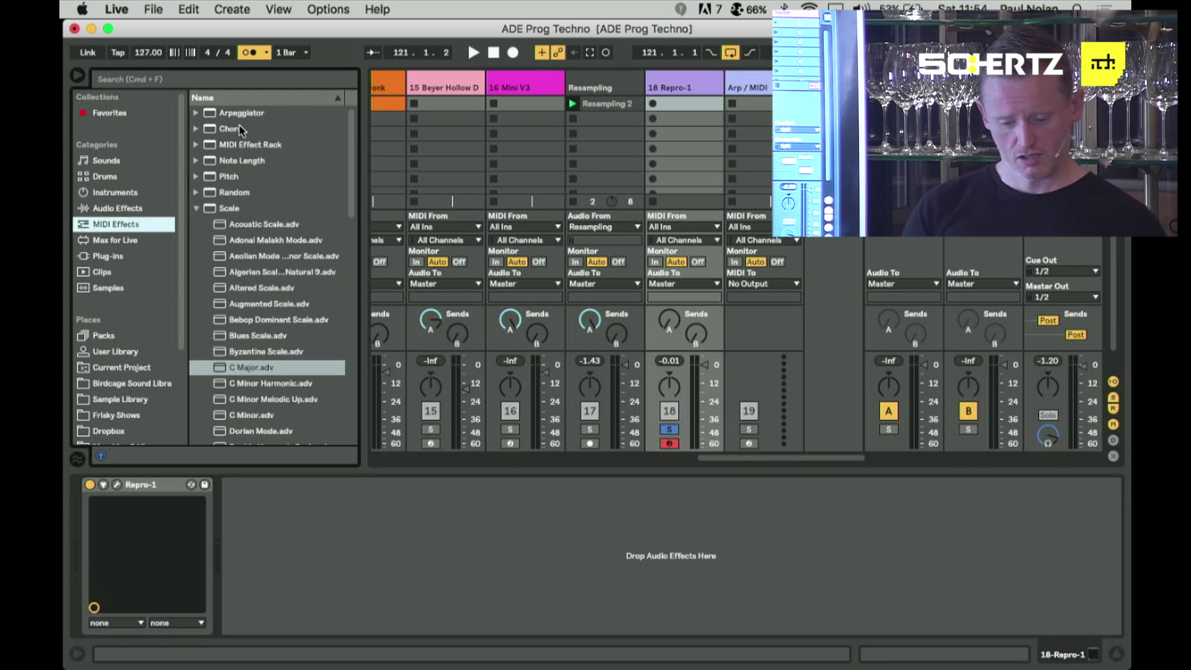
left_click_drag(240, 117, 116, 547)
left_click(149, 564)
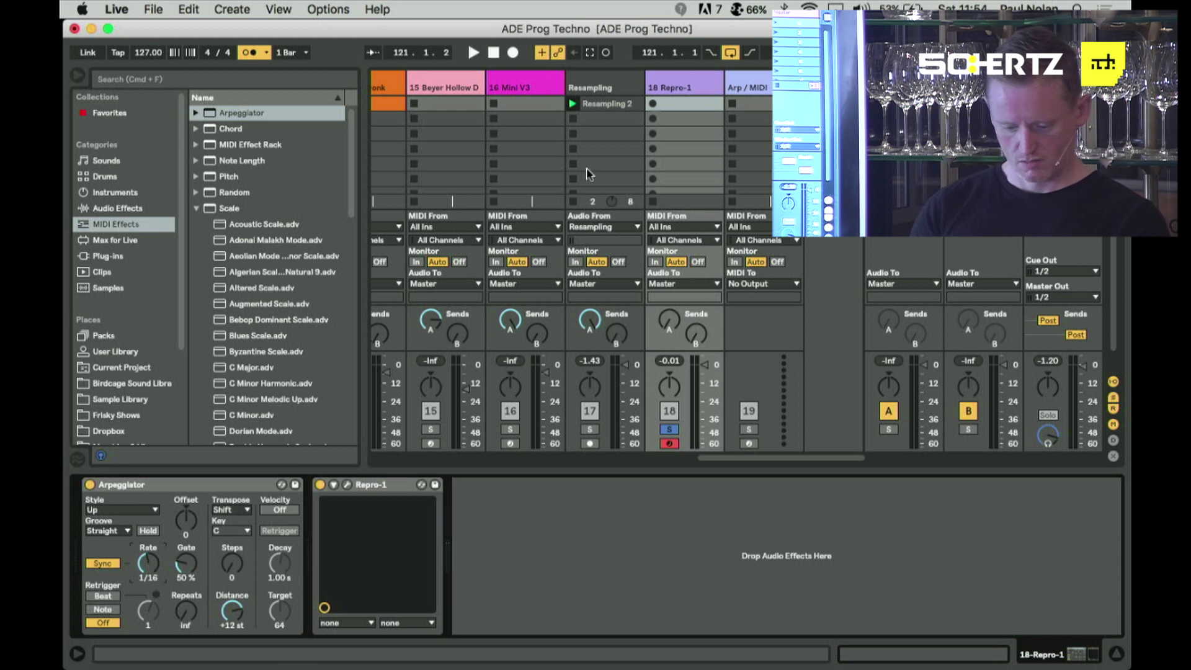
left_click(348, 486)
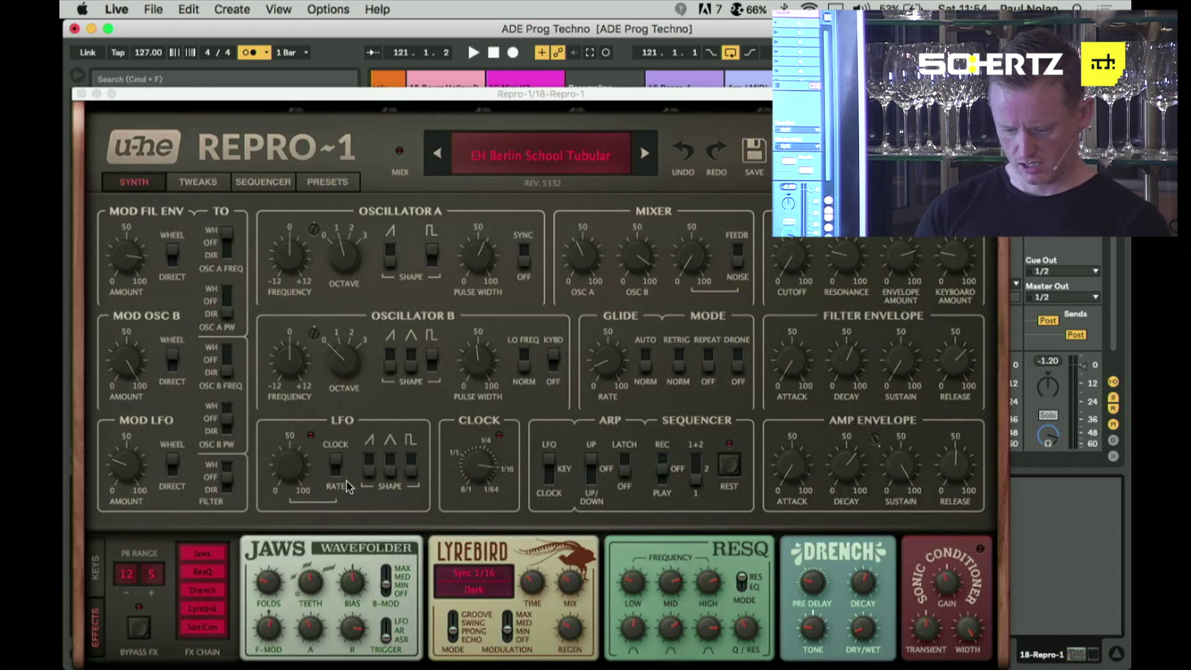
left_click(81, 94)
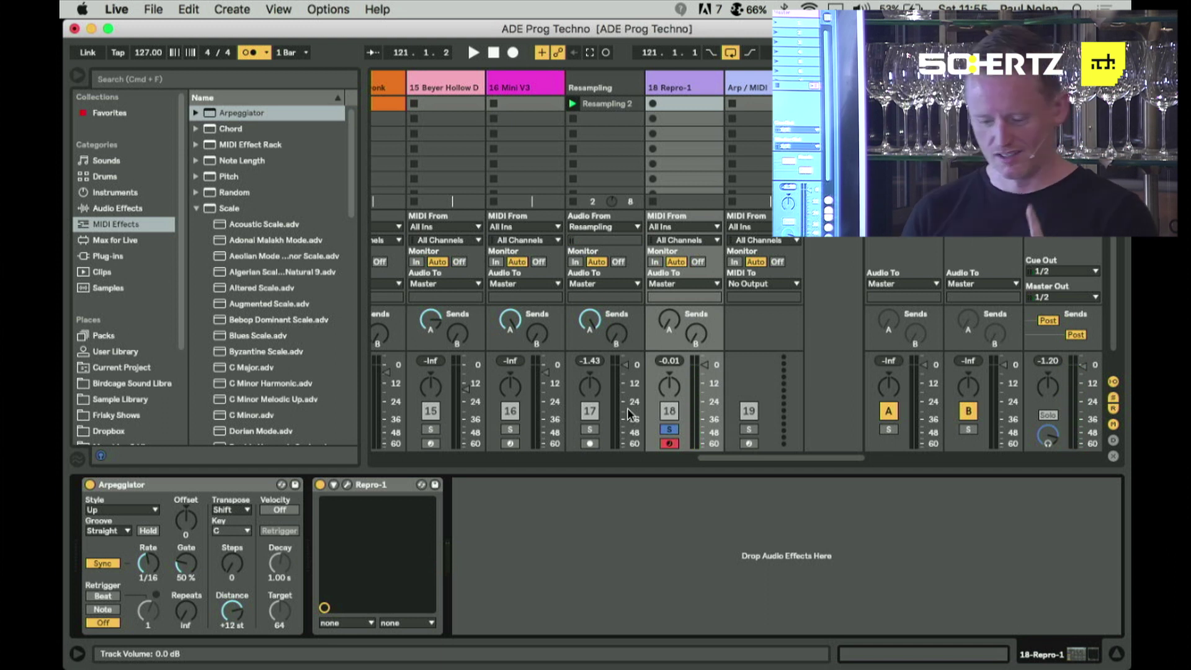
left_click(240, 486)
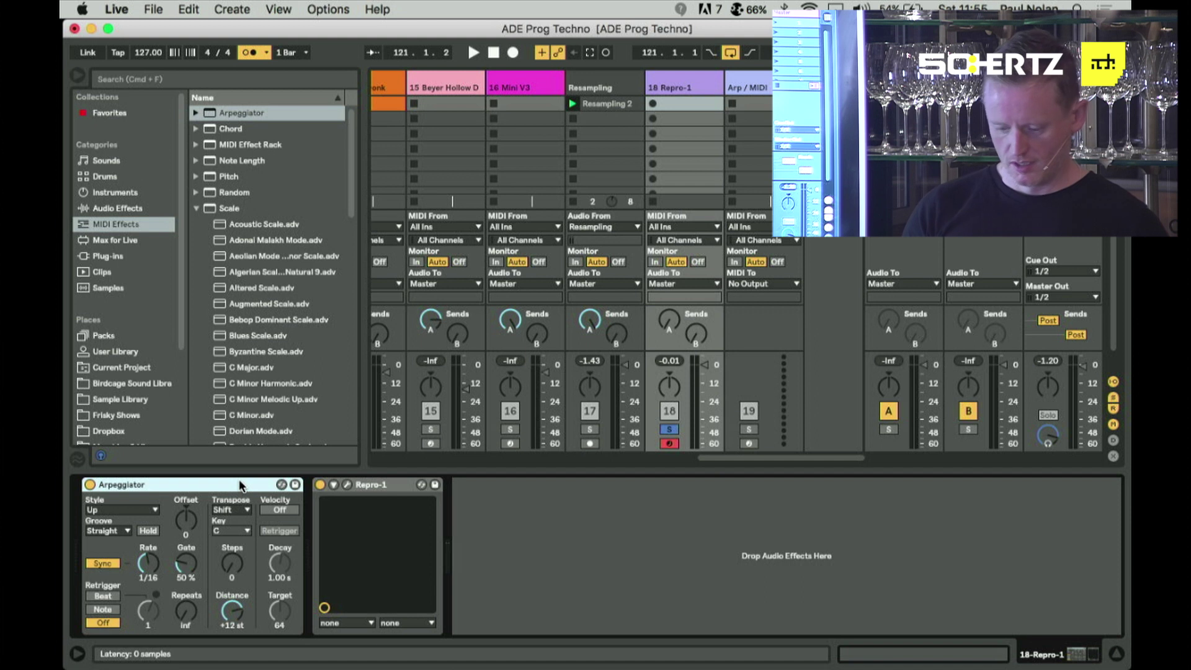
key("Delete")
- Set the 18 Repro-1 track's MIDI input to Arp / MIDI and arm the Arp / MIDI track alongside it
left_click(759, 89)
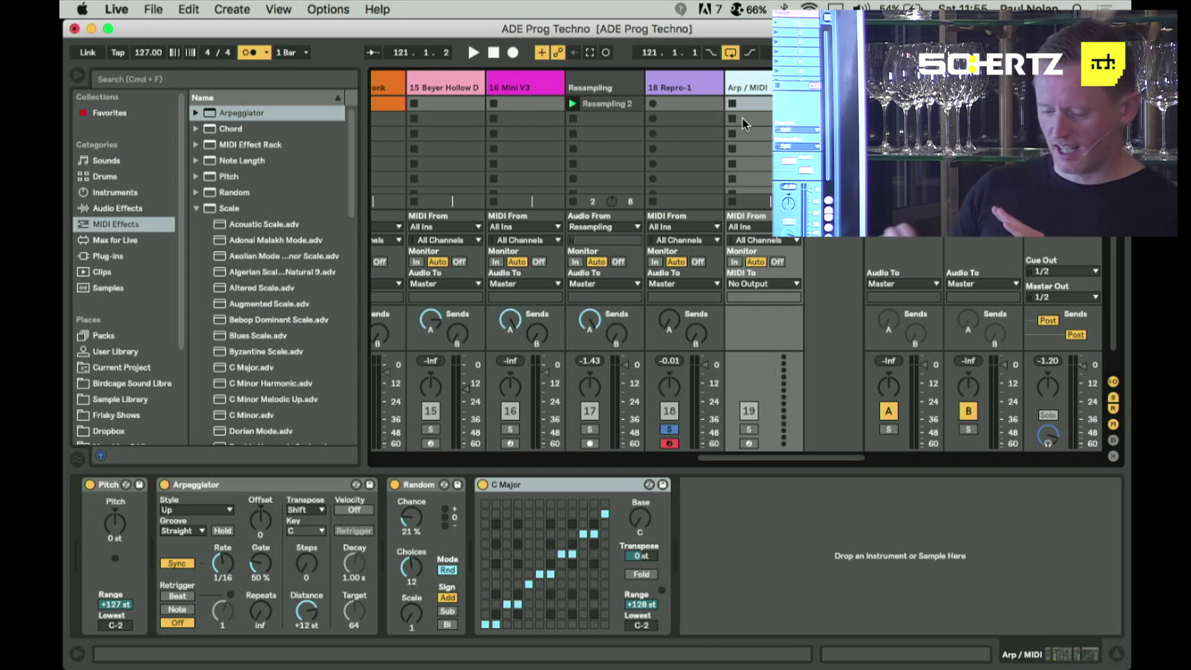
left_click(701, 227)
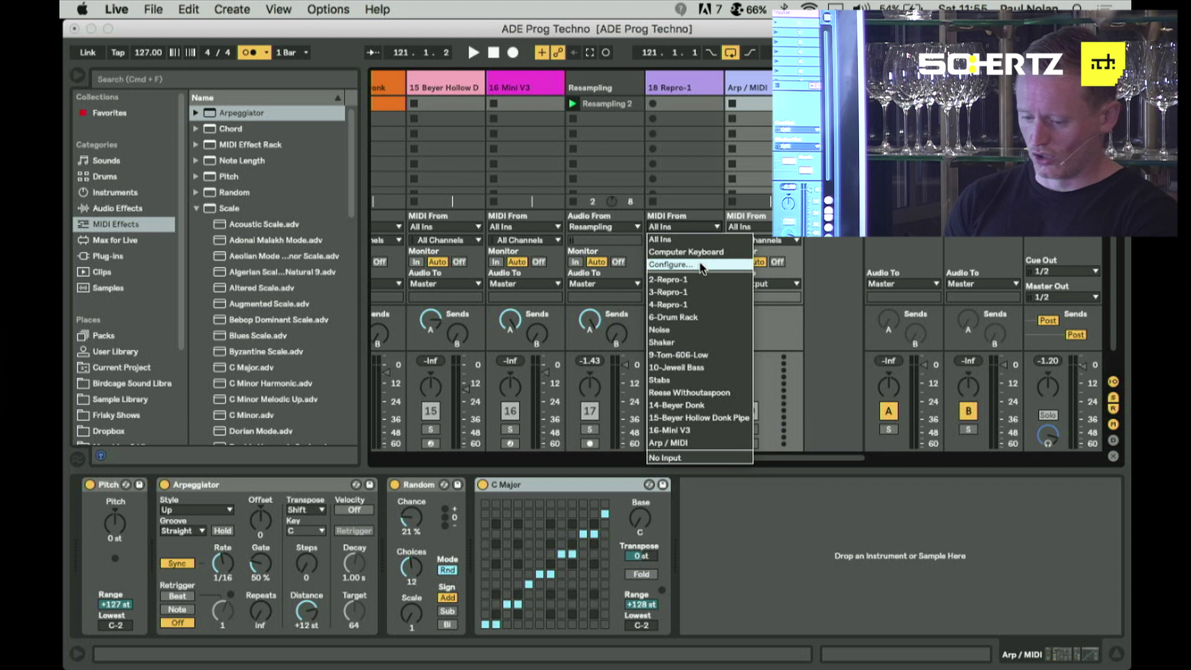
left_click(693, 443)
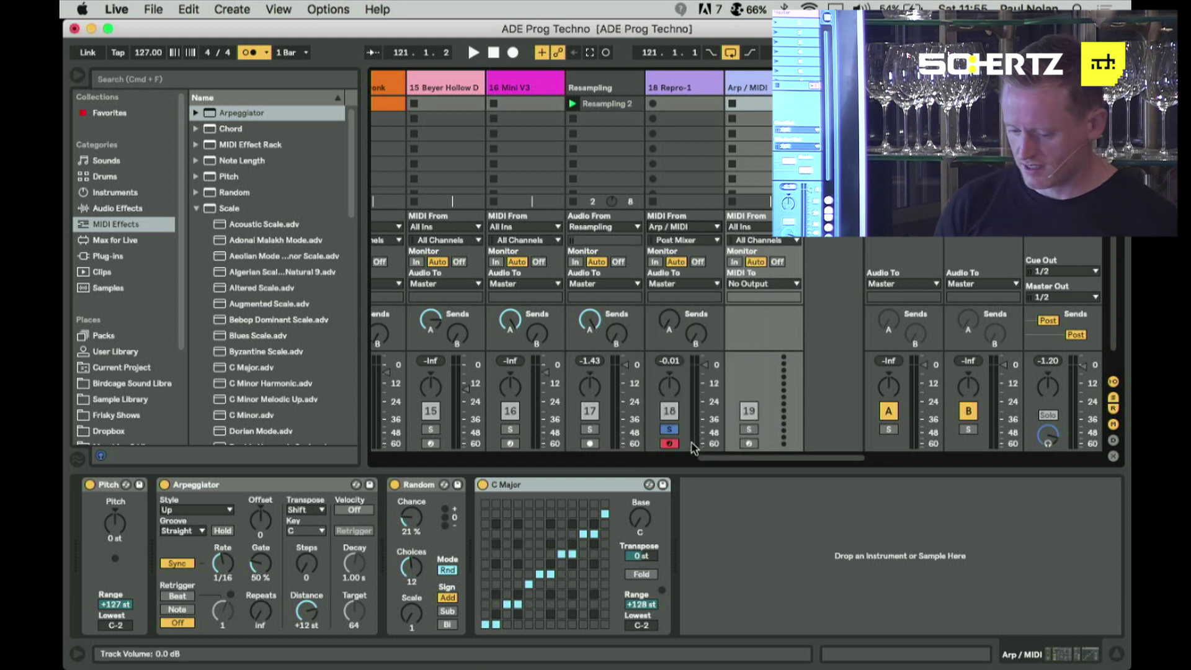
left_click(749, 443)
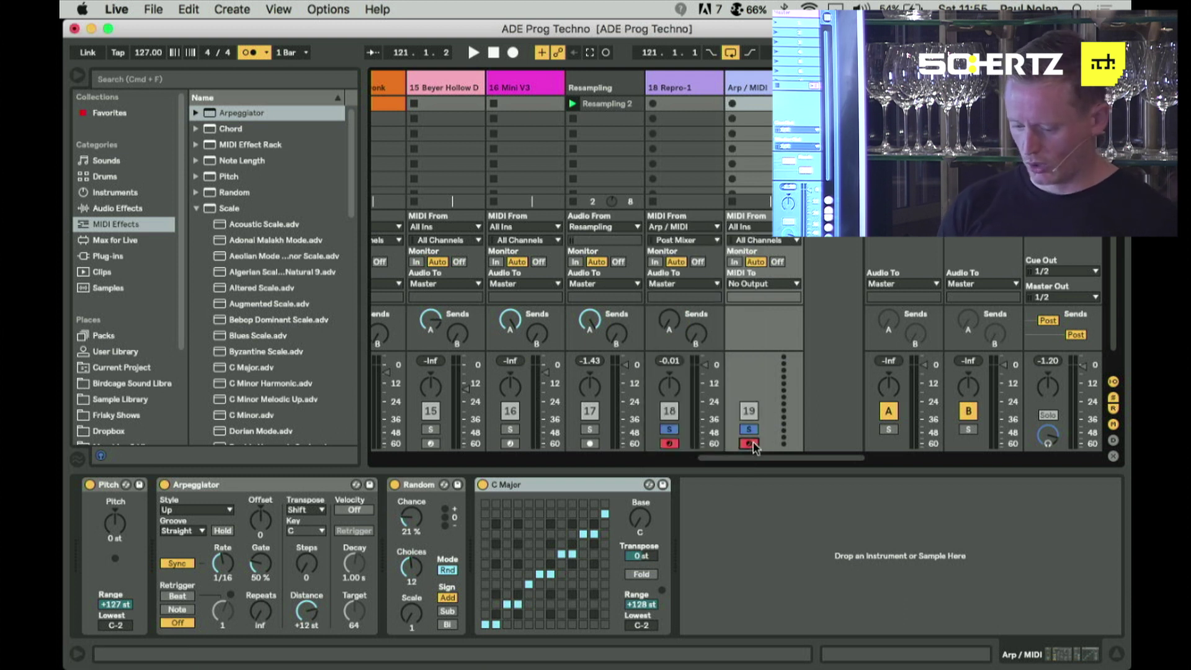
- Enable Hold on the Arp / MIDI track's Arpeggiator and briefly test the transport with the held notes
left_click(679, 84)
left_click(771, 88)
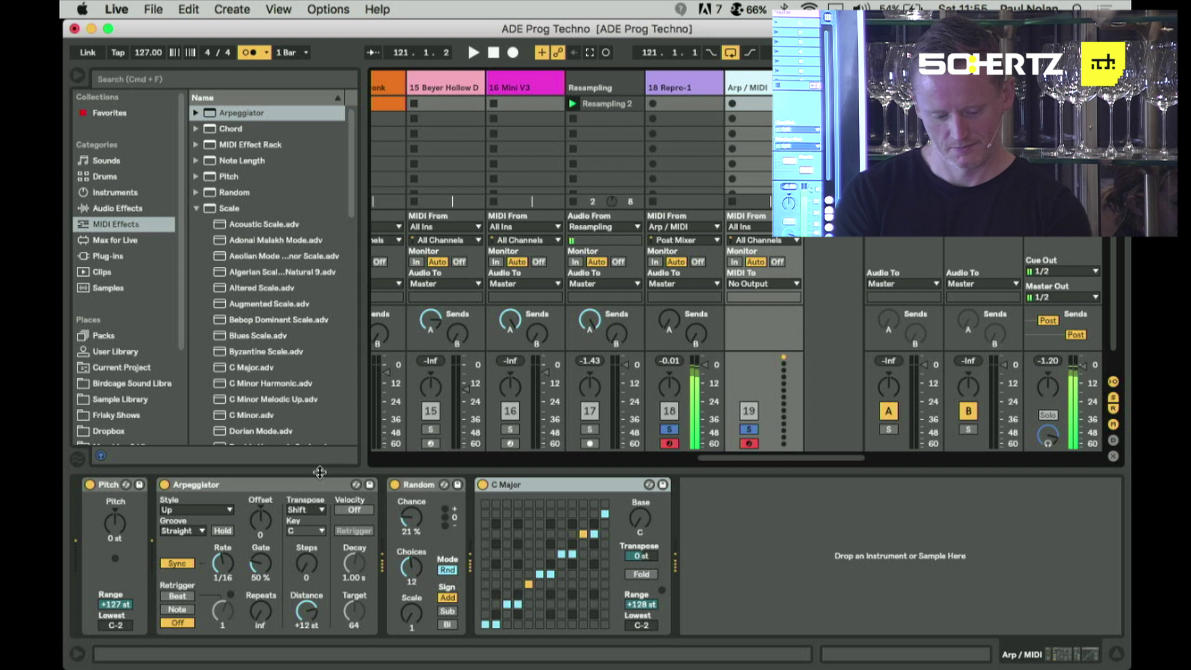
left_click(222, 531)
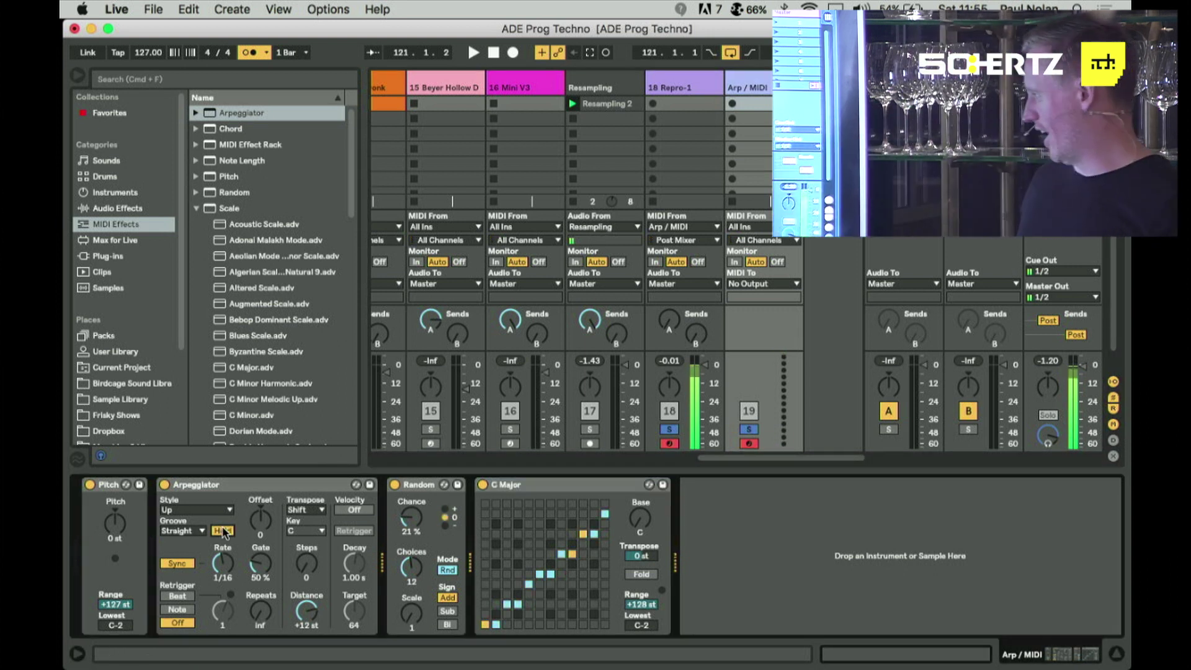
key("space")
key("space")
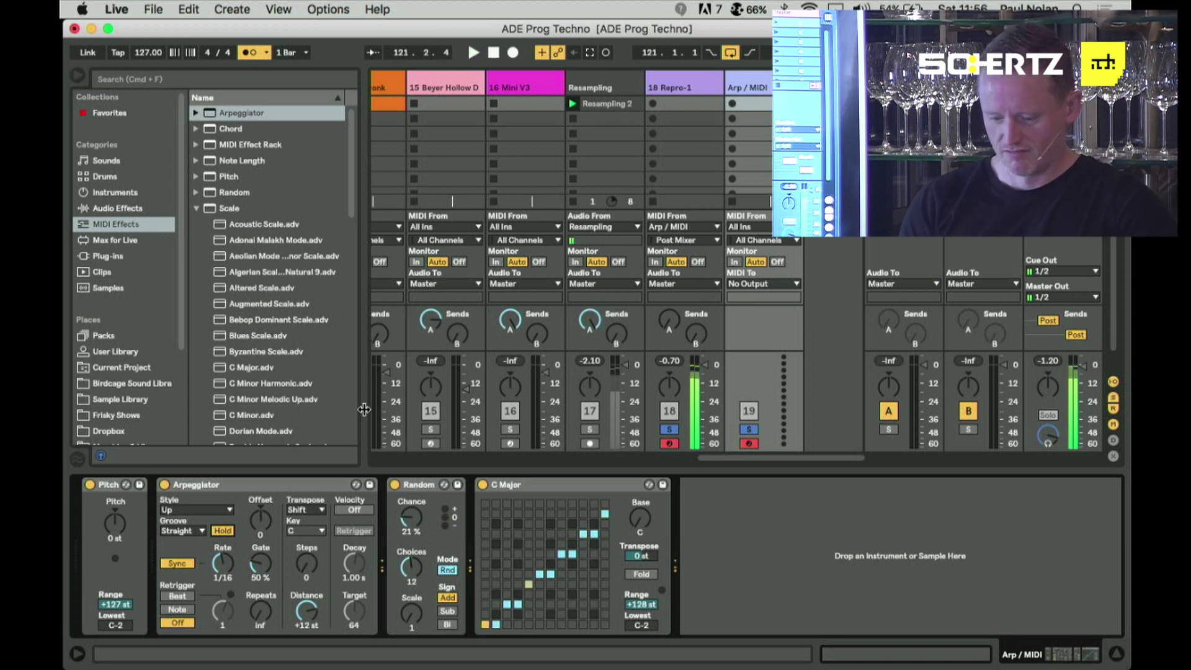
- Record the generated arpeggio into the Repro-1 track's first clip slot while viewing its notes, and stop the recording
left_click(653, 105)
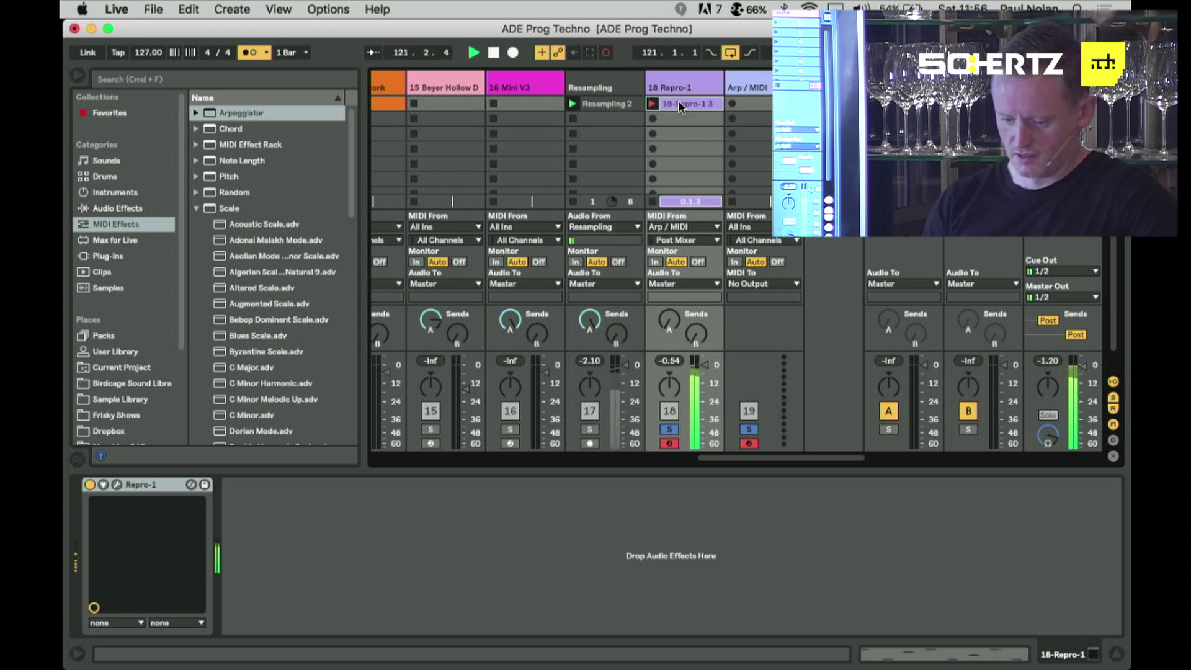
left_click(679, 101)
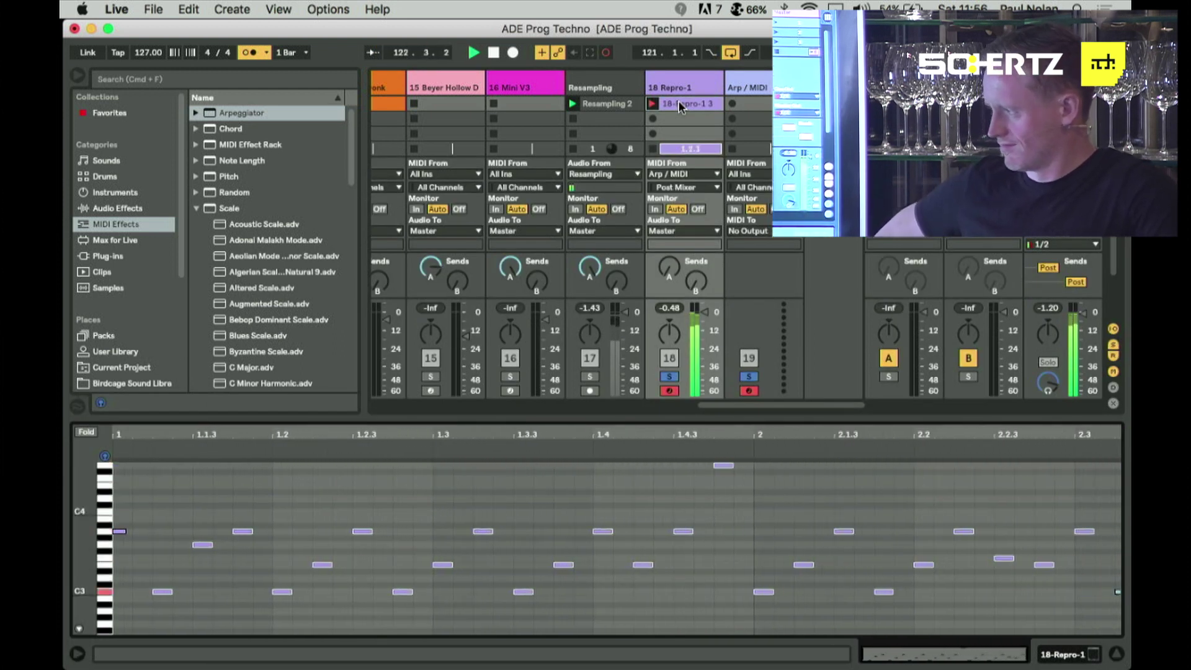
left_click(748, 87)
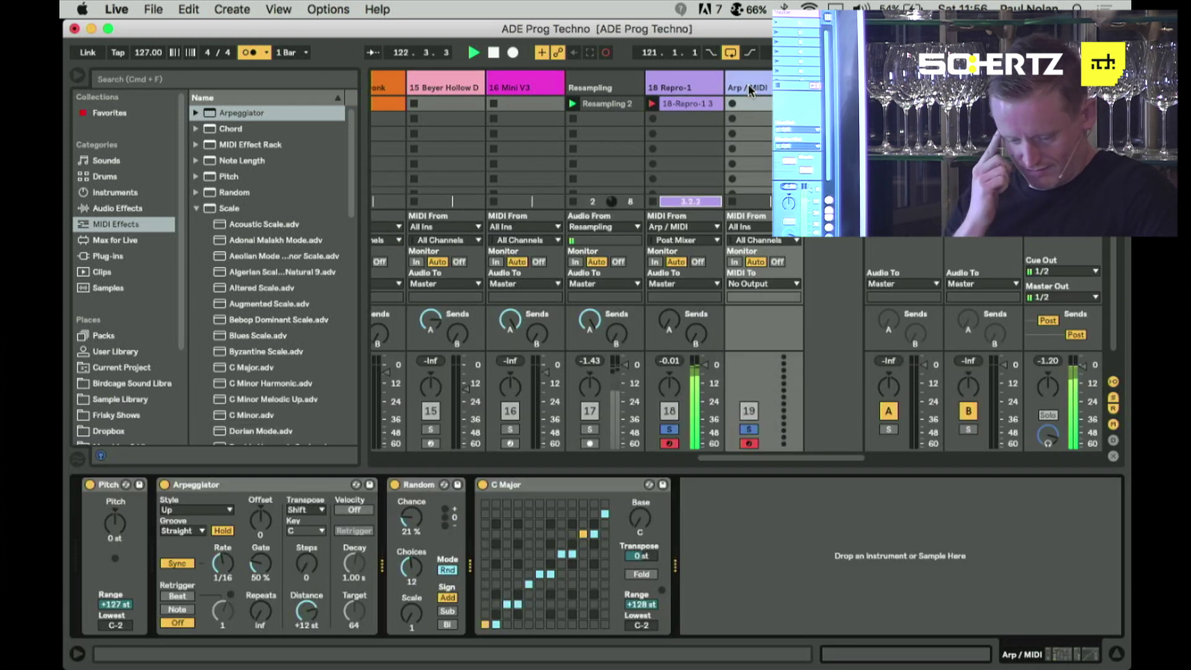
left_click(703, 87)
left_click(696, 102)
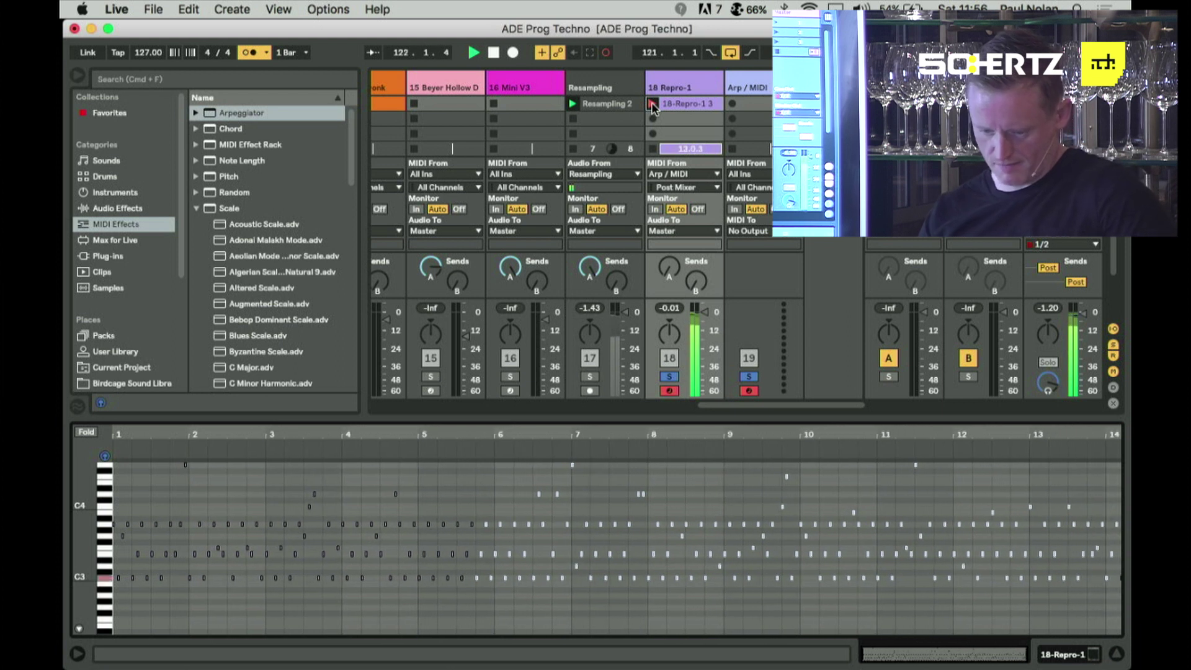
left_click(653, 148)
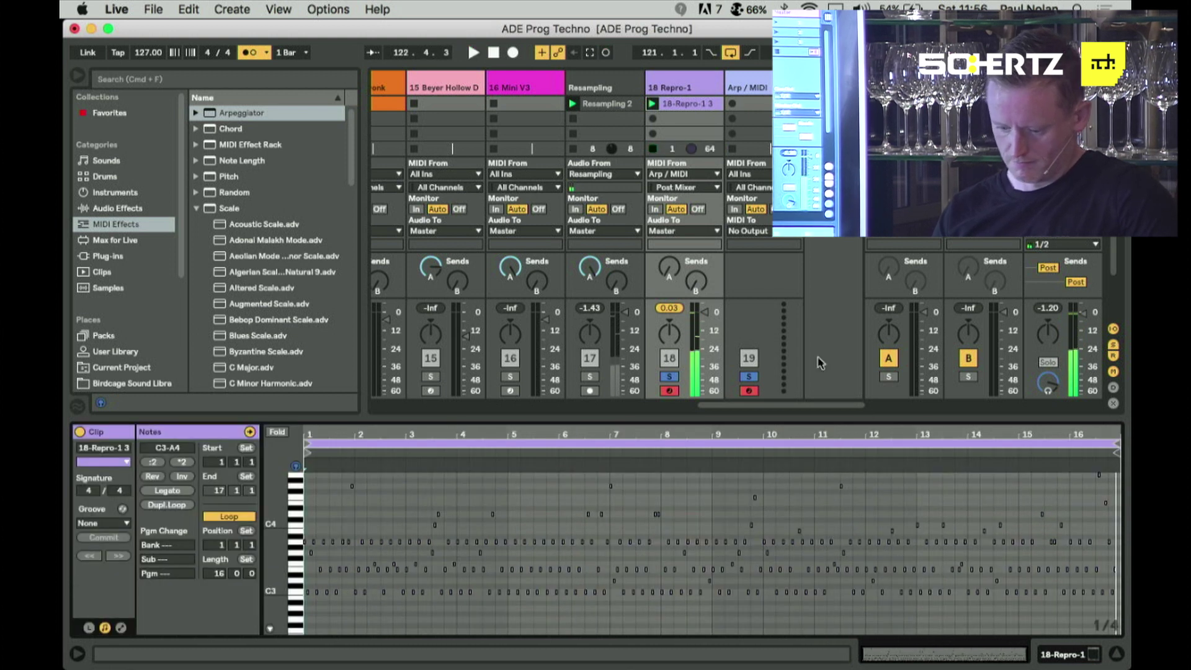
- Enlarge the recorded clip's note editor and fold it to the used pitches, returning to the Arp / MIDI device chain with track routing shown
left_click_drag(856, 417, 856, 345)
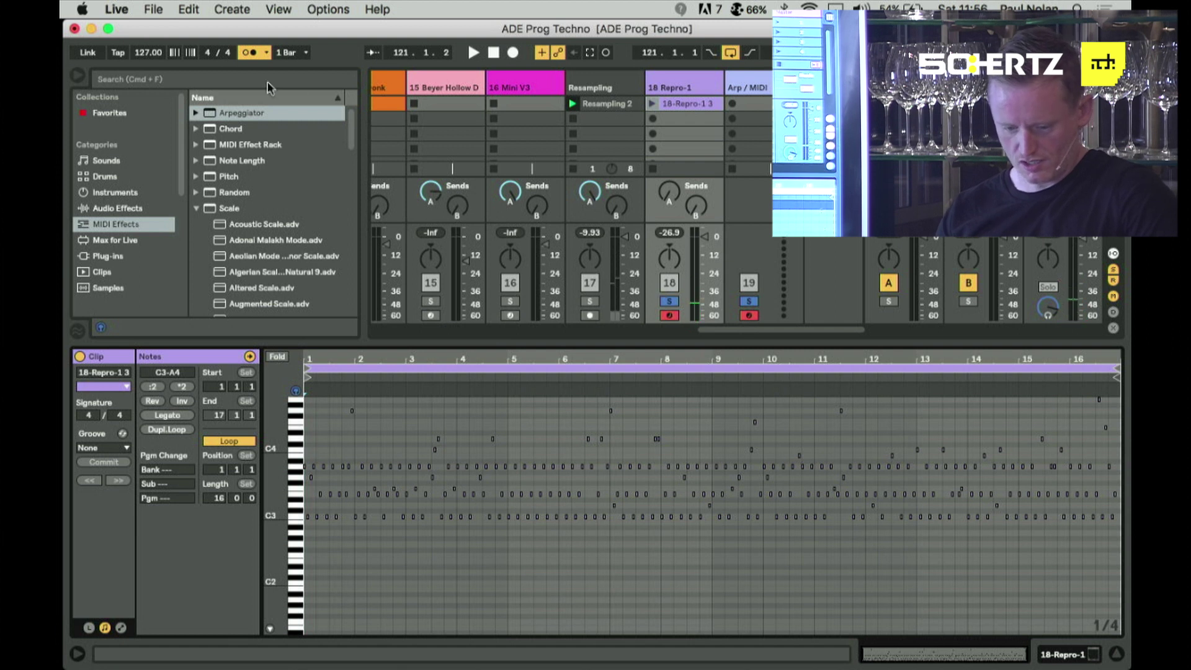
left_click(276, 356)
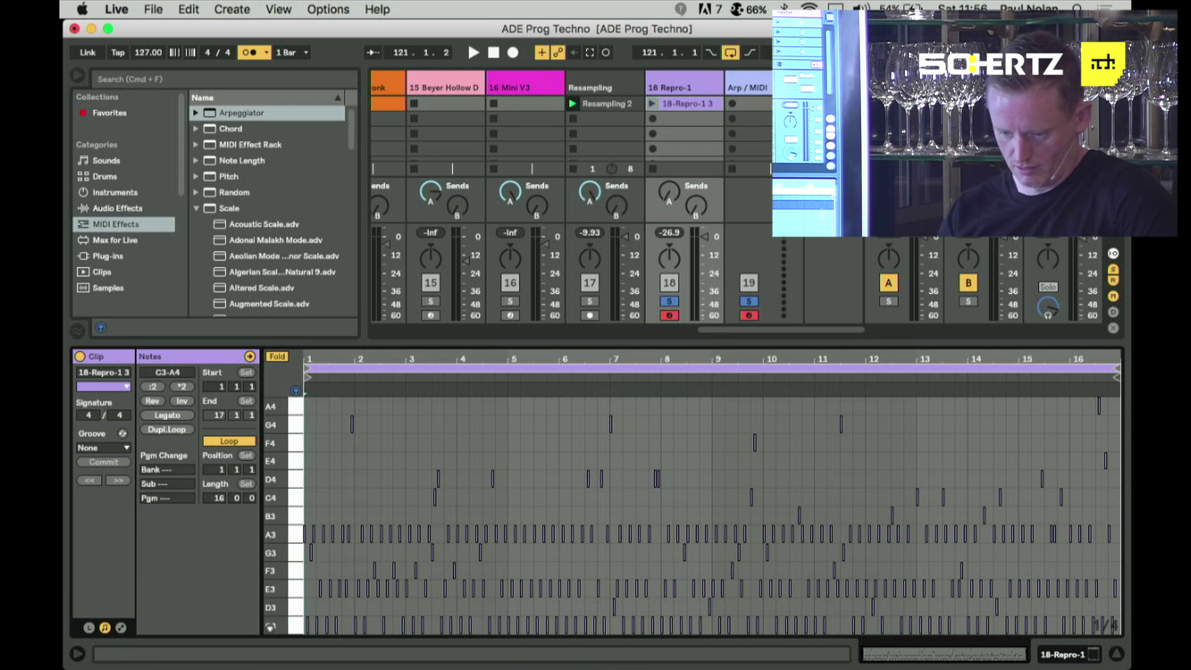
key("Right")
key("shift+Tab")
key("super+alt+i")
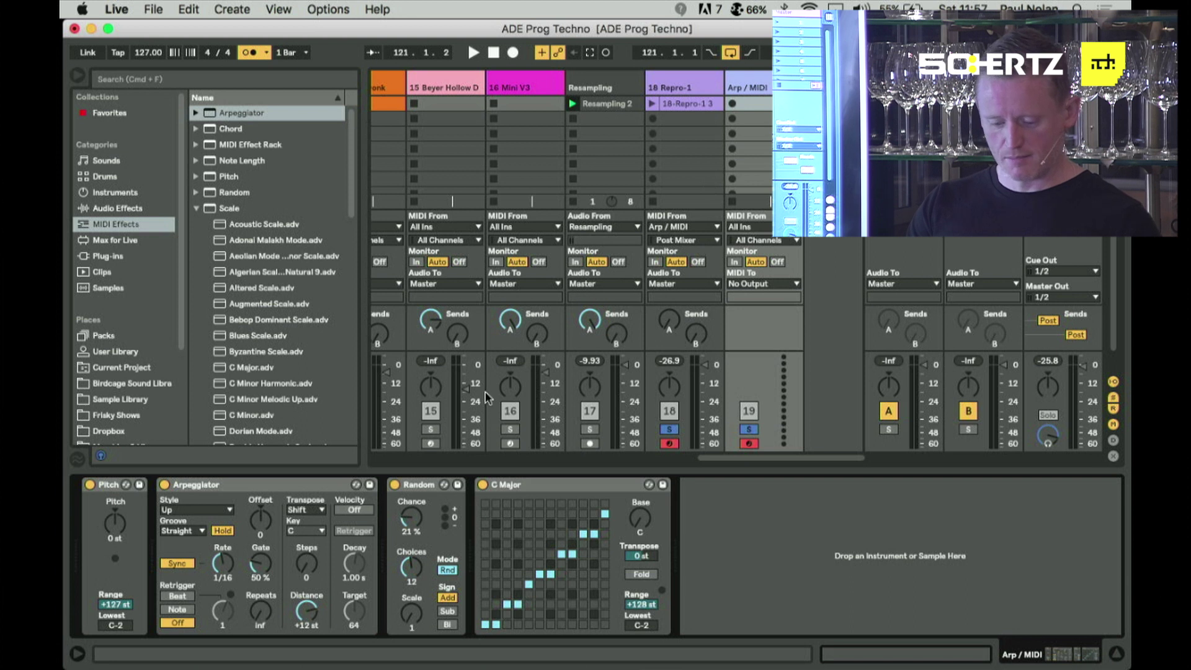
- Try the Bi sign mode on the Random device and return it to Add
left_click(410, 484)
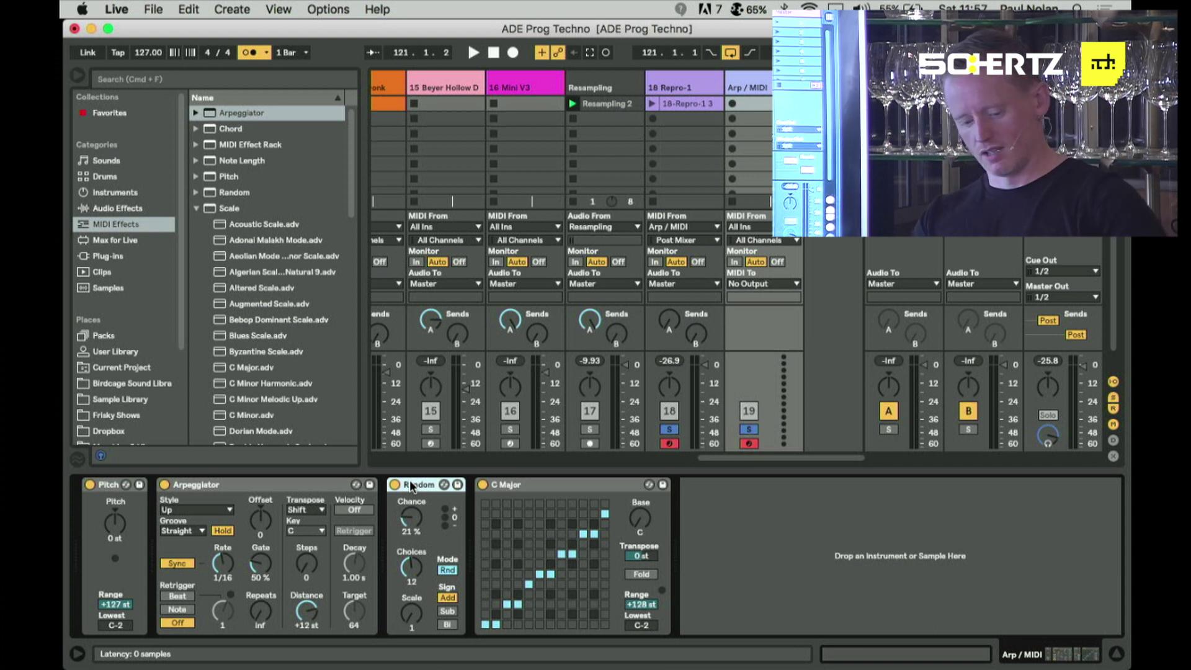
left_click(417, 570)
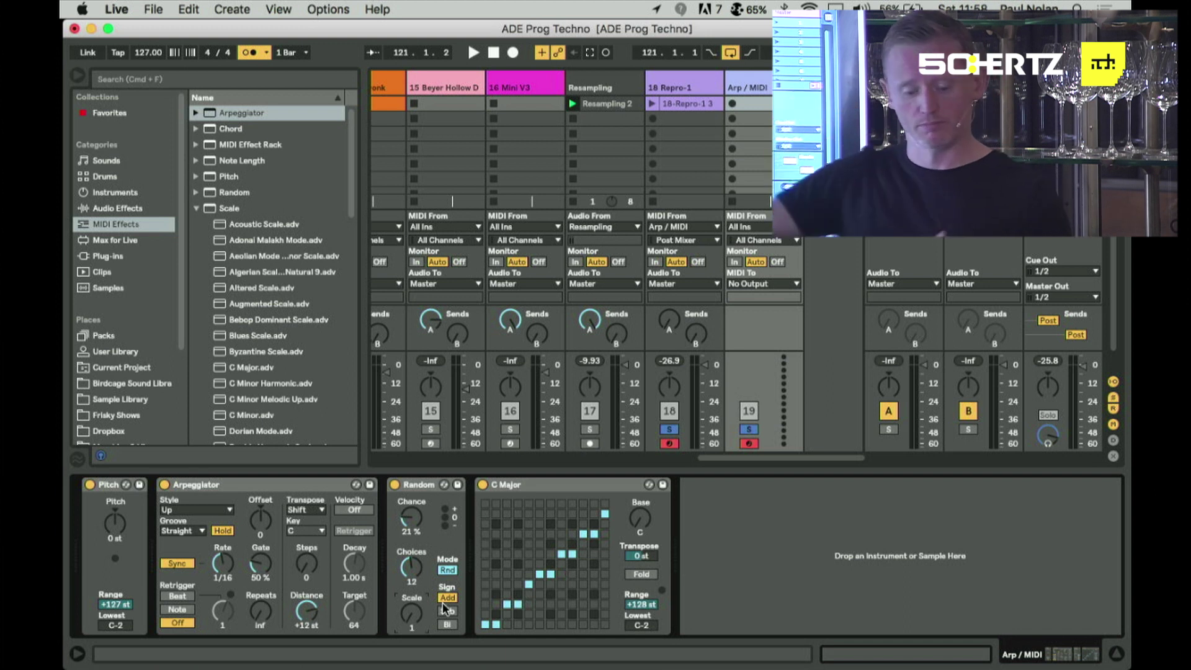
left_click(456, 625)
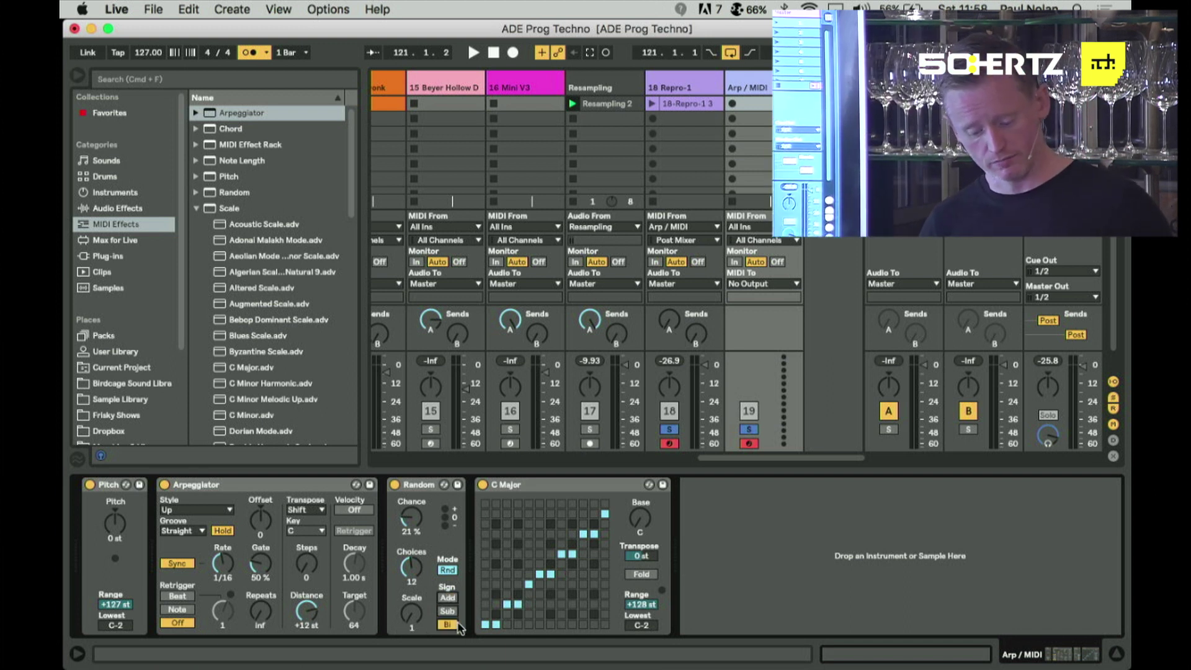
left_click(448, 599)
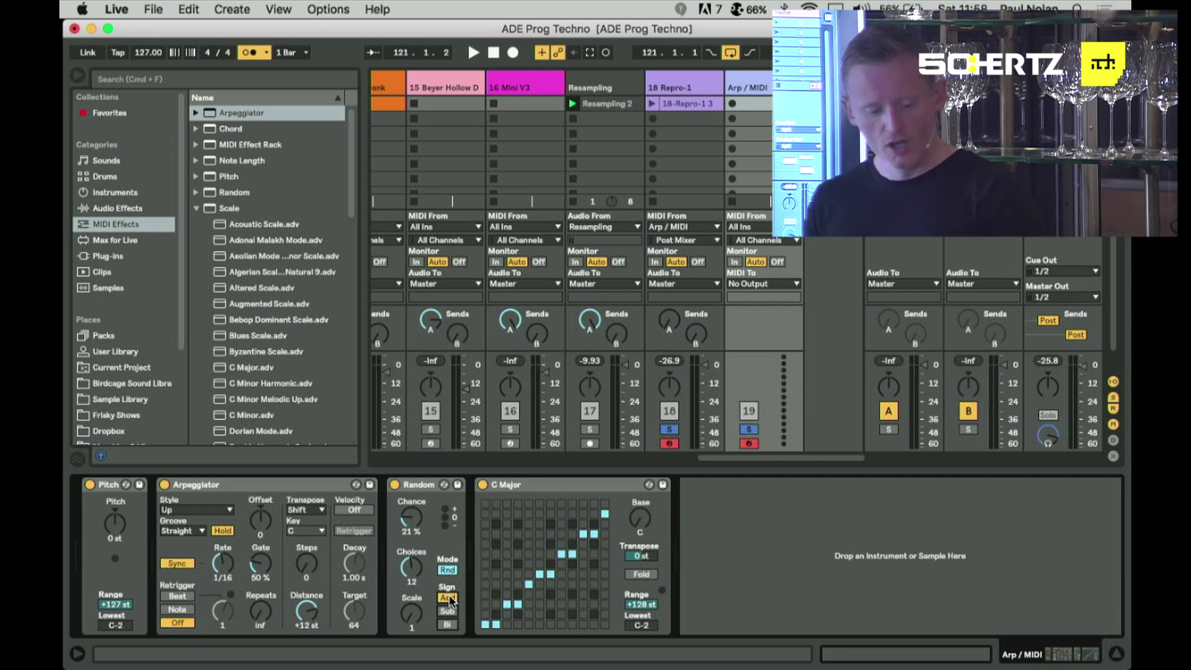
- Deactivate the Random and C Major scale devices on the Arp / MIDI track
left_click(526, 484)
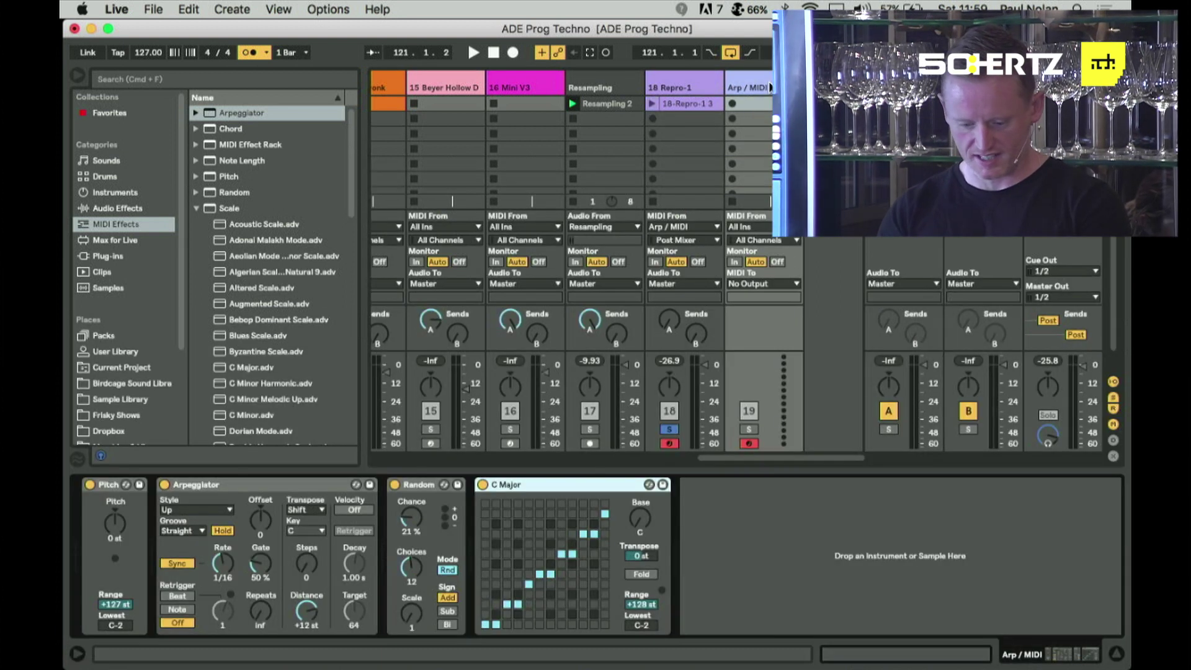
left_click(750, 88)
left_click(395, 485)
left_click(483, 486)
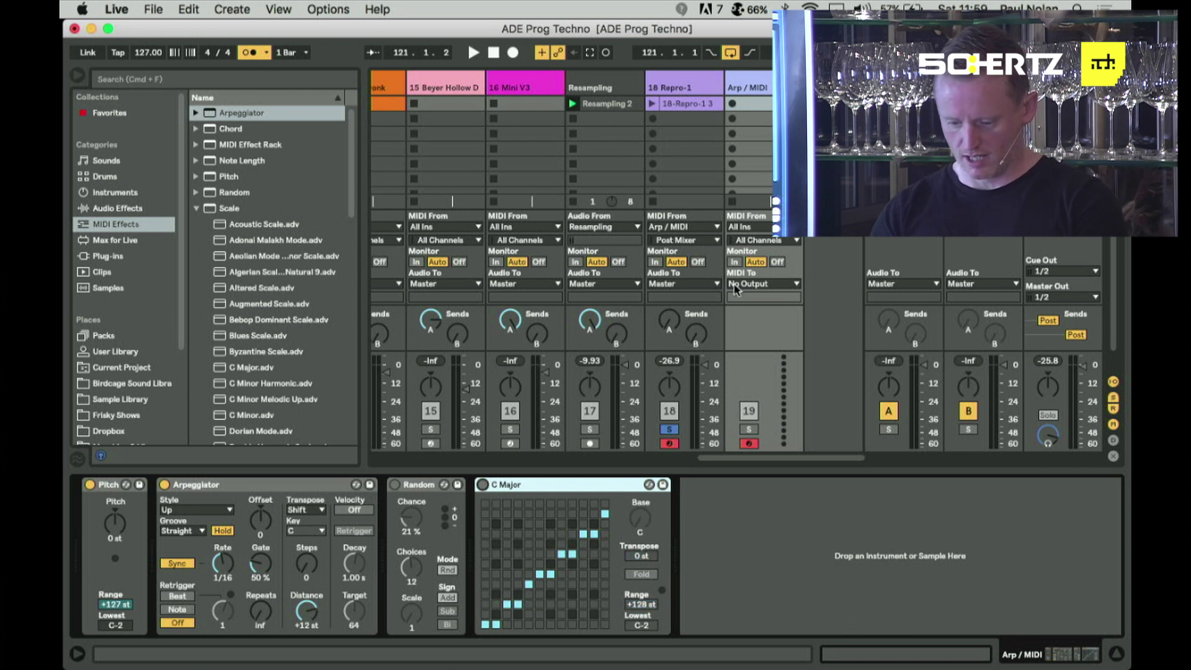
- Solo the Arp / MIDI track, record its arpeggio into the Repro-1 track's second clip slot, and show the recorded clip's notes
left_click(749, 429)
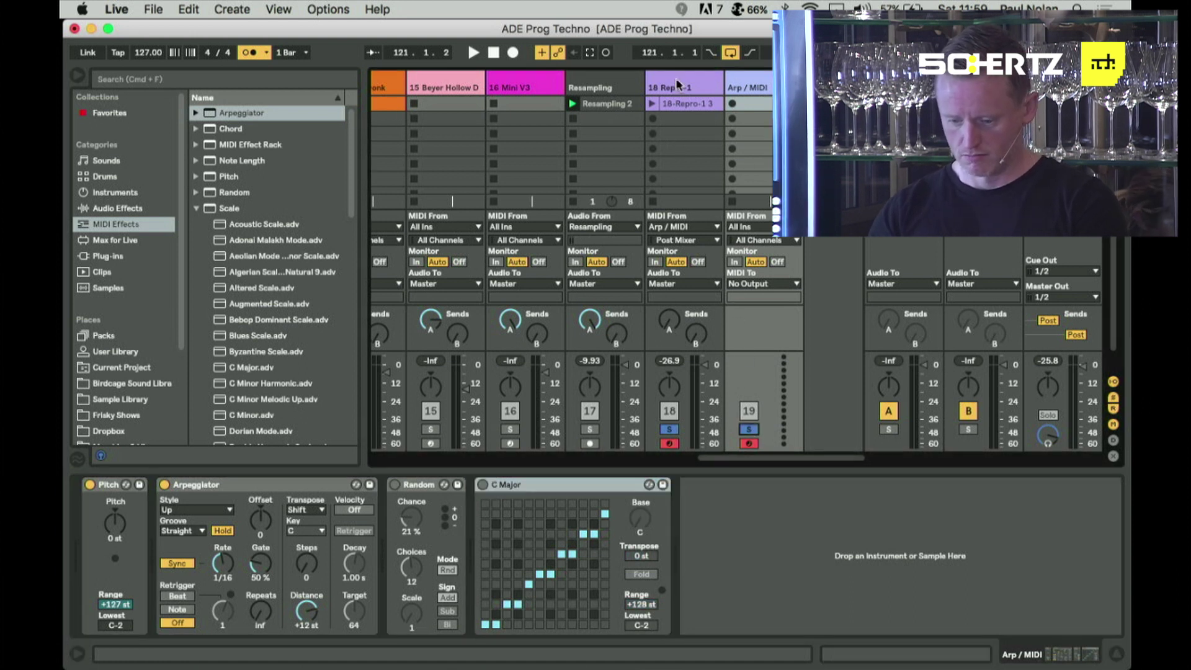
left_click(655, 118)
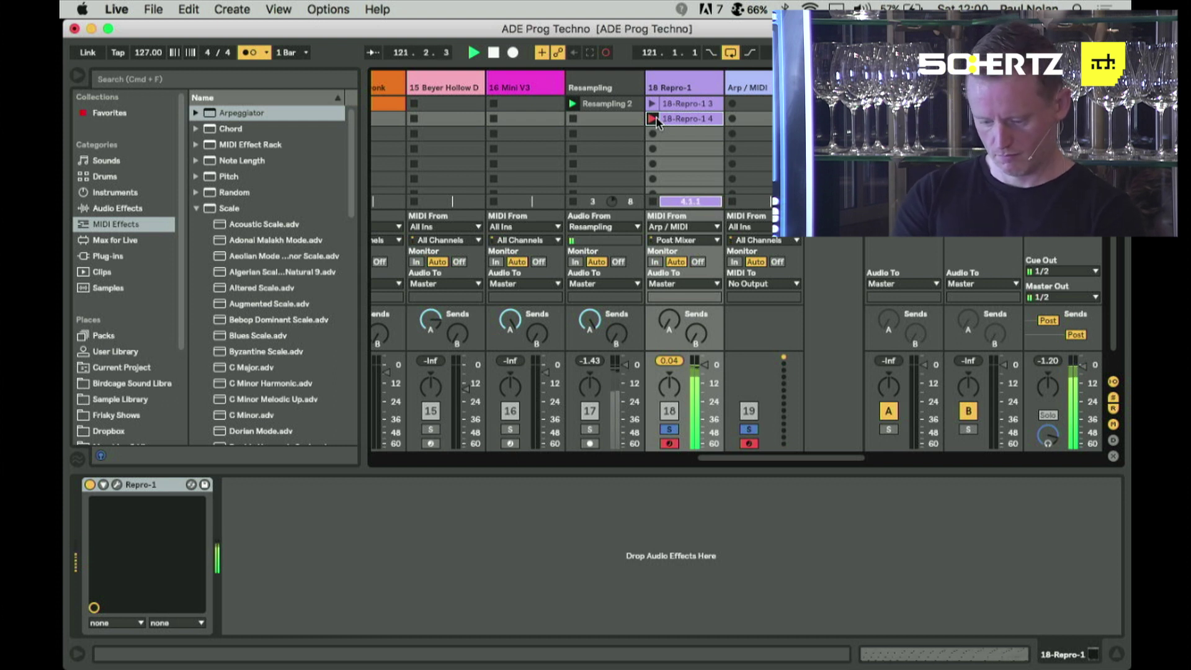
left_click(653, 119)
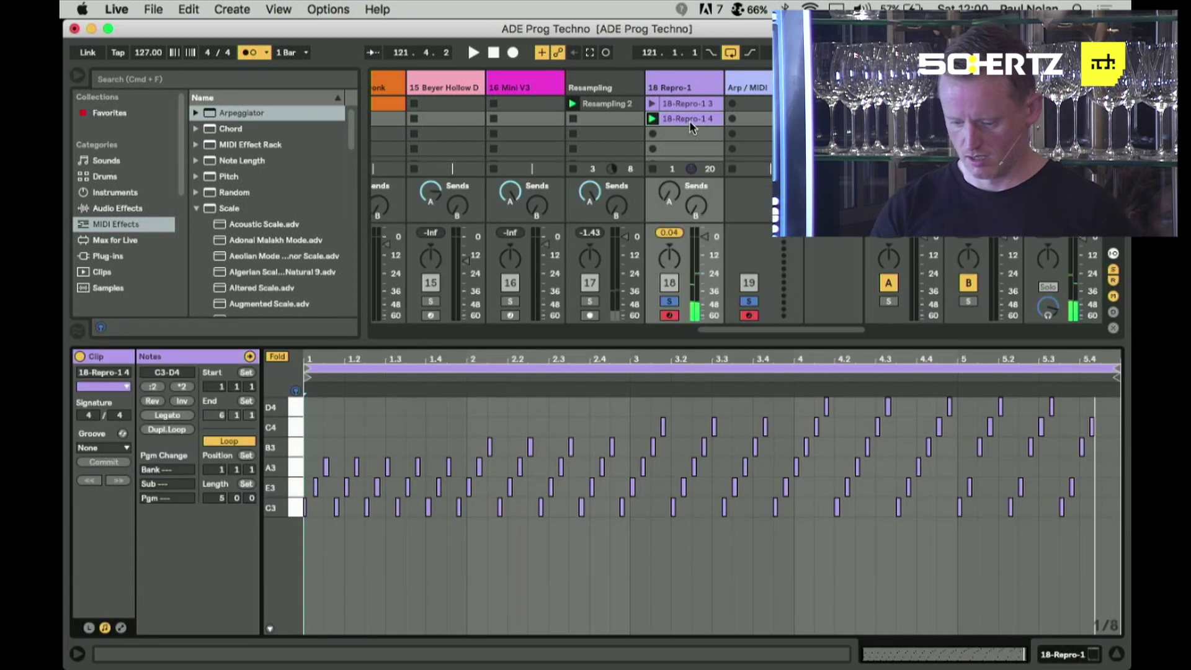
double_click(657, 119)
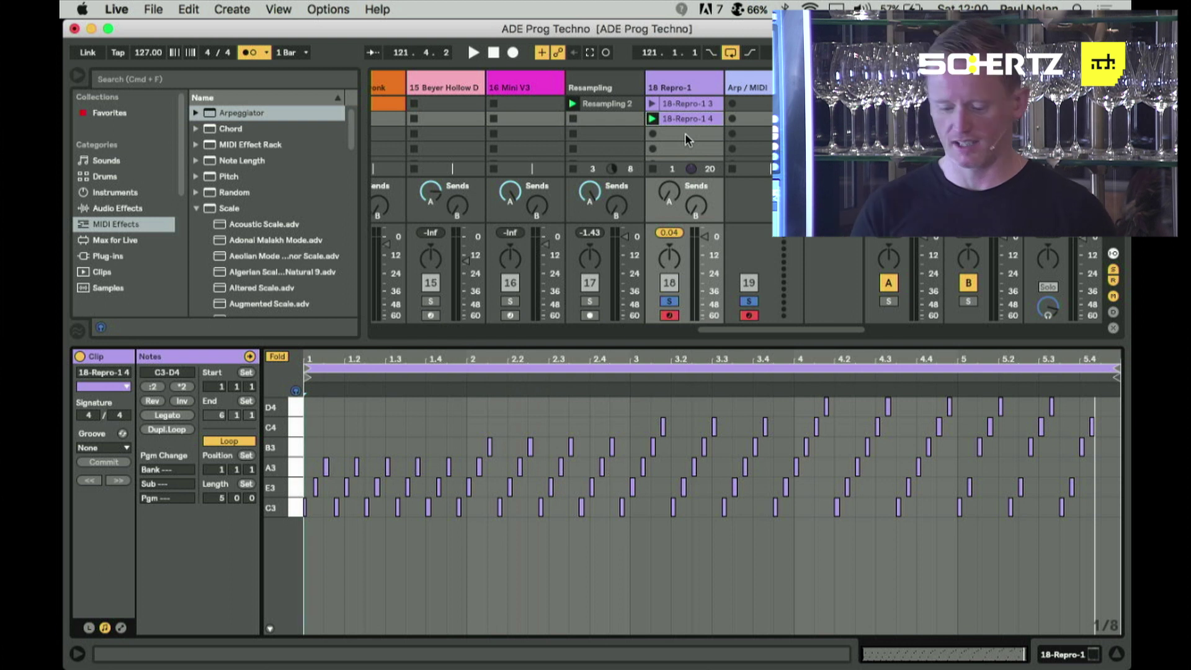
- Play the Repro-1 track's first clip with its notes shown and raise the track's send to the A reverb return
left_click(679, 106)
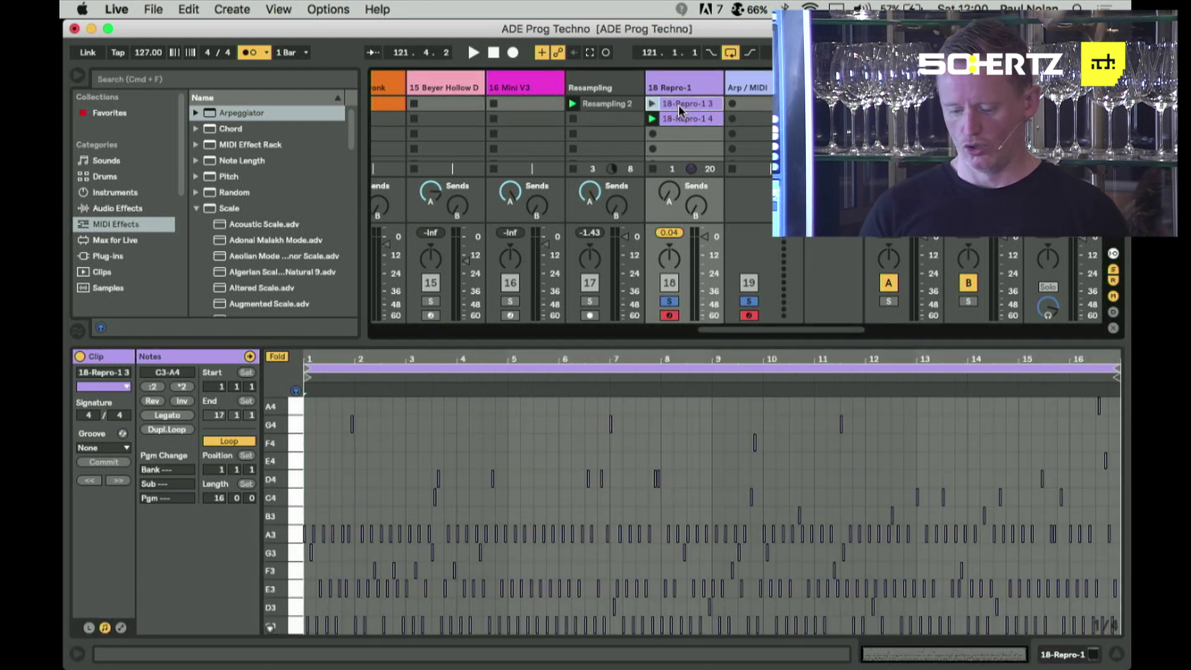
left_click(652, 104)
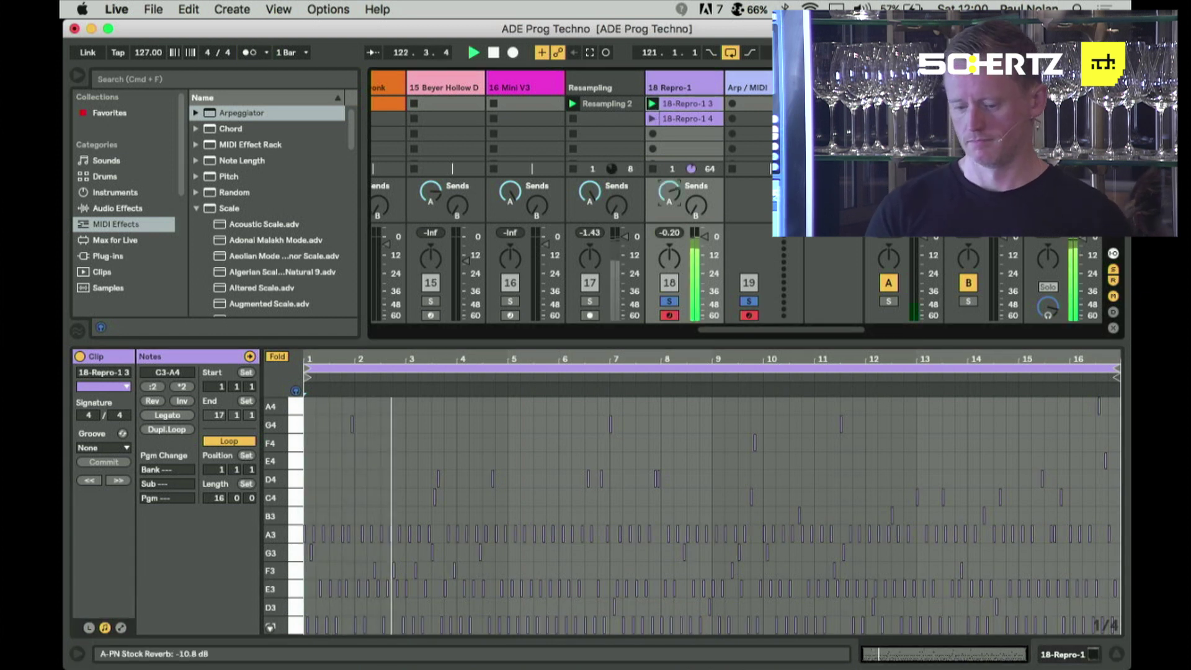
left_click_drag(668, 194, 667, 218)
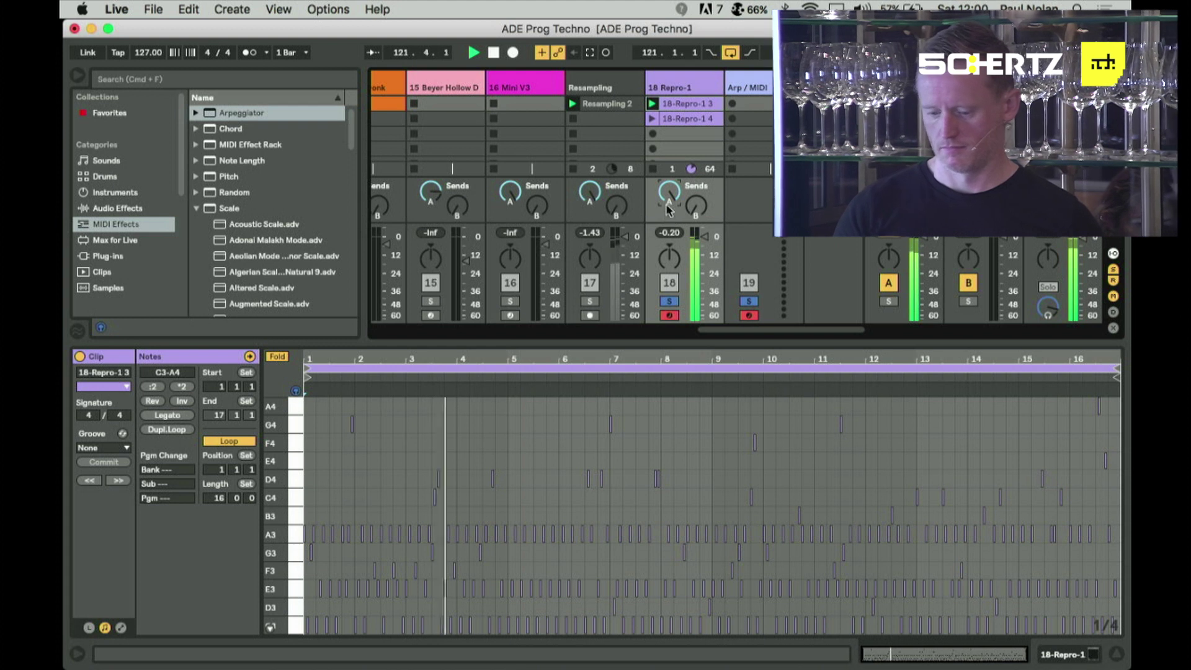
- Show the Repro-1 track's device and open its synth editor while the clip plays, and close the editor
left_click(672, 82)
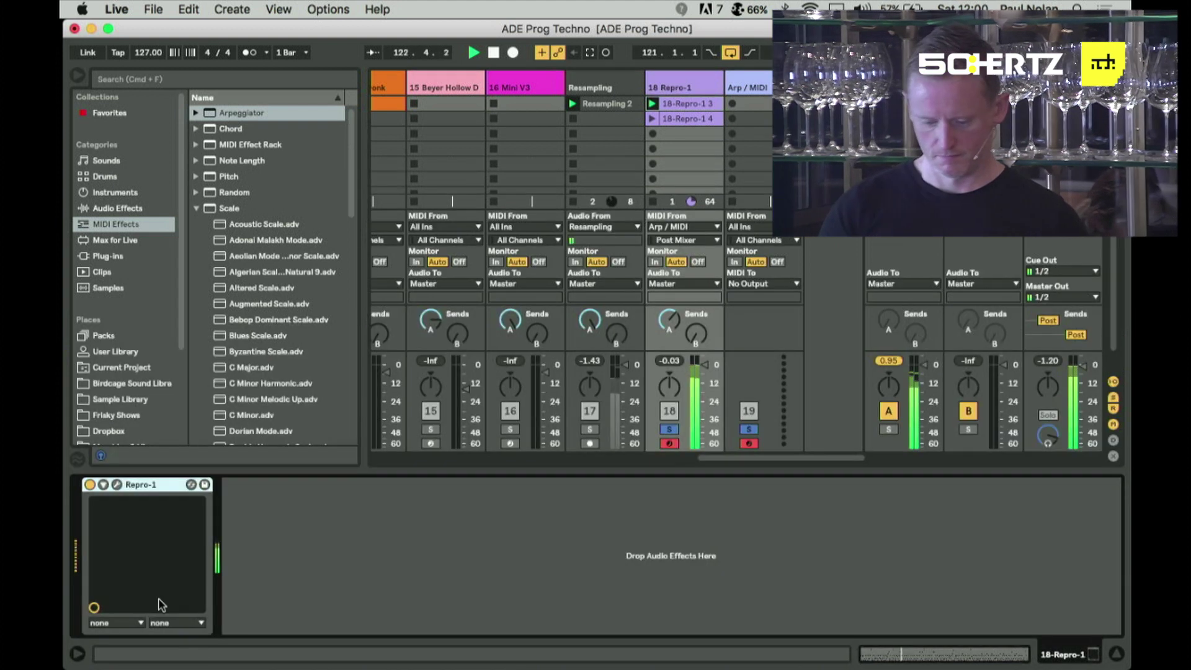
key("super+alt+p")
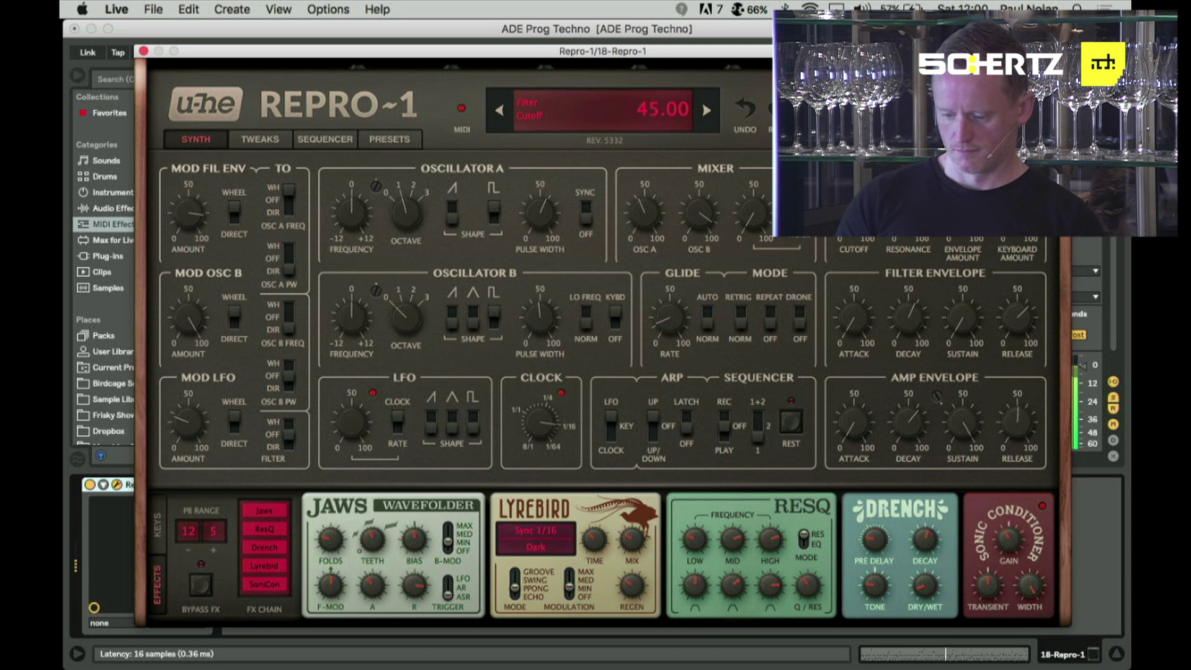
key("XF86AudioRaiseVolume")
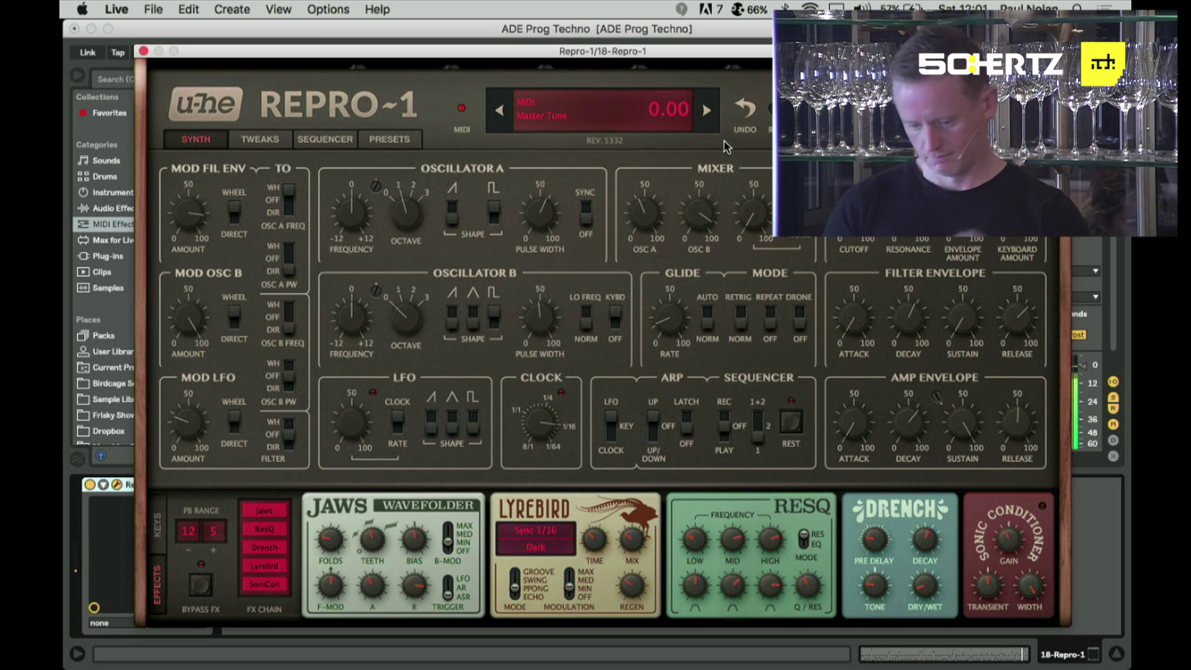
left_click(144, 51)
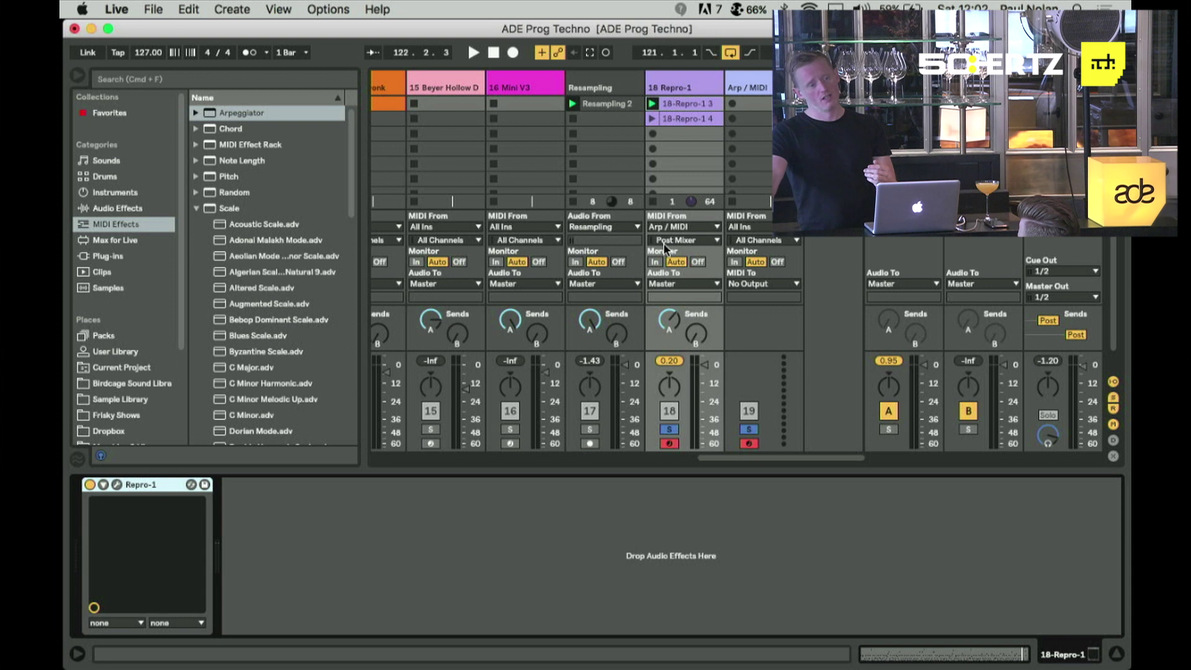
- Compare the Session and Arrangement views of the set, ending in the Arrangement View
key("Tab")
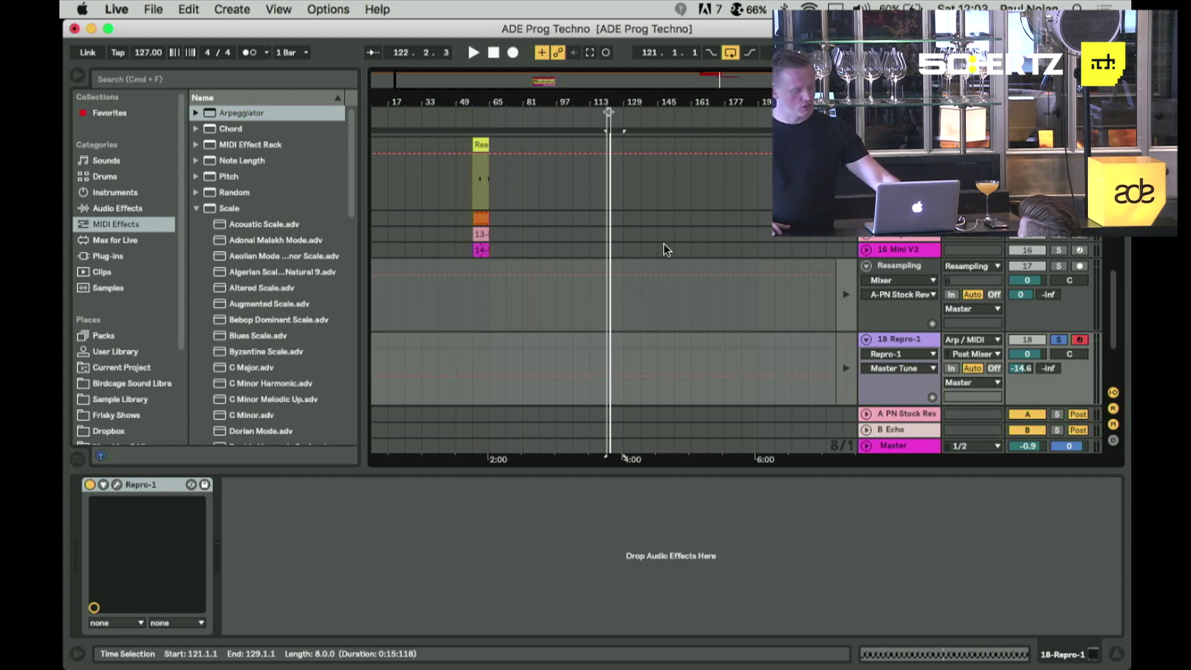
key("Tab")
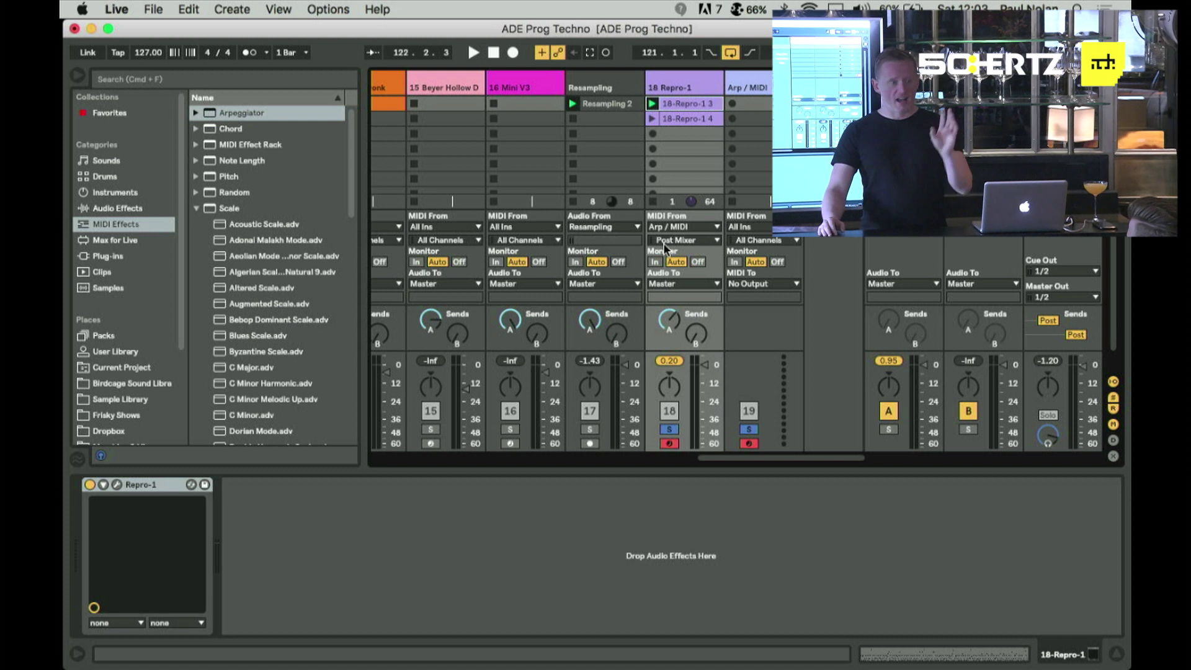
key("Tab")
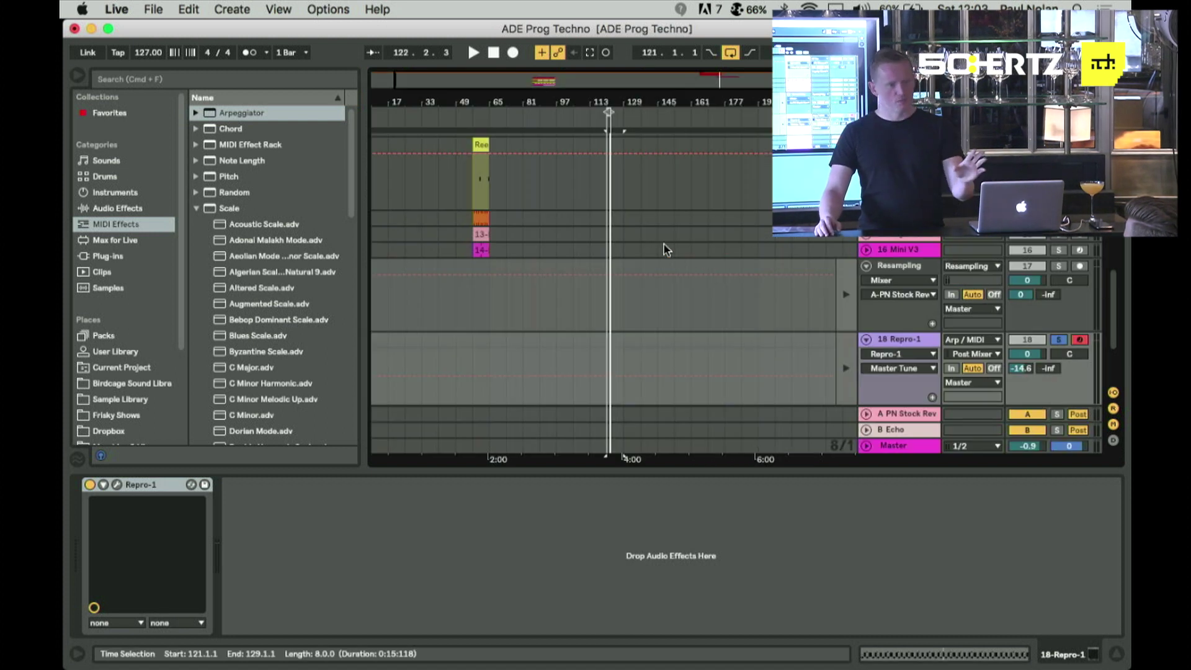